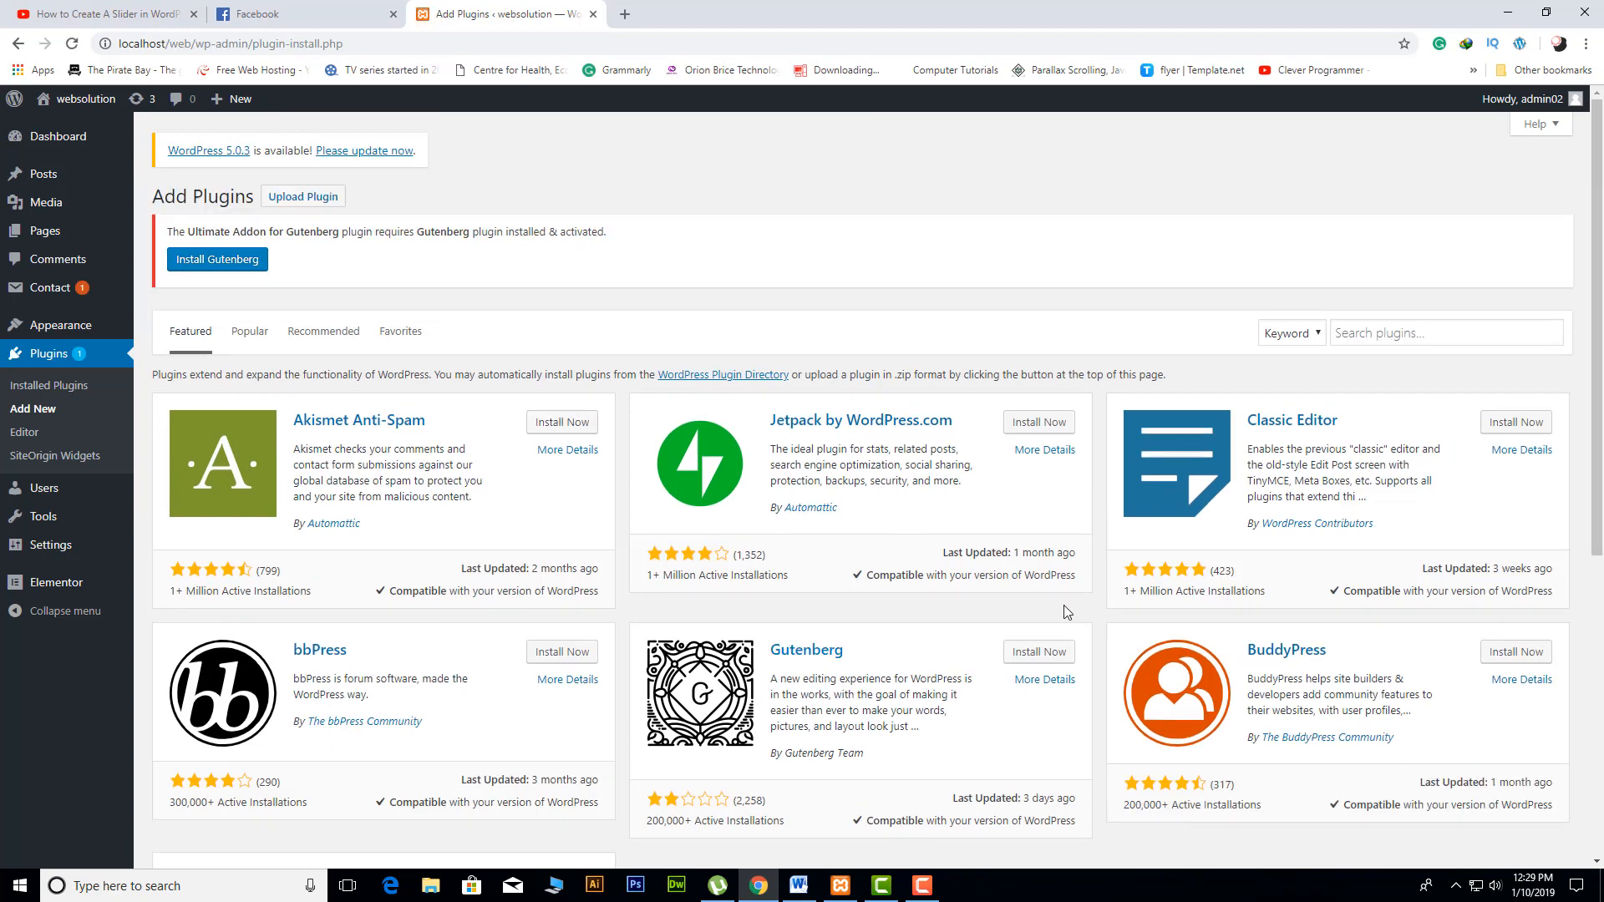
Step: Search the plugin directory for "slider" and install the Smart Slider 3 plugin by Nextend
left_click(1362, 334)
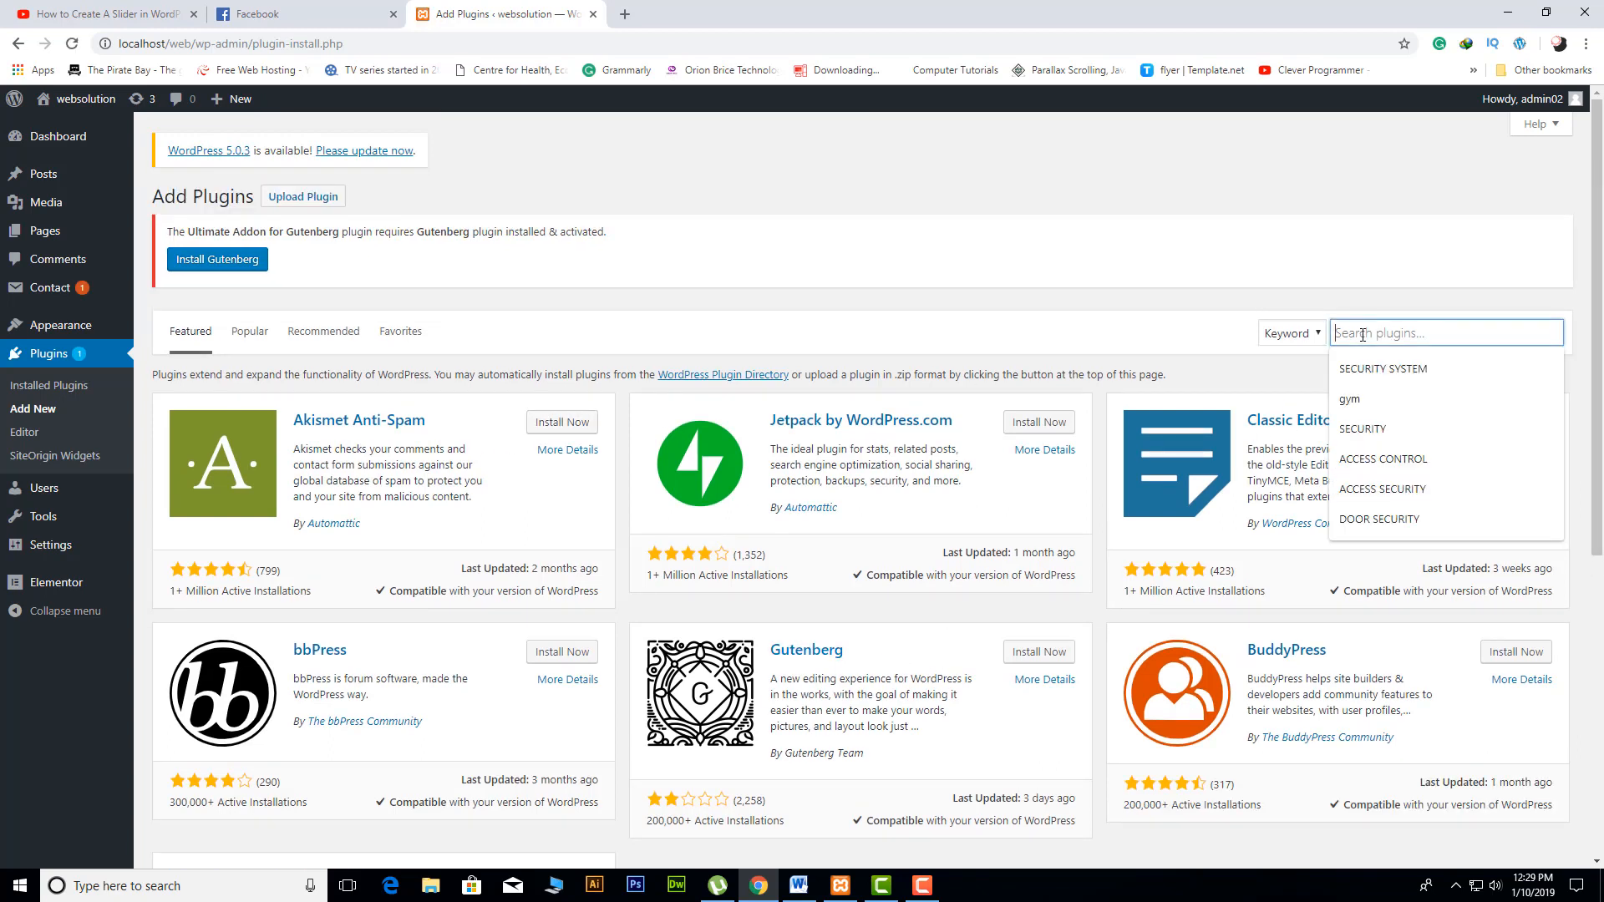
type("sli")
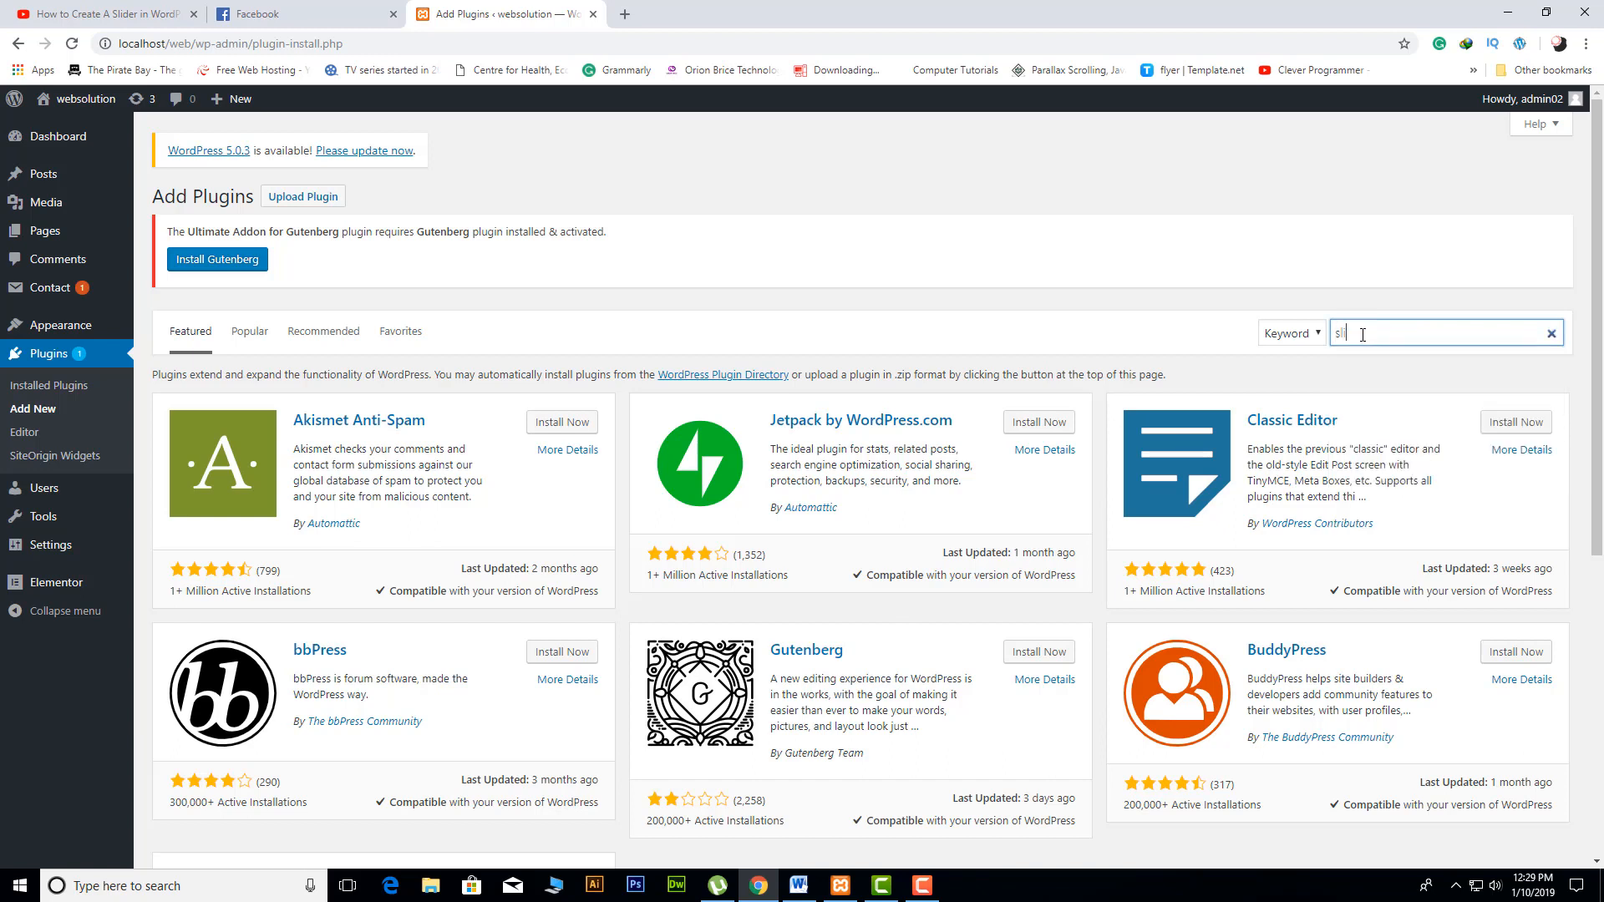
type("der")
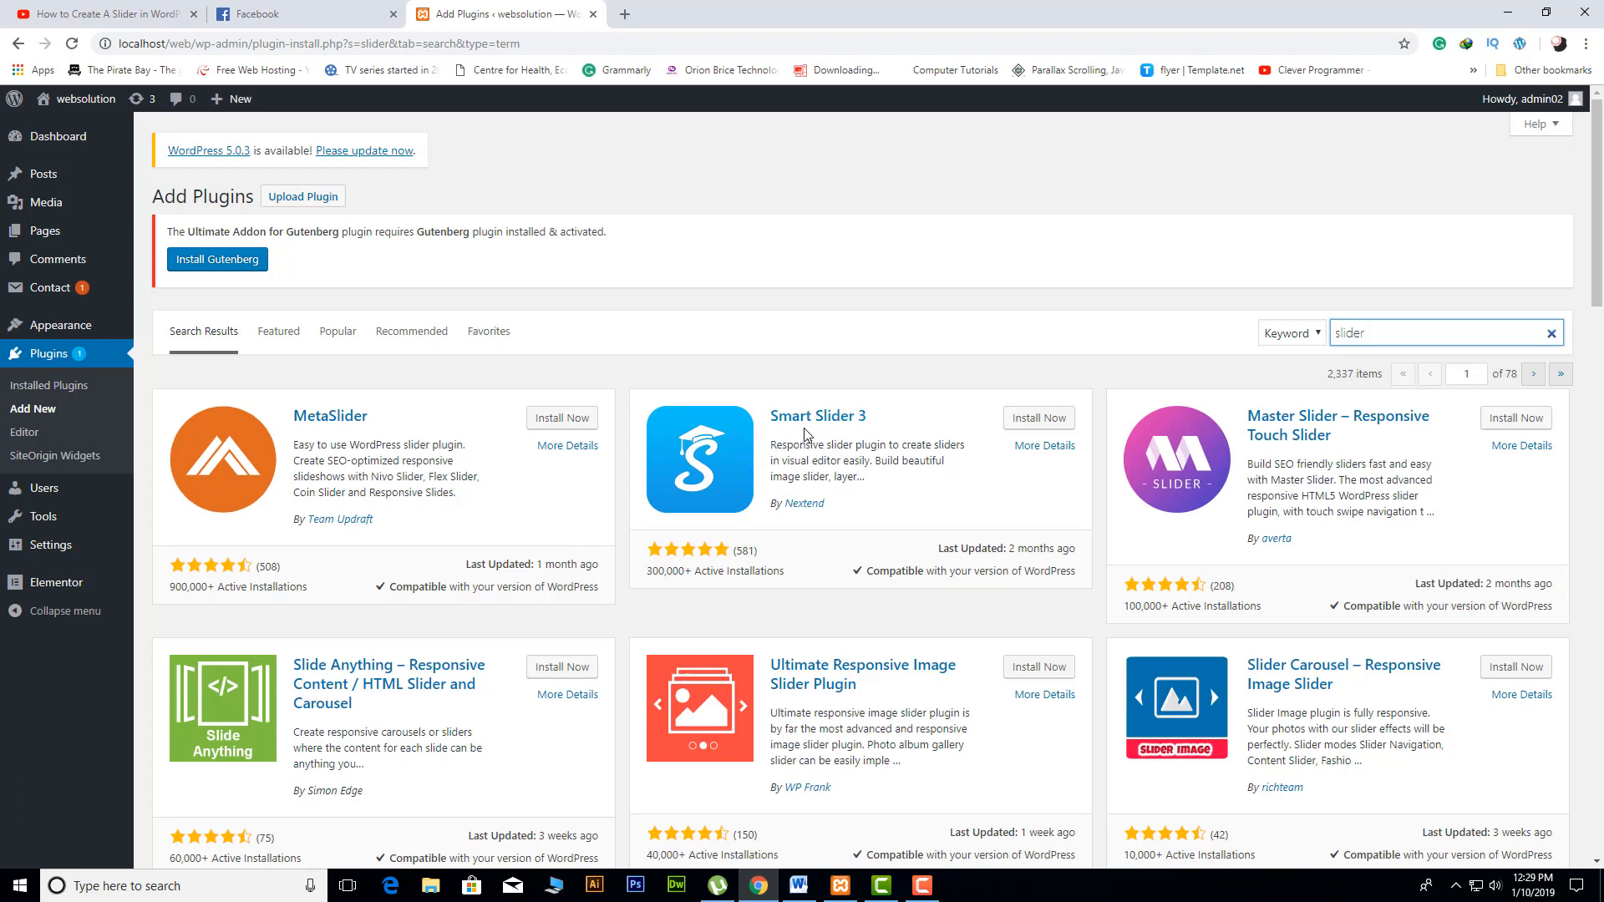
left_click(1040, 419)
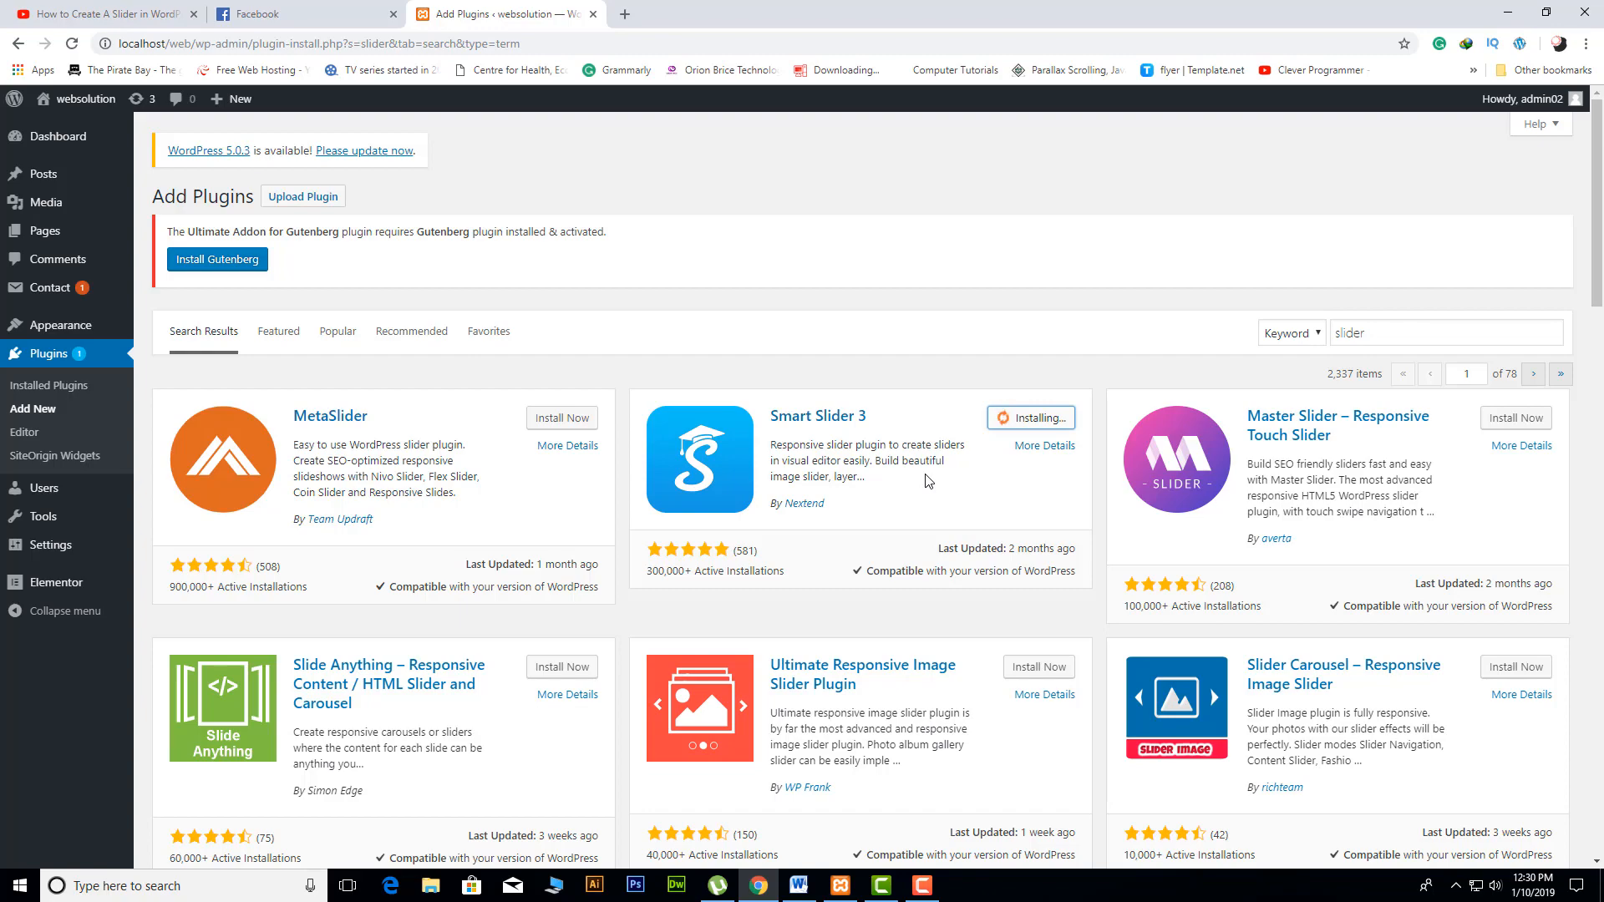
Step: Activate the newly installed Smart Slider 3 plugin
scroll(925, 481, "down", 5)
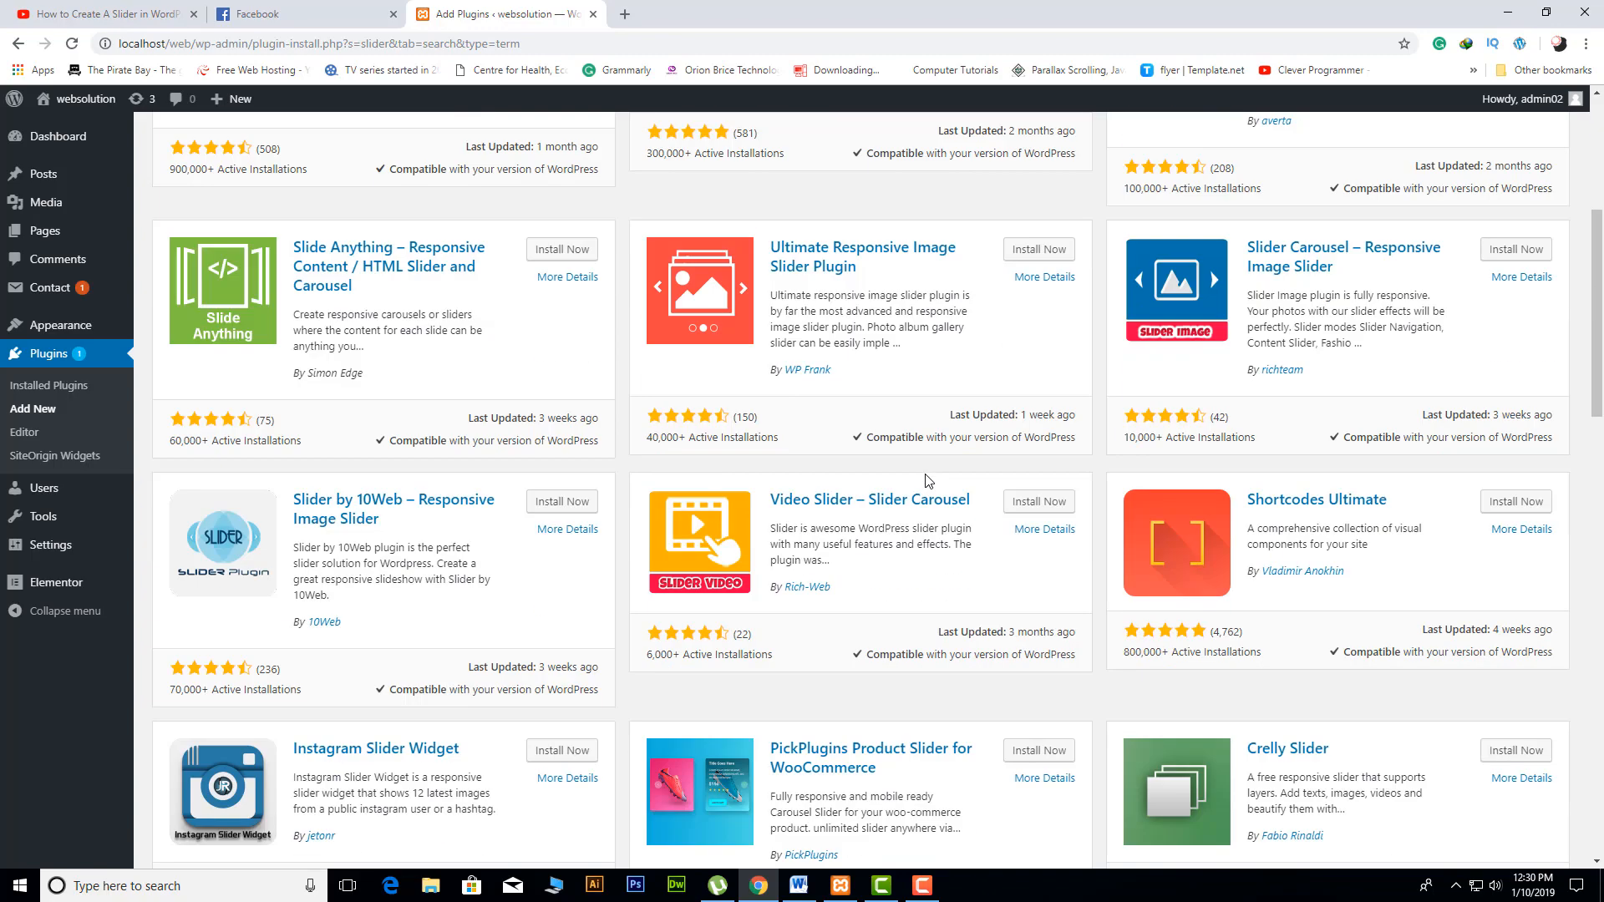
scroll(926, 480, "up", 5)
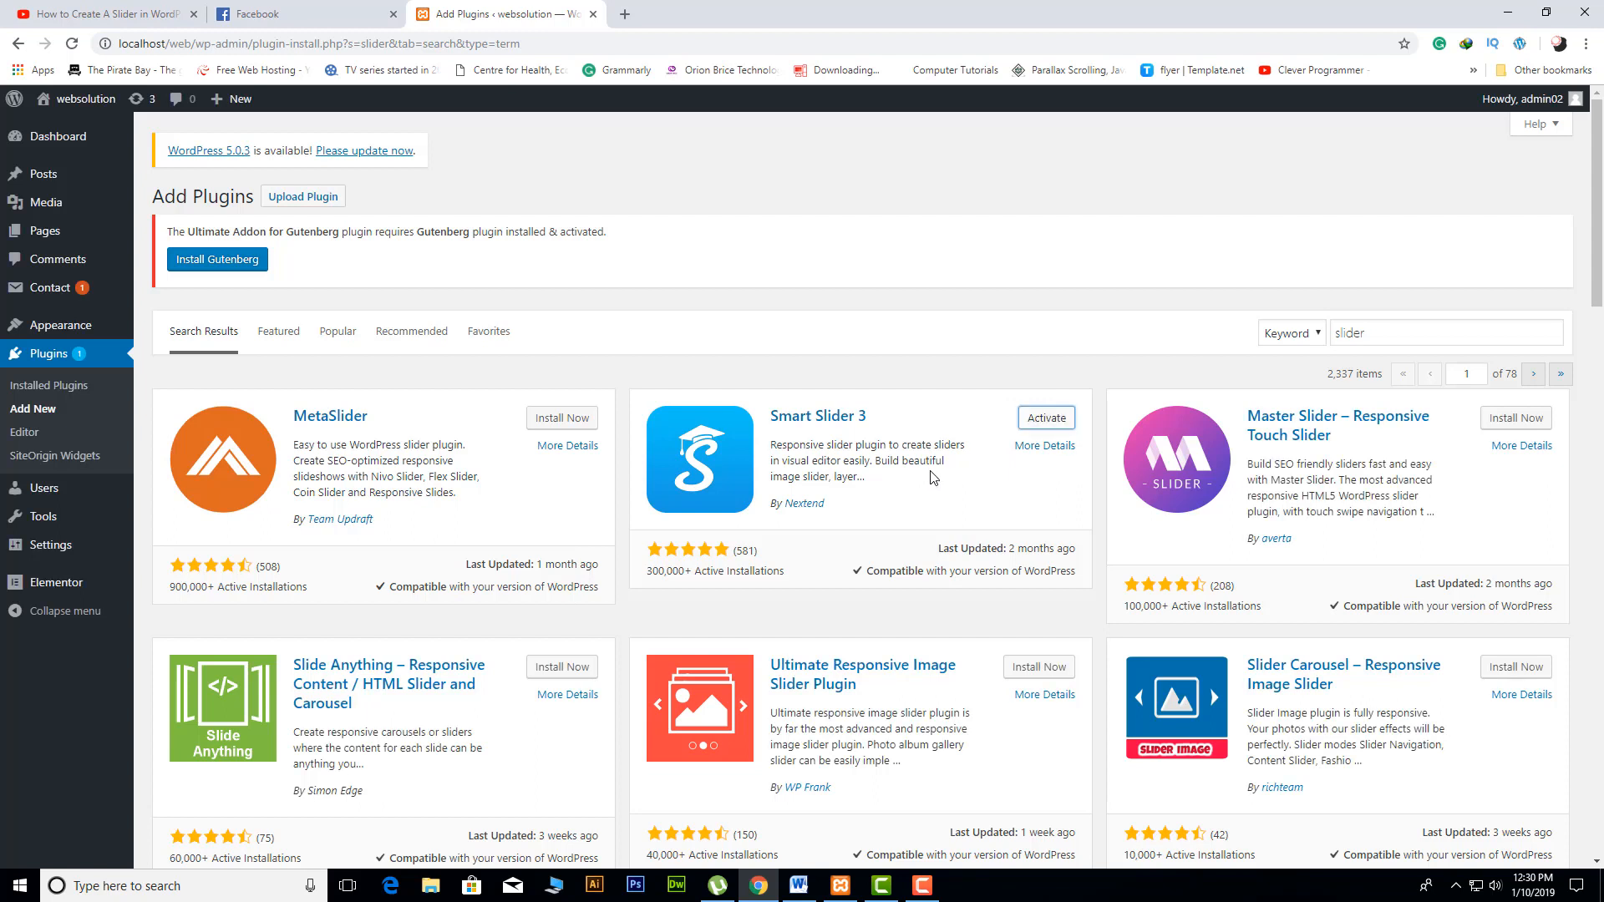
left_click(1046, 424)
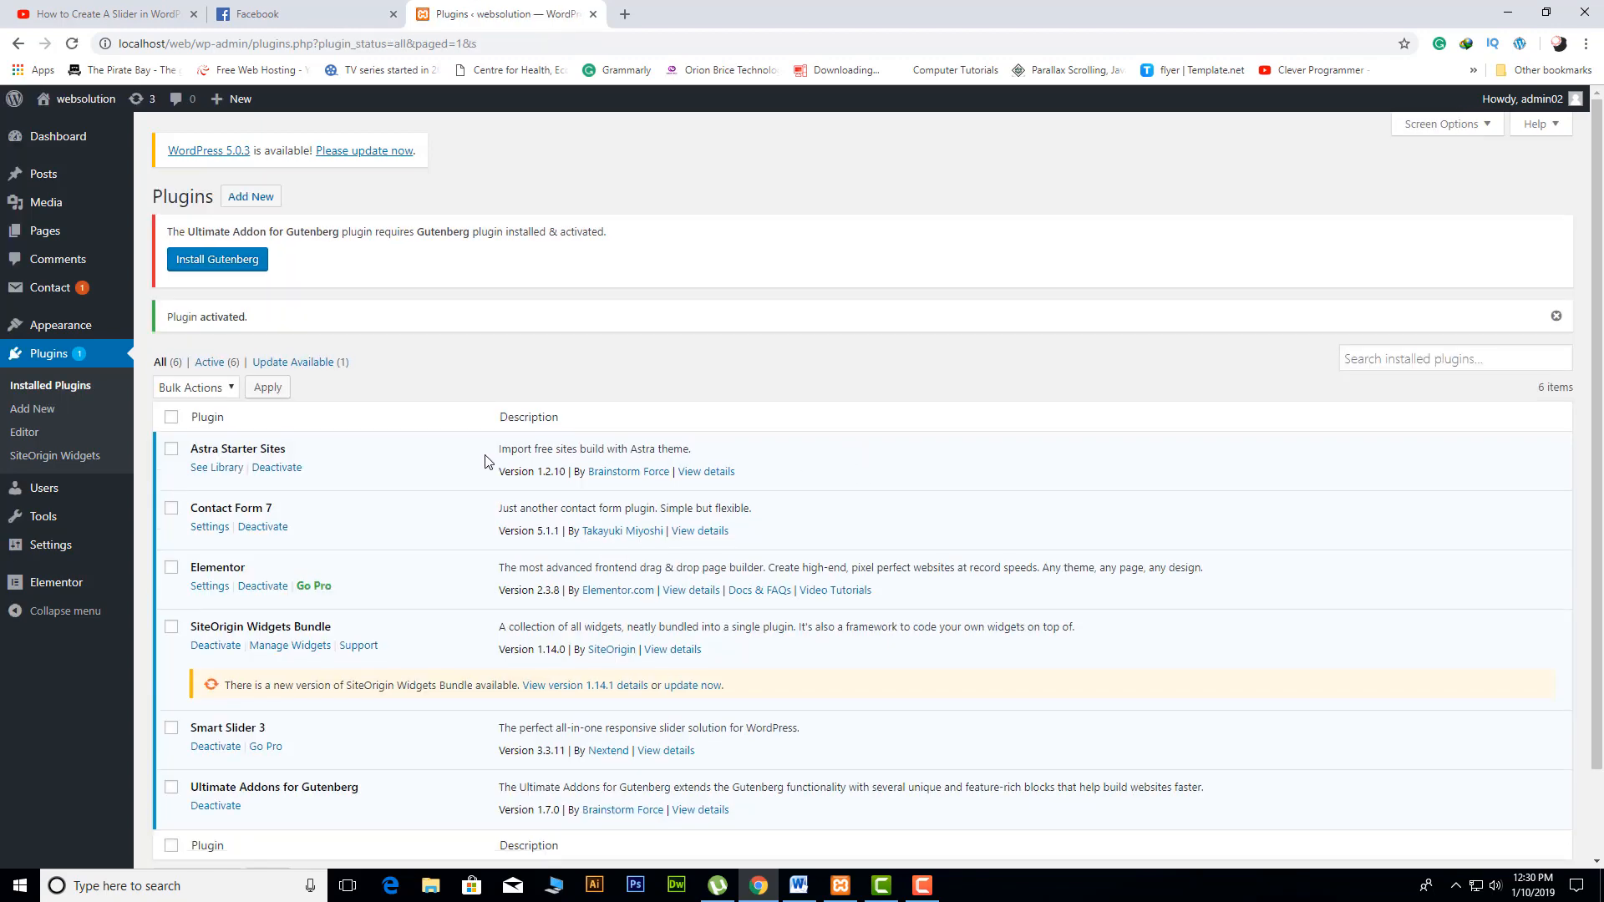
scroll(487, 459, "down", 2)
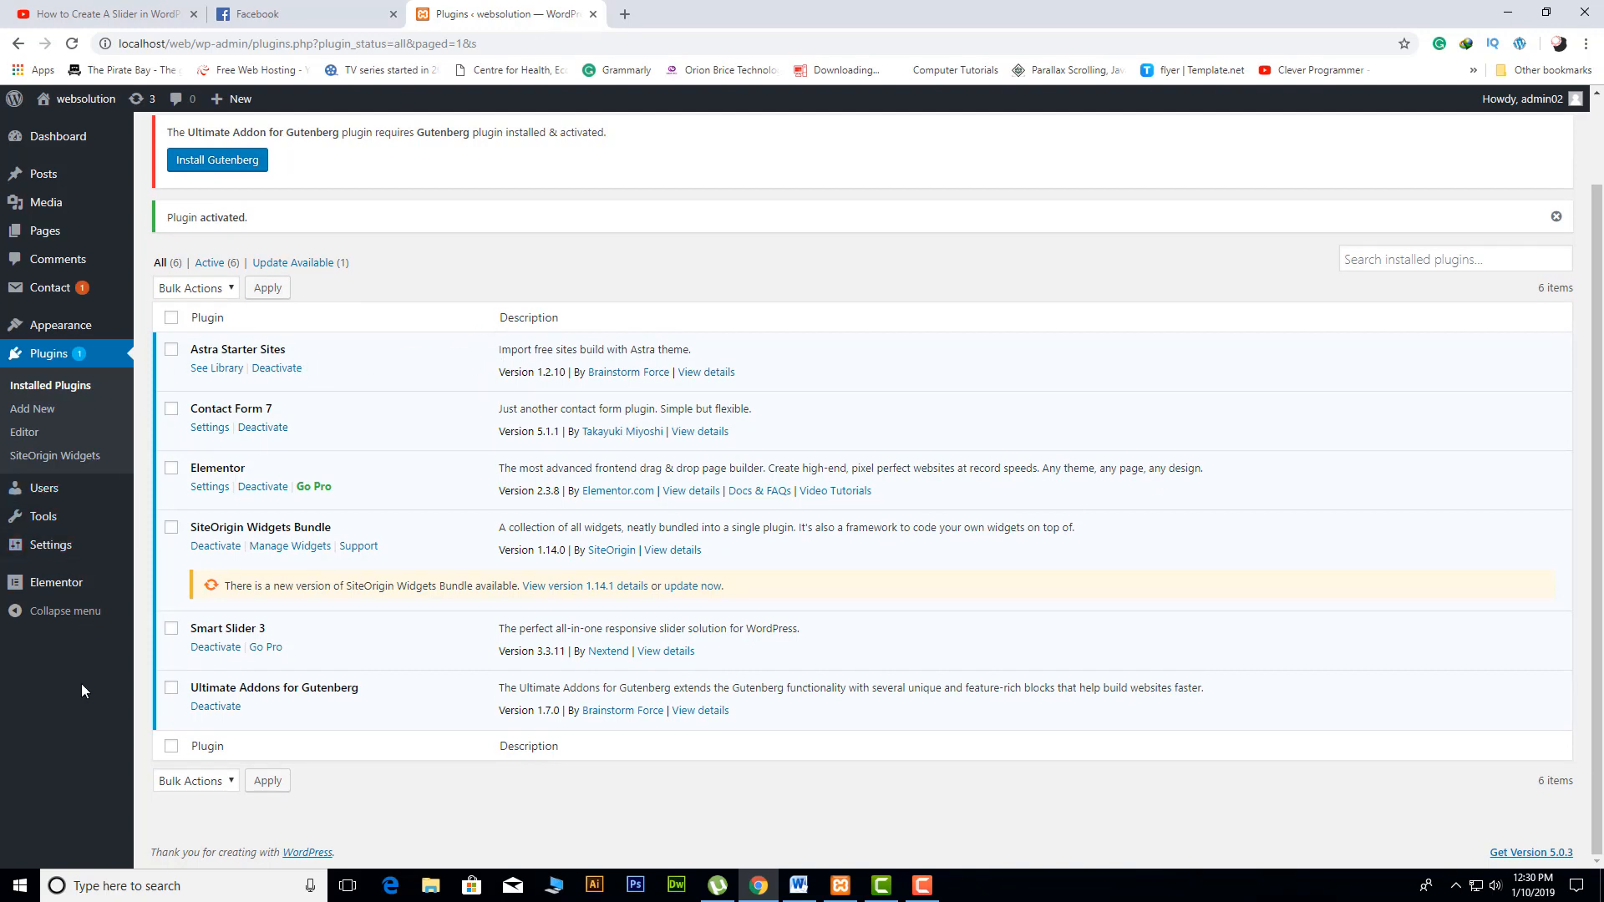
Step: Load the Media Library page, and open the Smart Slider dashboard from there
left_click(63, 205)
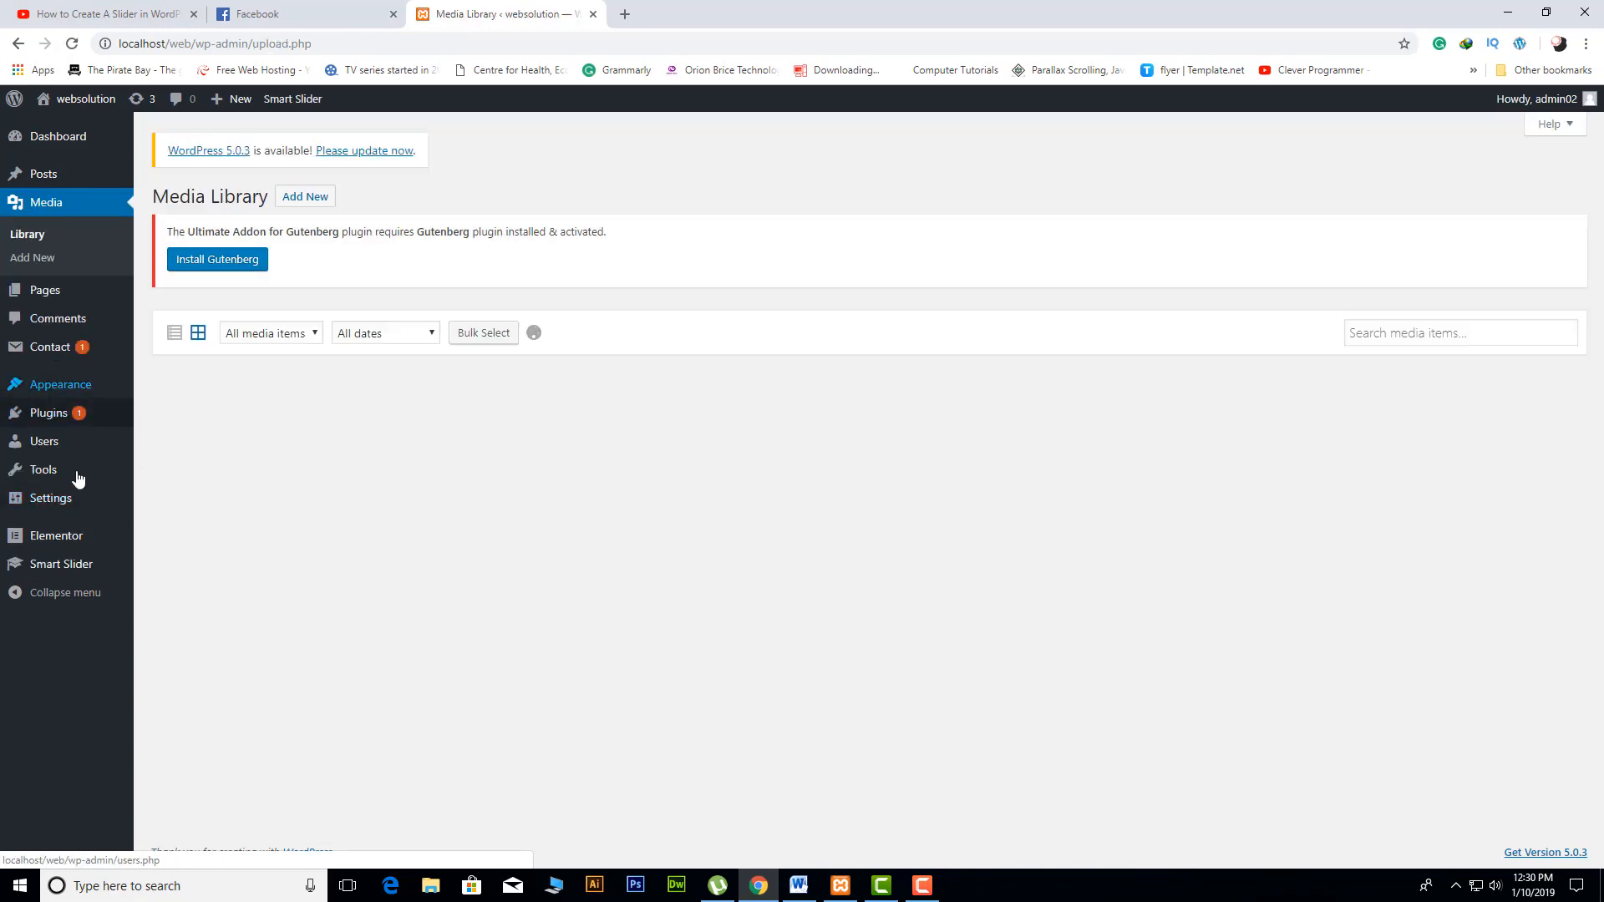
mouse_move(59, 422)
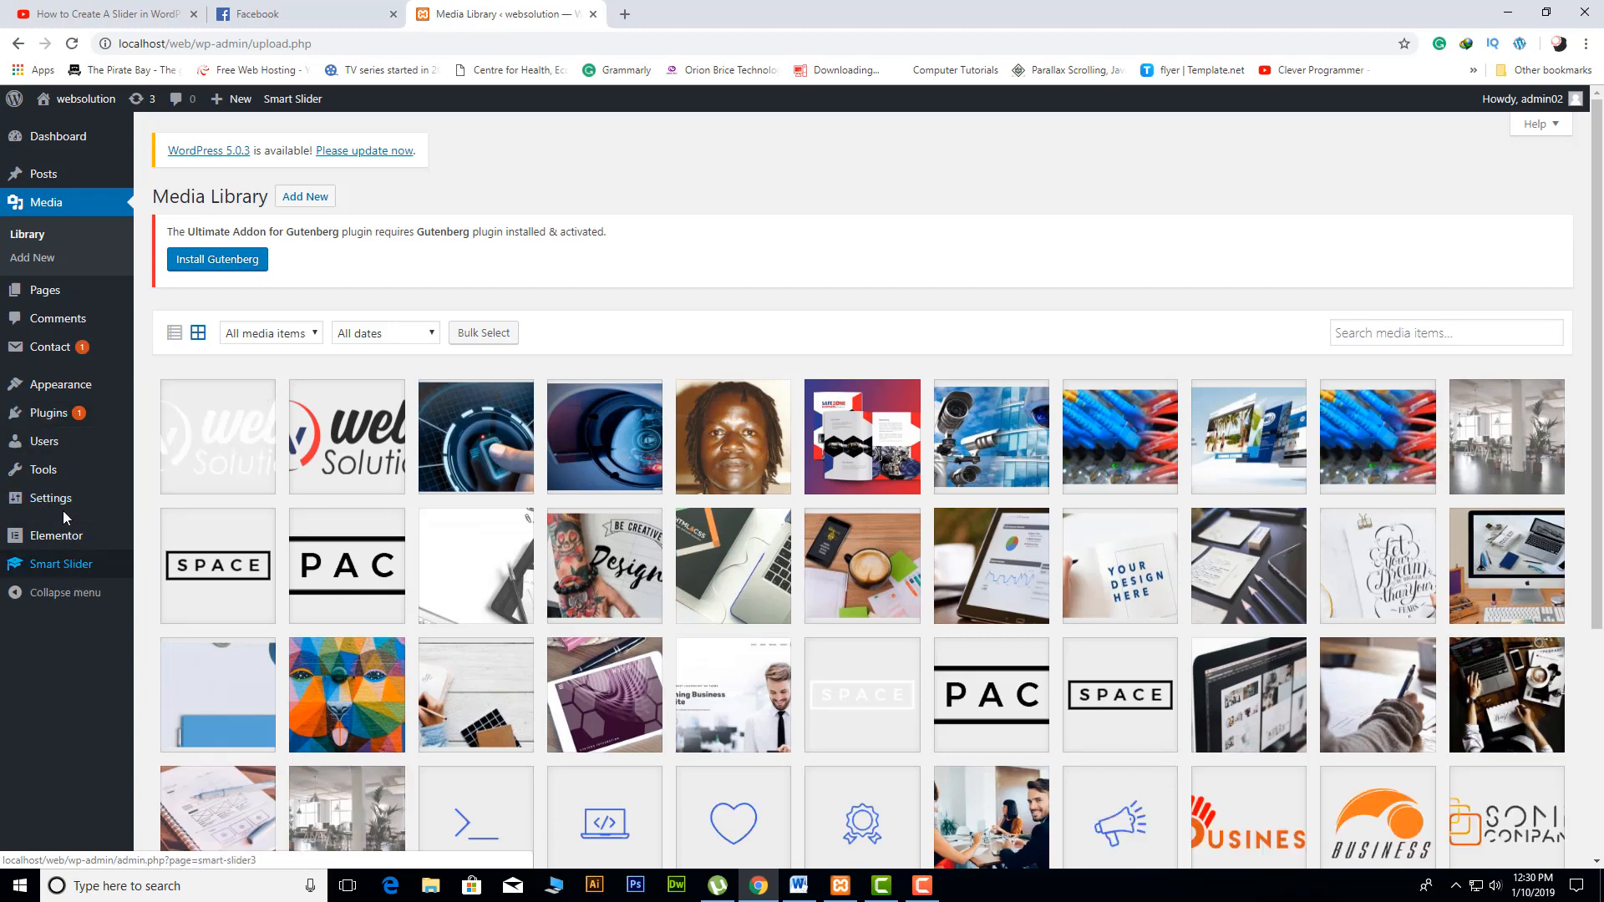
left_click(67, 565)
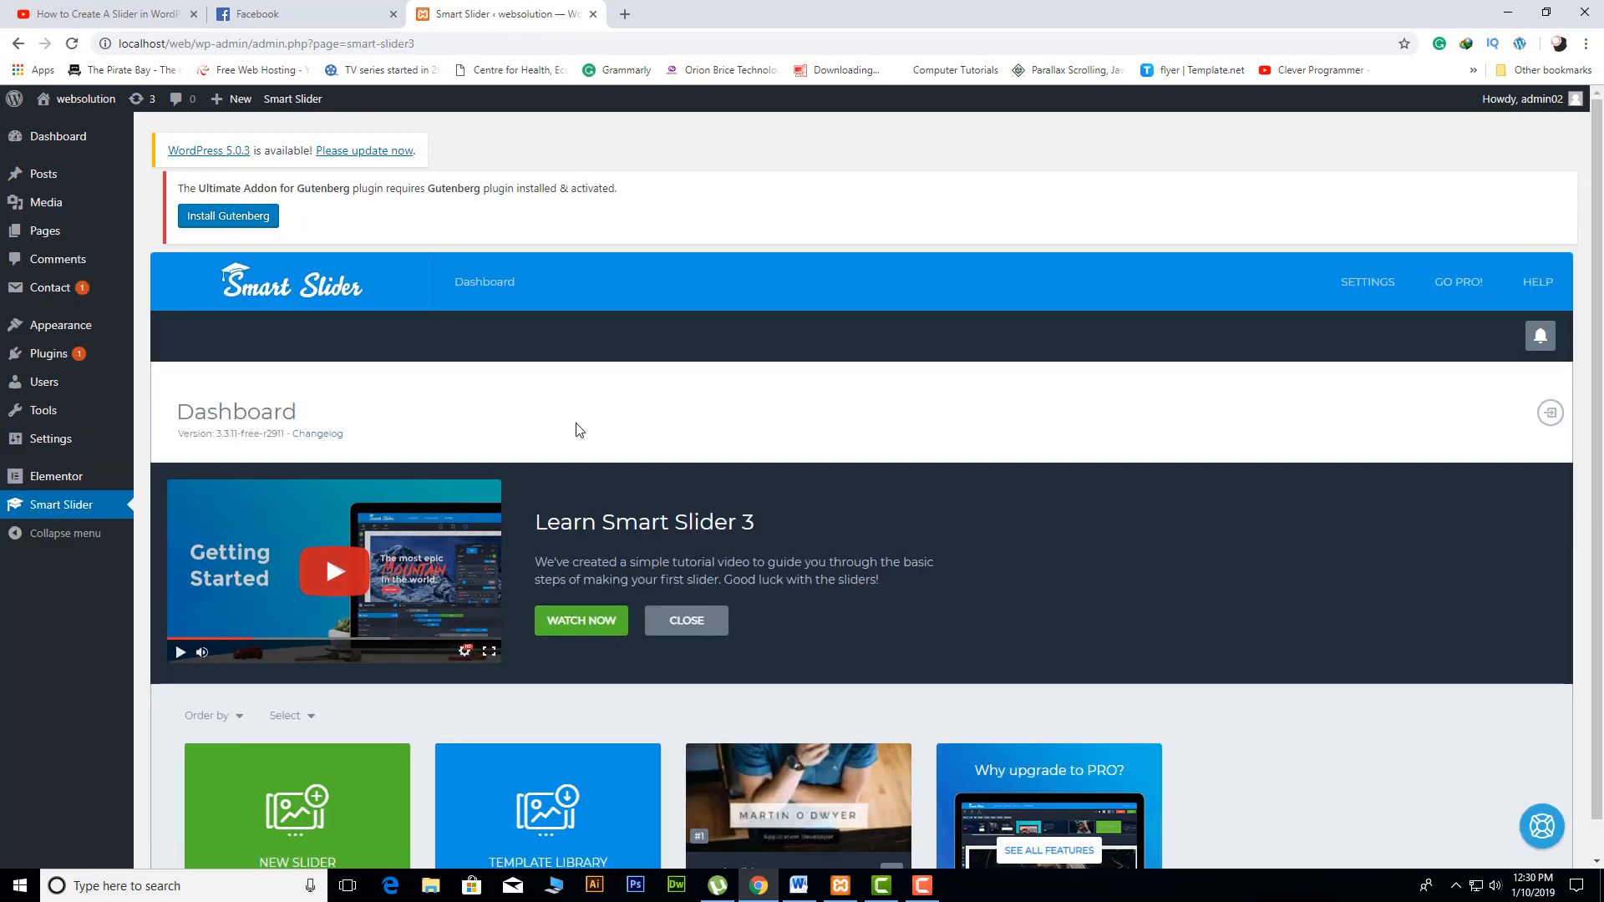
Step: Browse the example sliders in the Smart Slider template library, filter them to the free ones, and close the library
scroll(610, 409, "down", 1)
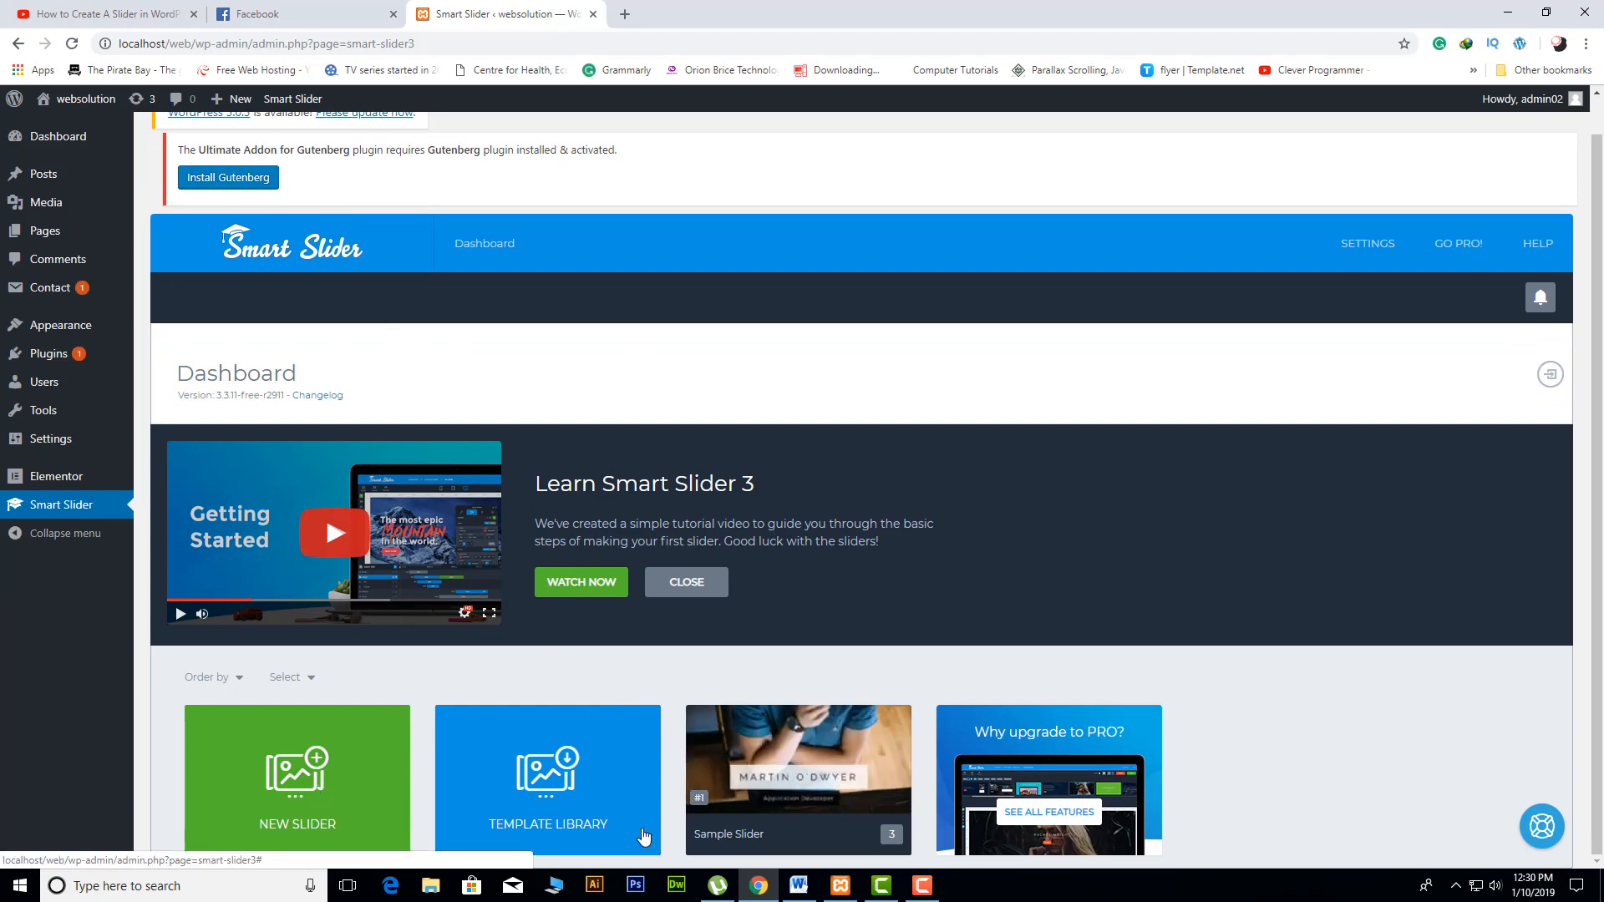
left_click(567, 781)
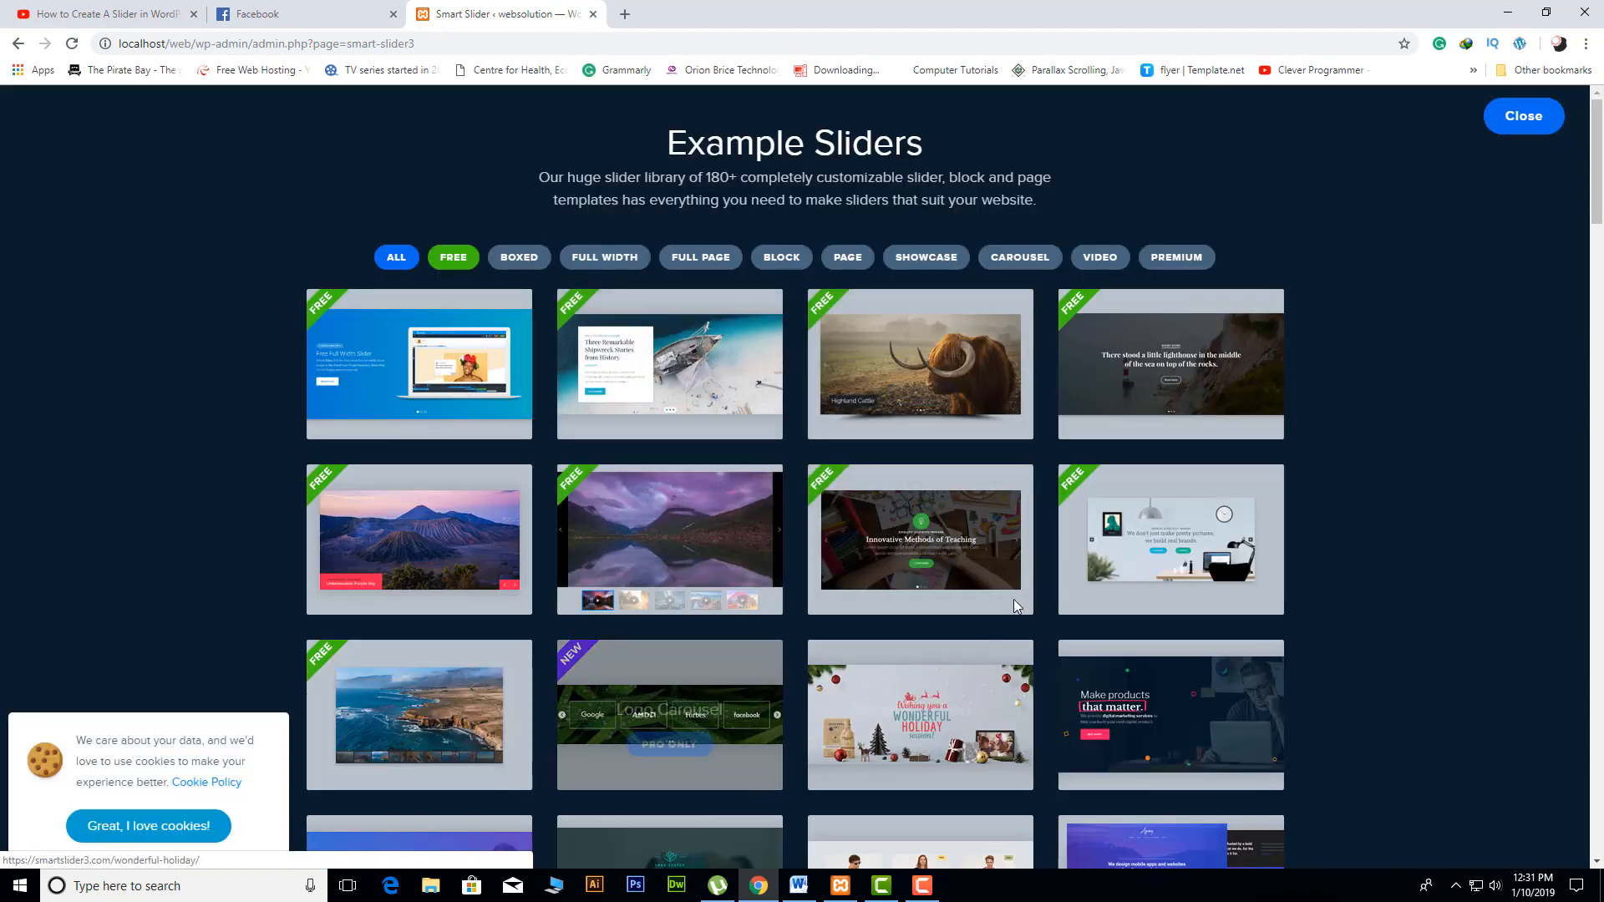
scroll(989, 445, "down", 4)
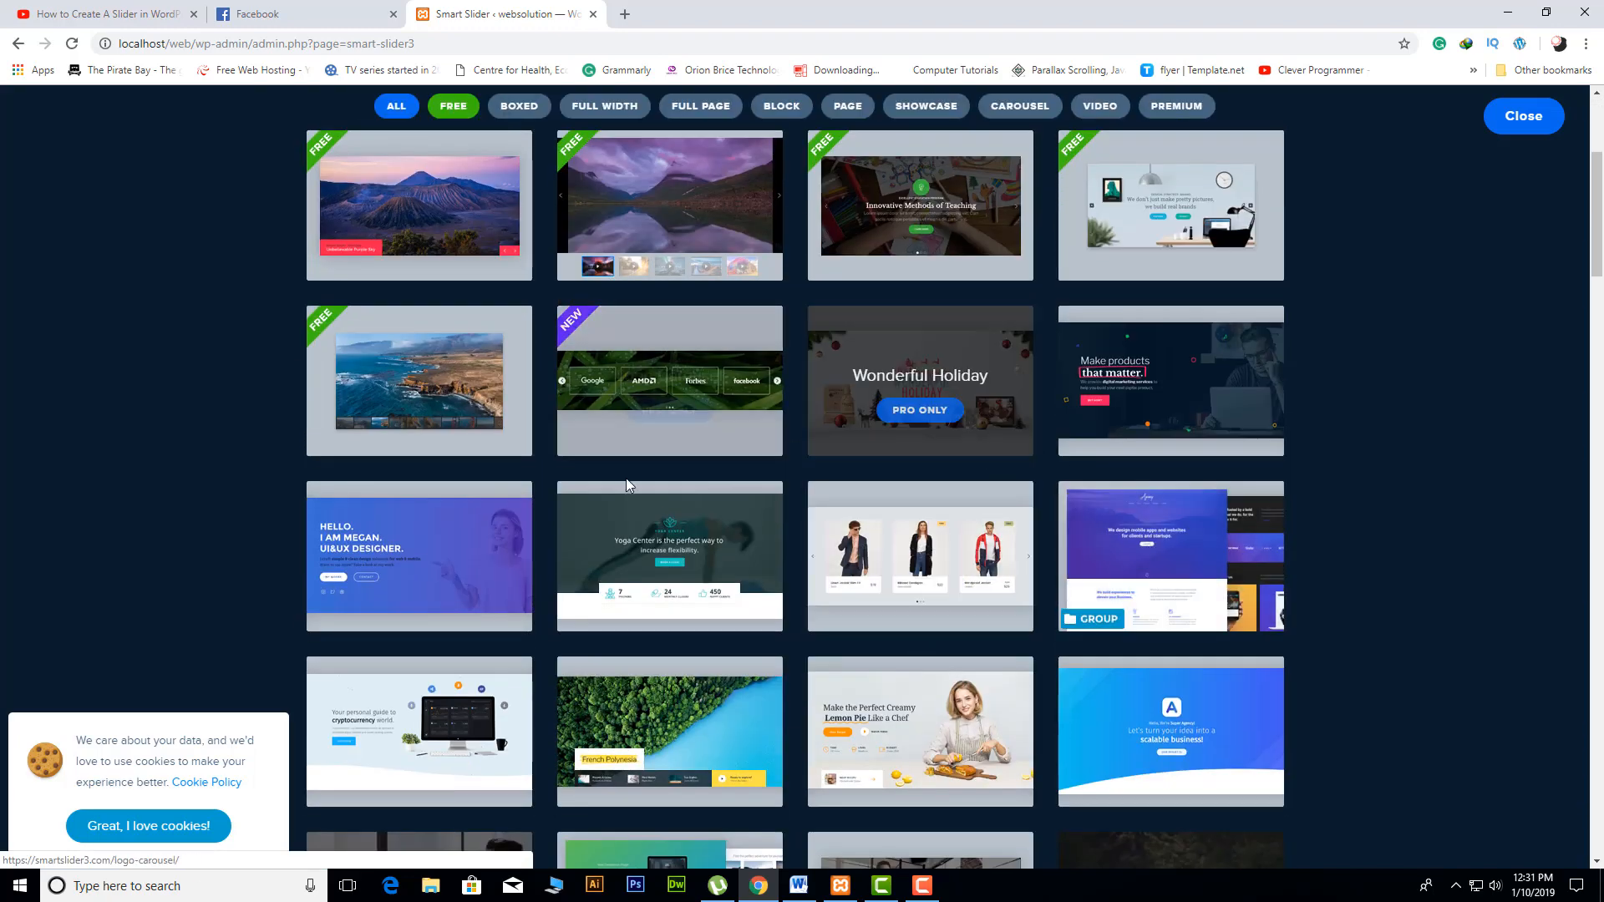
scroll(914, 479, "up", 3)
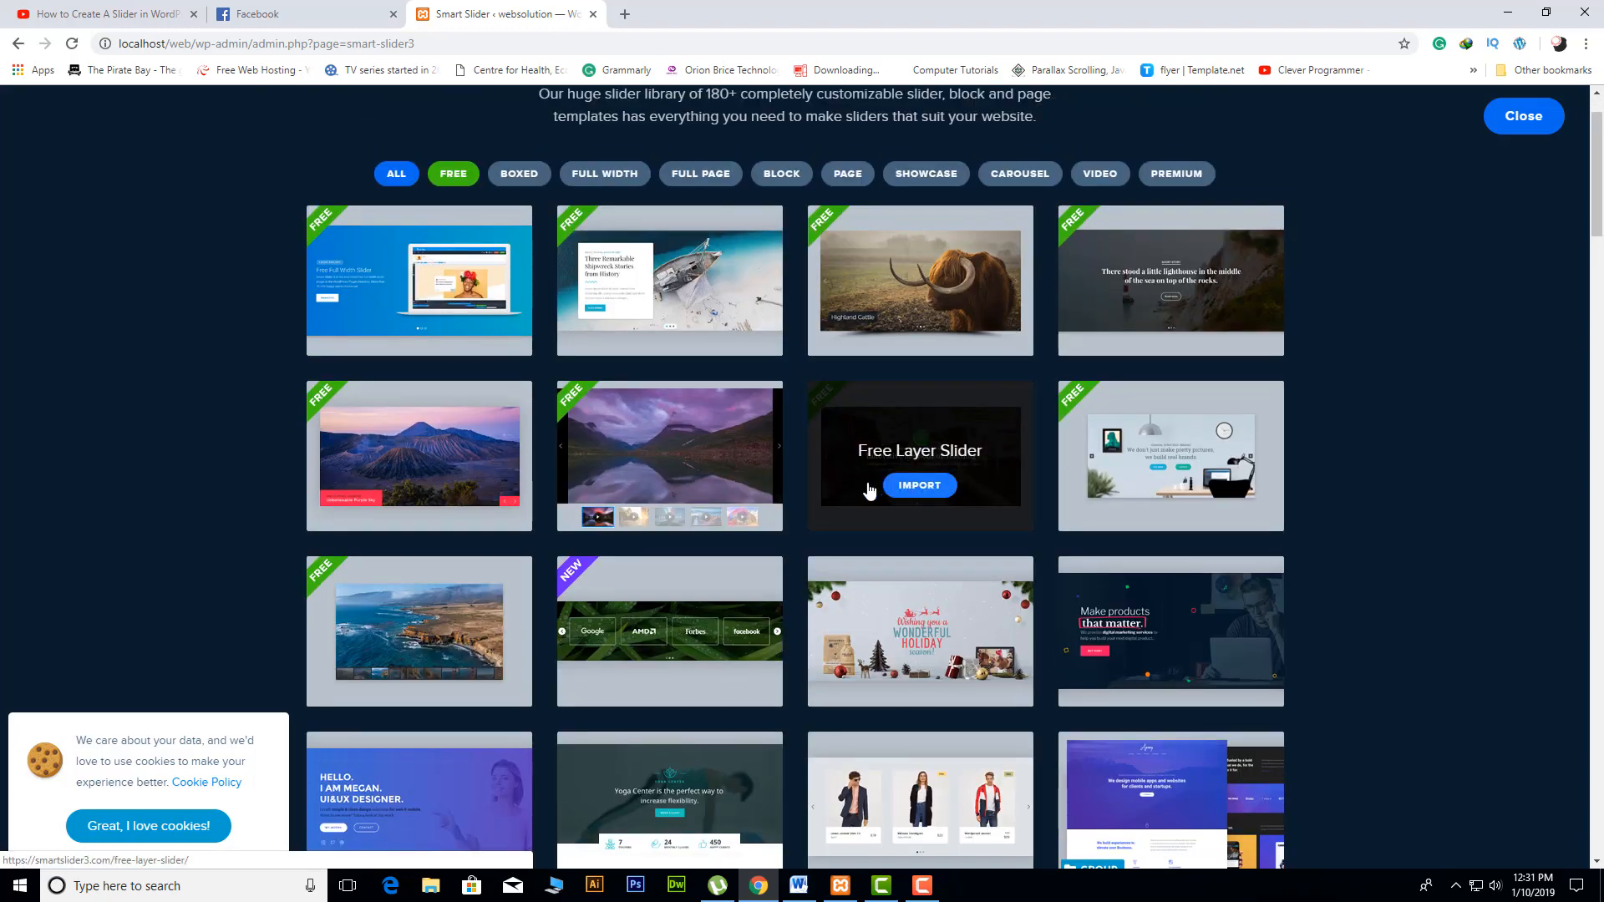
scroll(1019, 534, "down", 7)
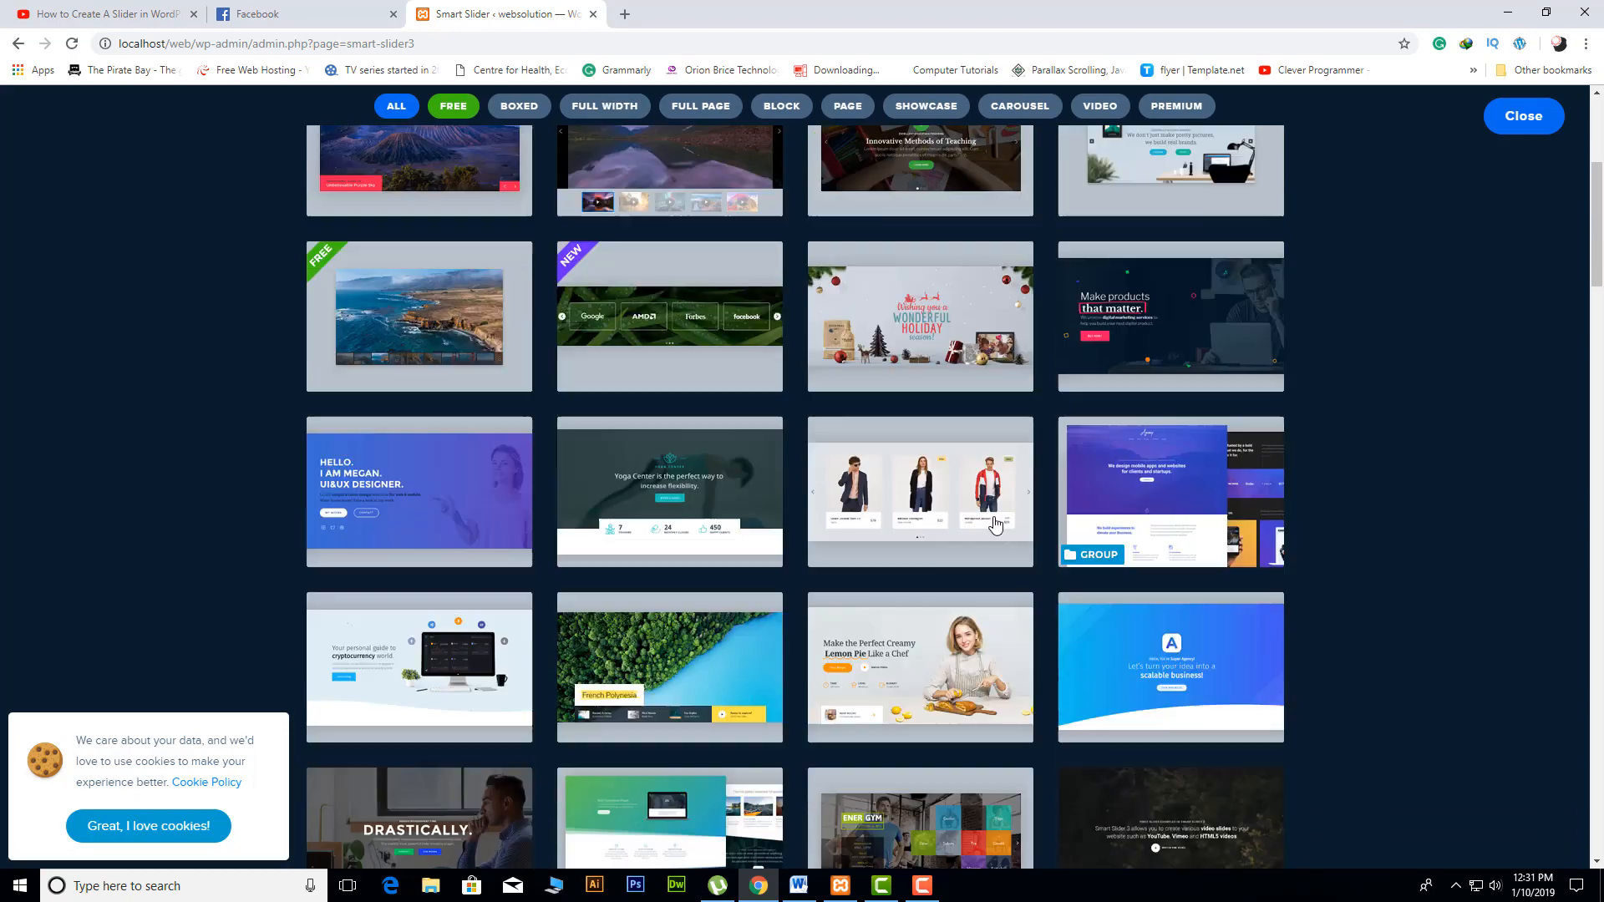
scroll(994, 523, "up", 2)
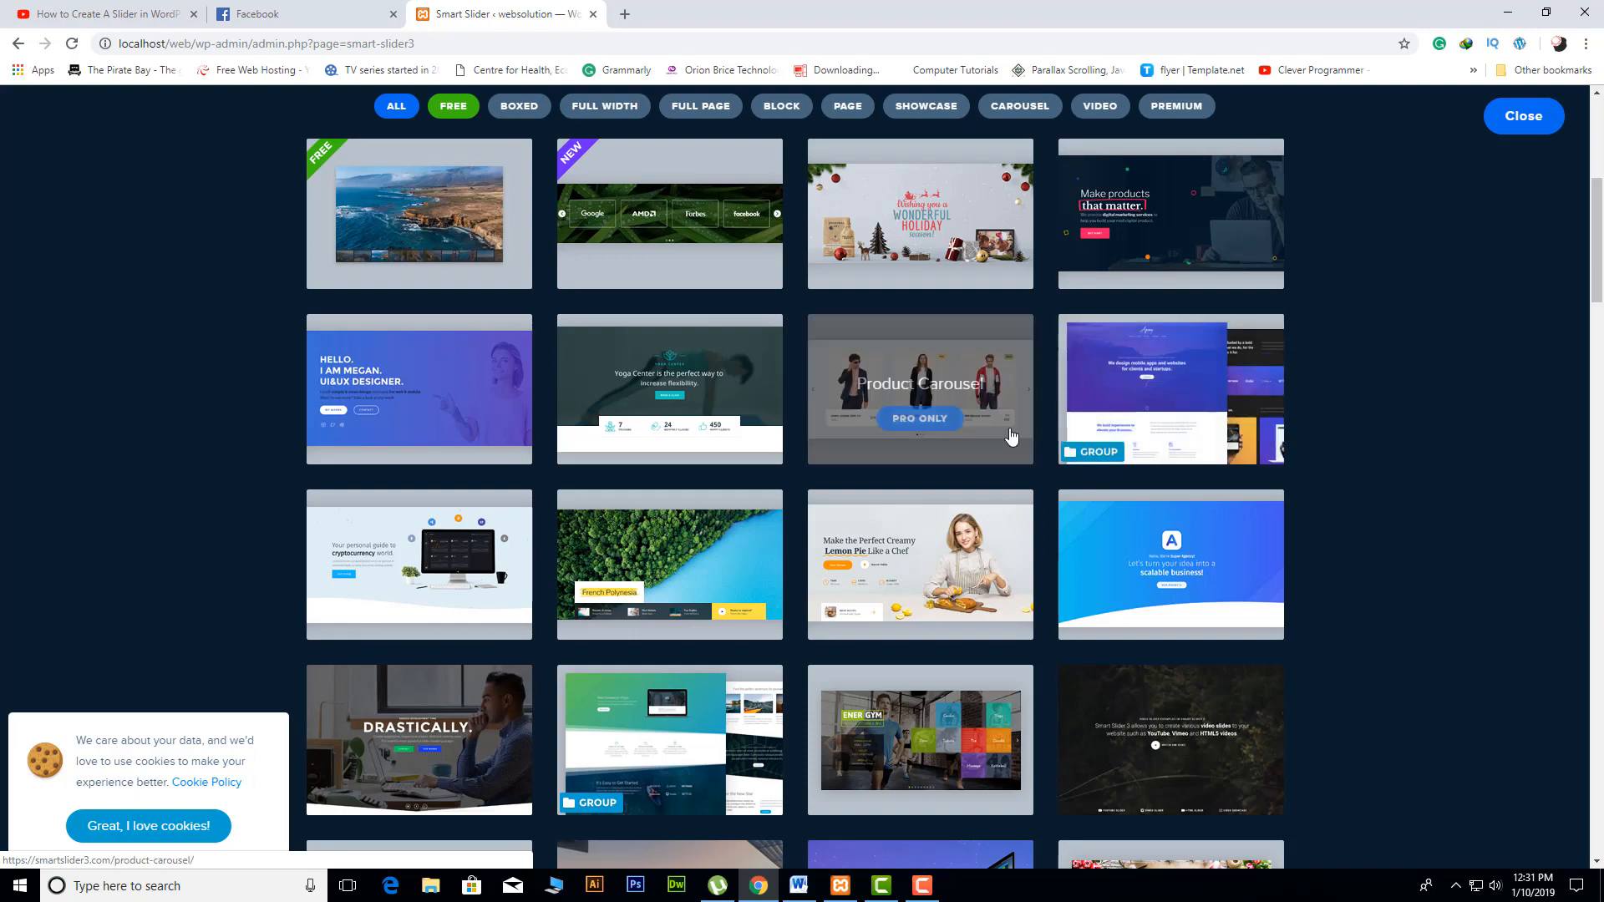
scroll(1011, 436, "down", 5)
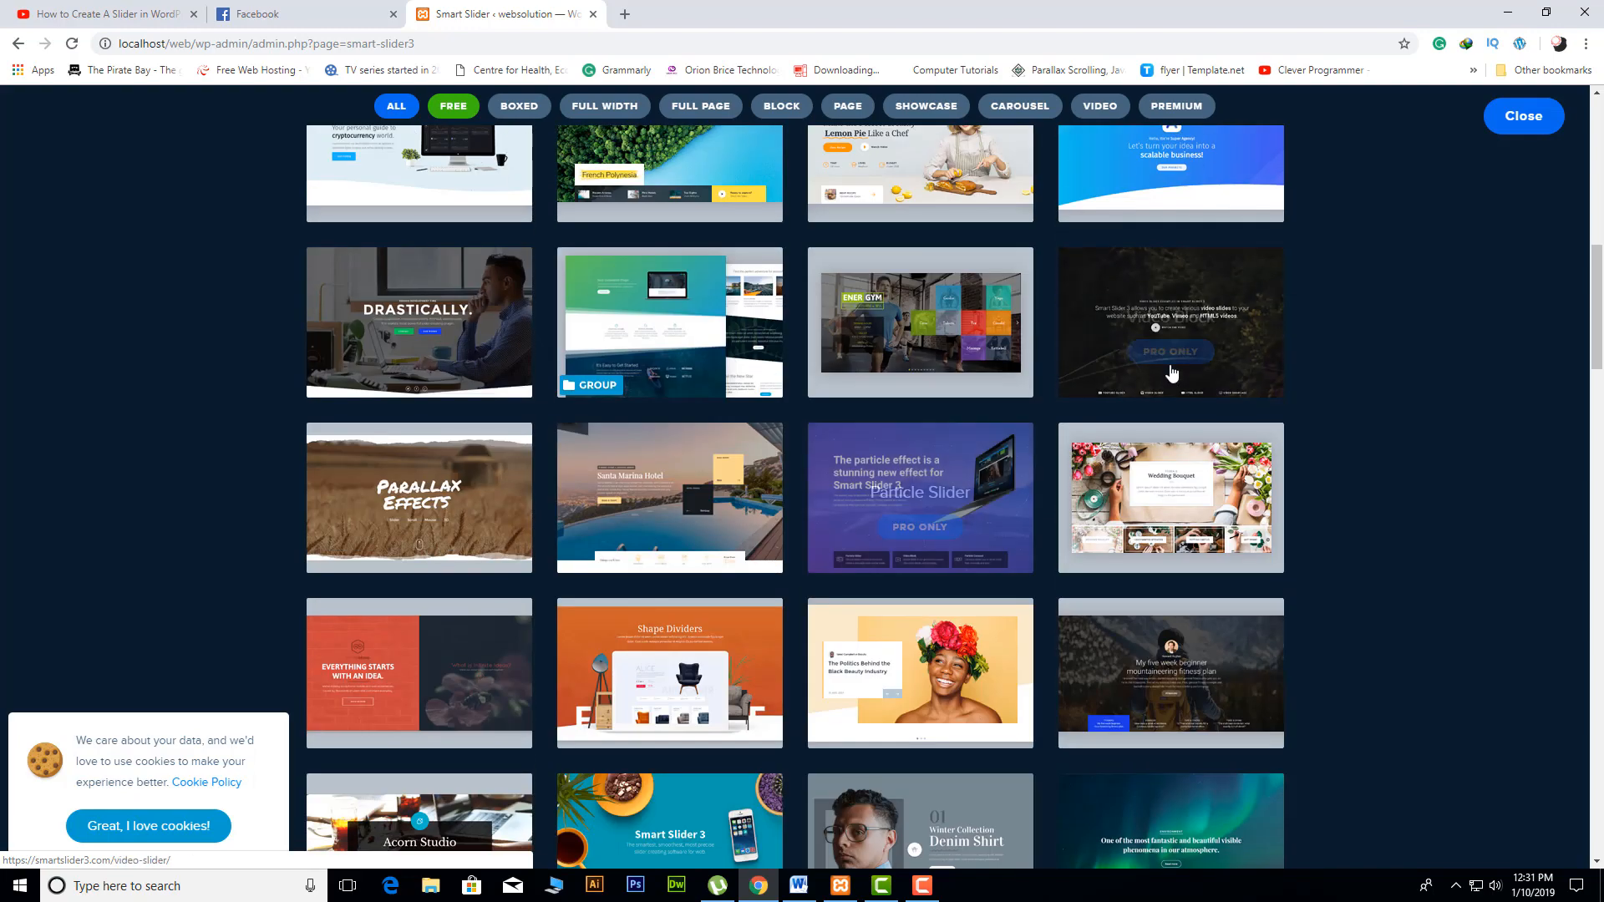
scroll(1111, 378, "up", 10)
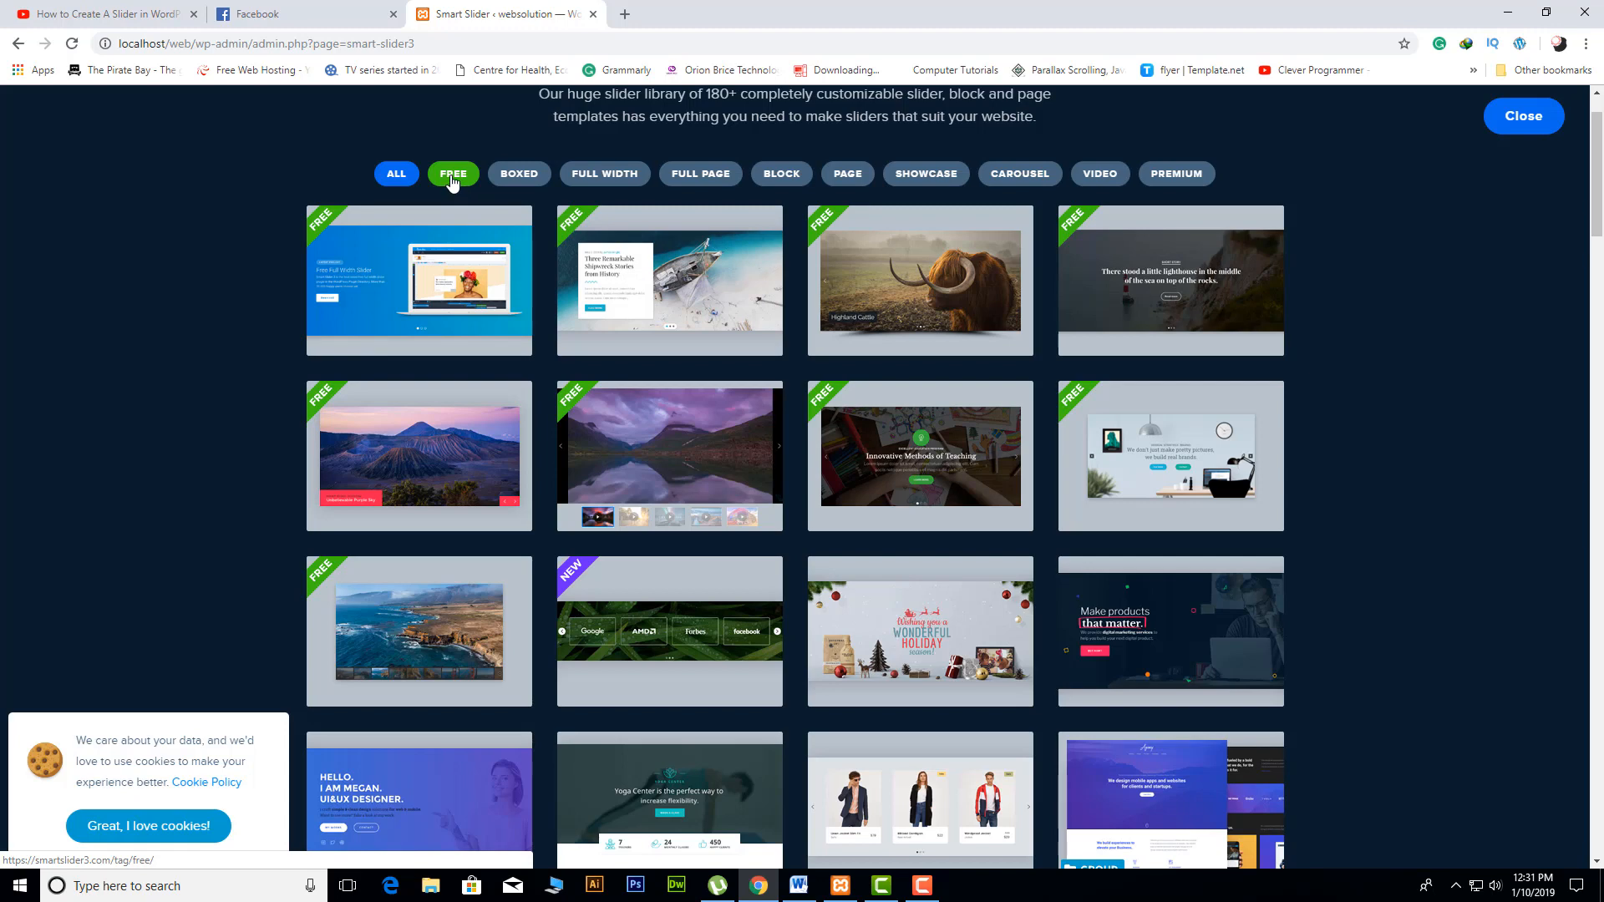
left_click(452, 175)
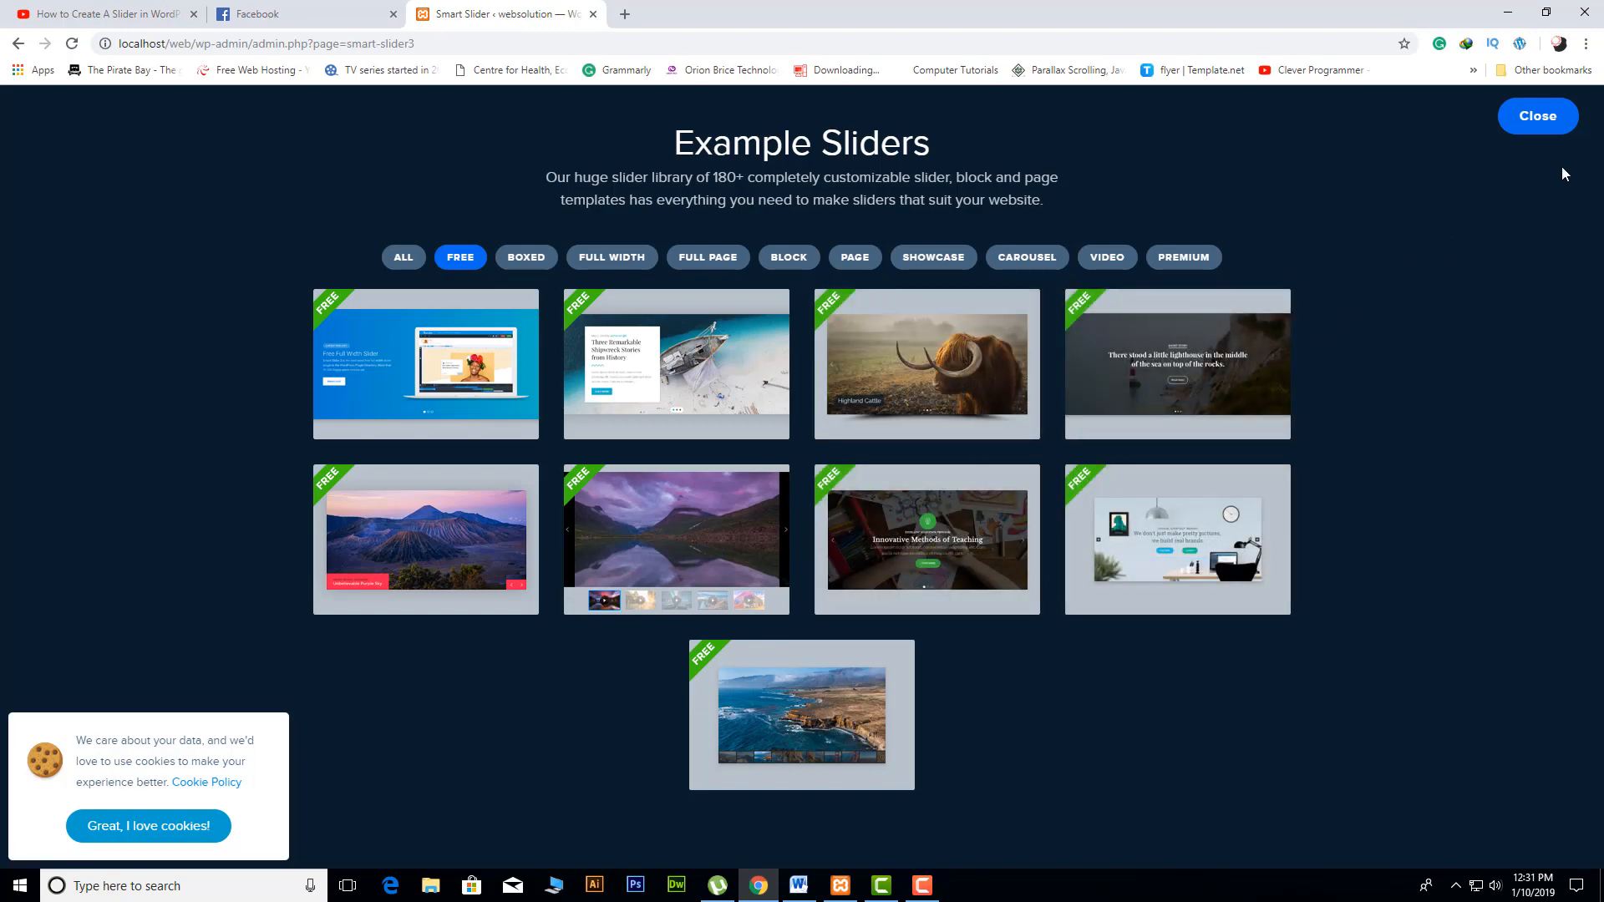
left_click(1544, 120)
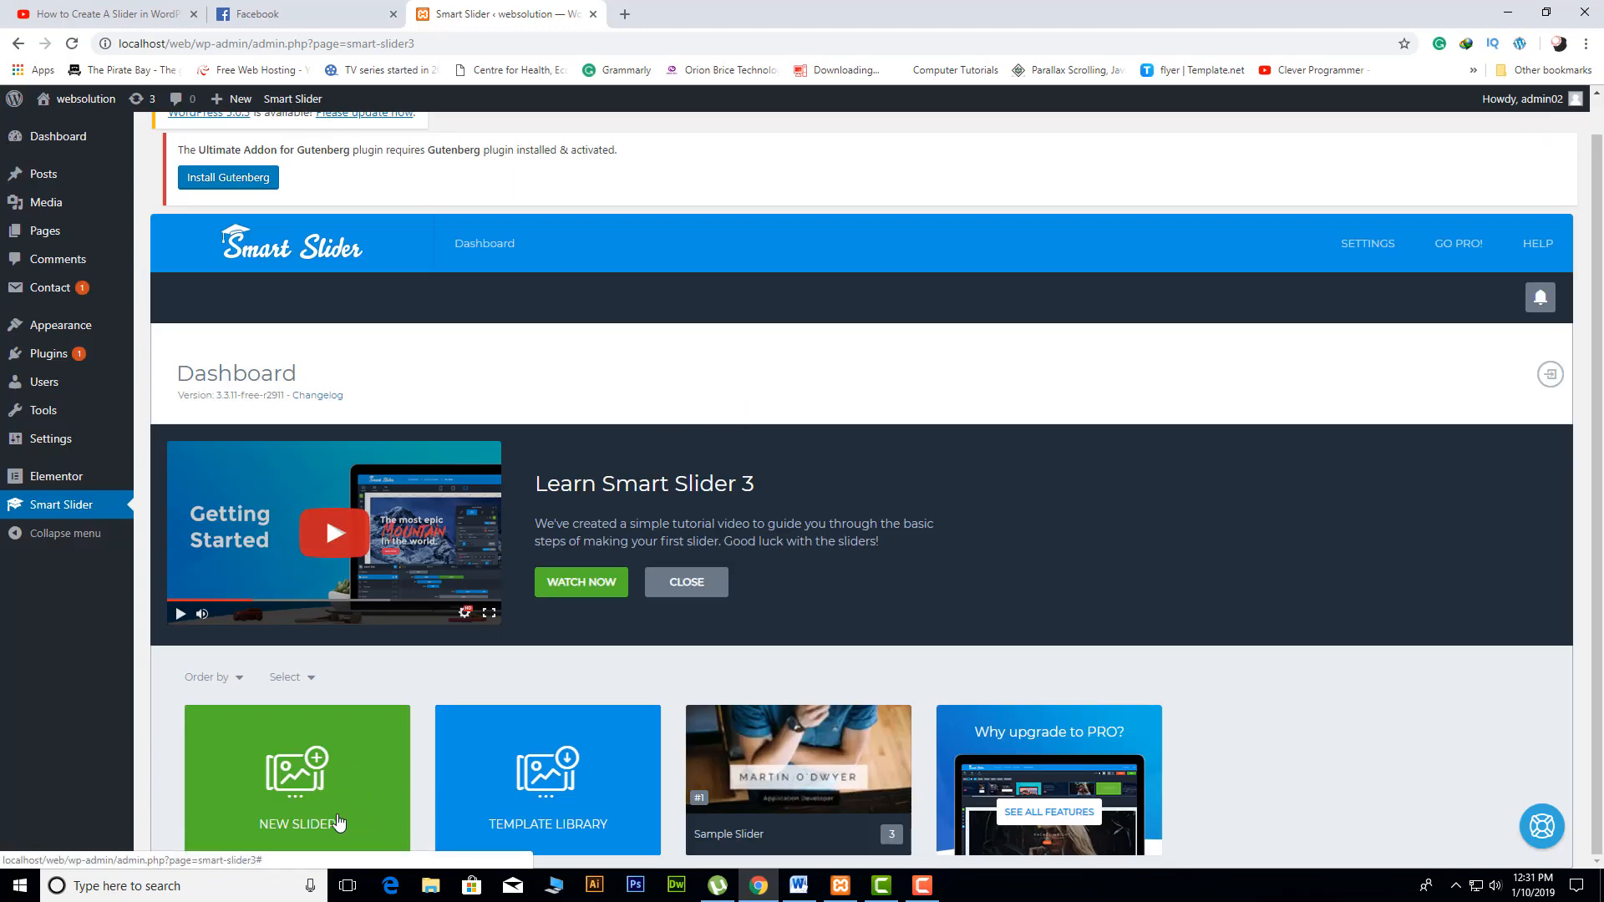
Step: Create a new slider named "slider" using the Full width preset
left_click(304, 777)
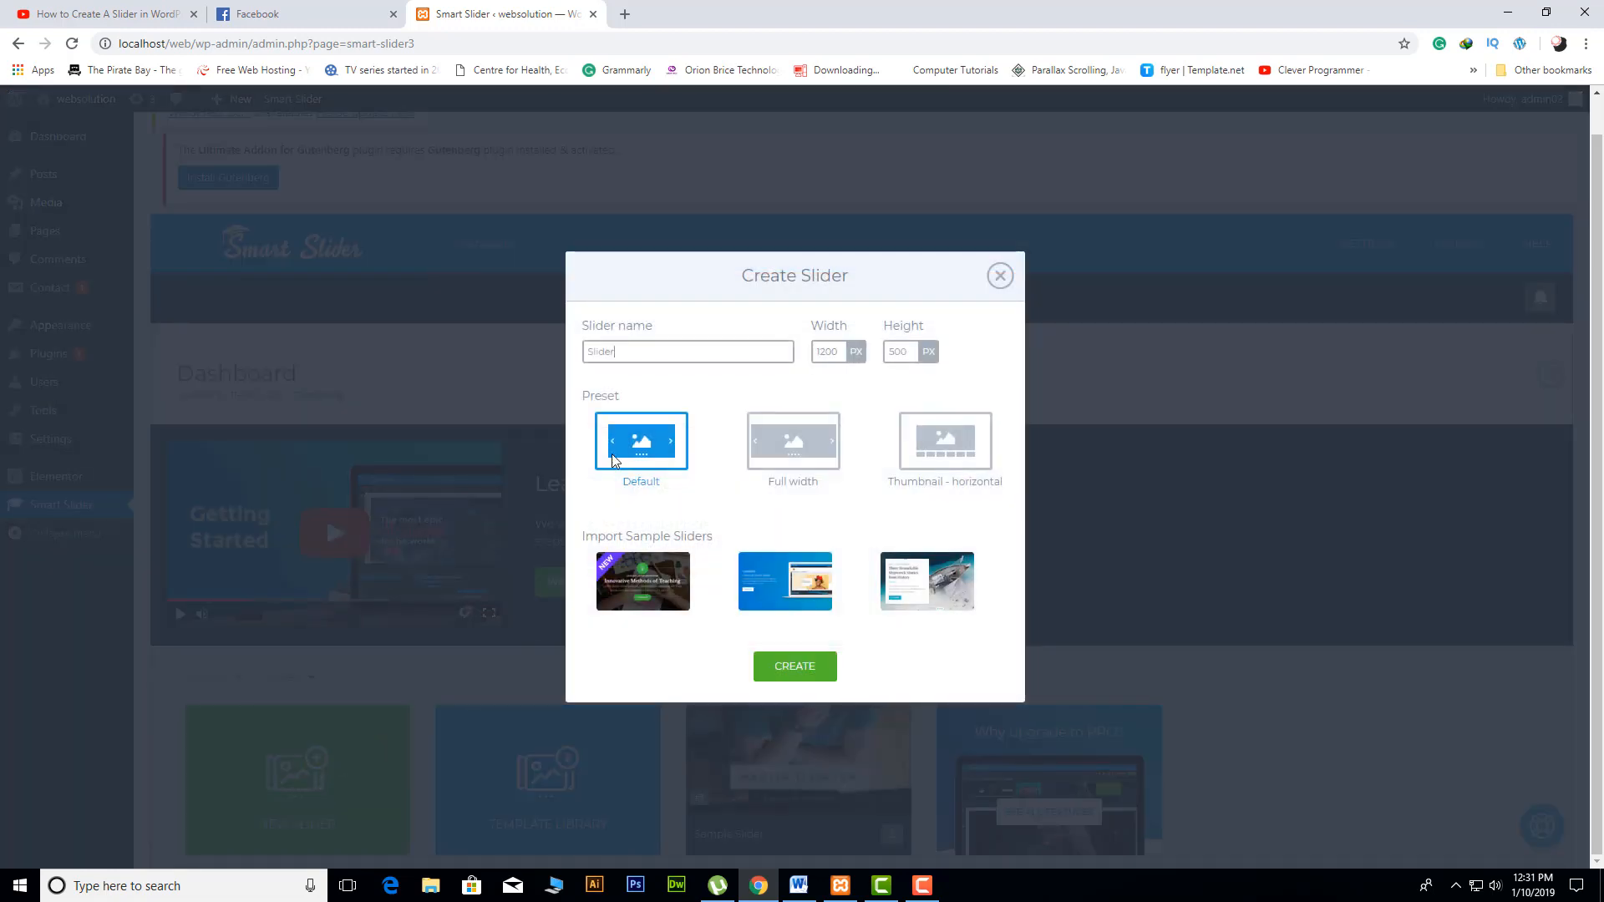
left_click_drag(632, 351, 576, 356)
type("s")
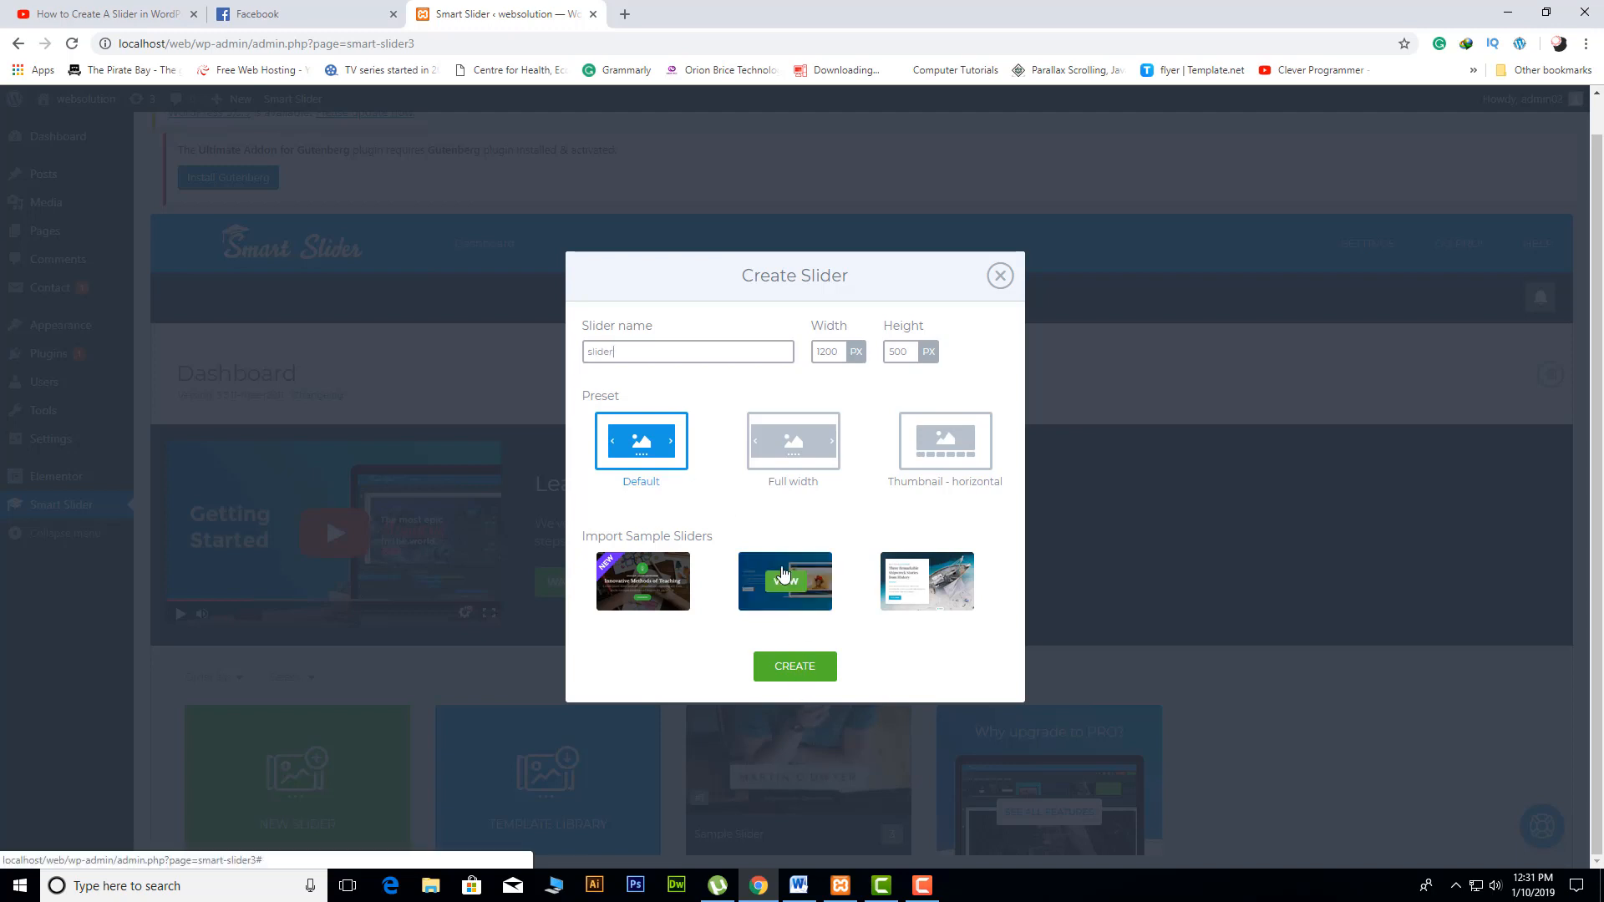
left_click(787, 457)
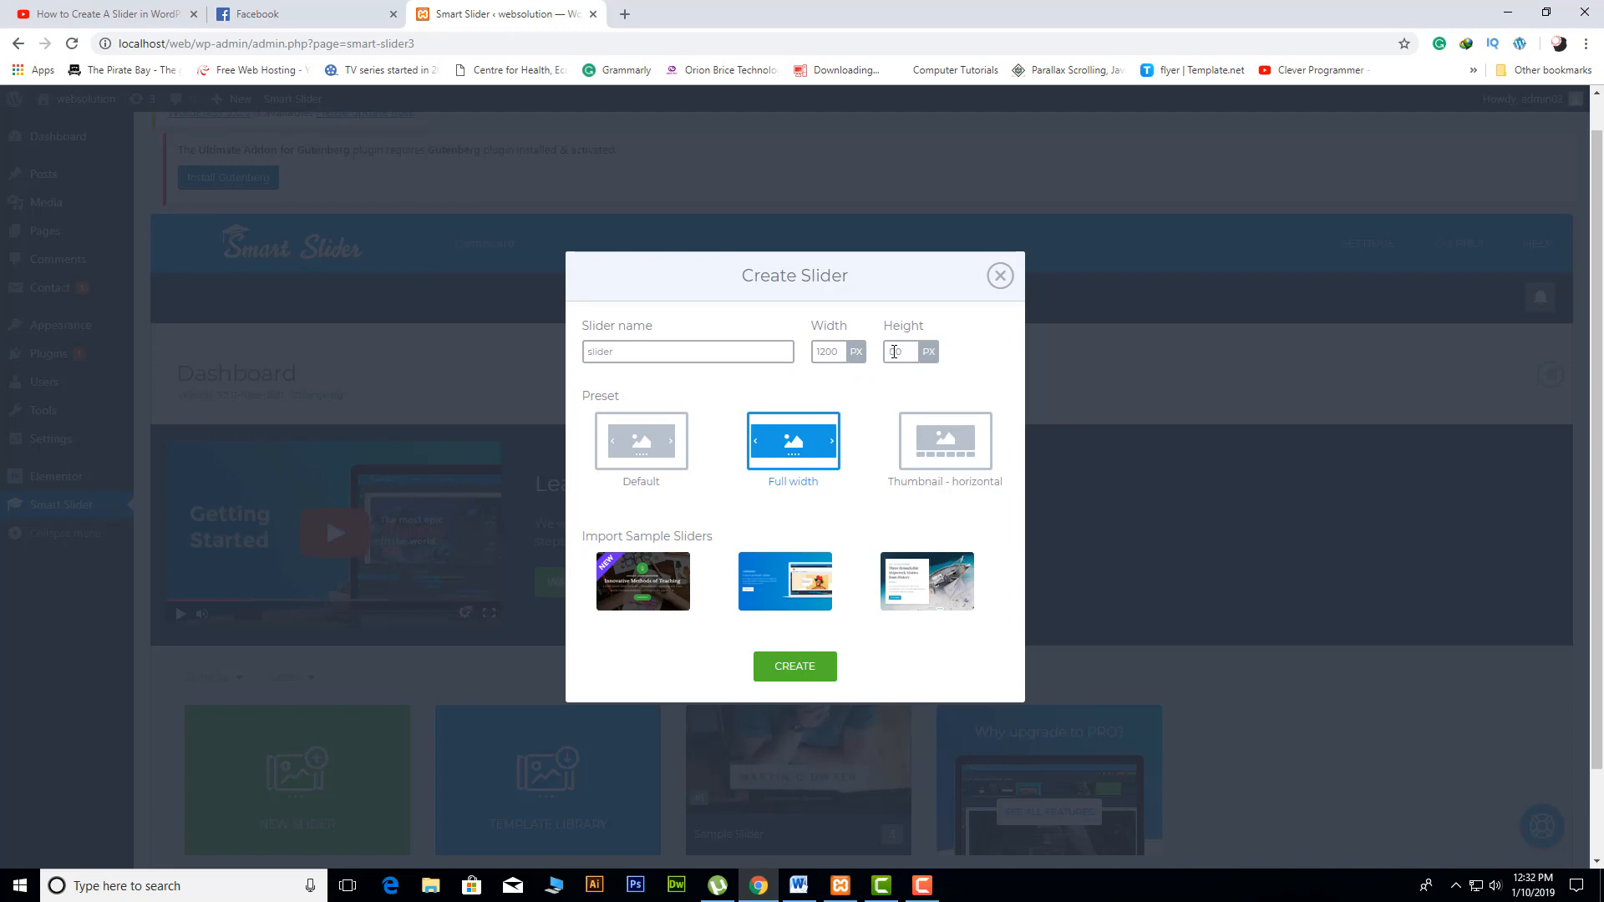
left_click(803, 671)
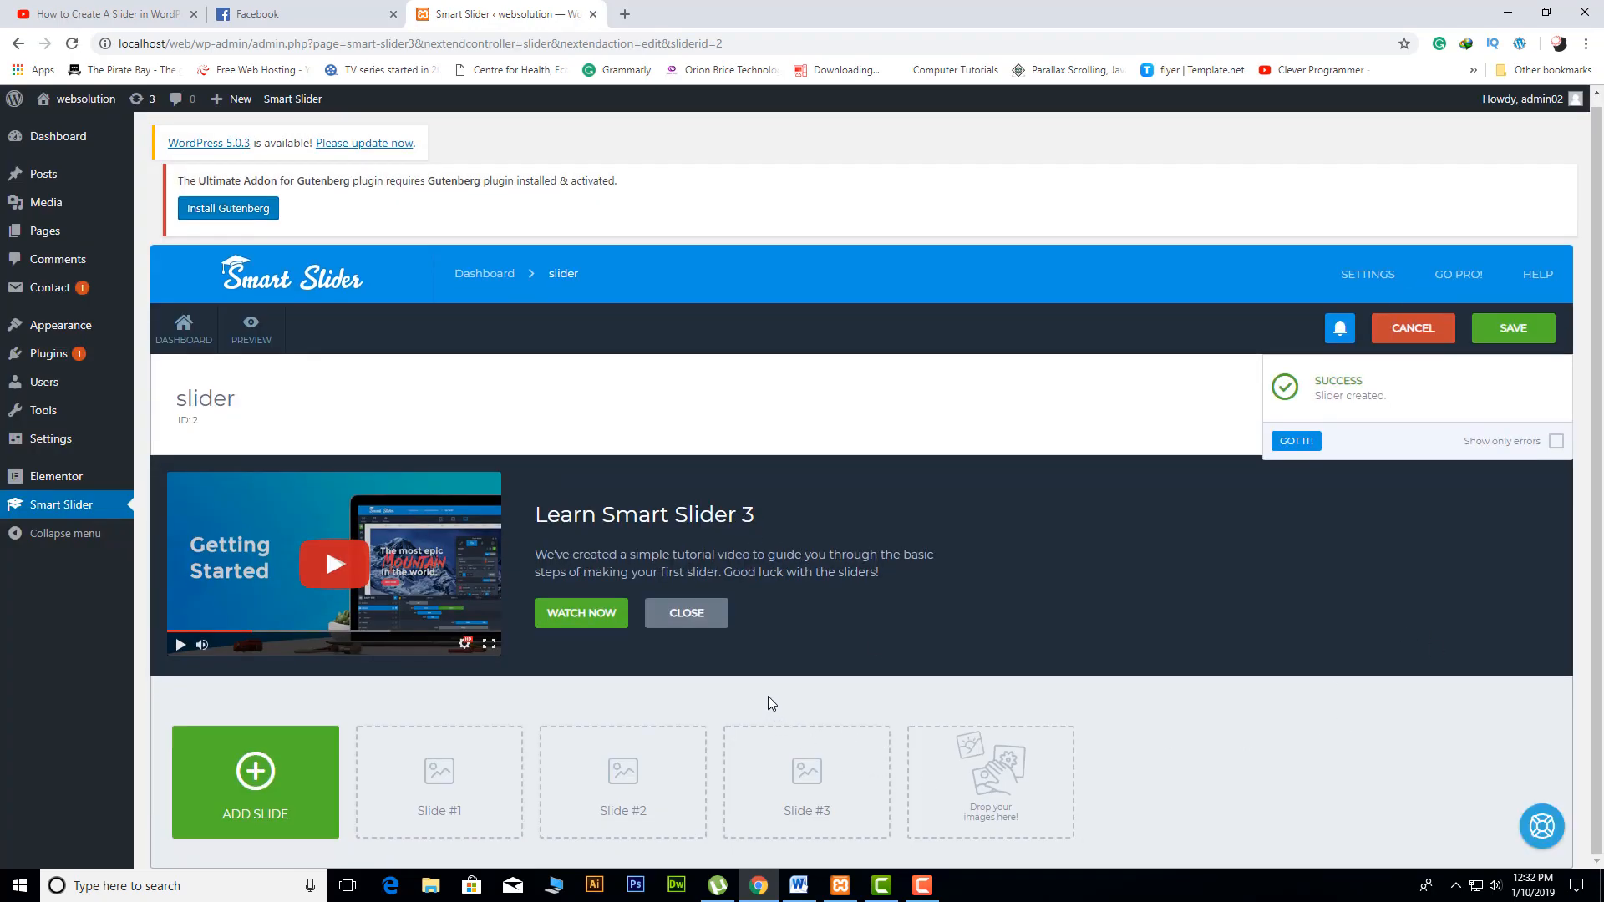
left_click(258, 783)
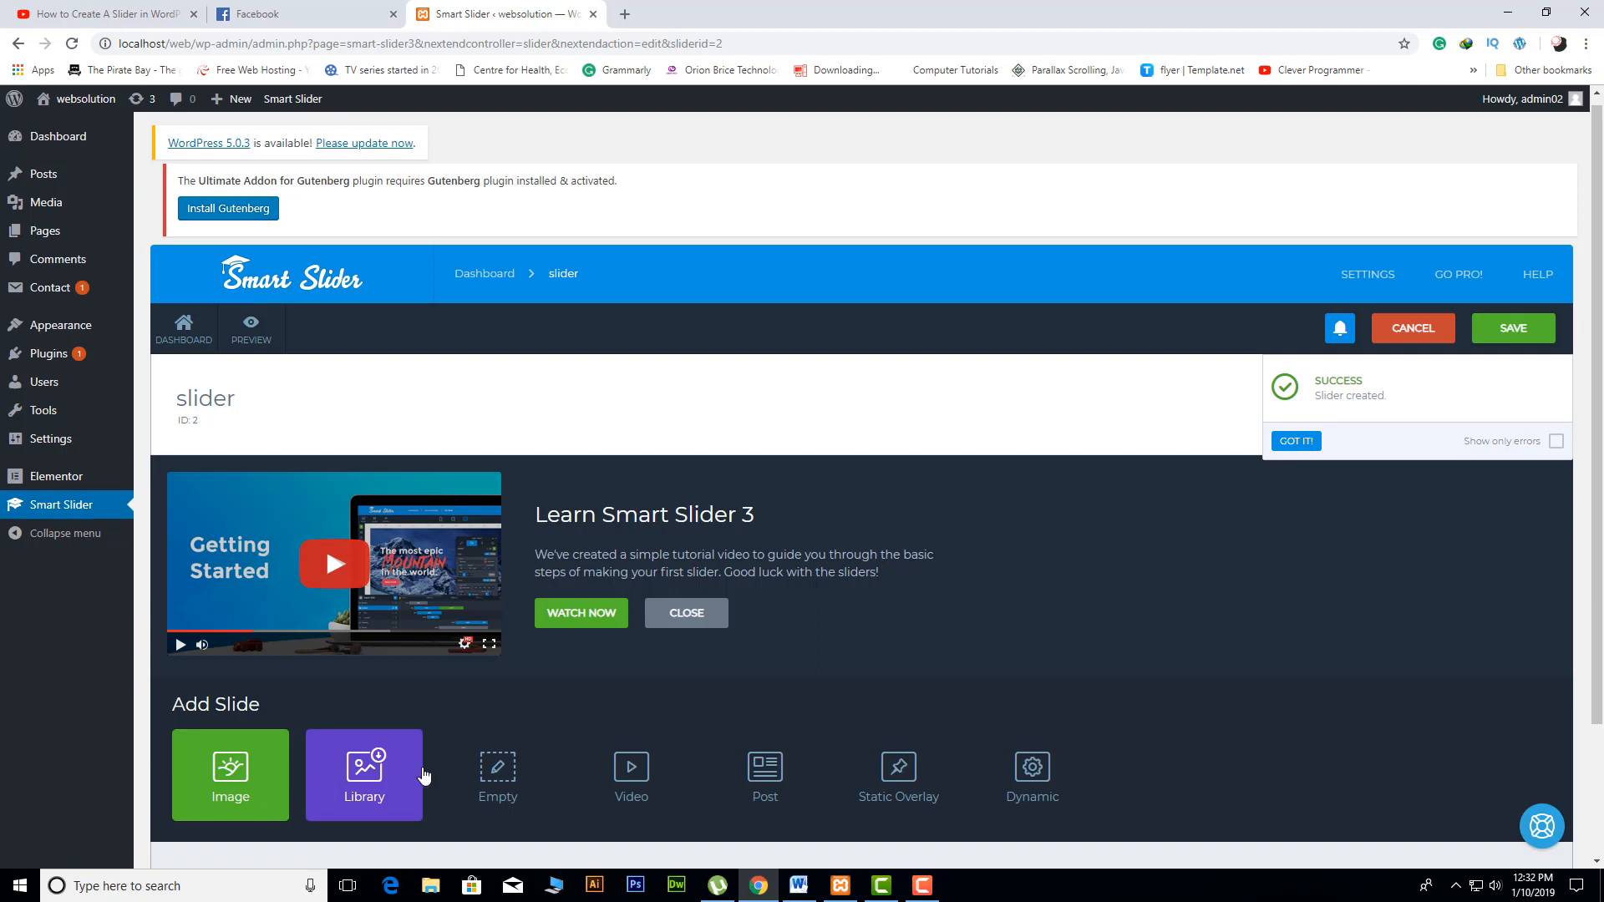
scroll(530, 709, "down", 2)
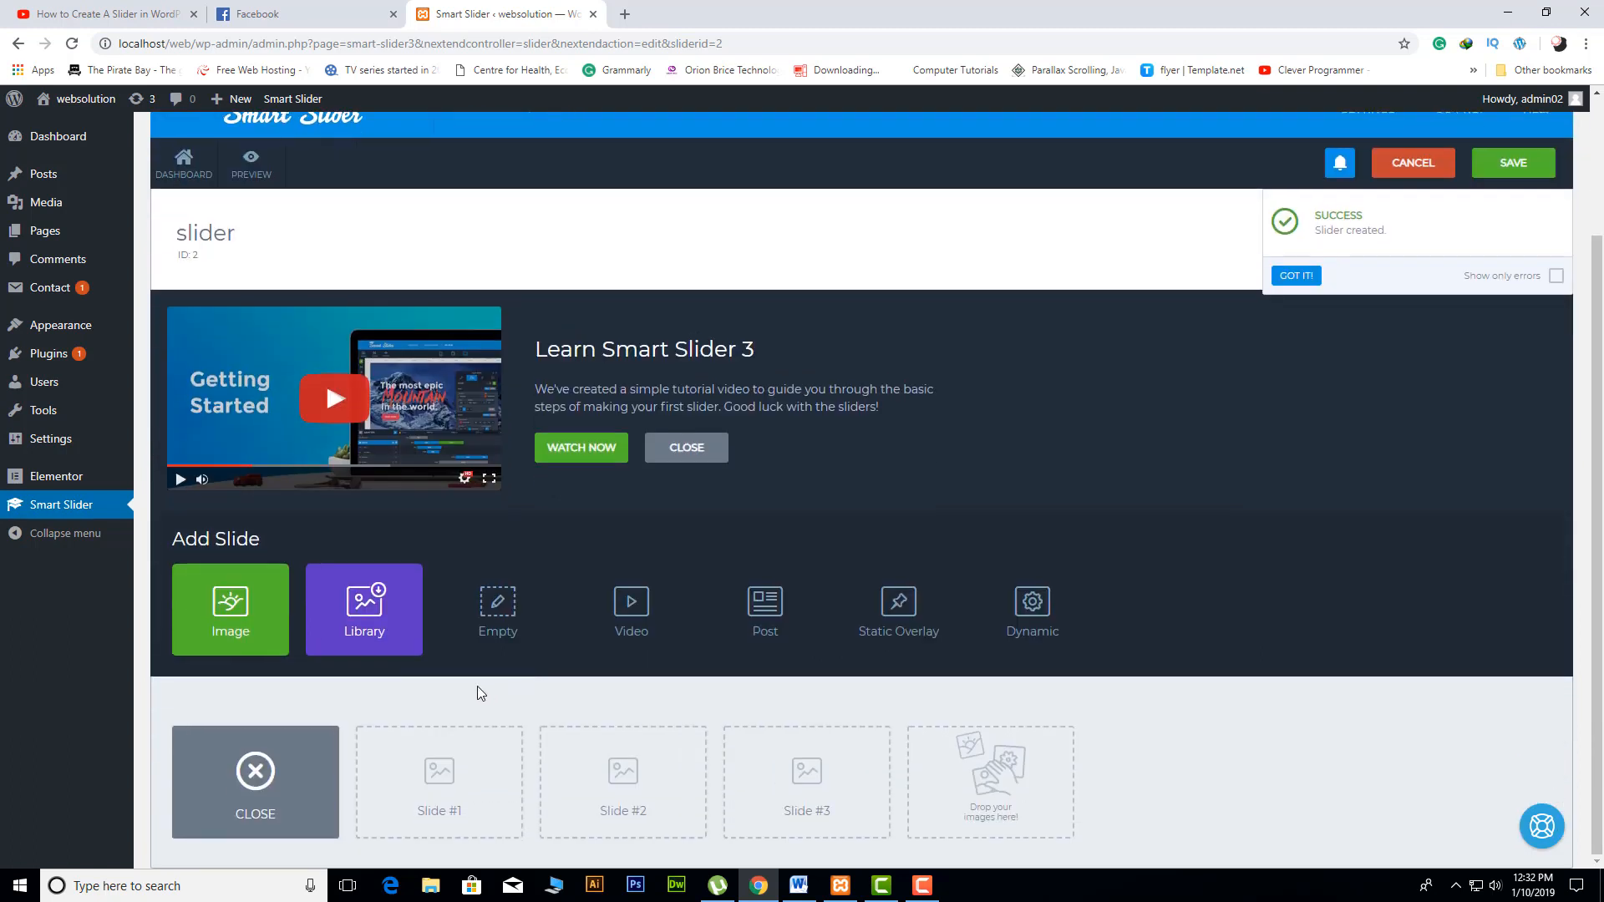
left_click(229, 608)
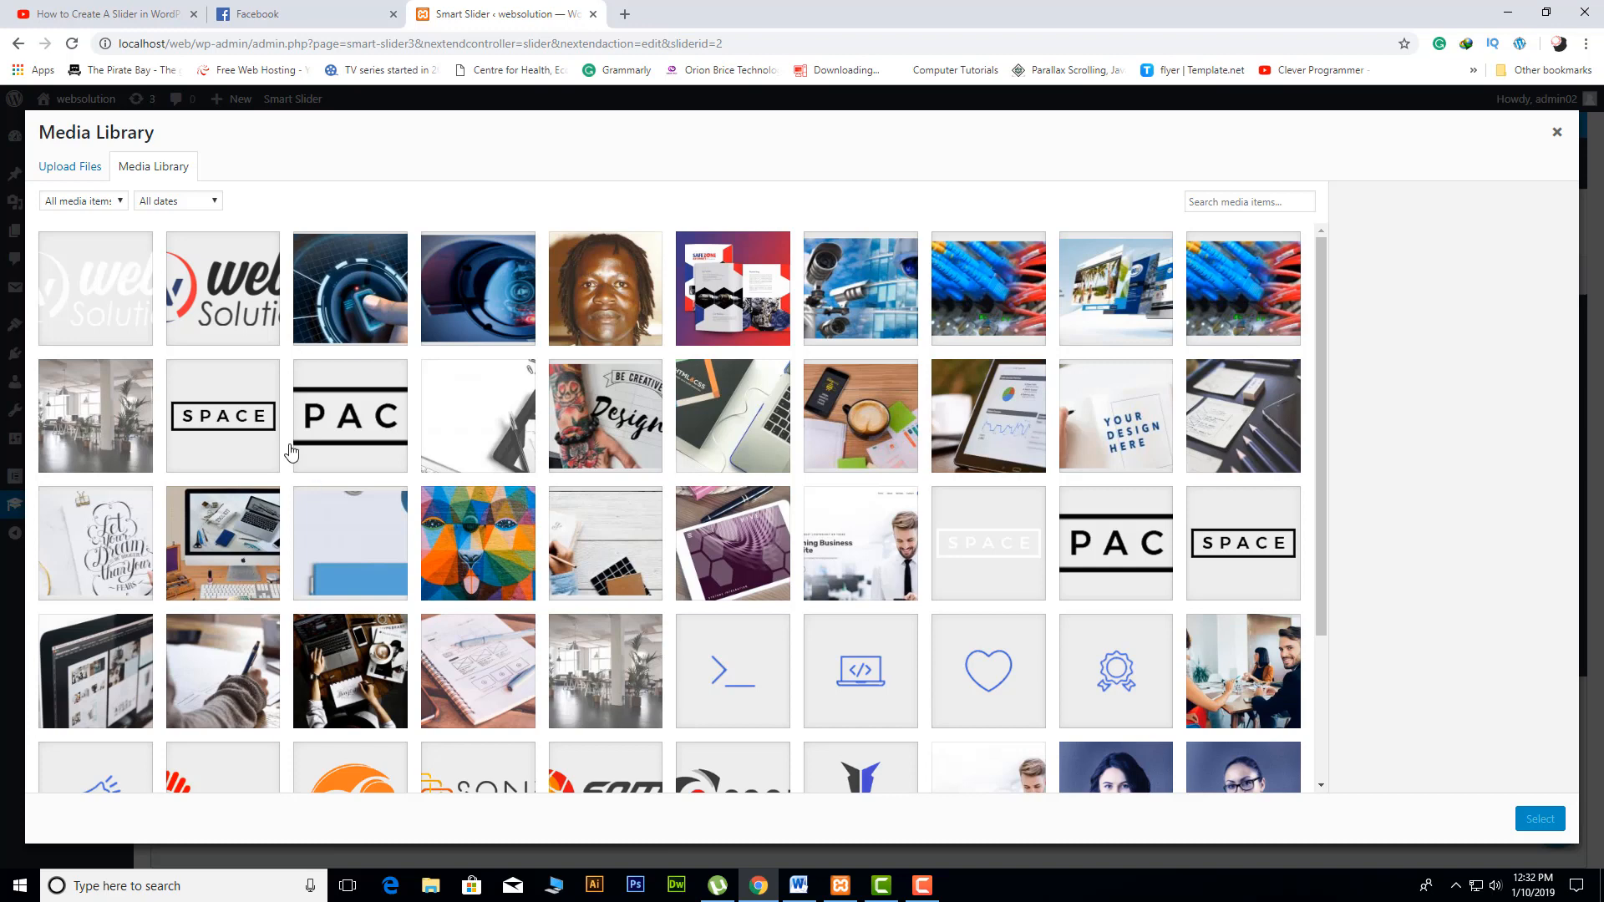
left_click(350, 312)
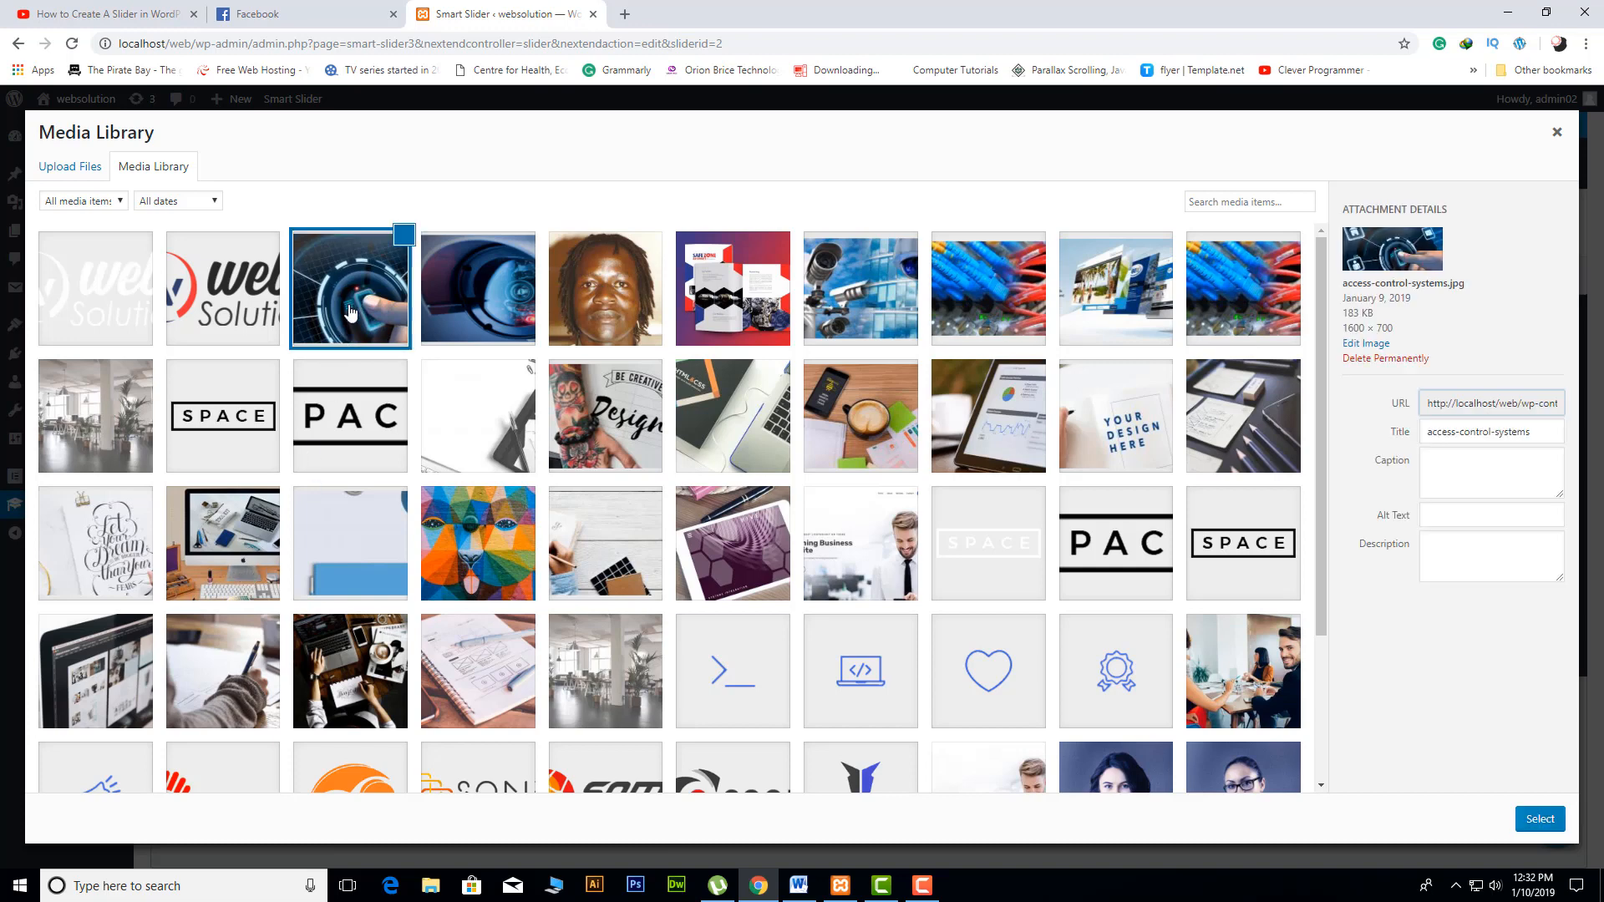
left_click(495, 316)
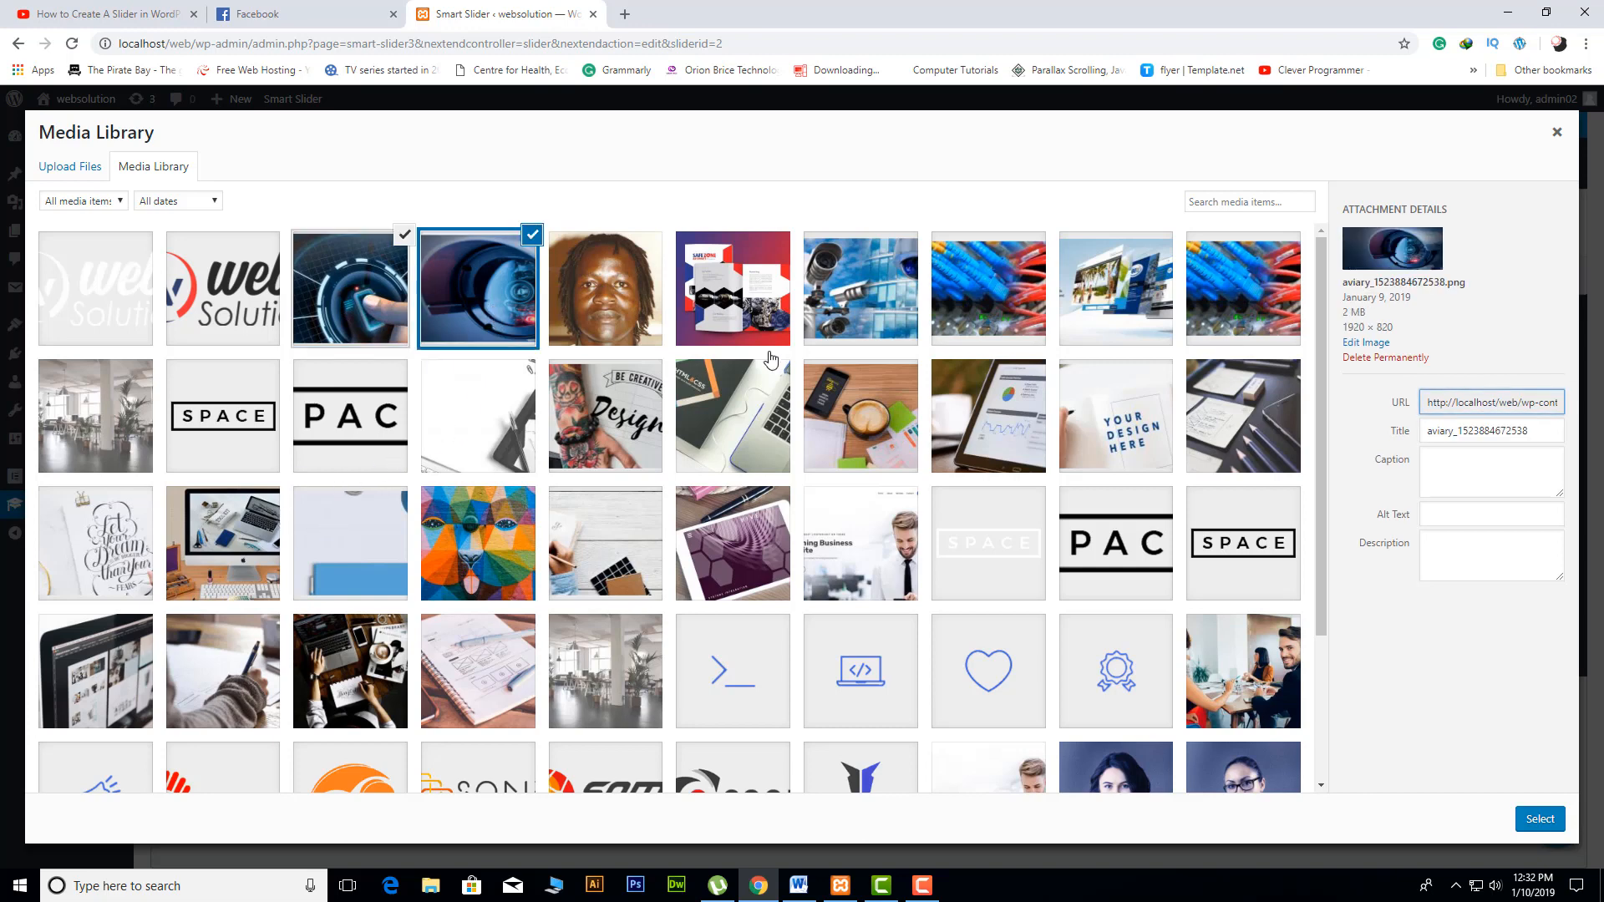
left_click(893, 305)
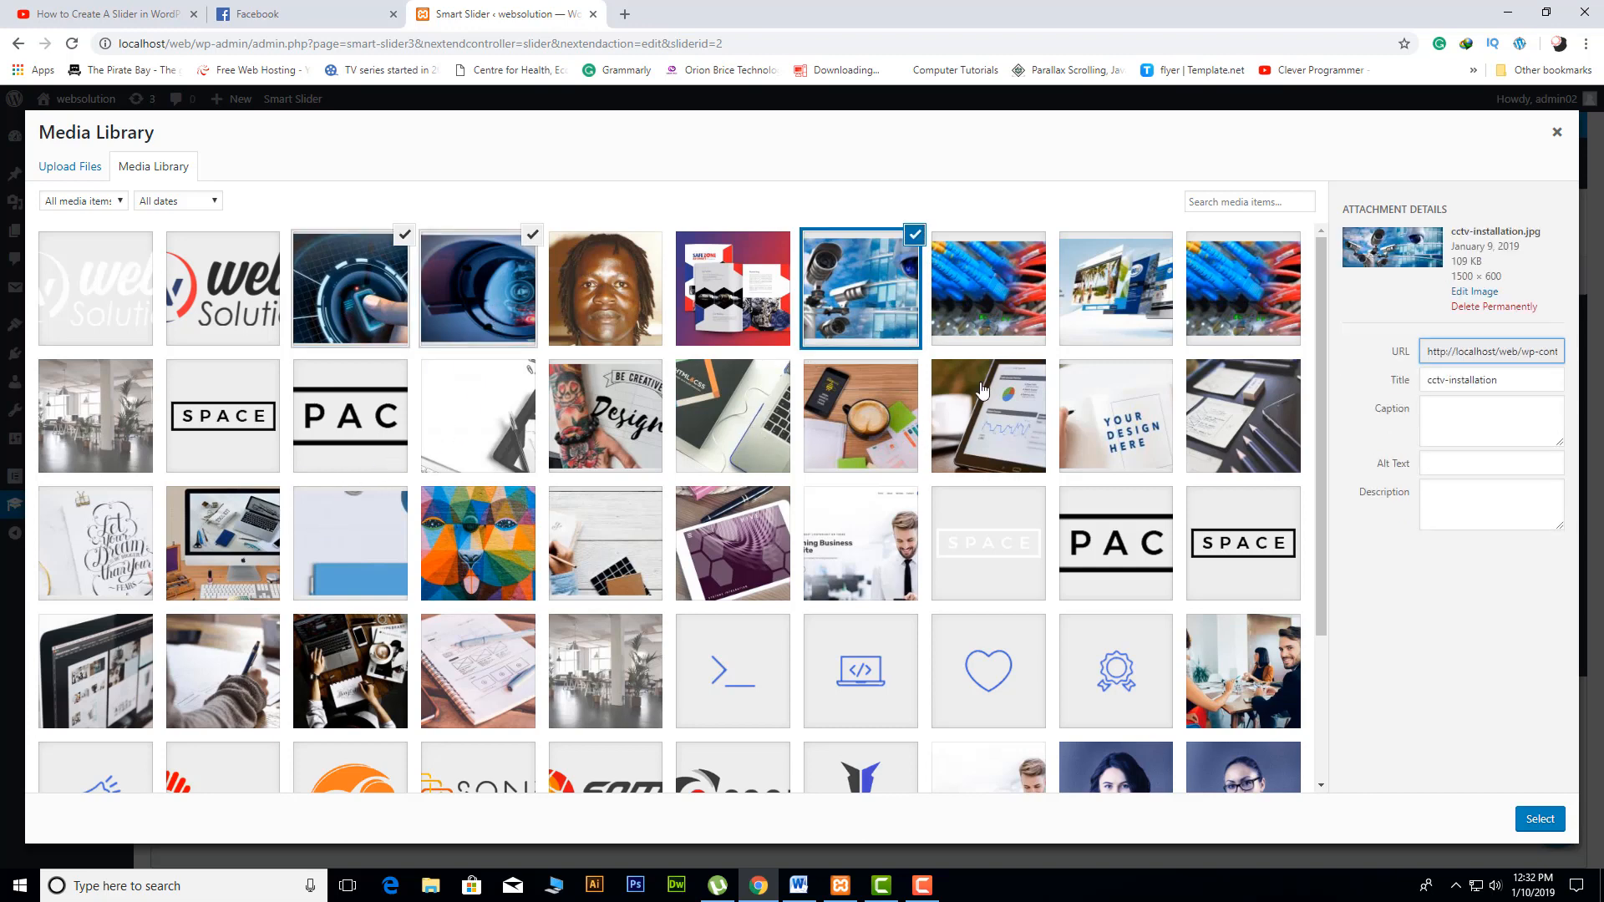
left_click(990, 318)
left_click(1130, 309)
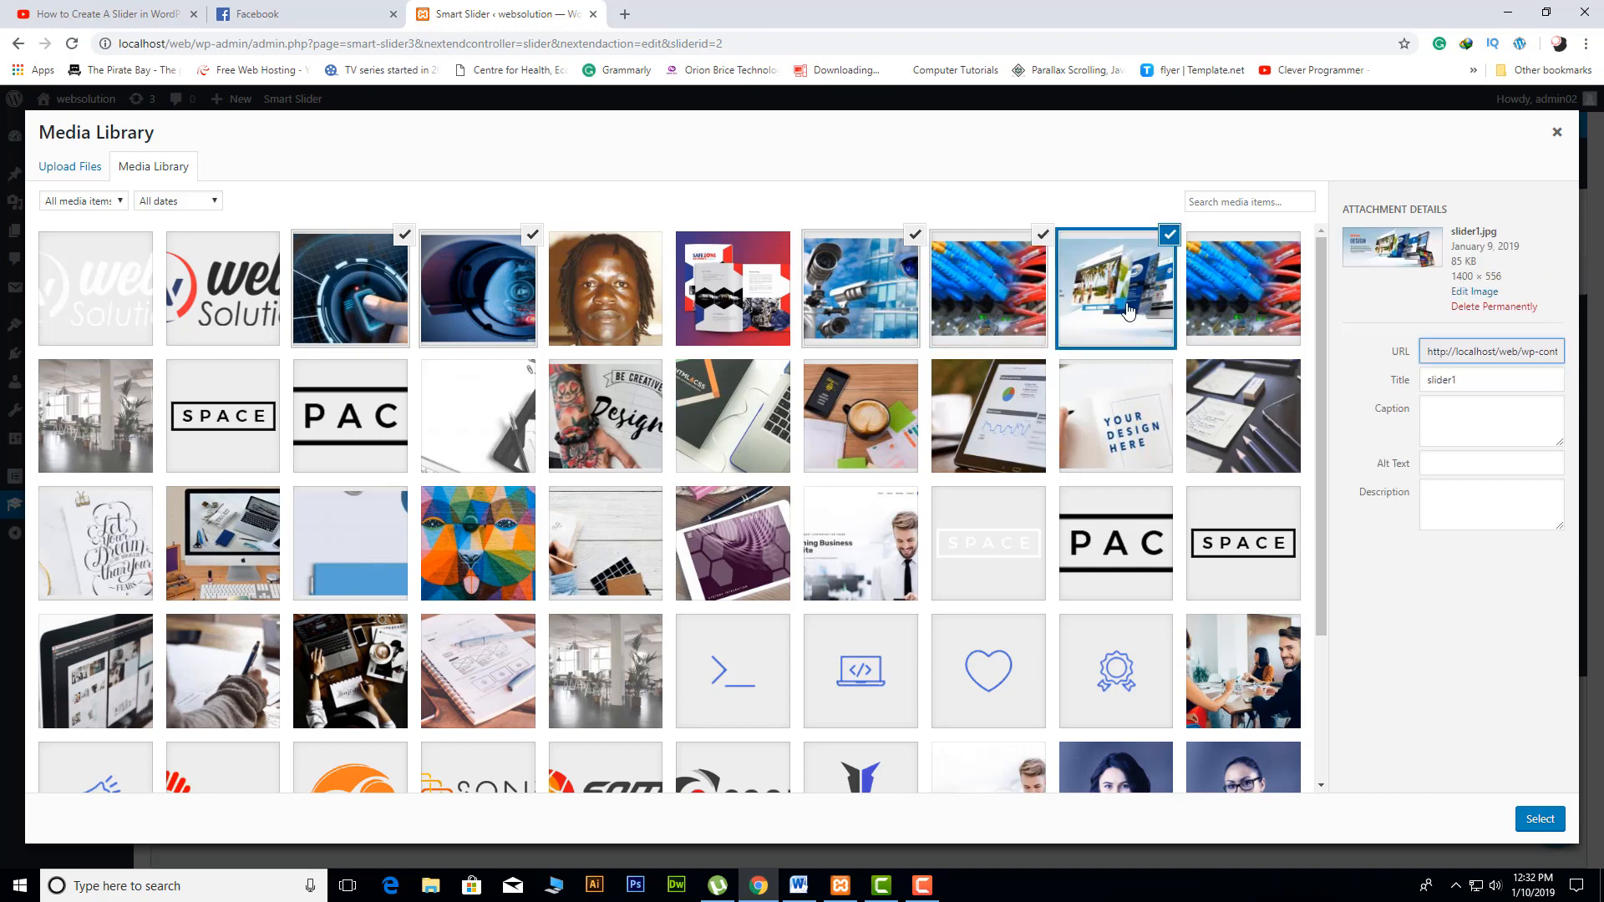
left_click(1541, 819)
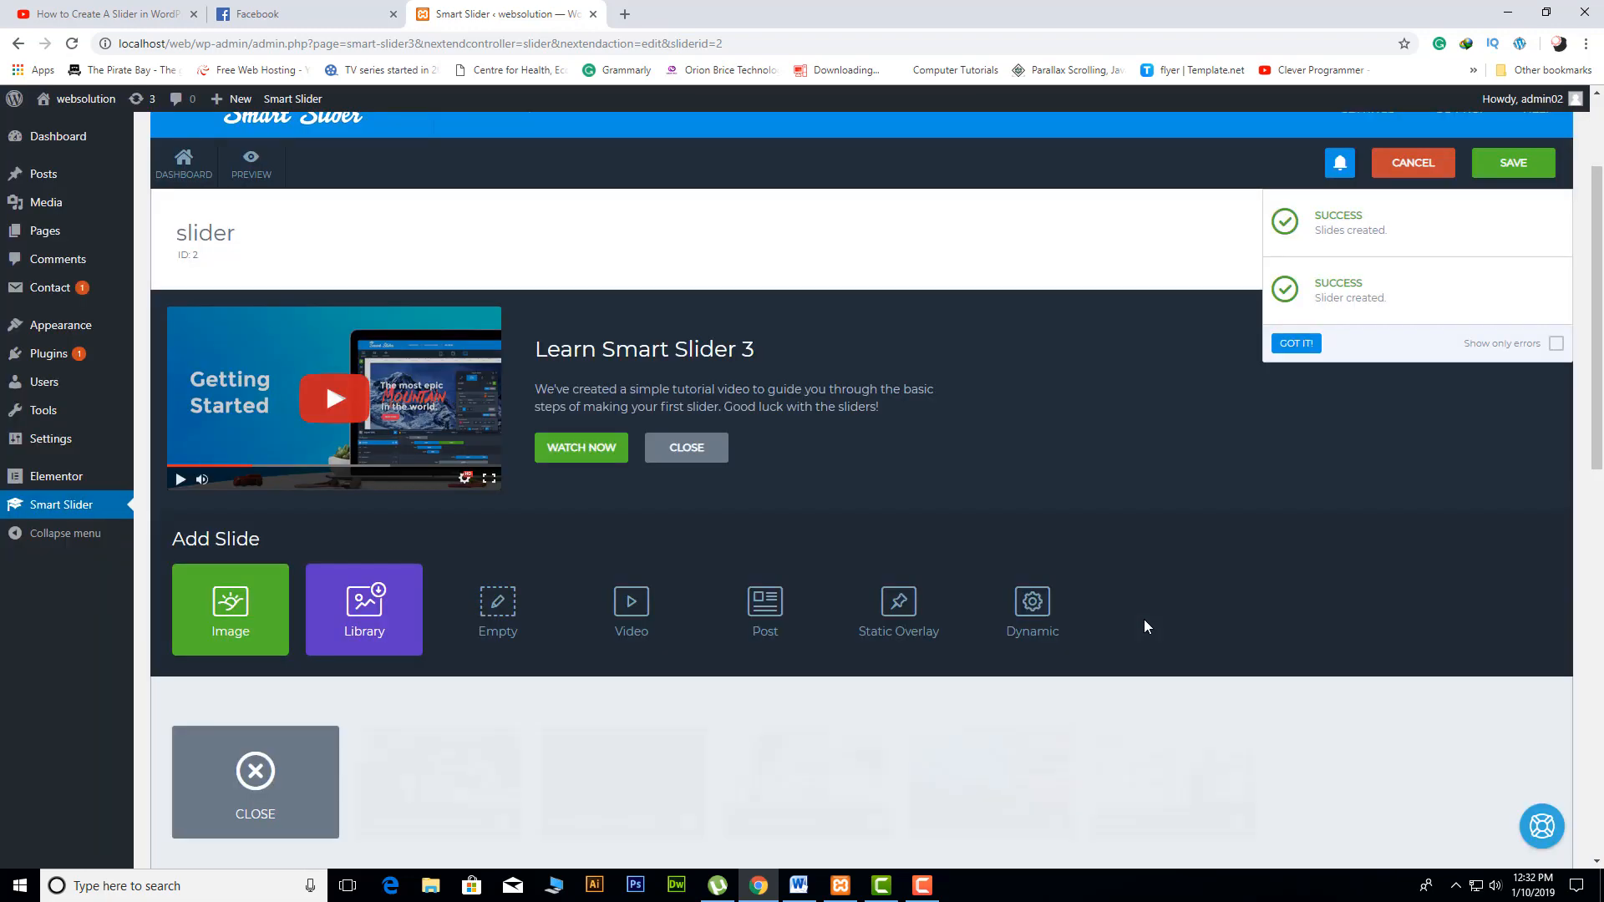
scroll(1301, 604, "down", 3)
scroll(1301, 603, "down", 5)
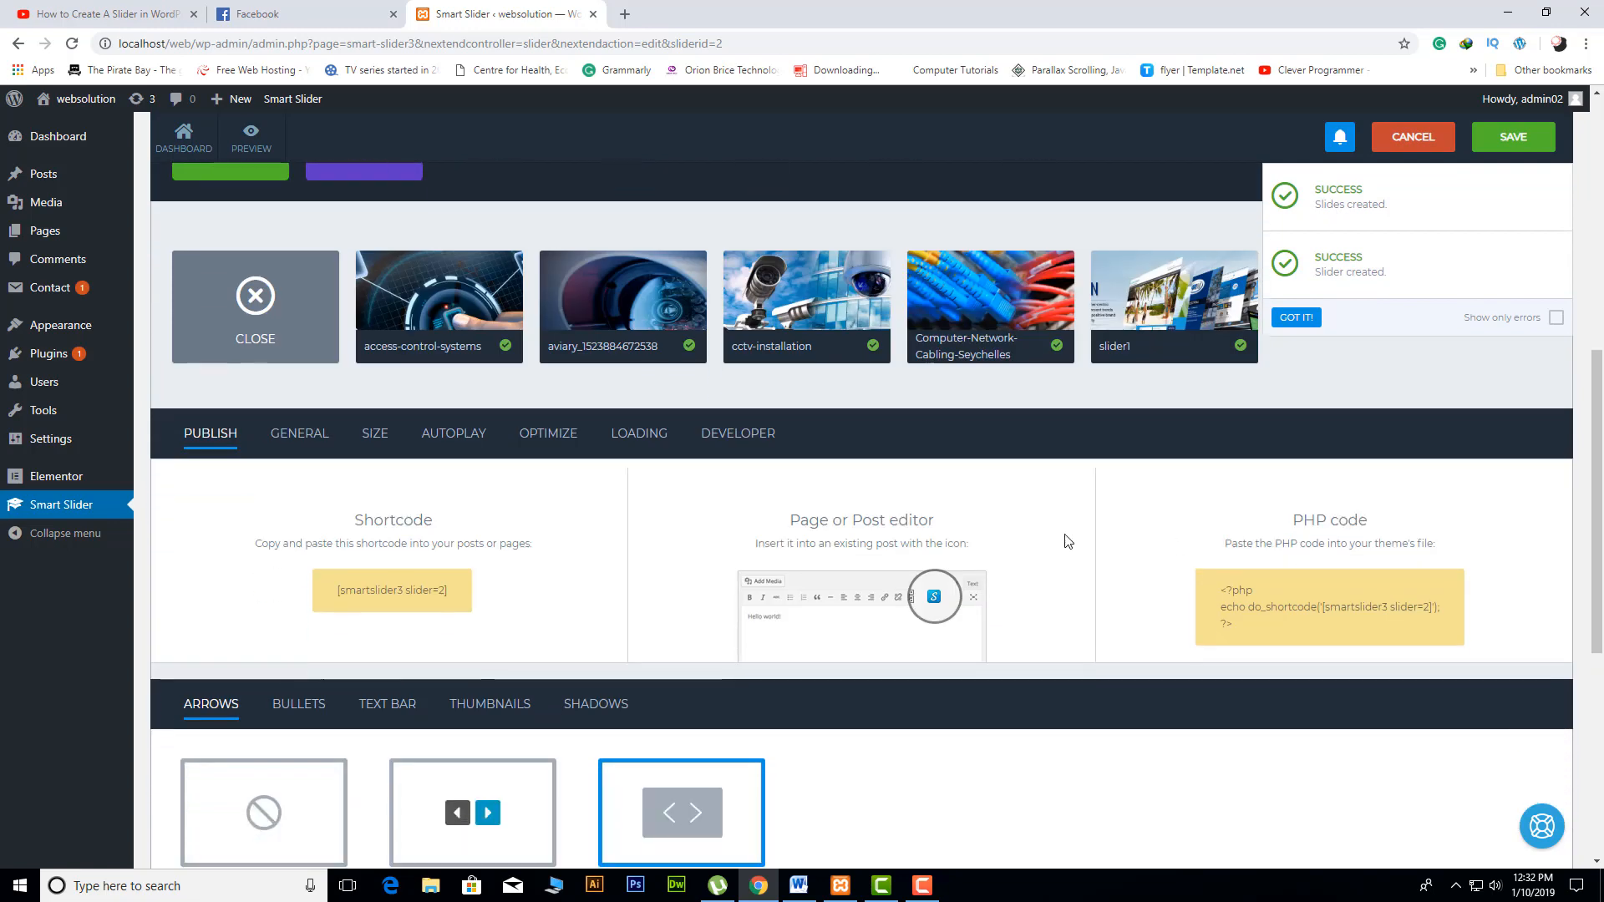
scroll(1035, 436, "up", 3)
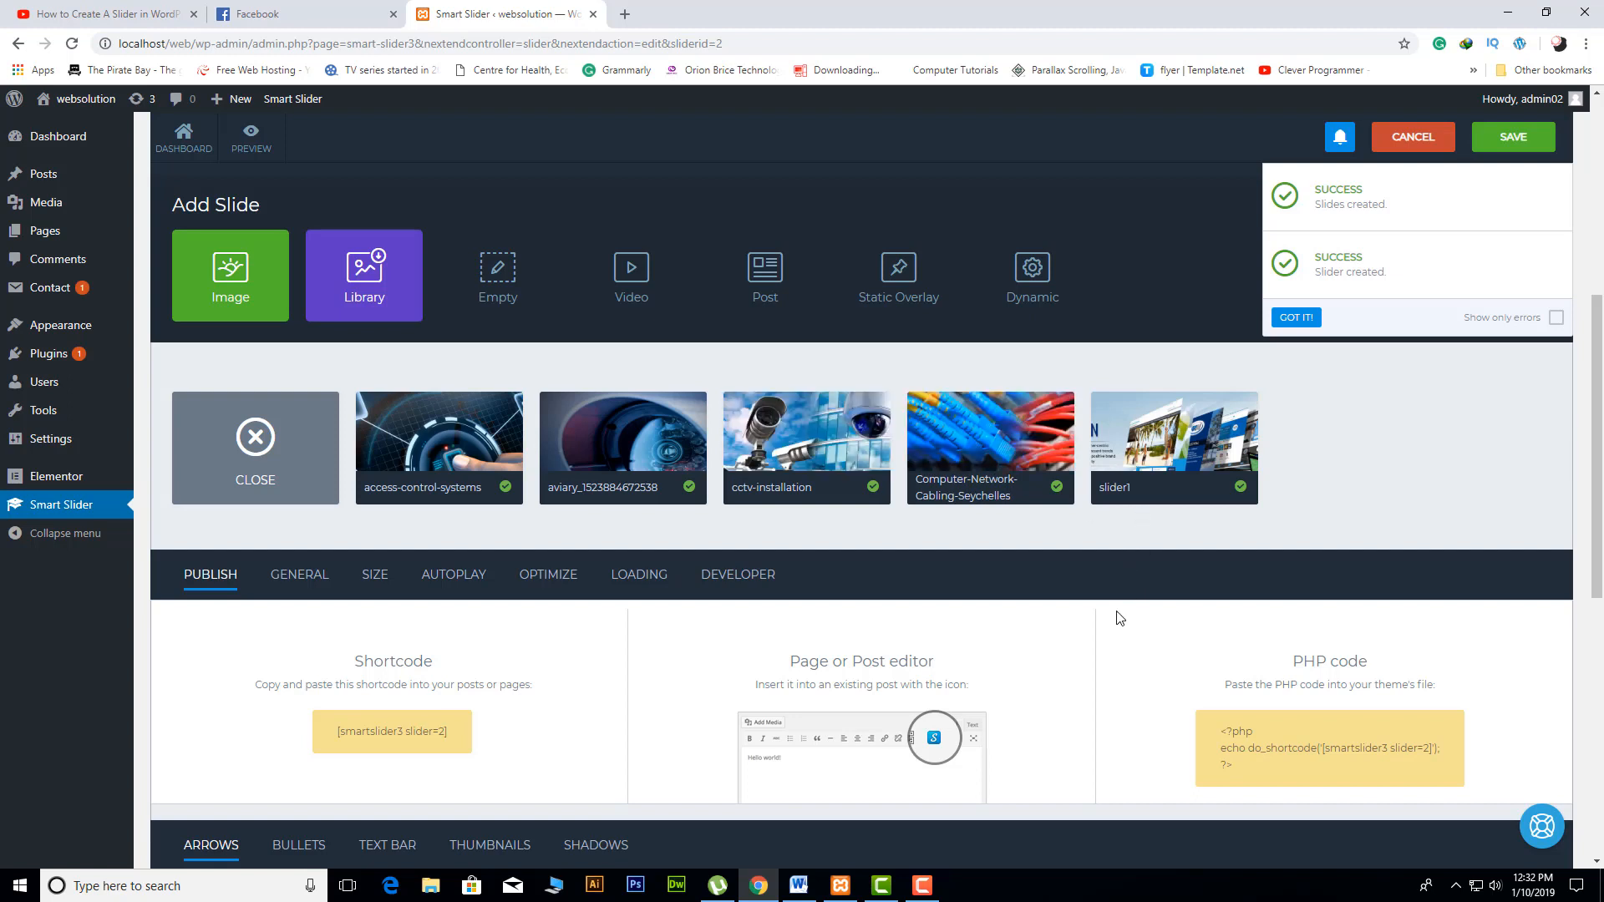
Step: Set both the previous and next arrow positions to the bottom centre inside the slider
scroll(1125, 619, "down", 2)
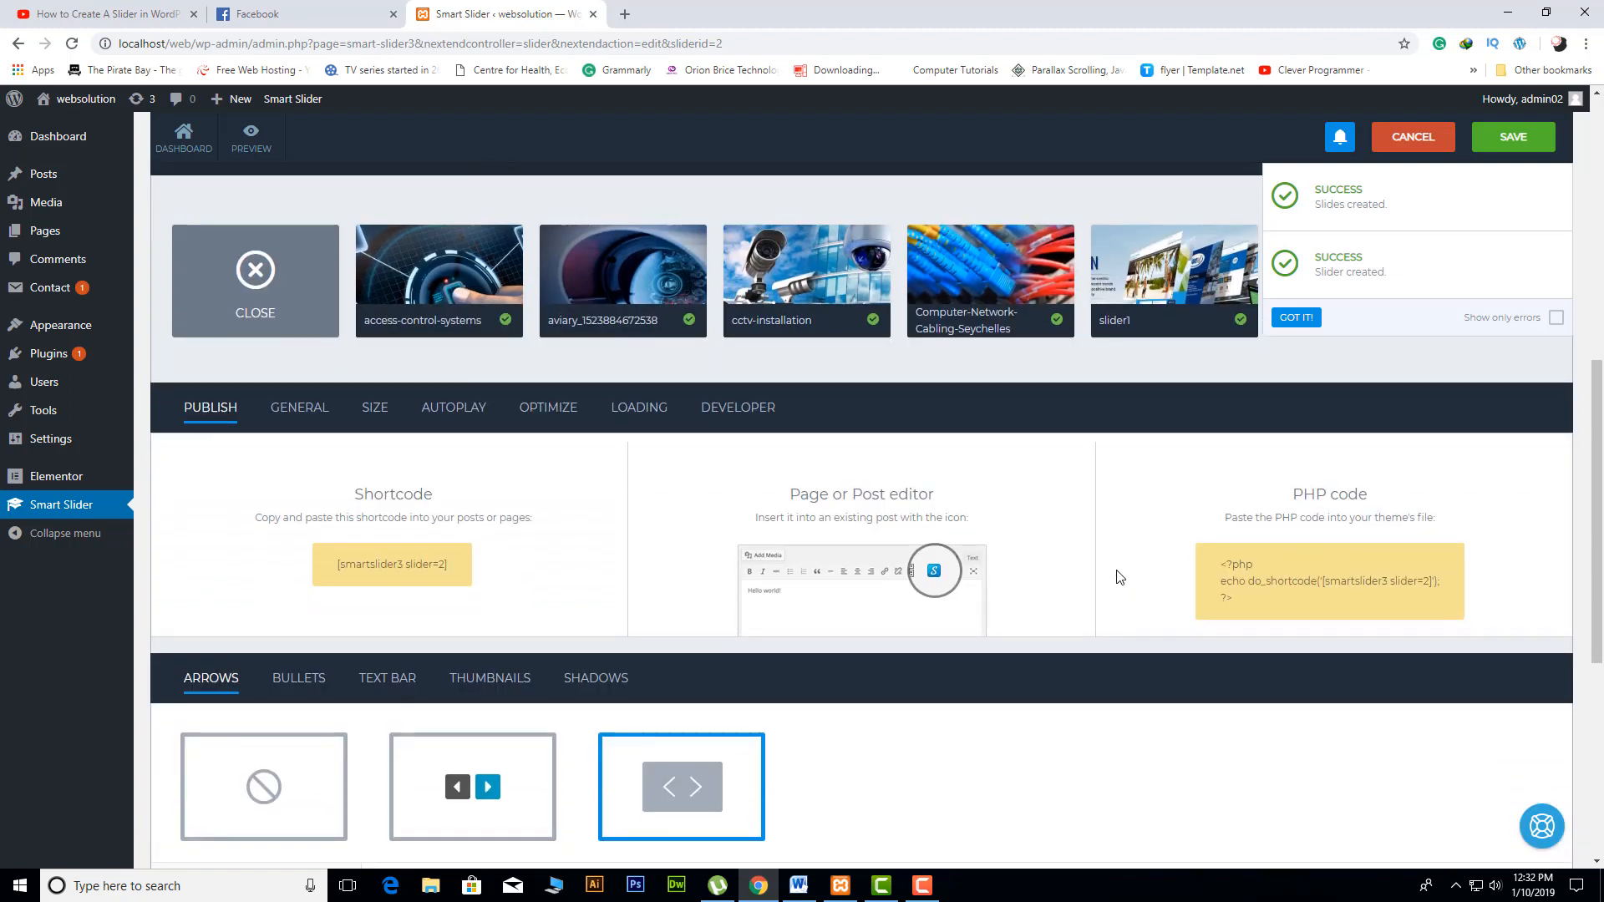
scroll(1119, 573, "down", 6)
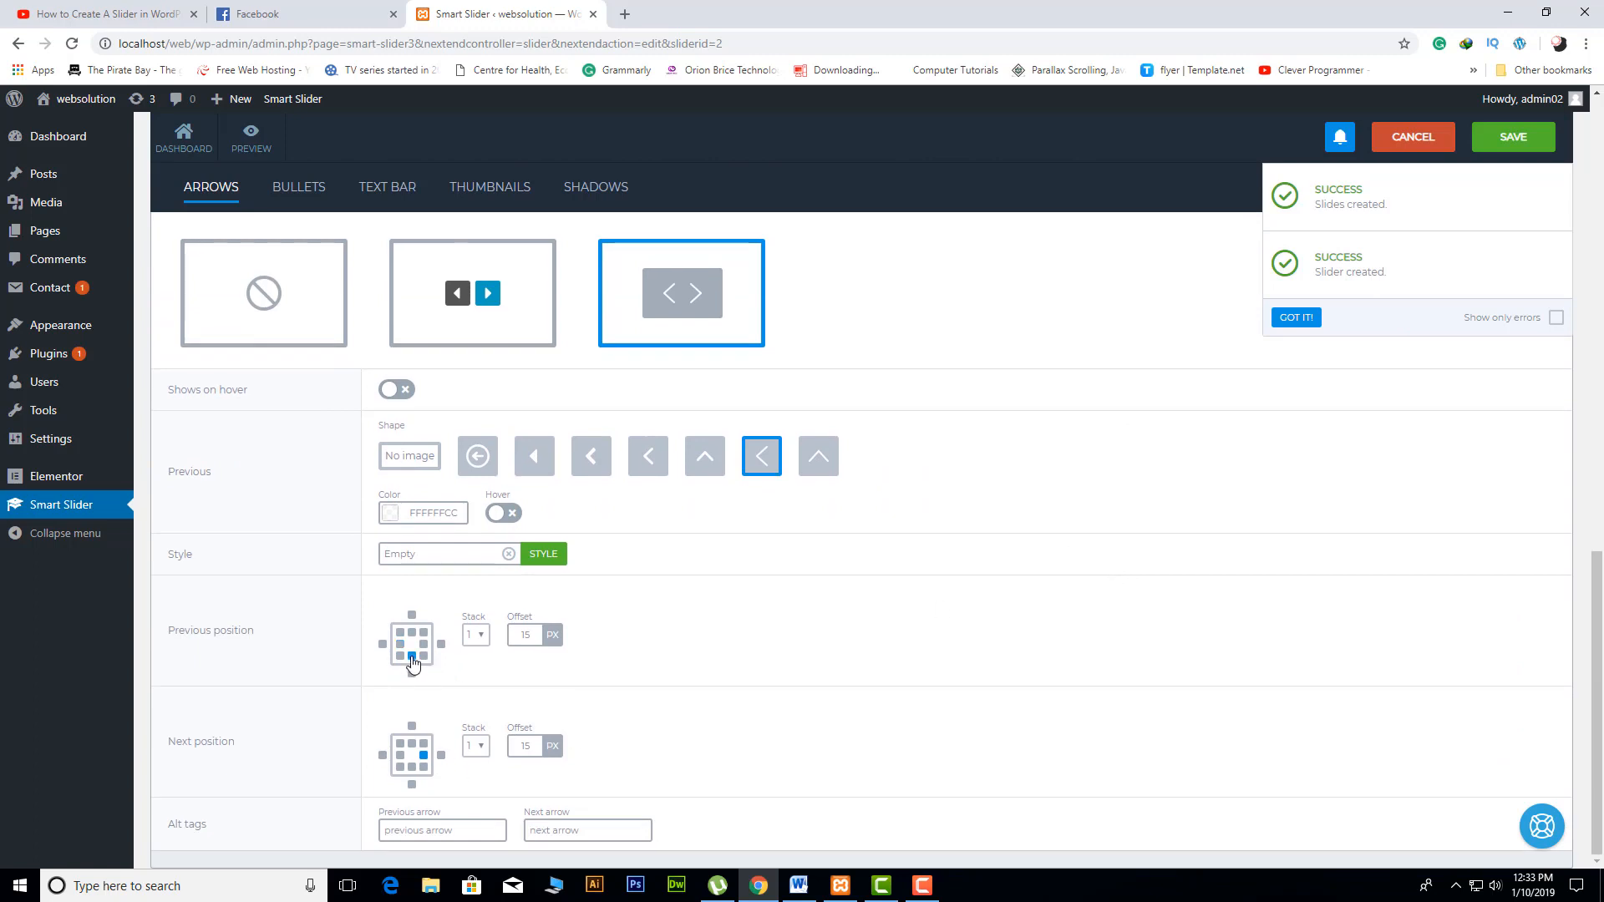
left_click(412, 767)
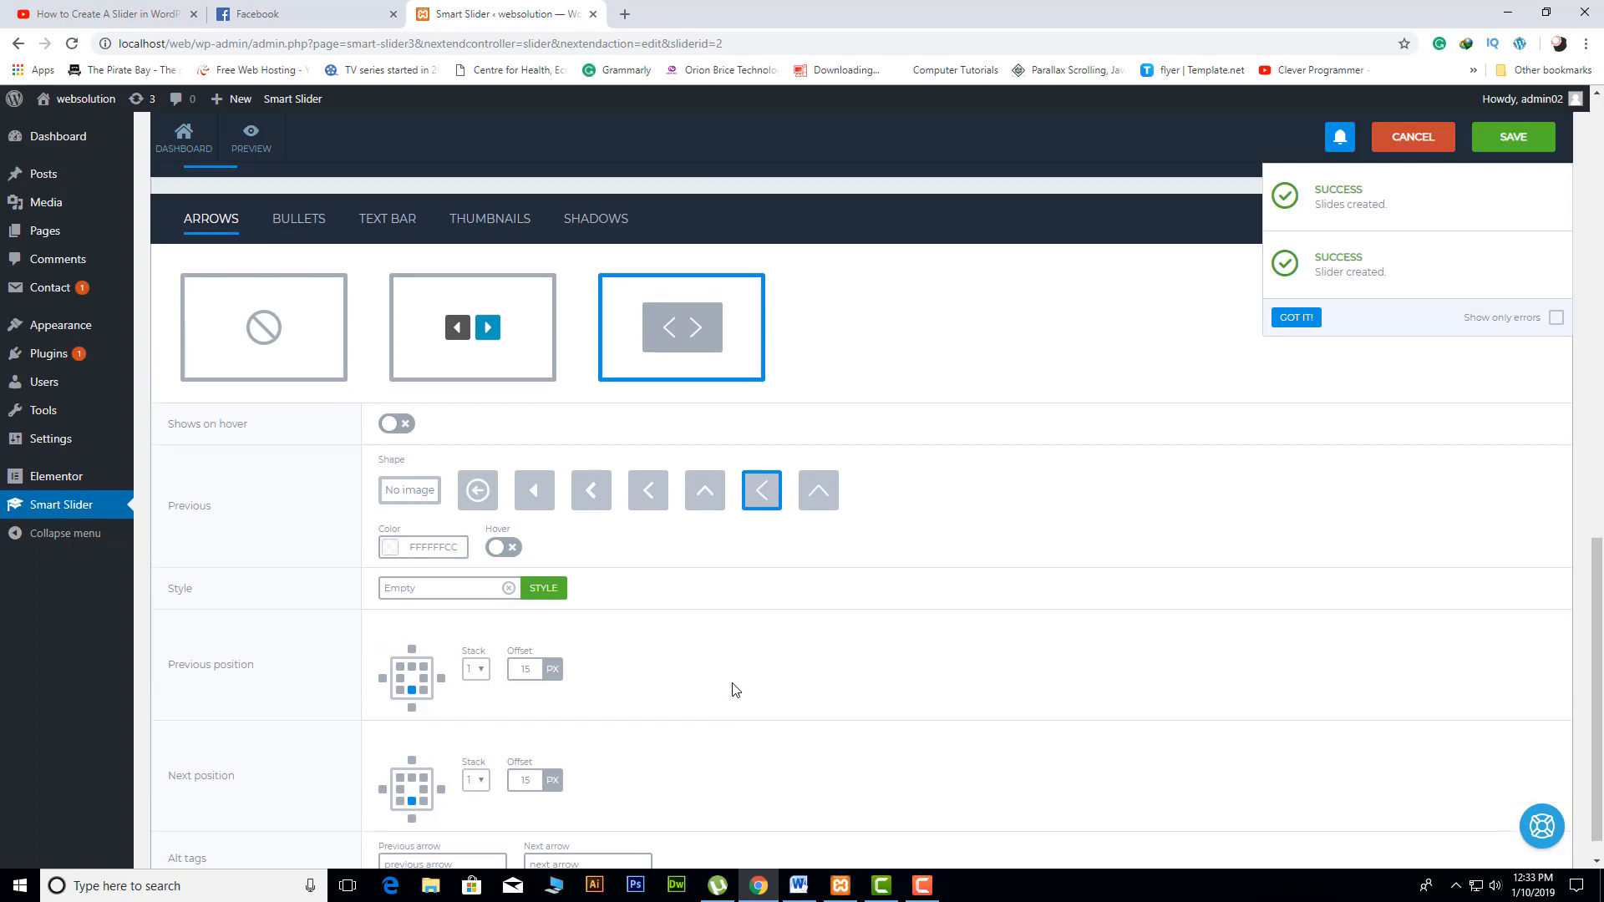
Step: Set the slide background image fill to Fit in the slider's general settings
scroll(735, 688, "up", 4)
scroll(734, 688, "up", 4)
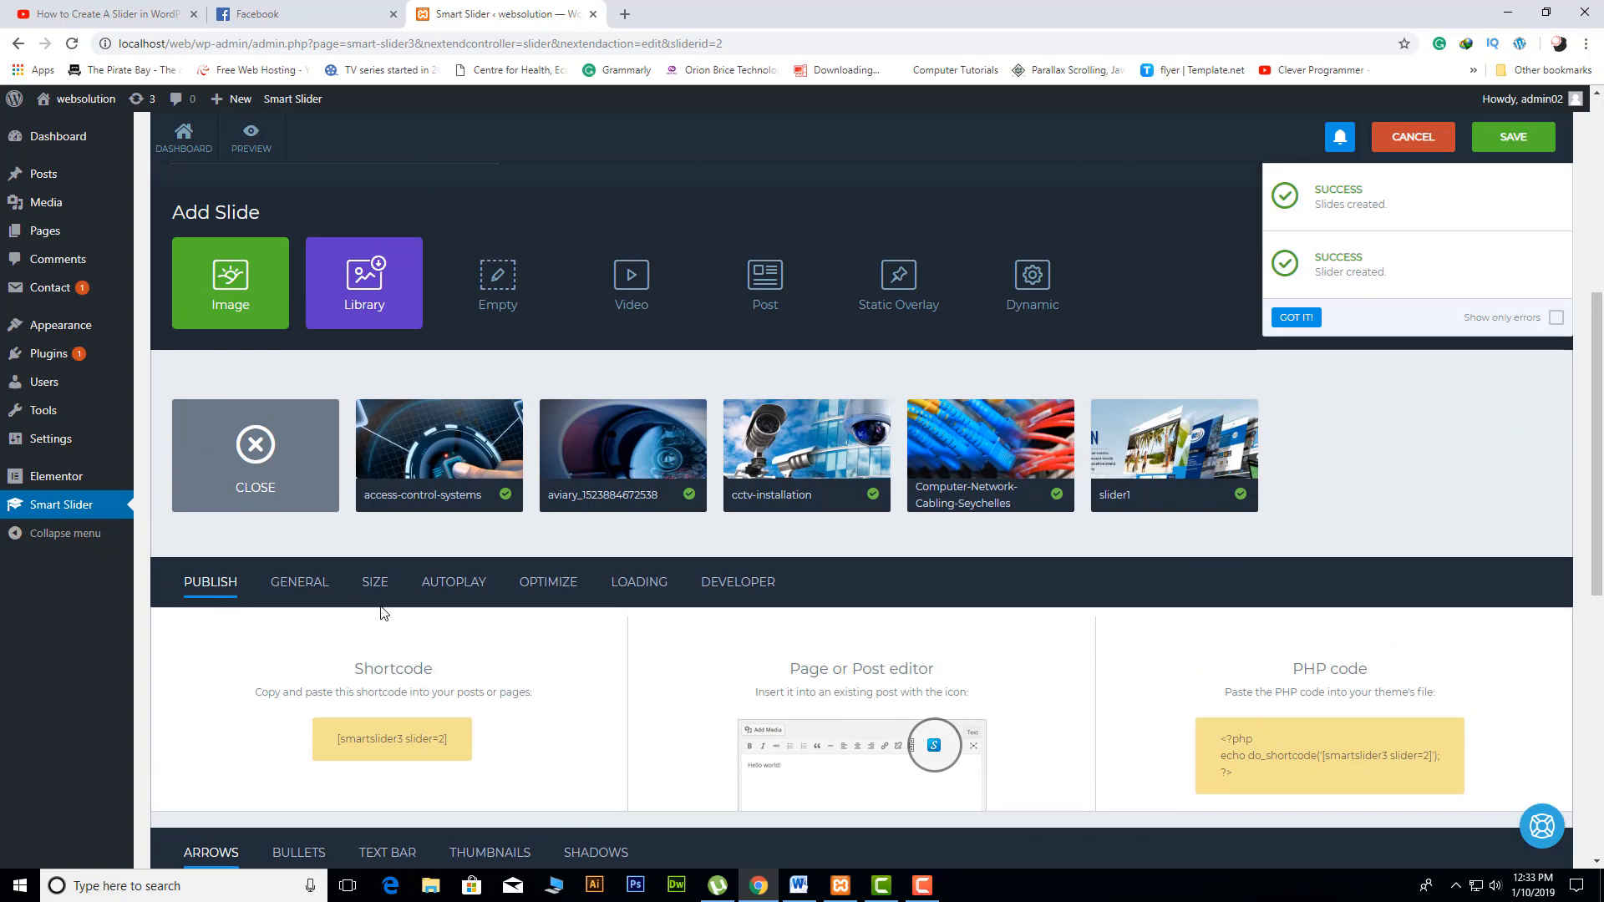
left_click(310, 590)
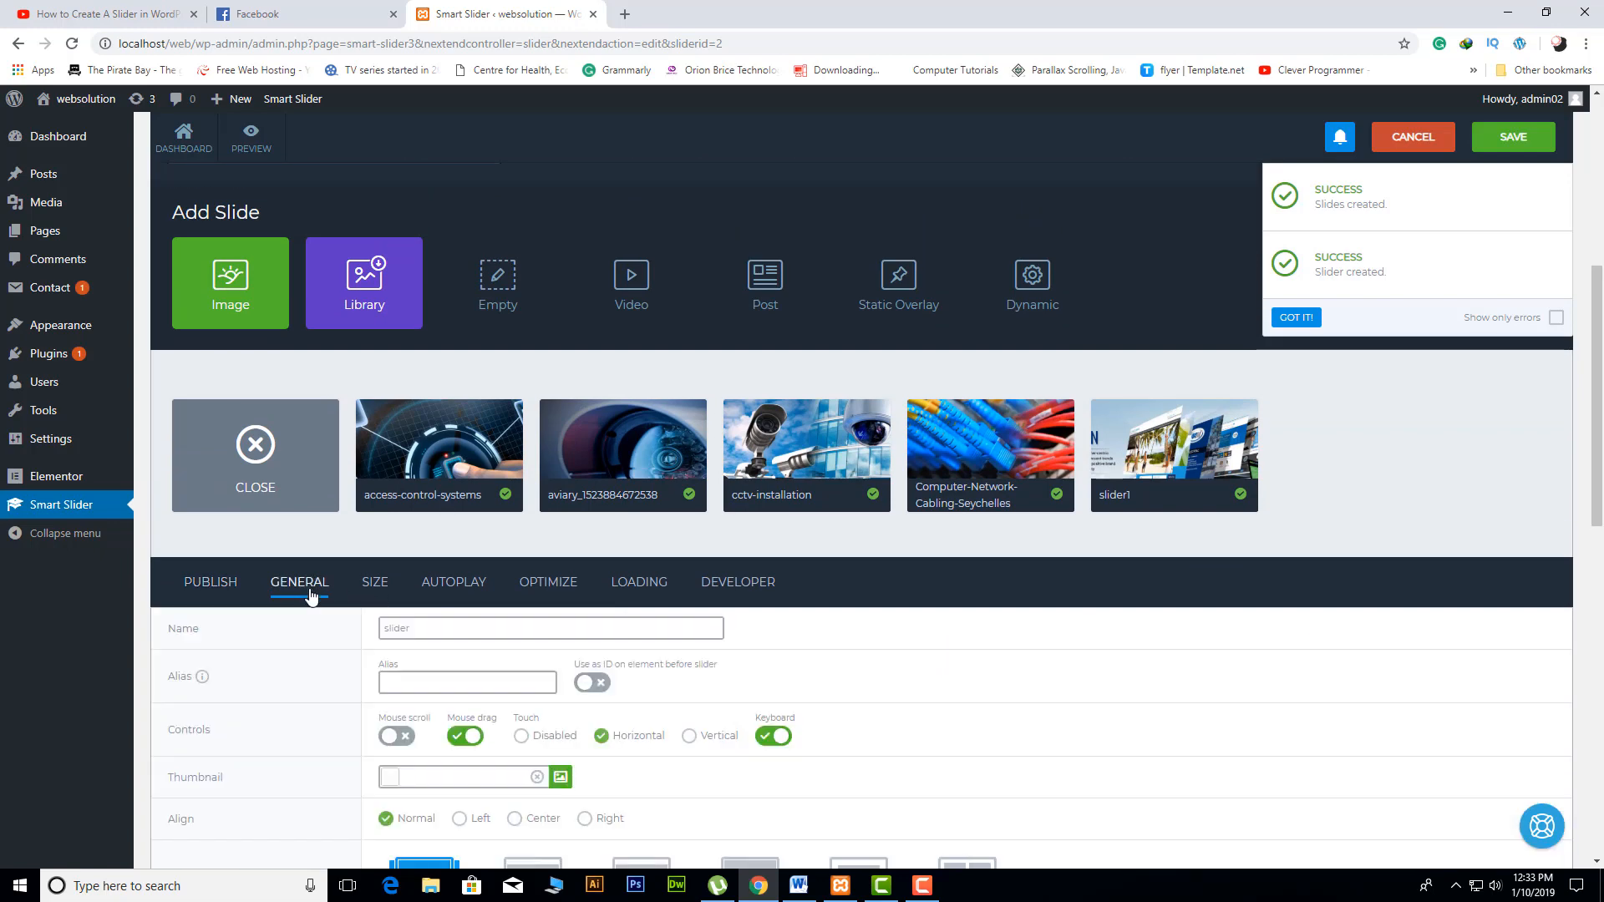
scroll(698, 666, "down", 2)
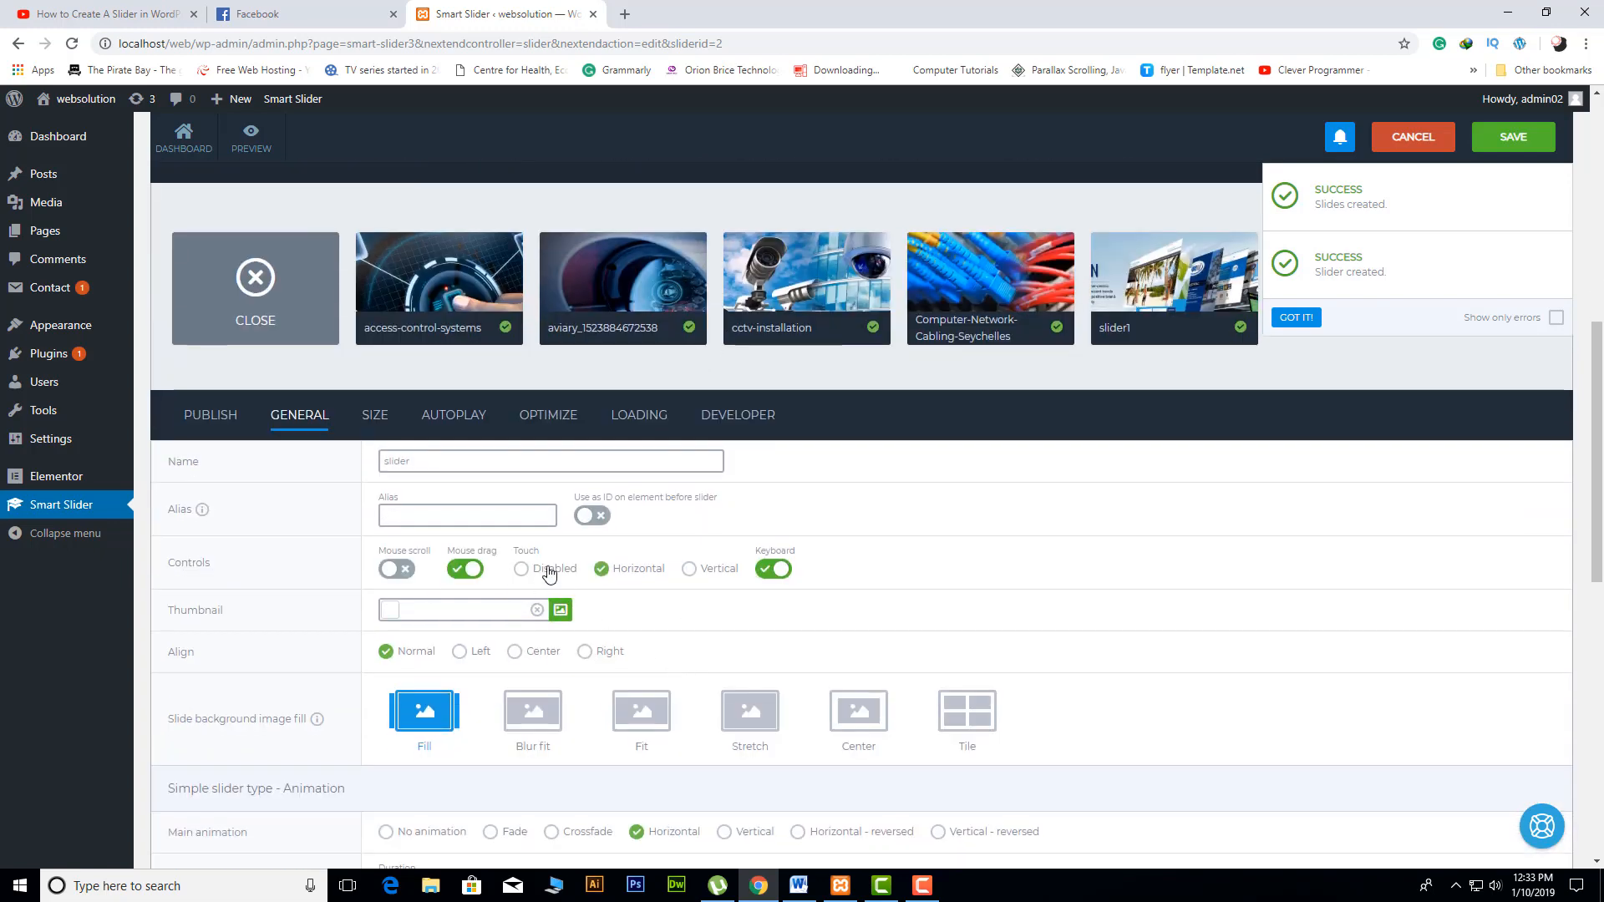
scroll(681, 746, "down", 2)
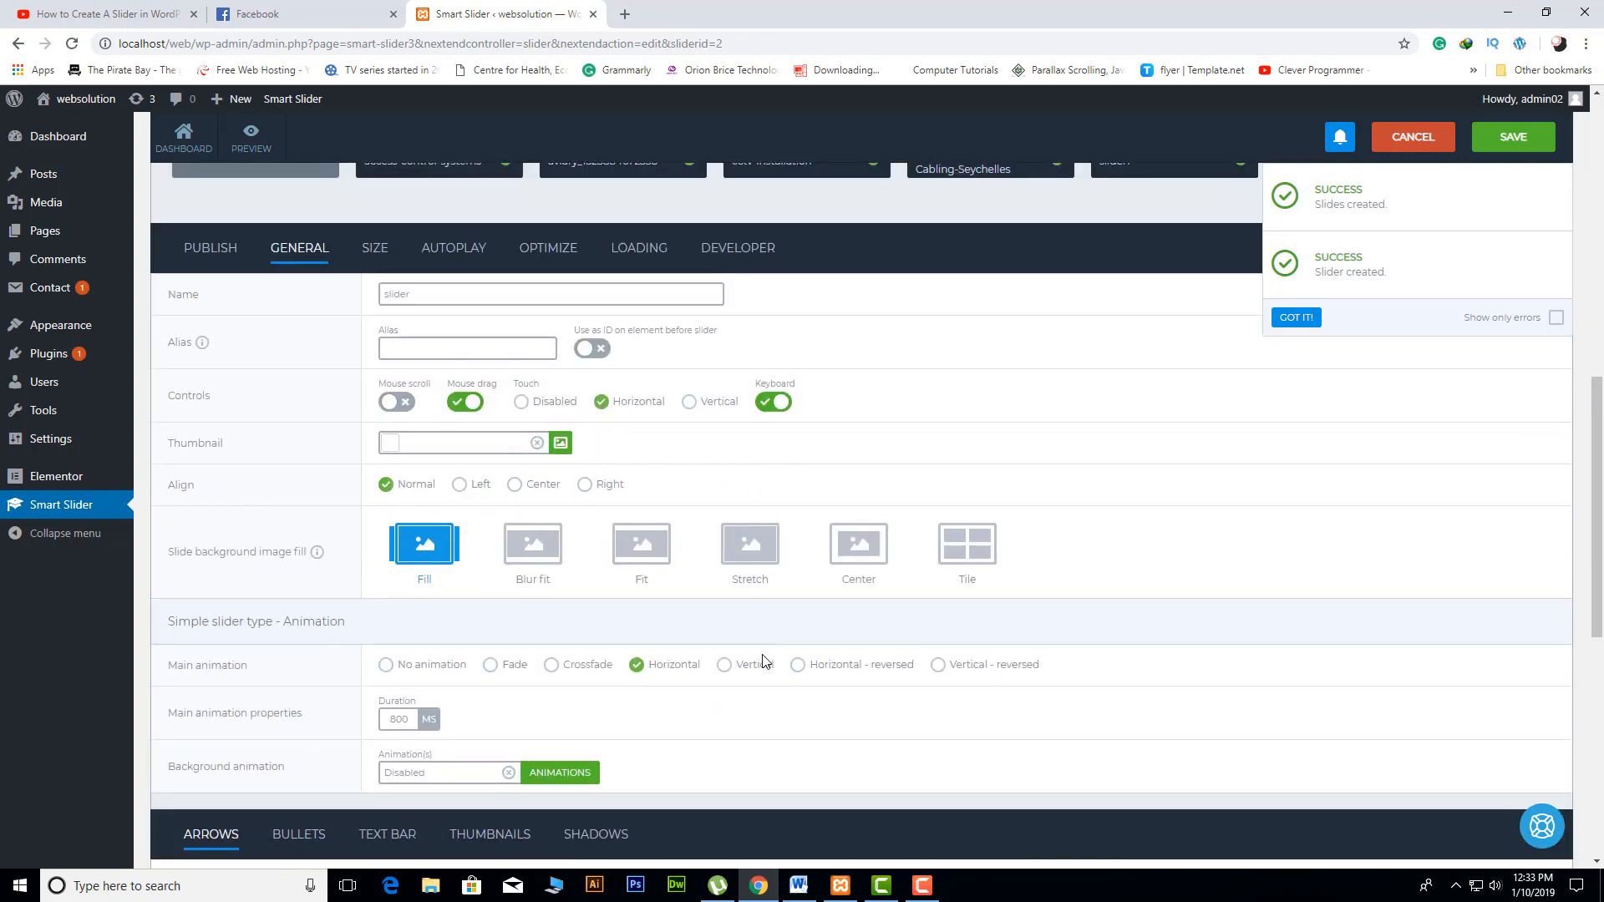
left_click(642, 552)
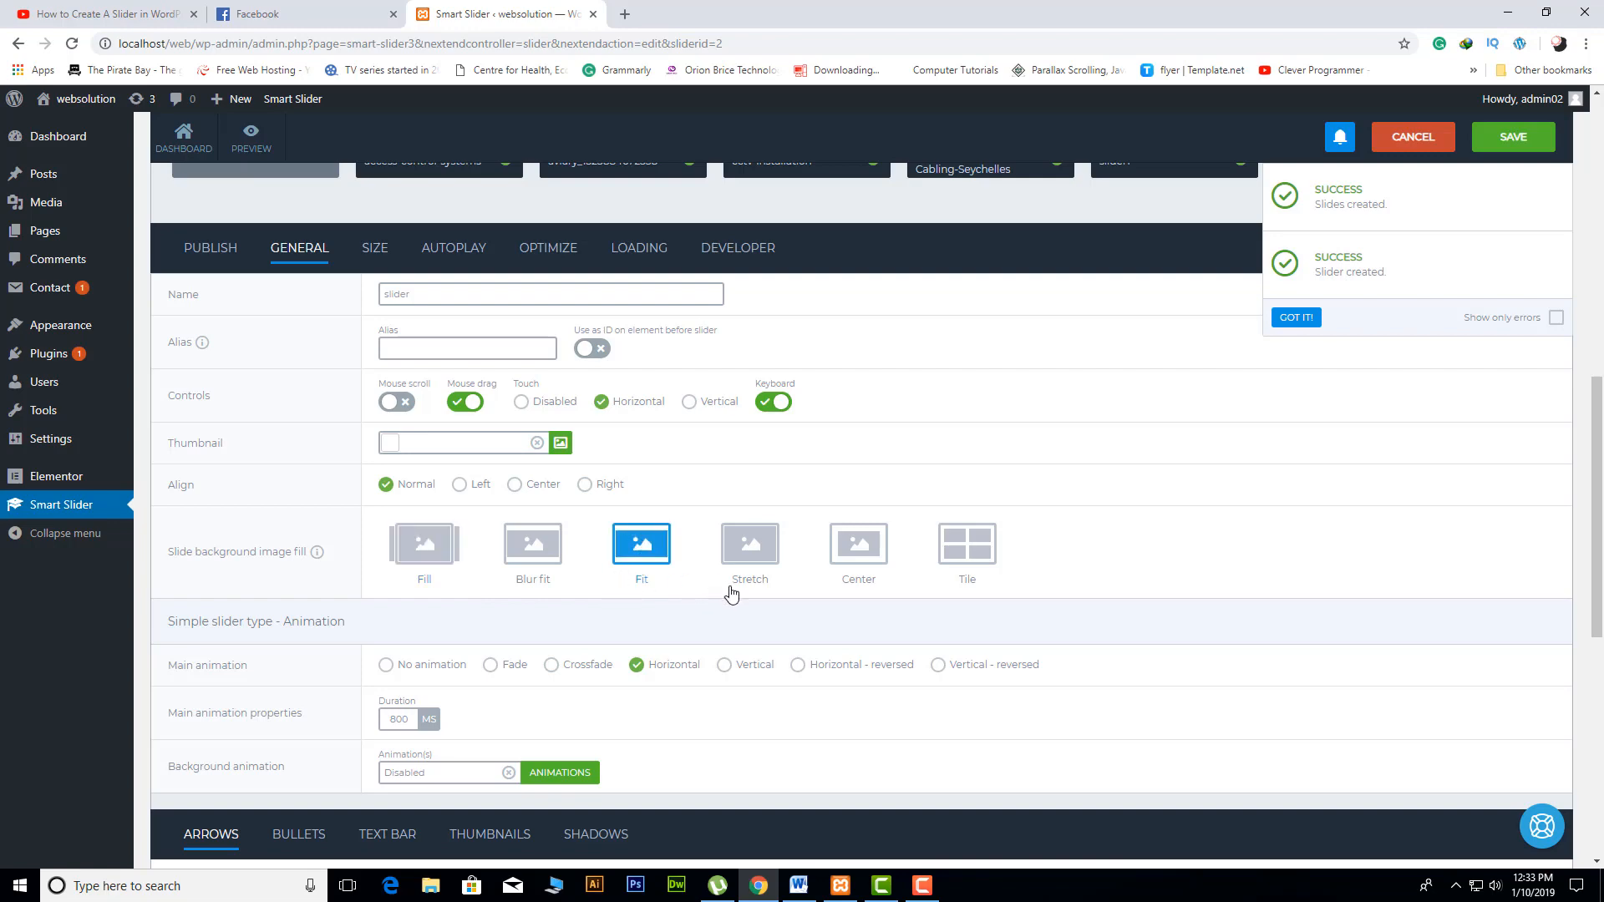
Step: Review the slider's size settings, including the dimensions, margins, responsive mode, height limits and slide width limits
scroll(731, 594, "down", 6)
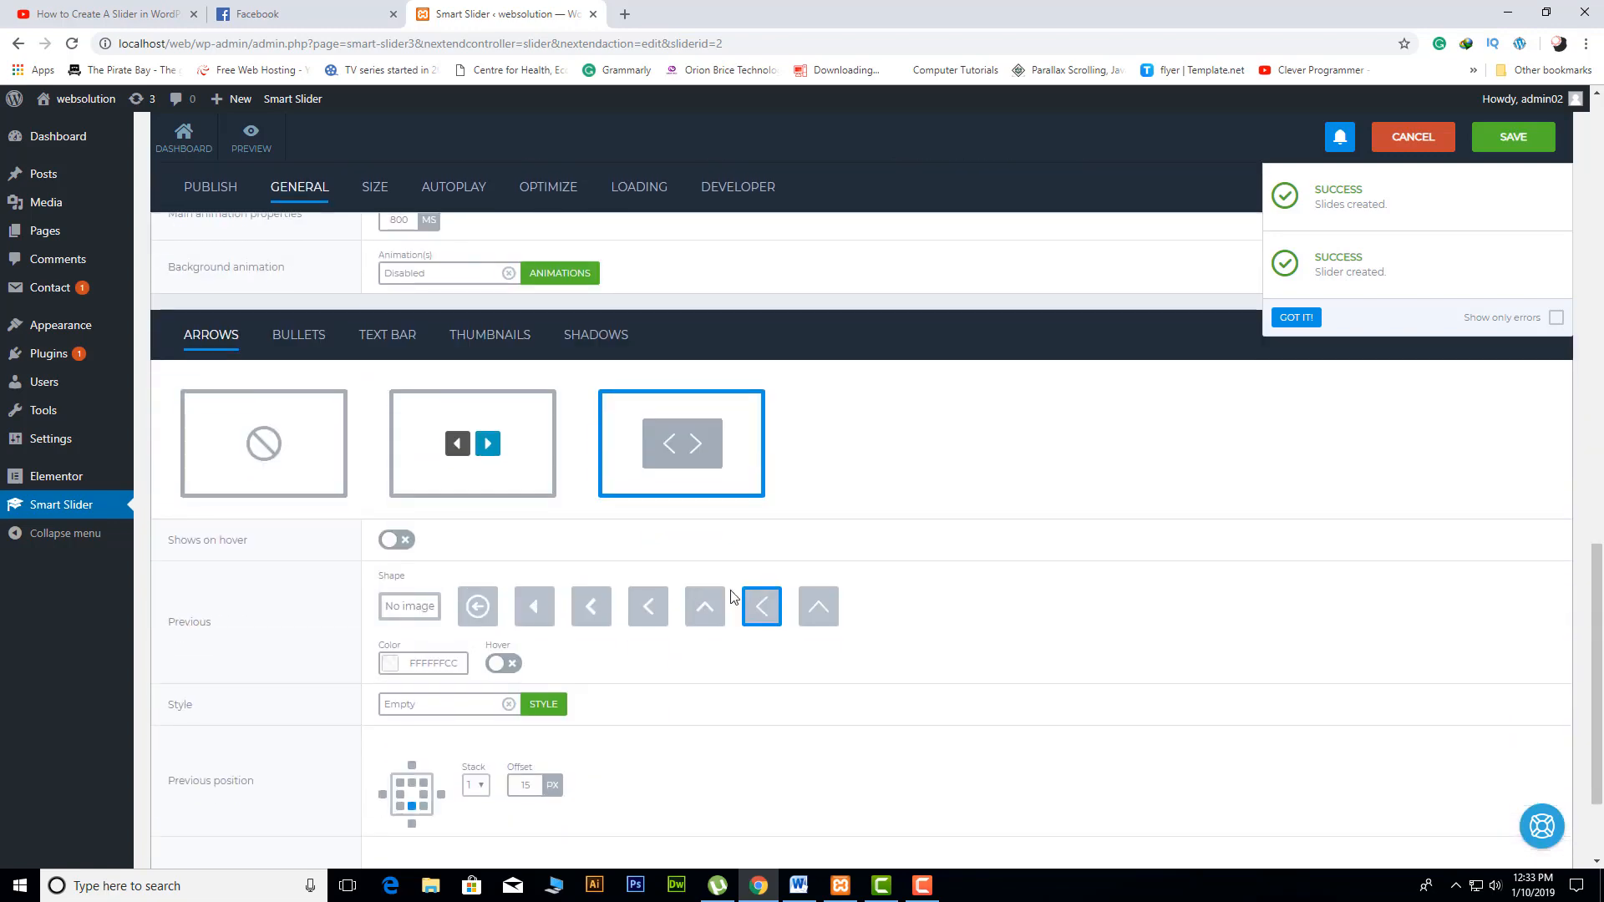
scroll(731, 595, "up", 9)
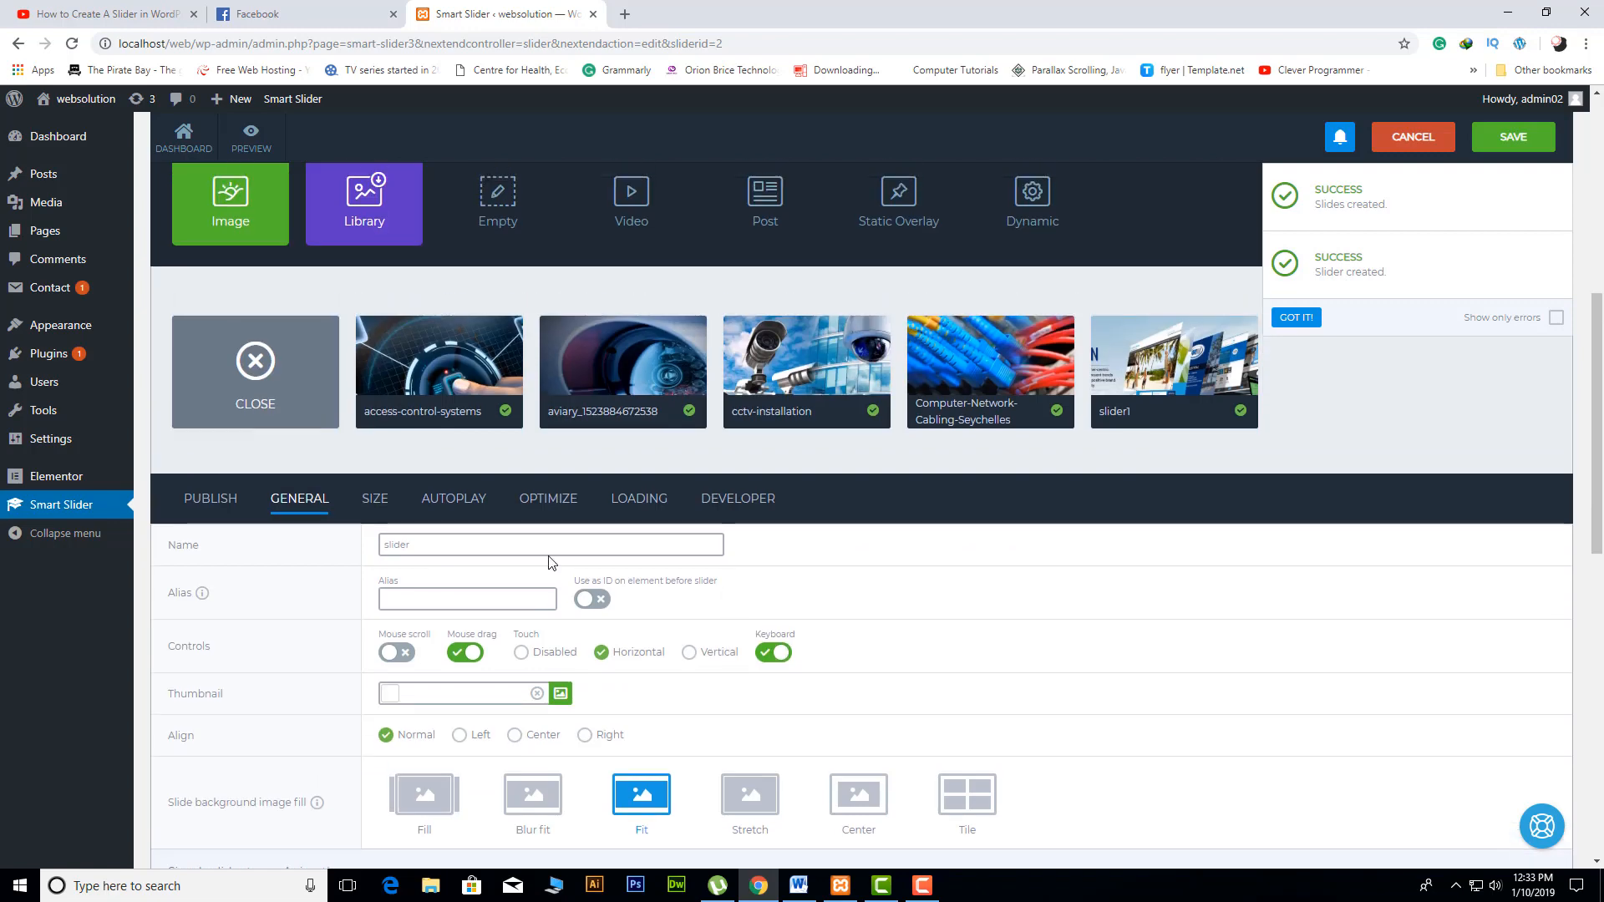
left_click(375, 501)
scroll(752, 601, "down", 2)
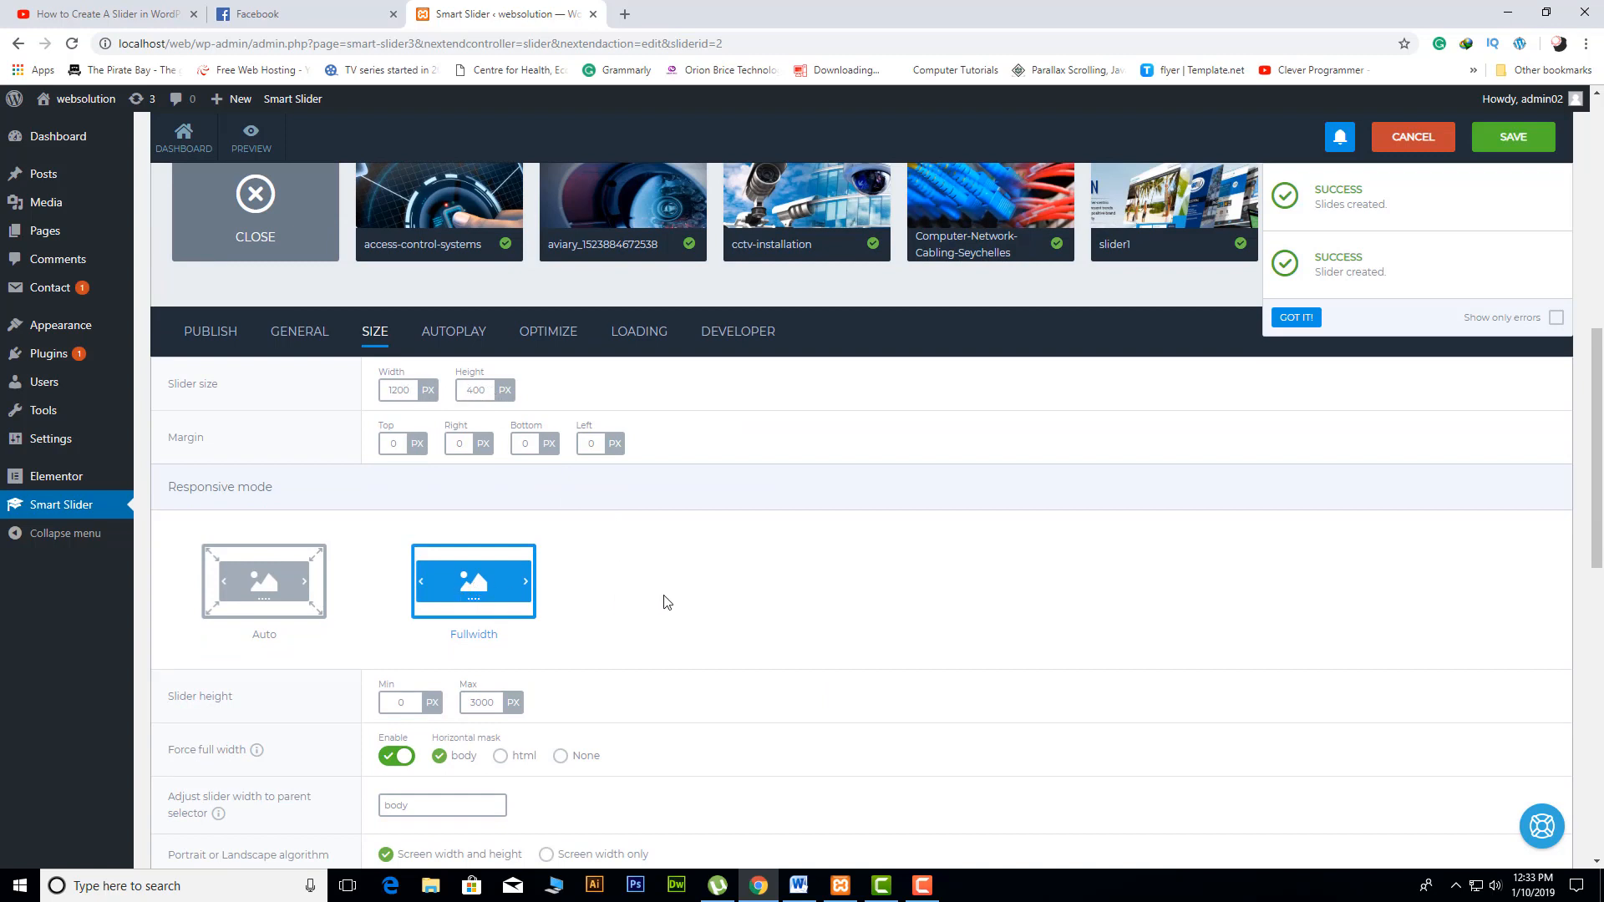
scroll(666, 601, "down", 5)
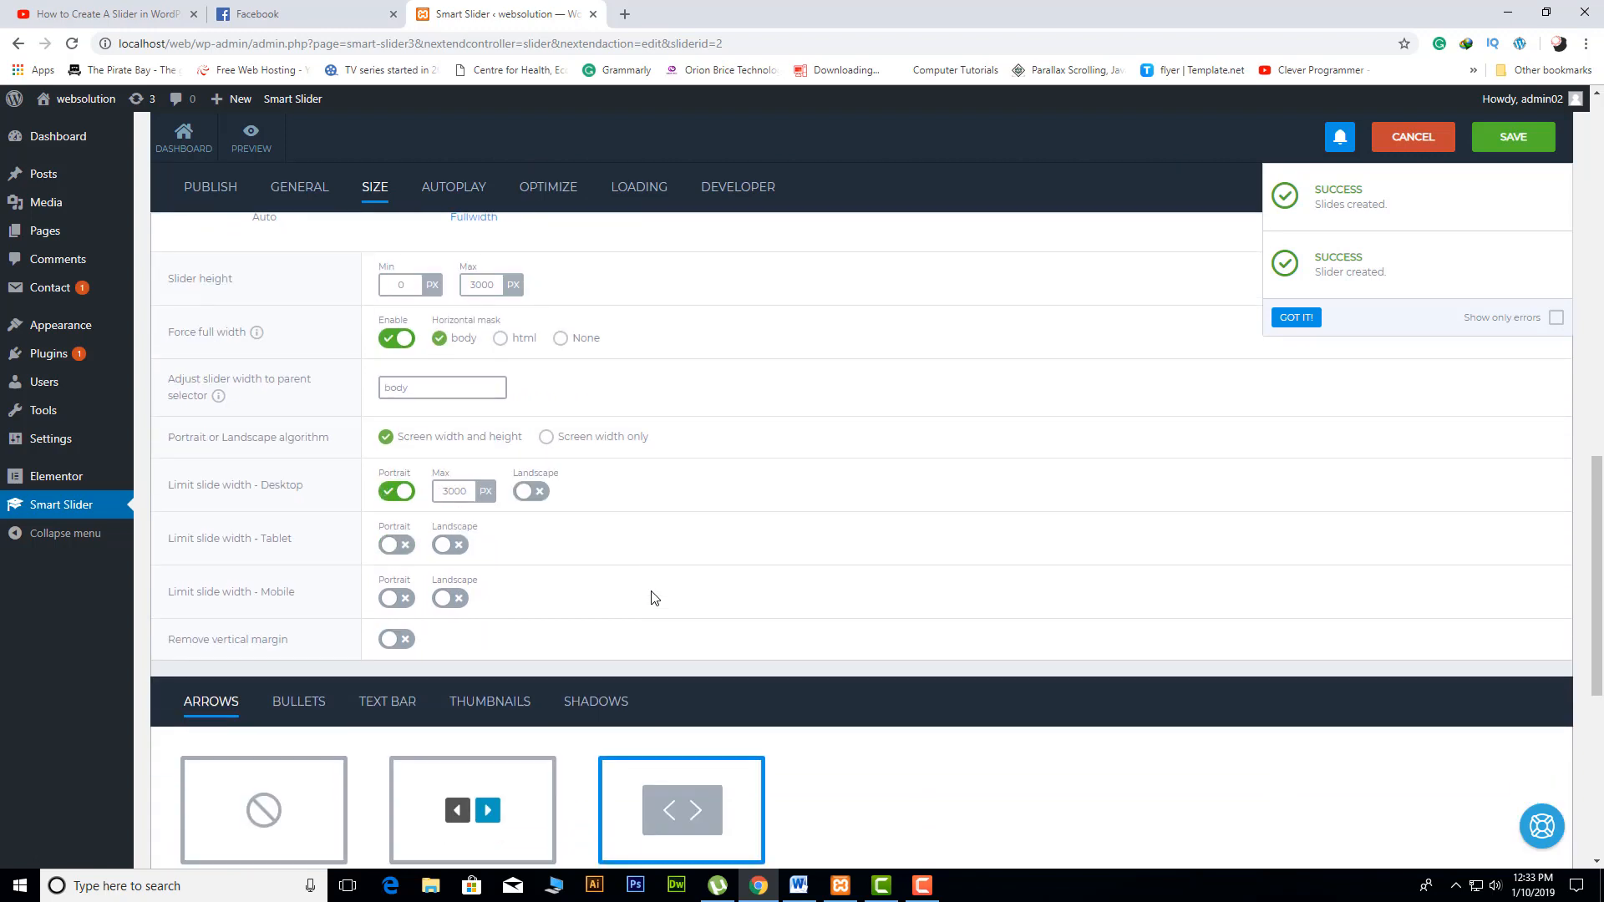
scroll(654, 598, "up", 2)
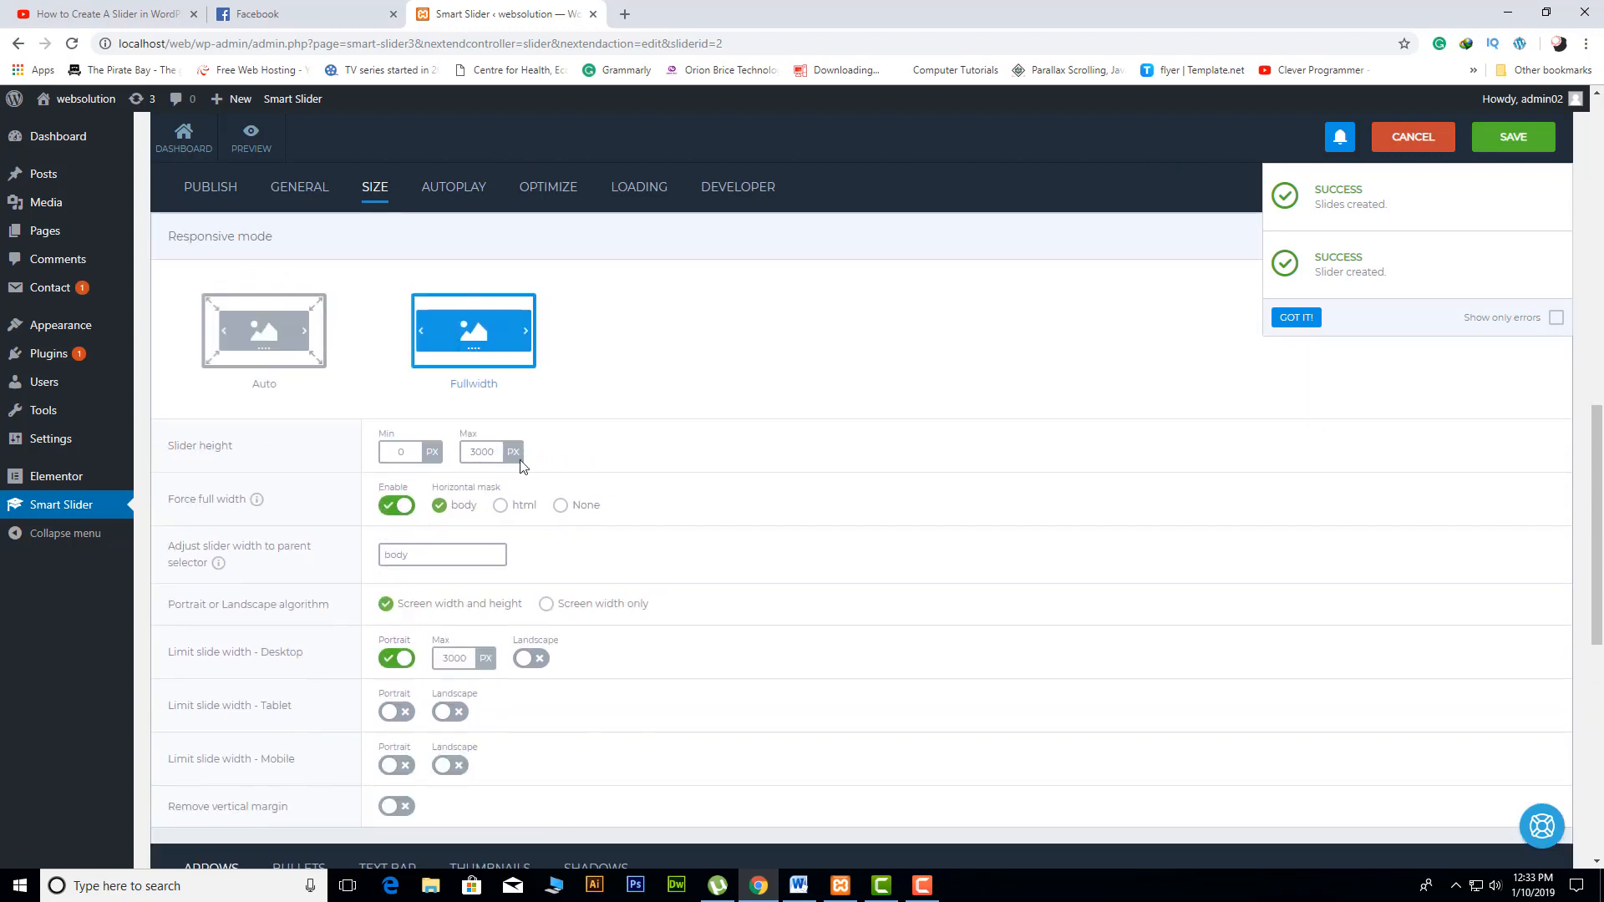
scroll(614, 502, "down", 8)
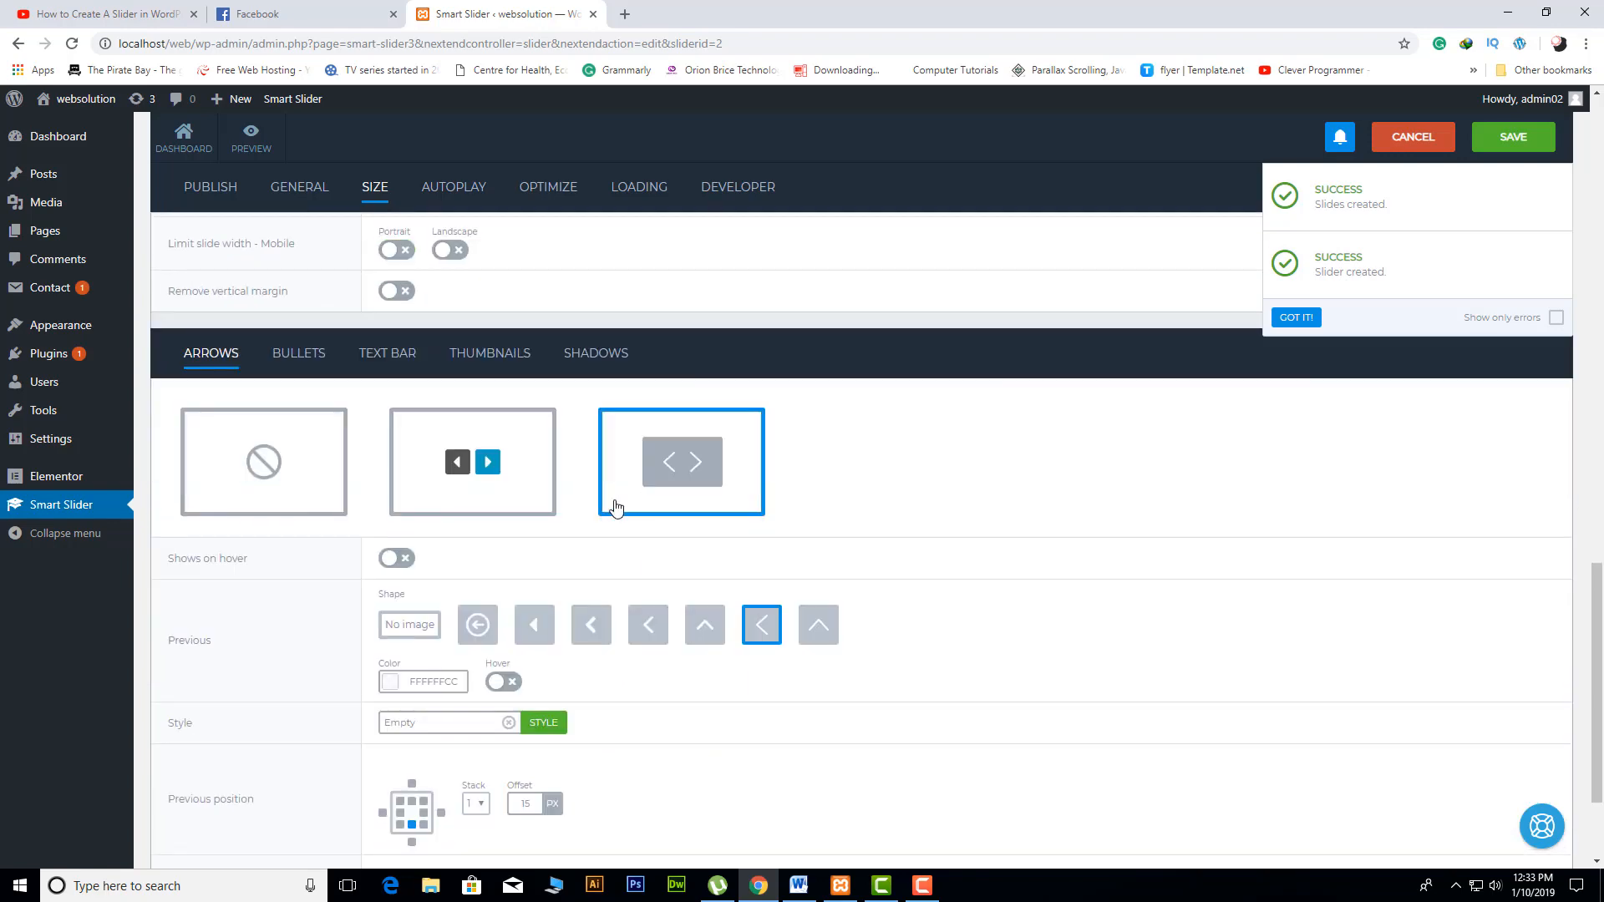
scroll(616, 507, "up", 20)
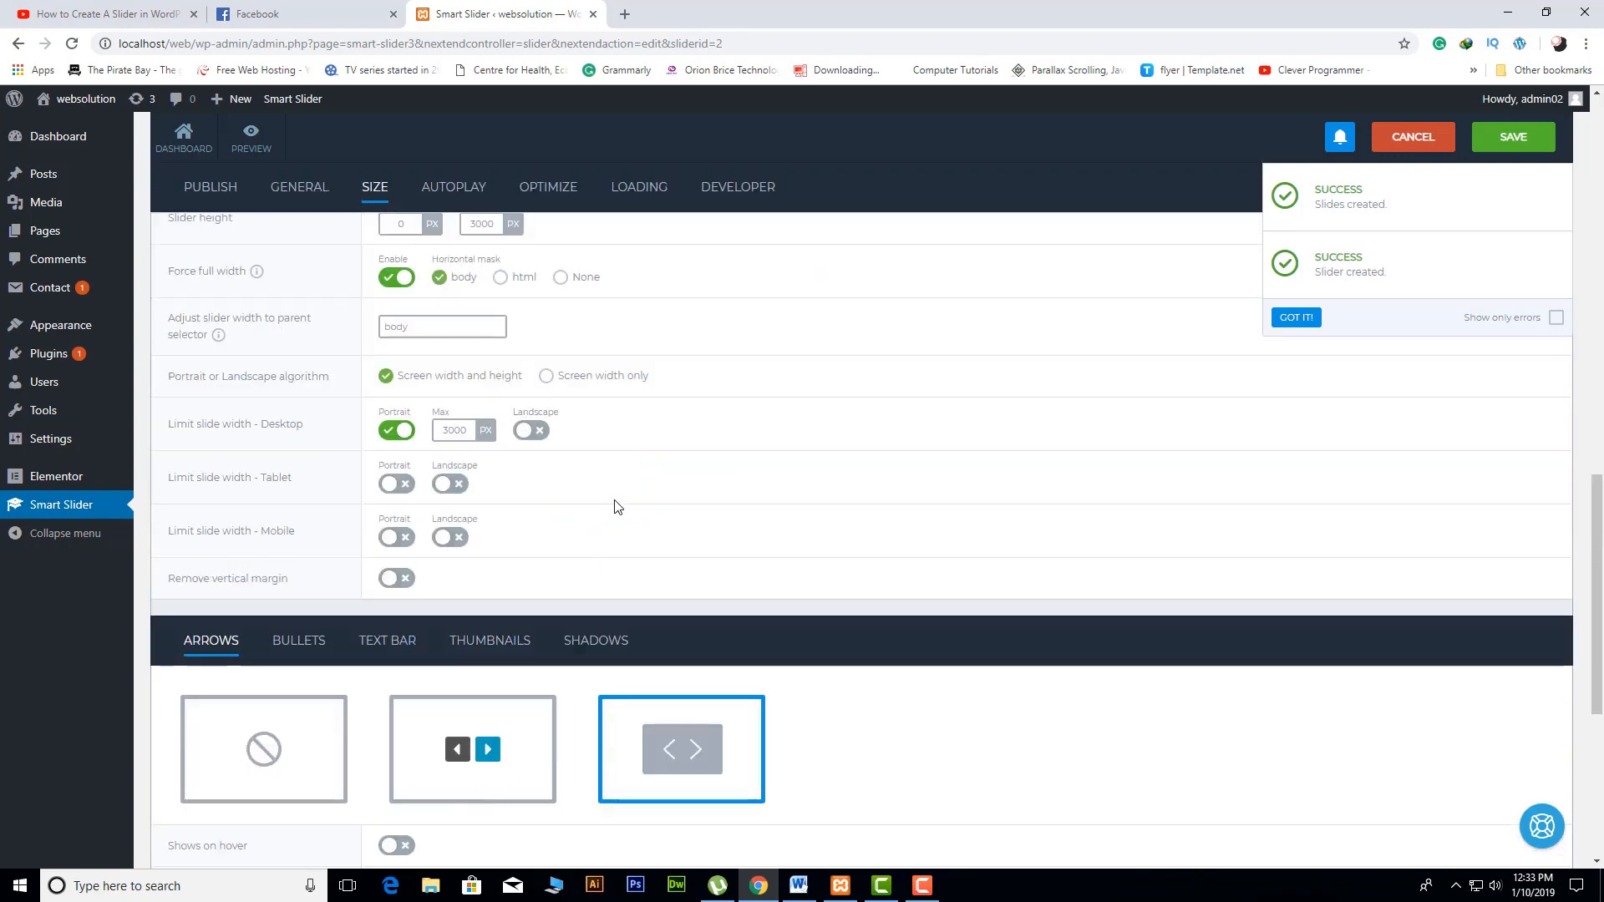
scroll(607, 498, "down", 6)
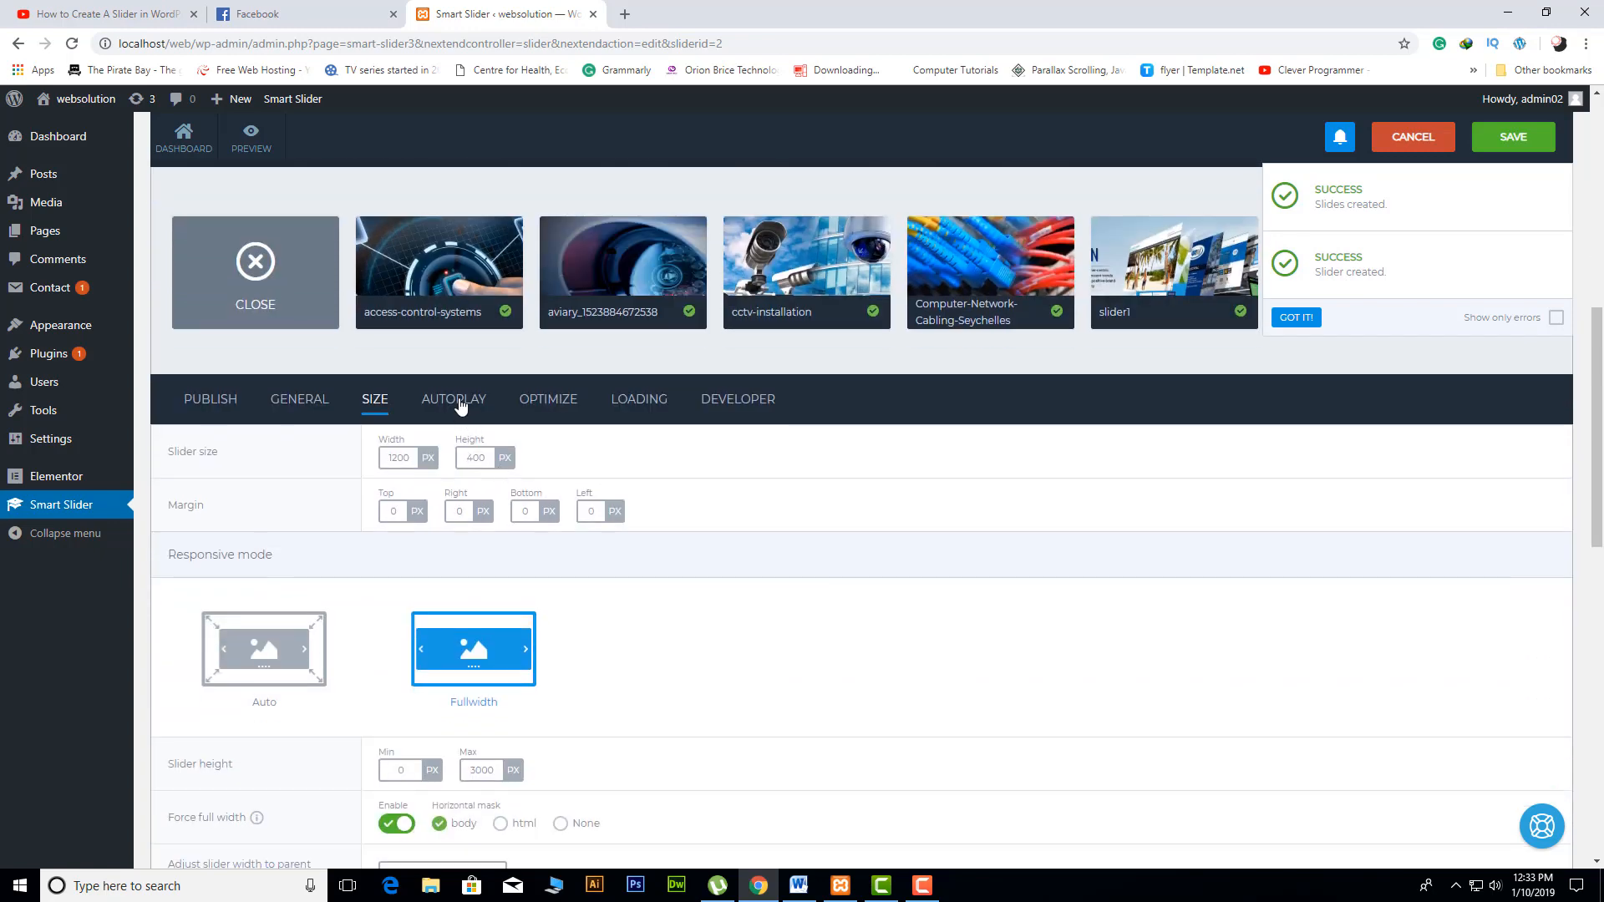
Step: Enable autoplay for the slider and set its interval to 4000 ms
left_click(460, 406)
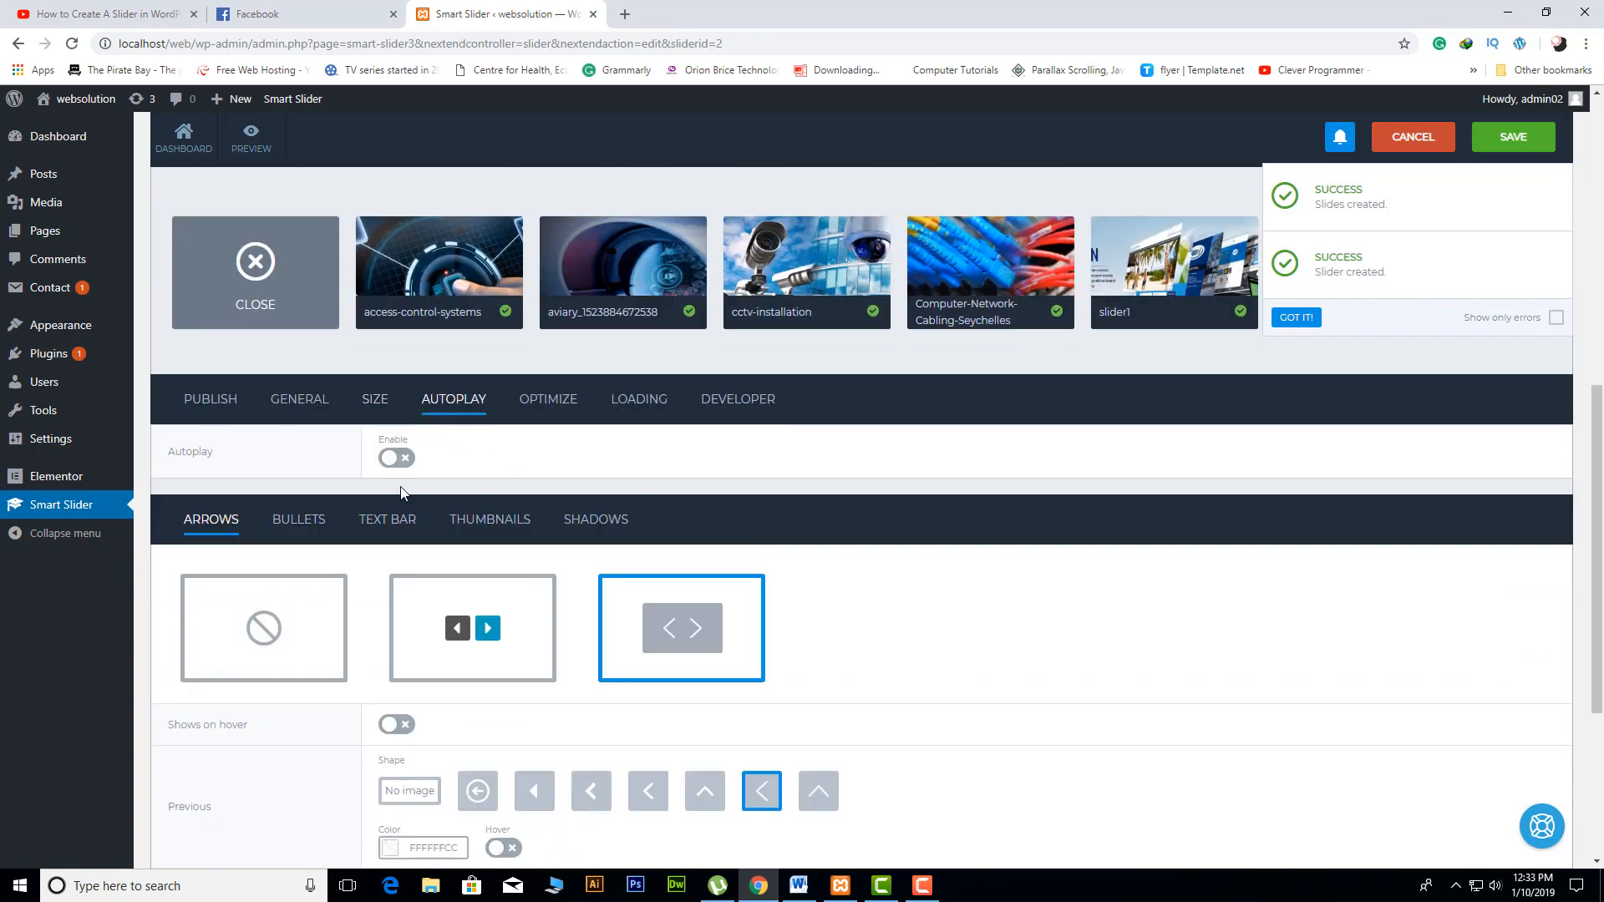
left_click(398, 459)
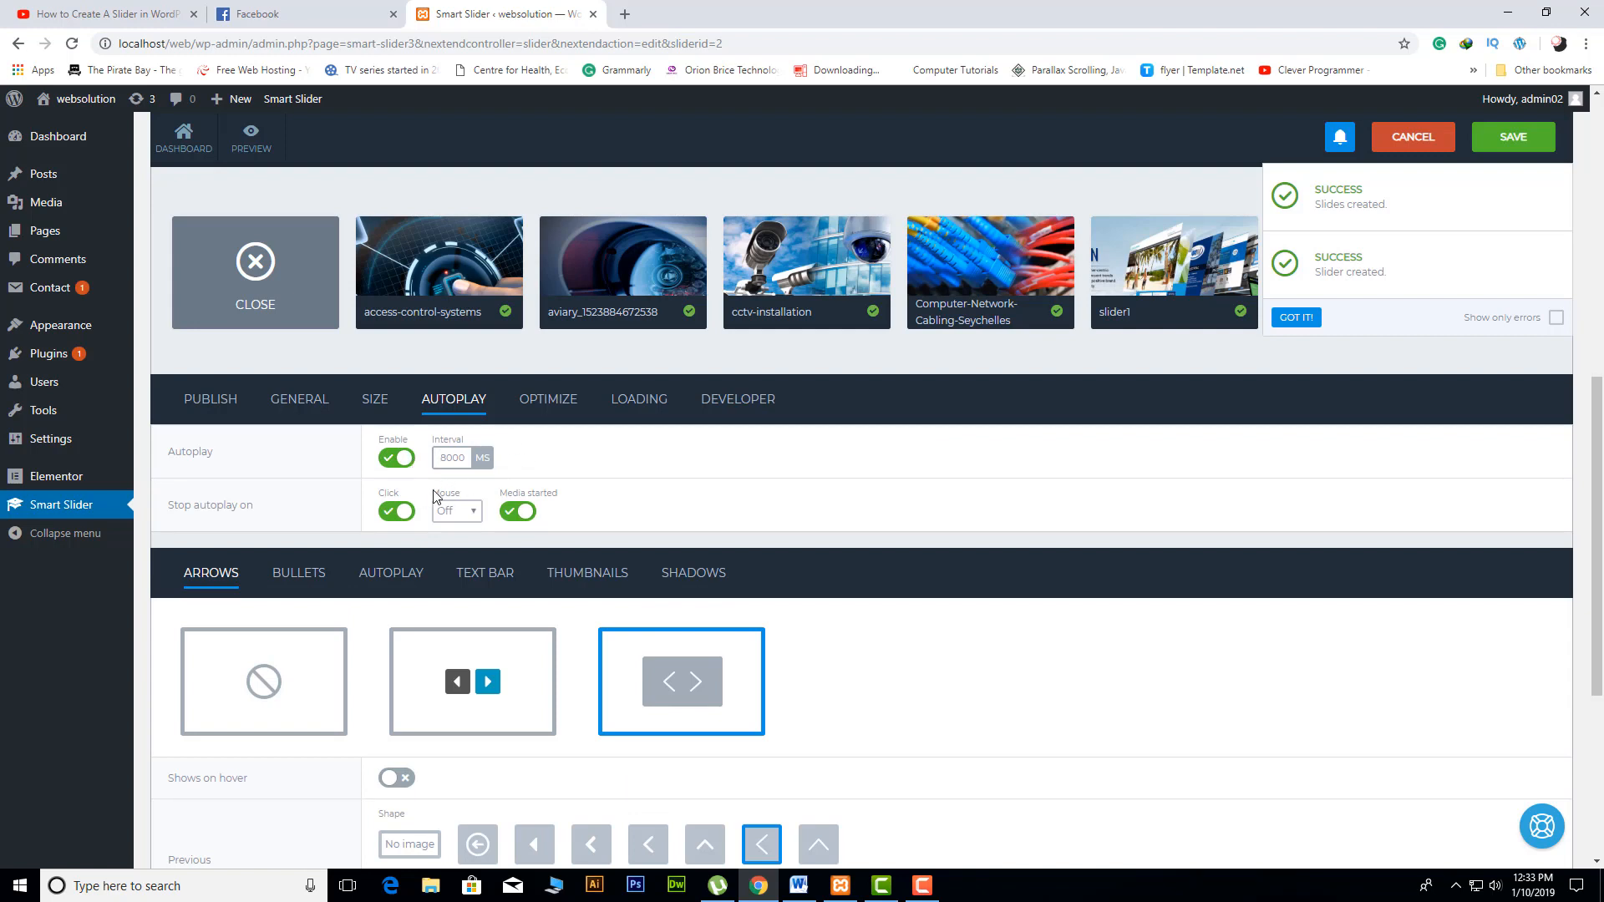
left_click(448, 457)
Step: Disable the slider's navigation arrows by choosing the no-arrow option
scroll(572, 475, "down", 4)
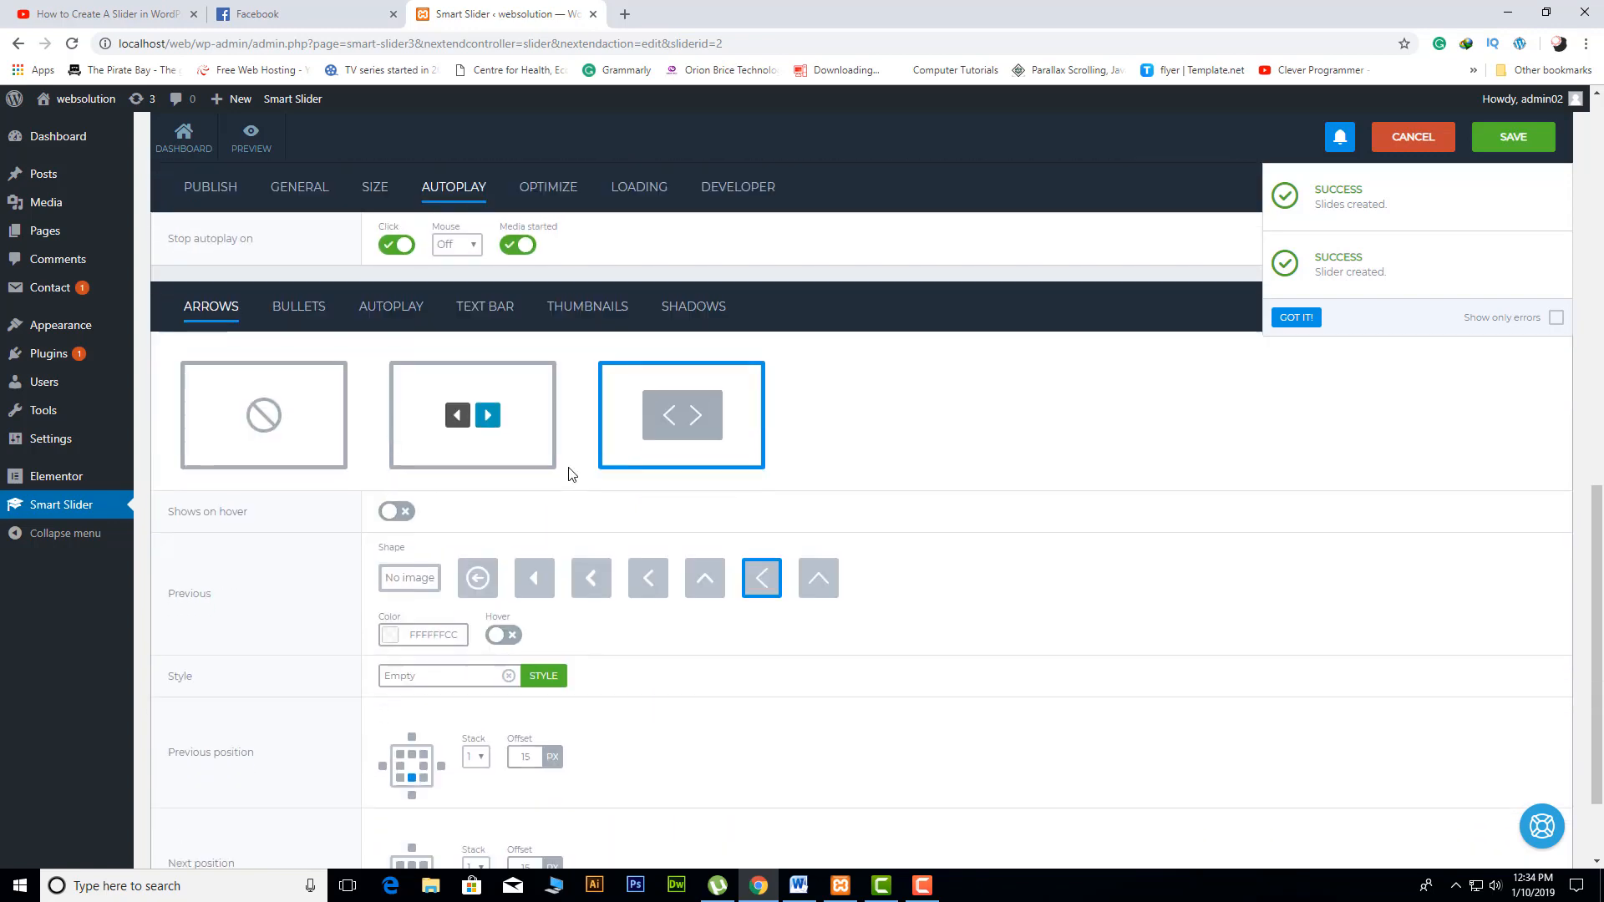
scroll(572, 475, "down", 1)
scroll(572, 475, "up", 1)
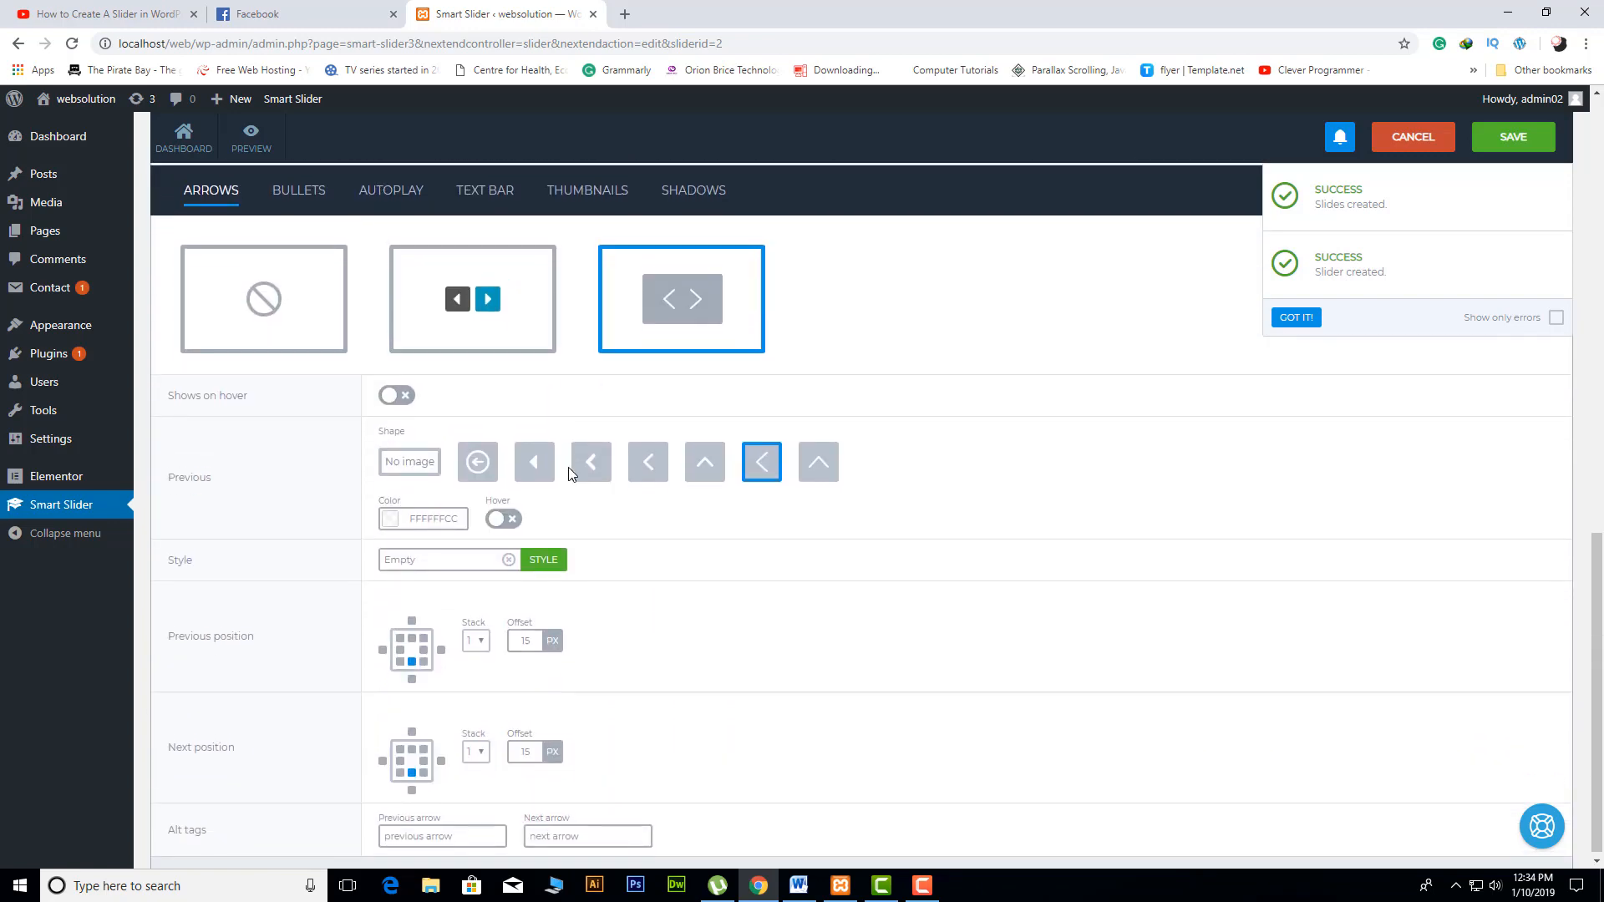
left_click(238, 399)
scroll(243, 392, "up", 4)
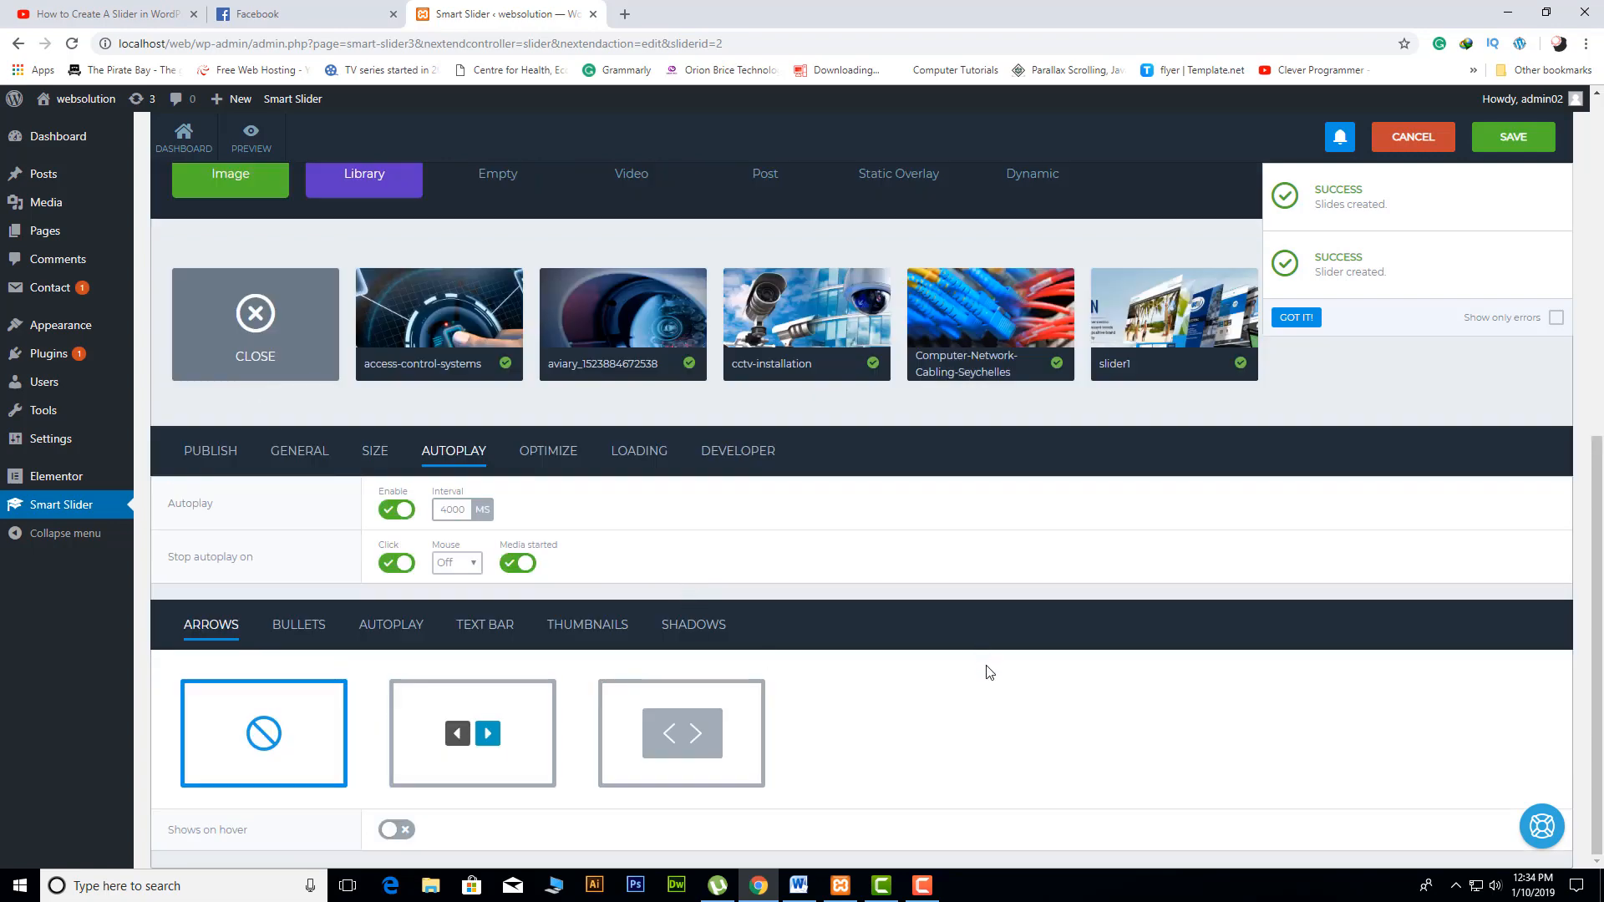
Step: Enable image optimization for the slider
scroll(1088, 670, "up", 3)
scroll(1067, 660, "down", 3)
left_click(559, 458)
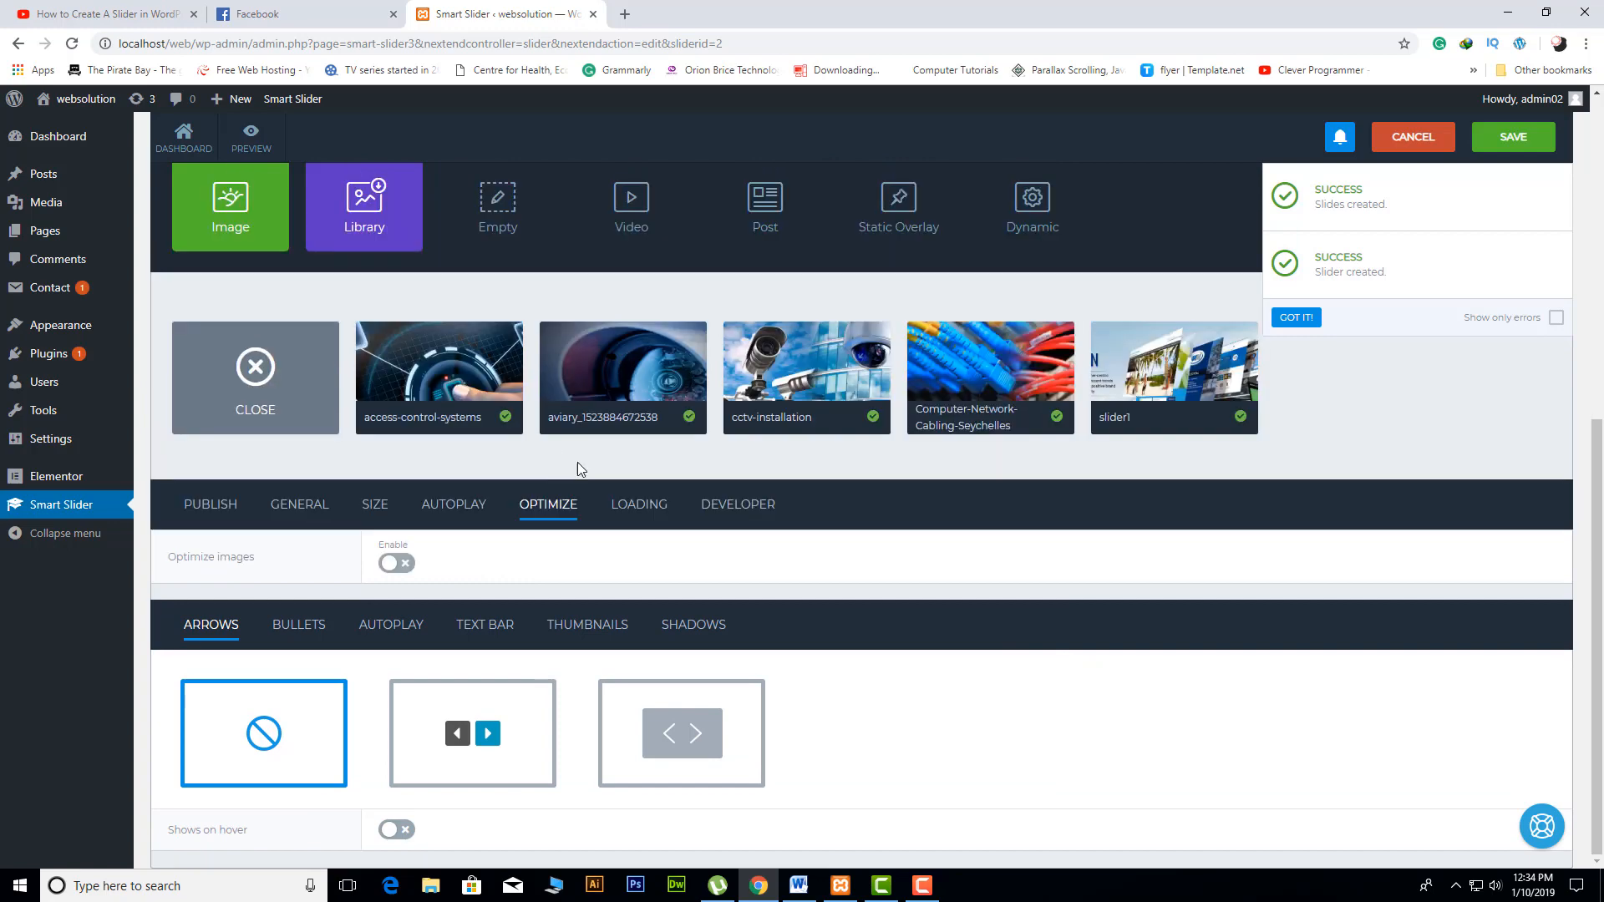
left_click(403, 564)
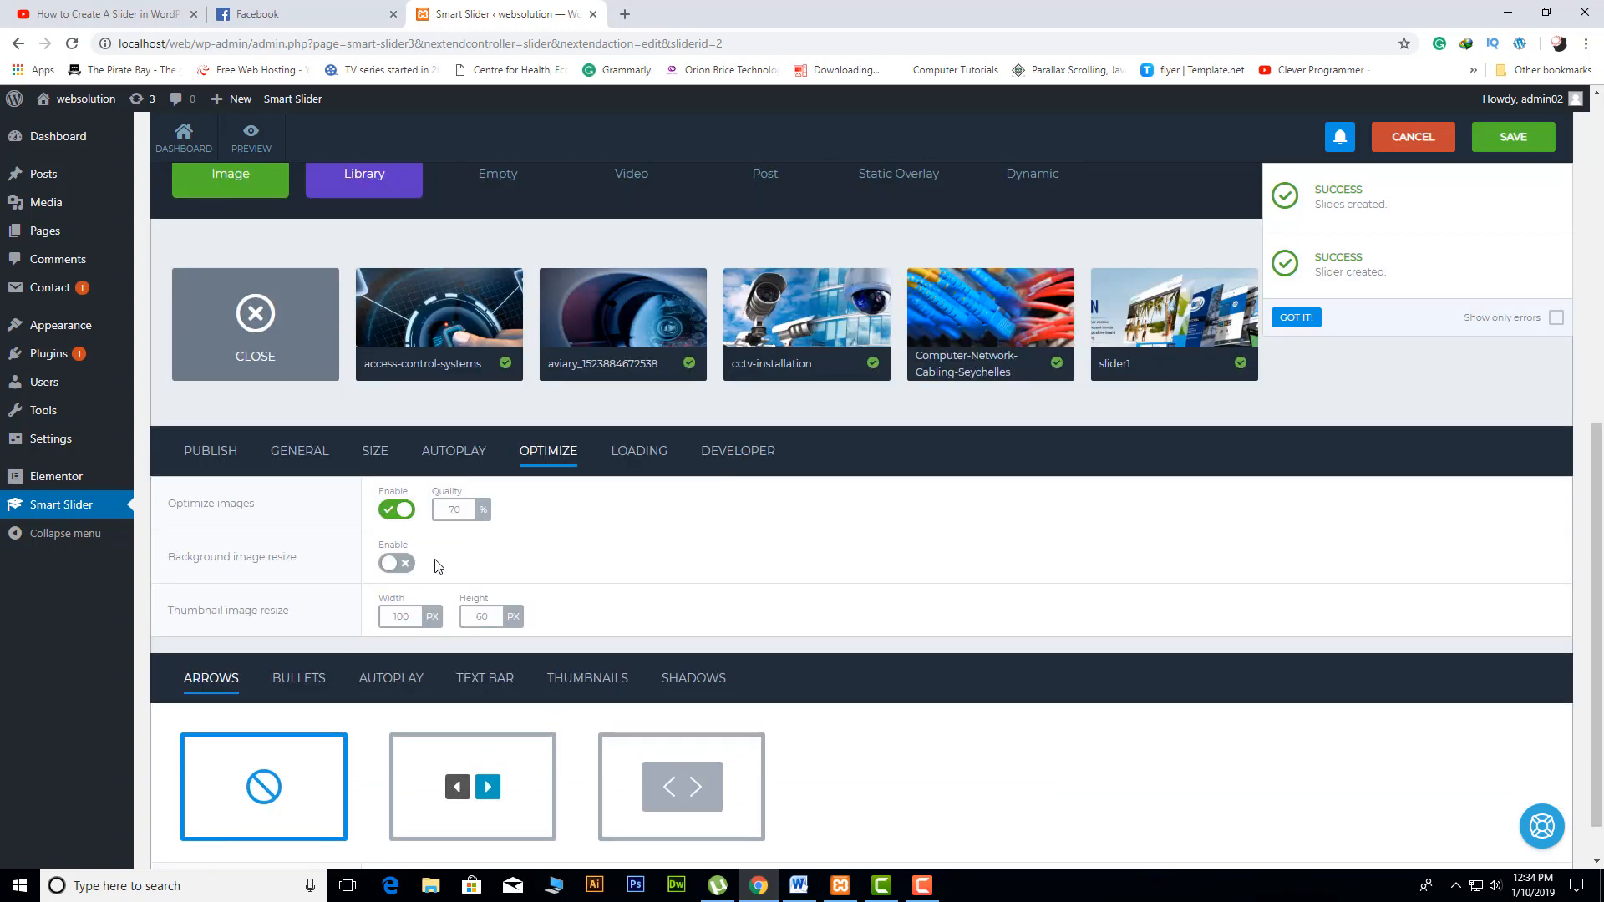
left_click(455, 509)
Step: Check the slider's loading settings and save the slider
left_click(645, 458)
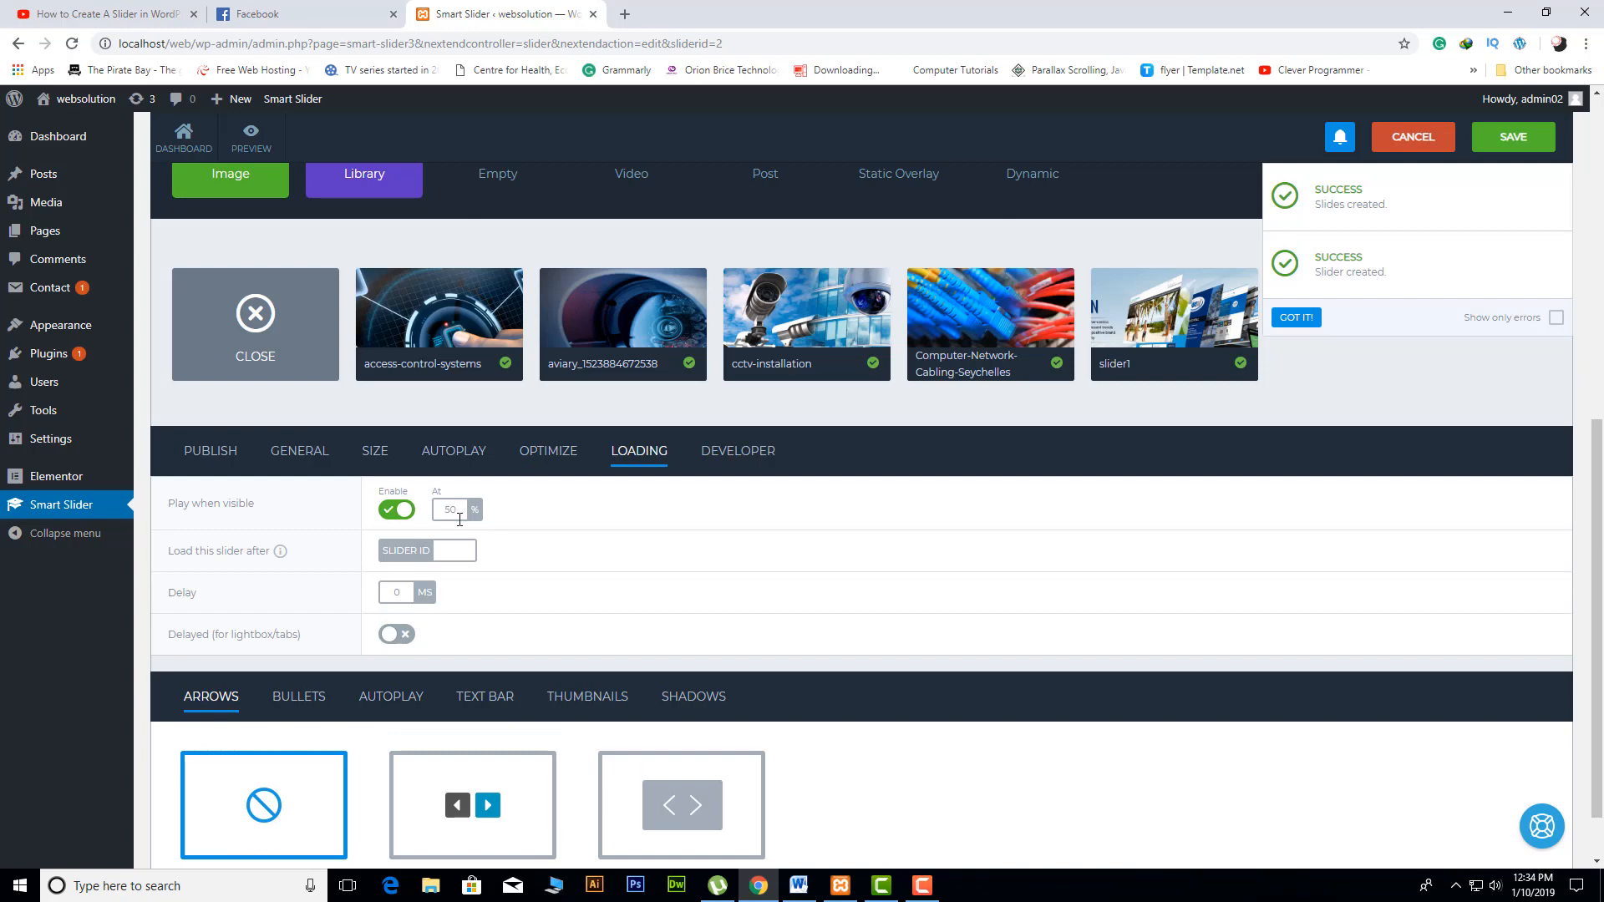
scroll(475, 525, "down", 1)
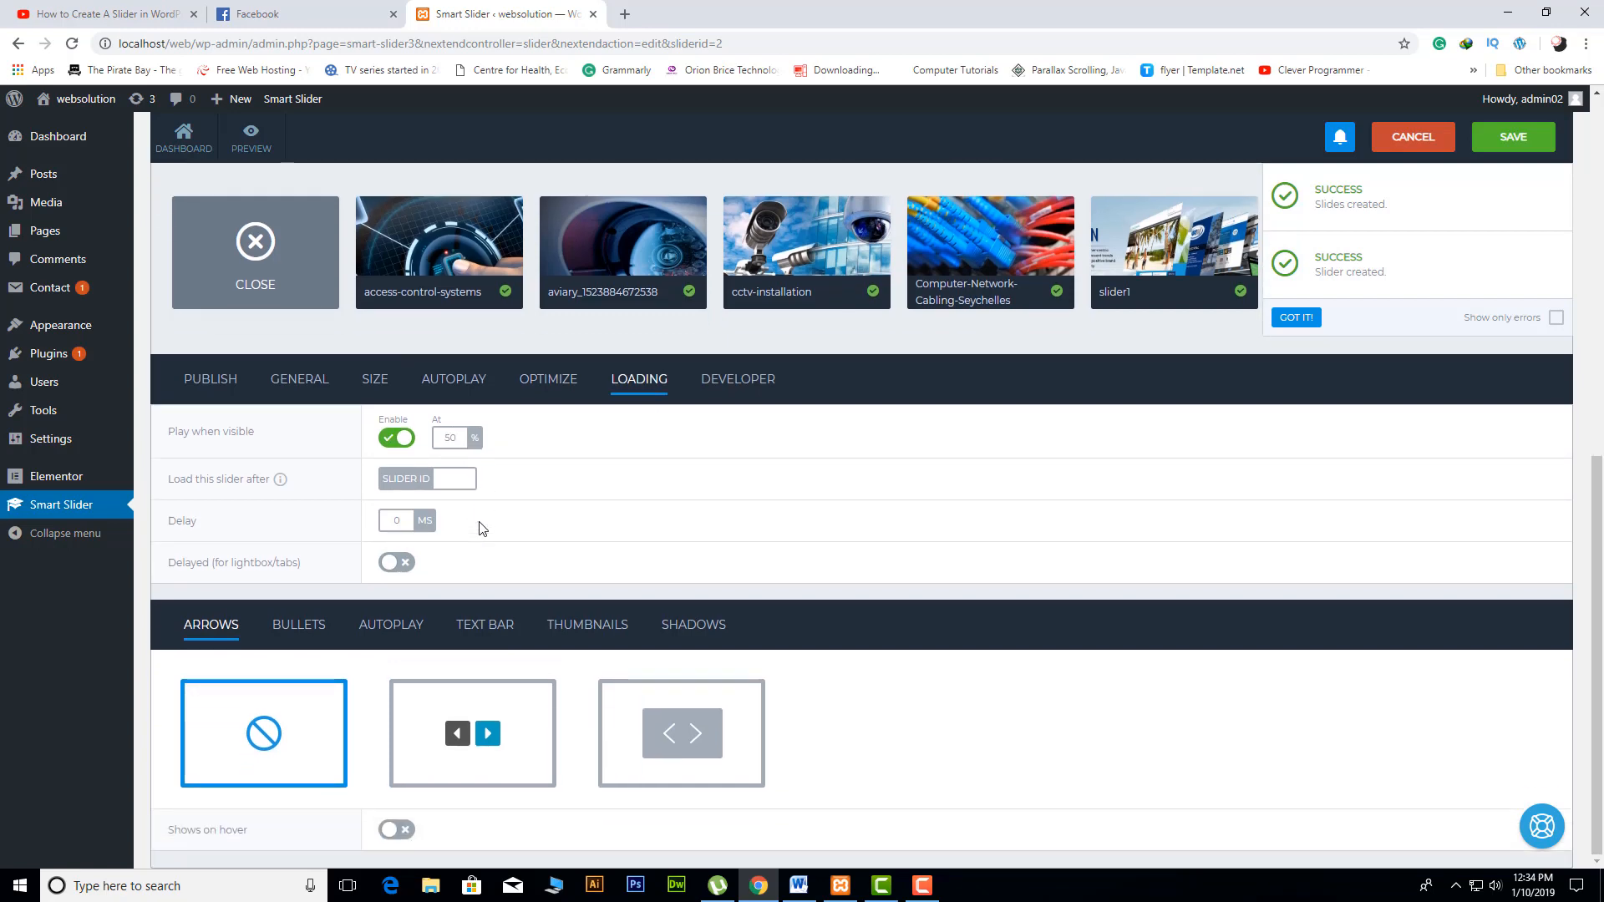
scroll(480, 527, "up", 8)
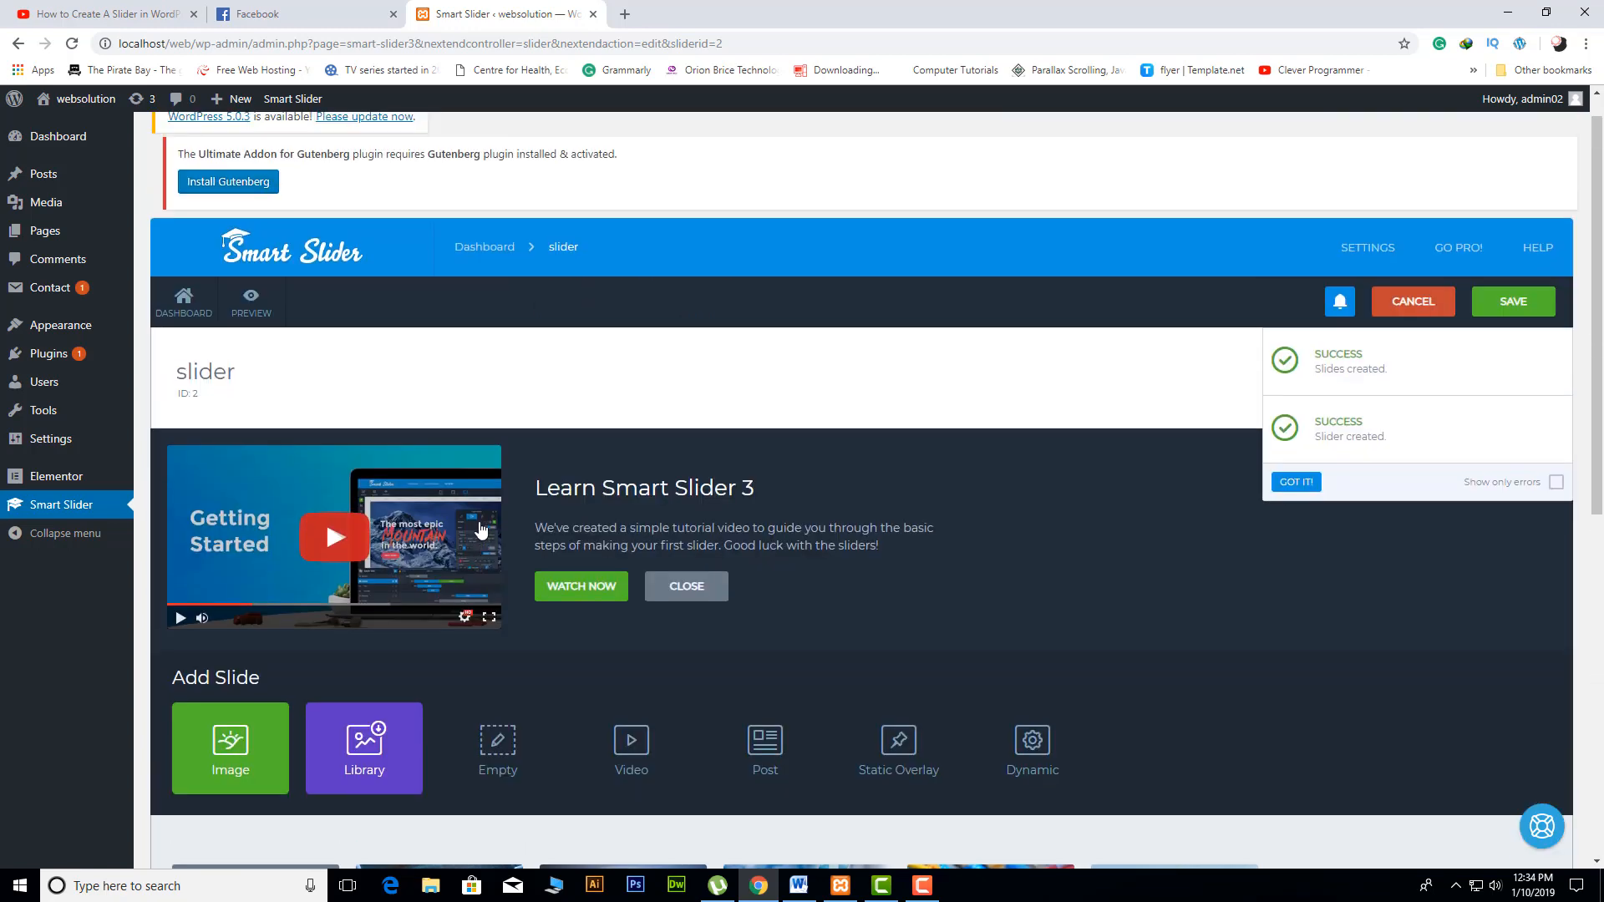
left_click(1523, 307)
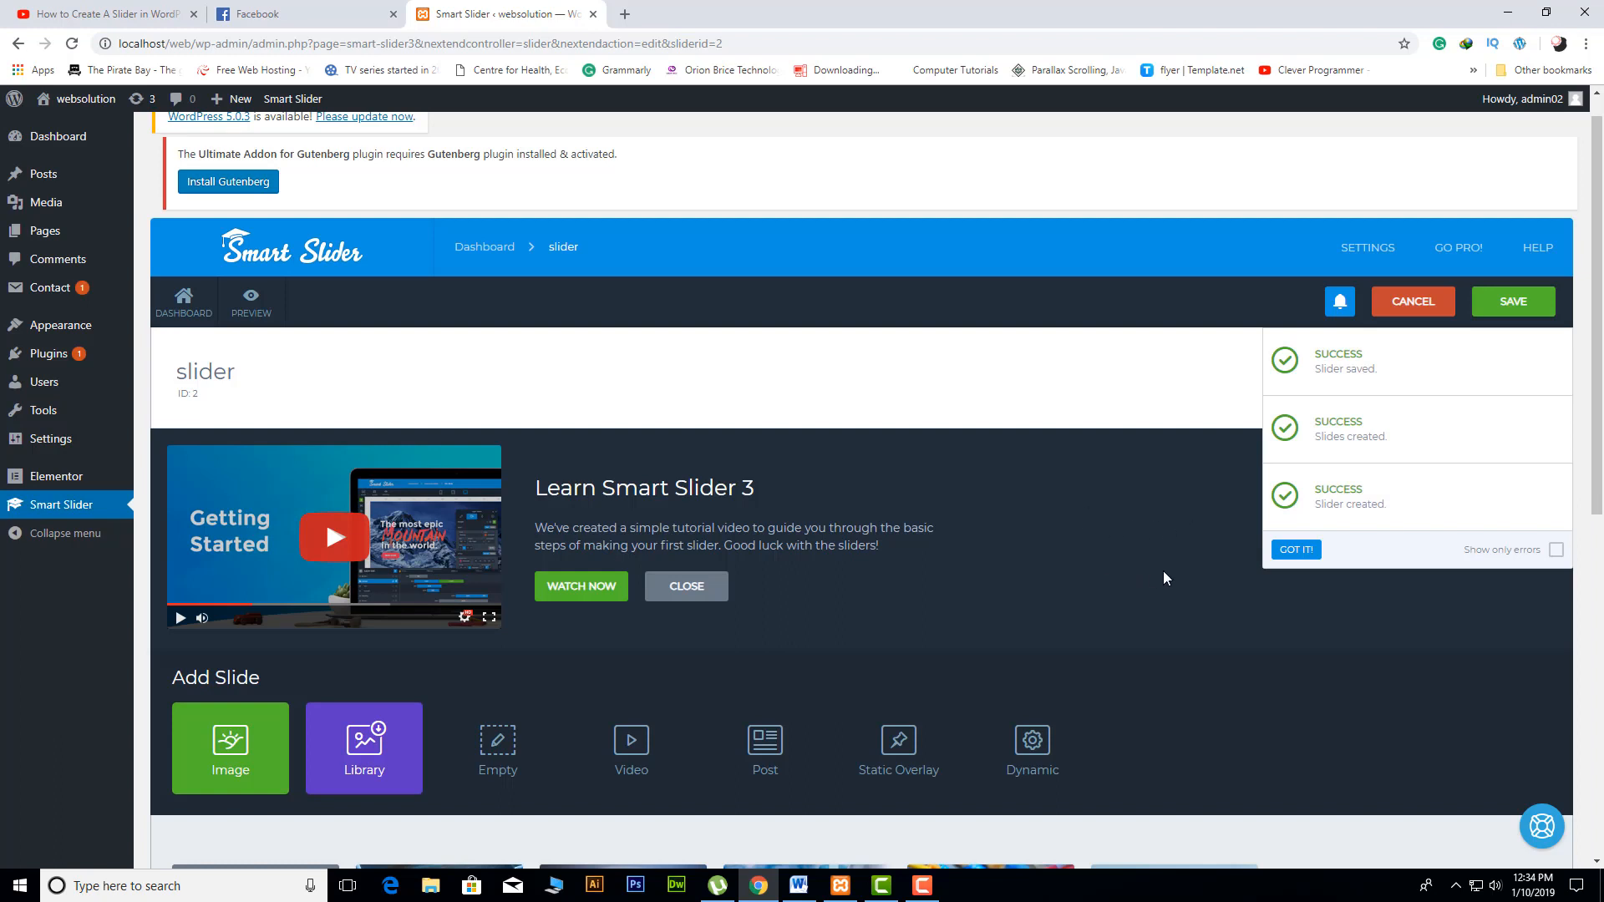
Step: Open the list of all WordPress pages and look for the Slider page
mouse_move(45, 236)
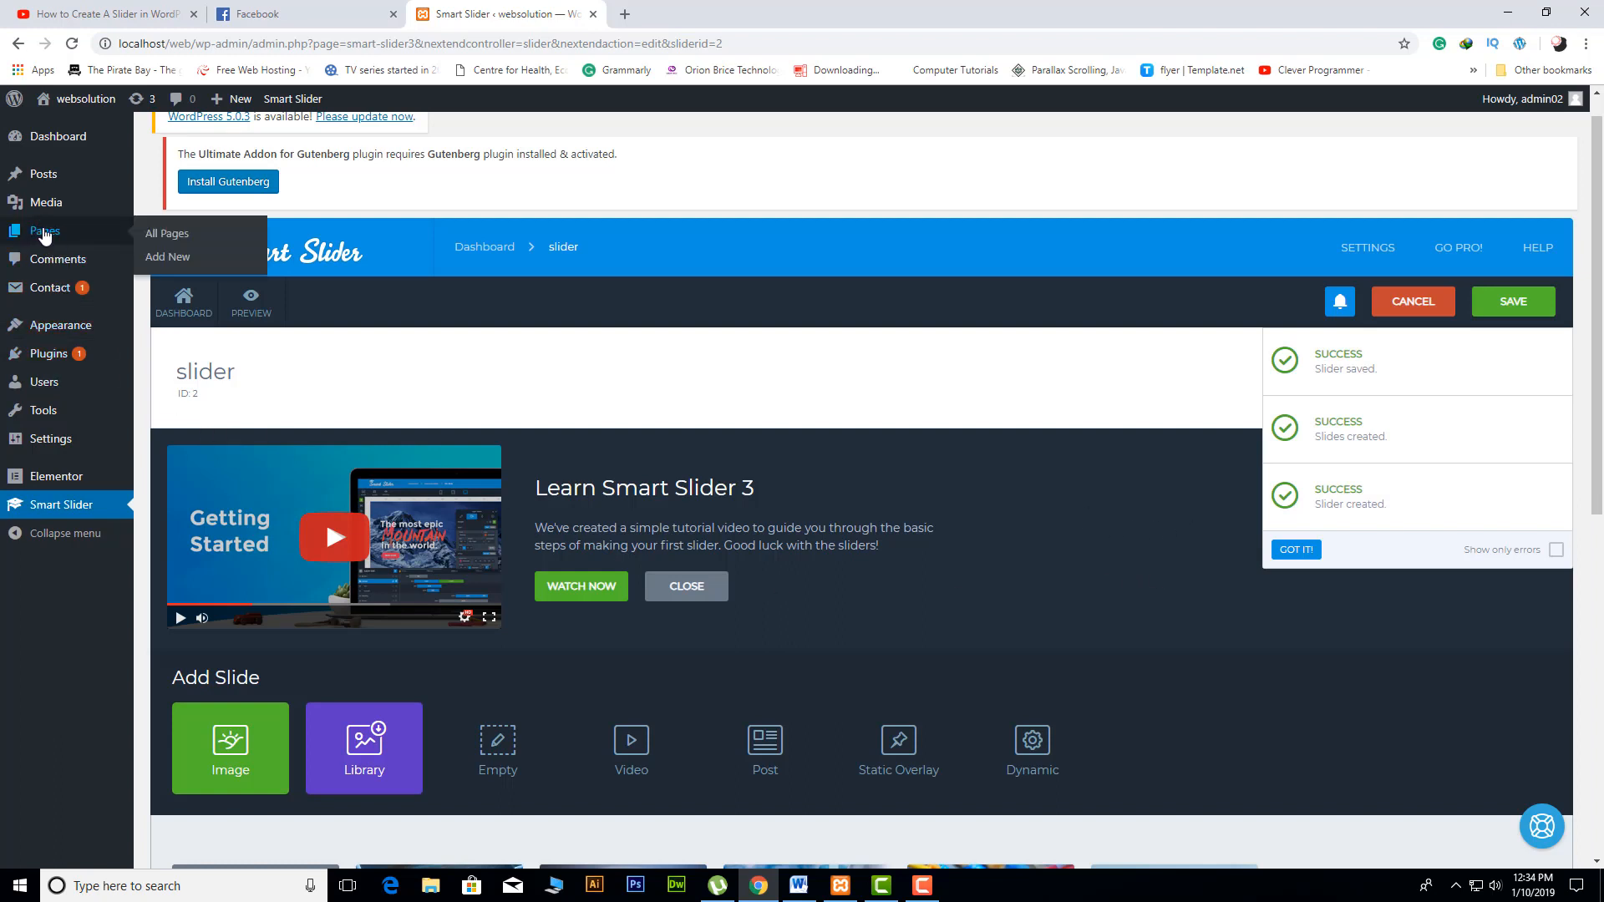
left_click(170, 239)
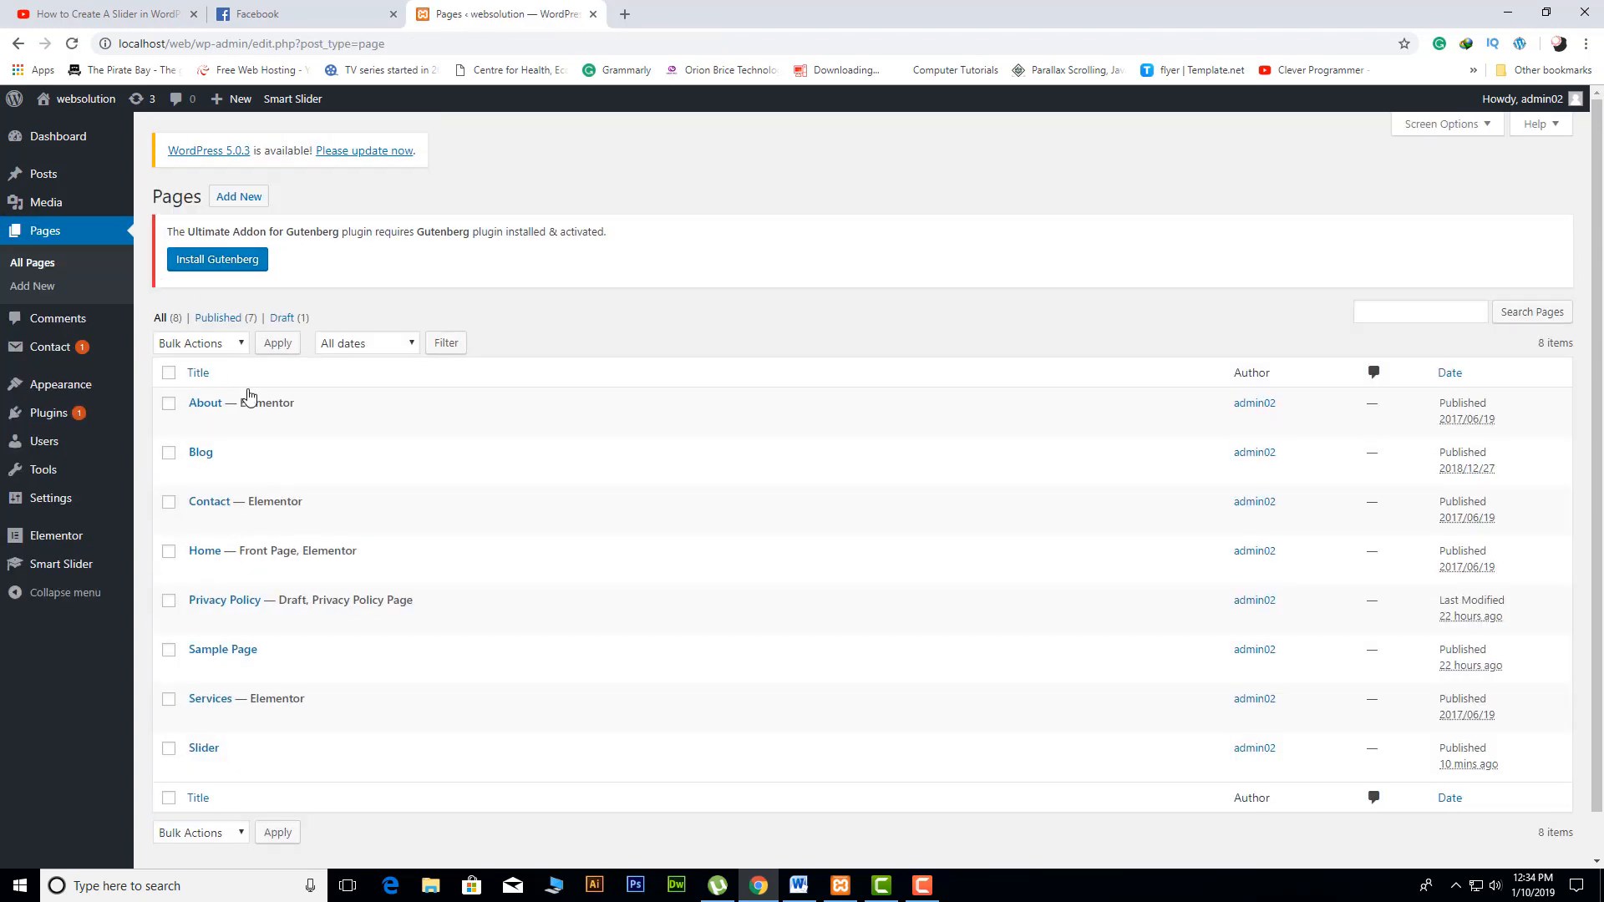
scroll(315, 526, "down", 1)
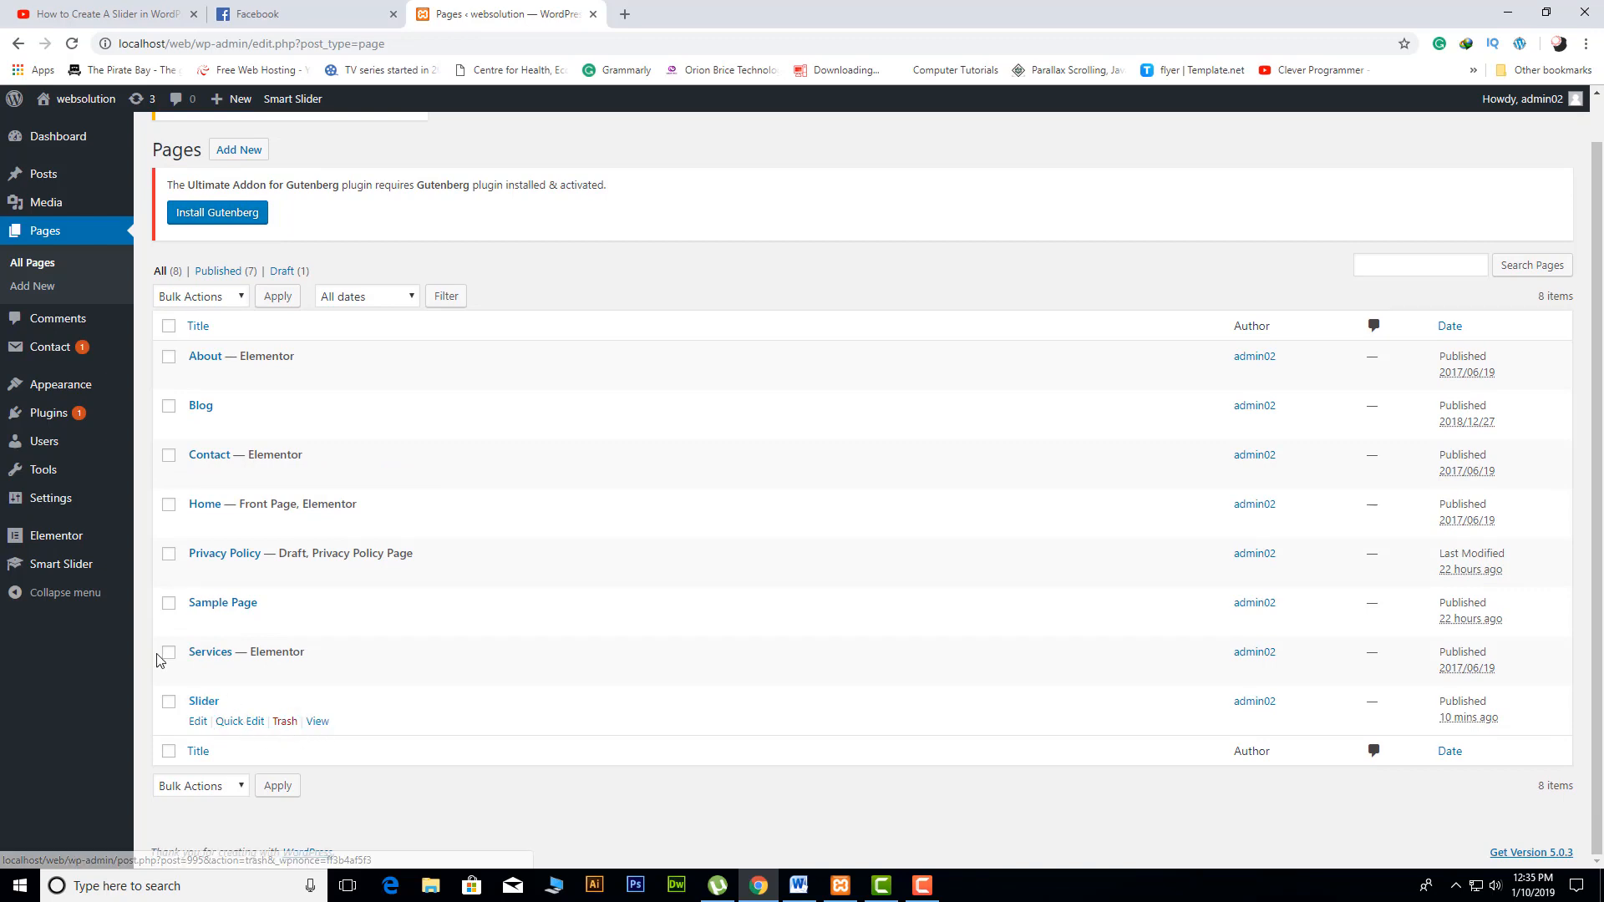
Step: Add the Slider page to the Top Nav menu and save the menu
mouse_move(73, 386)
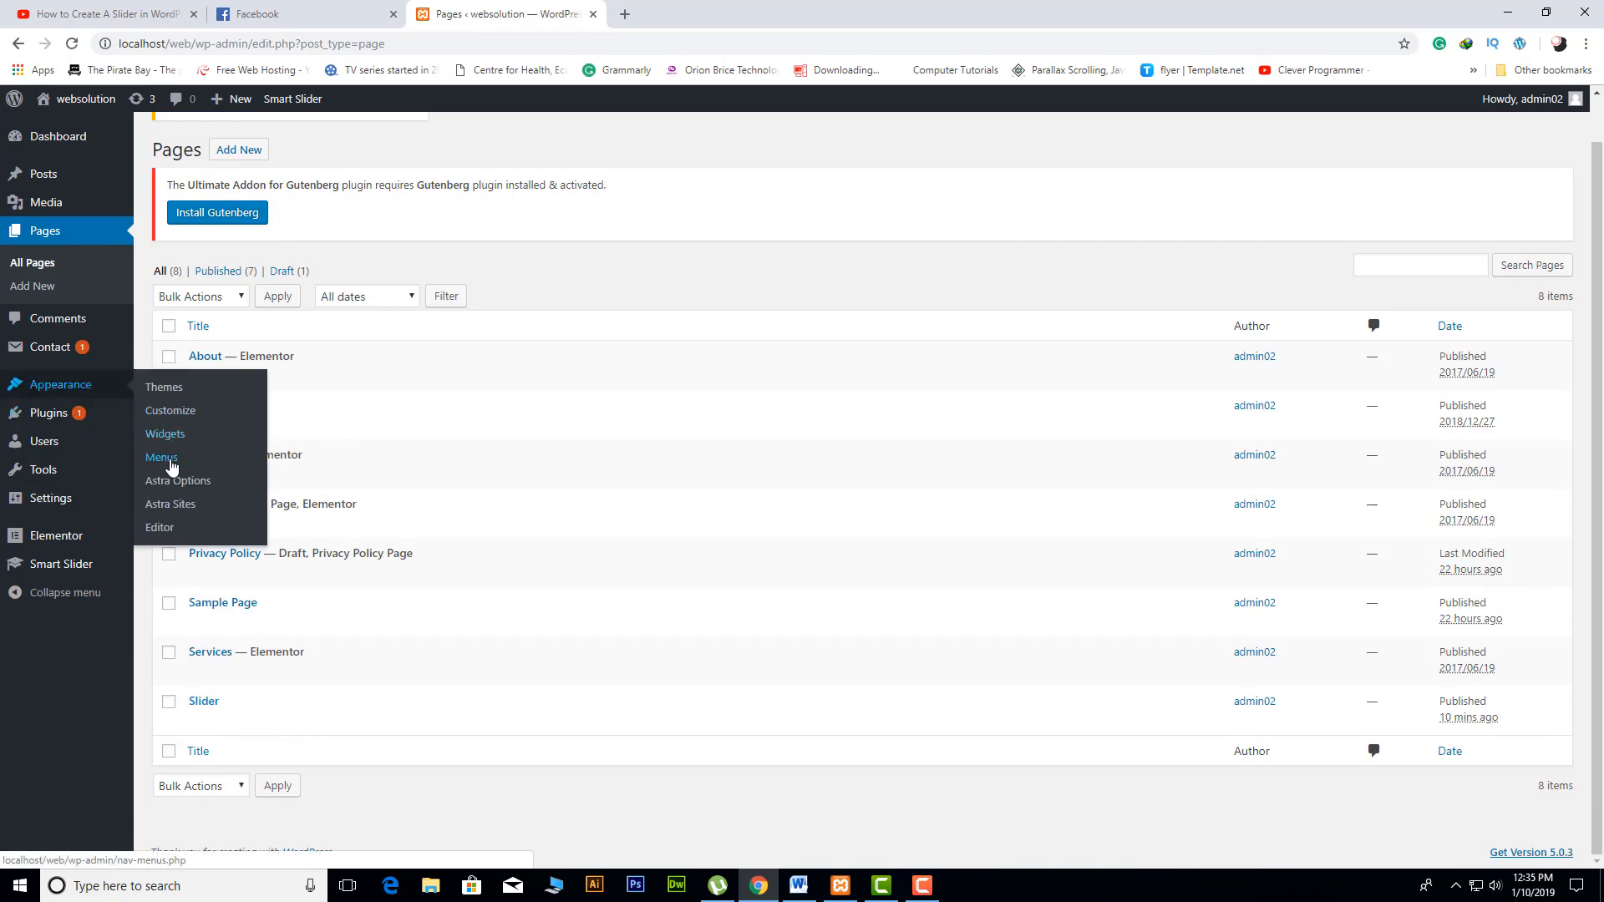
left_click(161, 458)
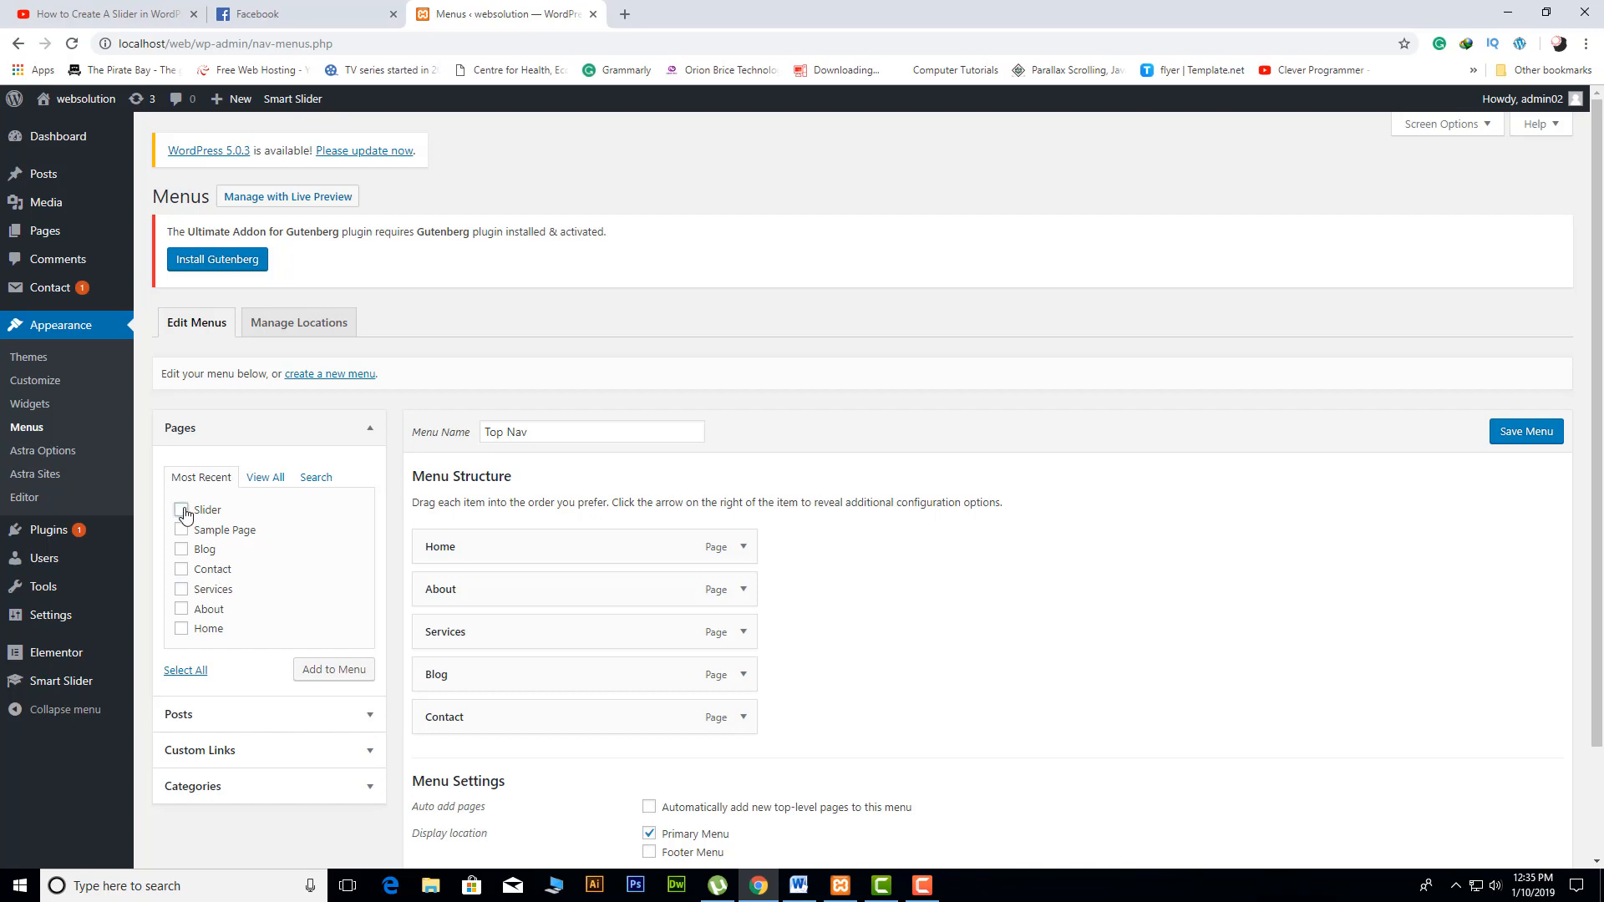
left_click(336, 669)
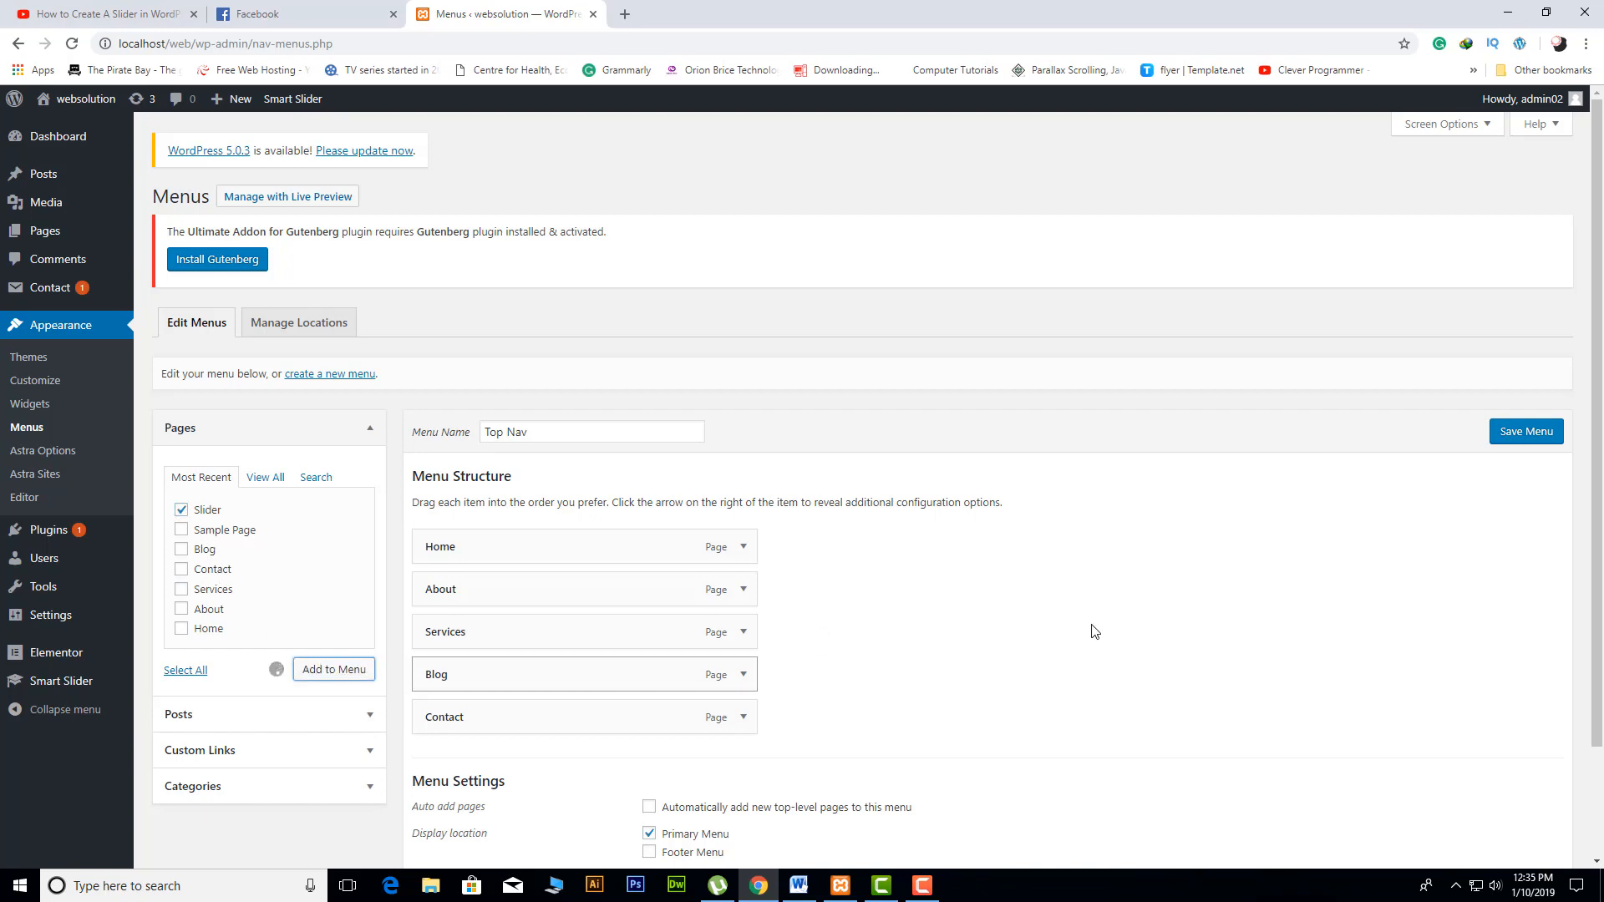
scroll(1093, 626, "down", 1)
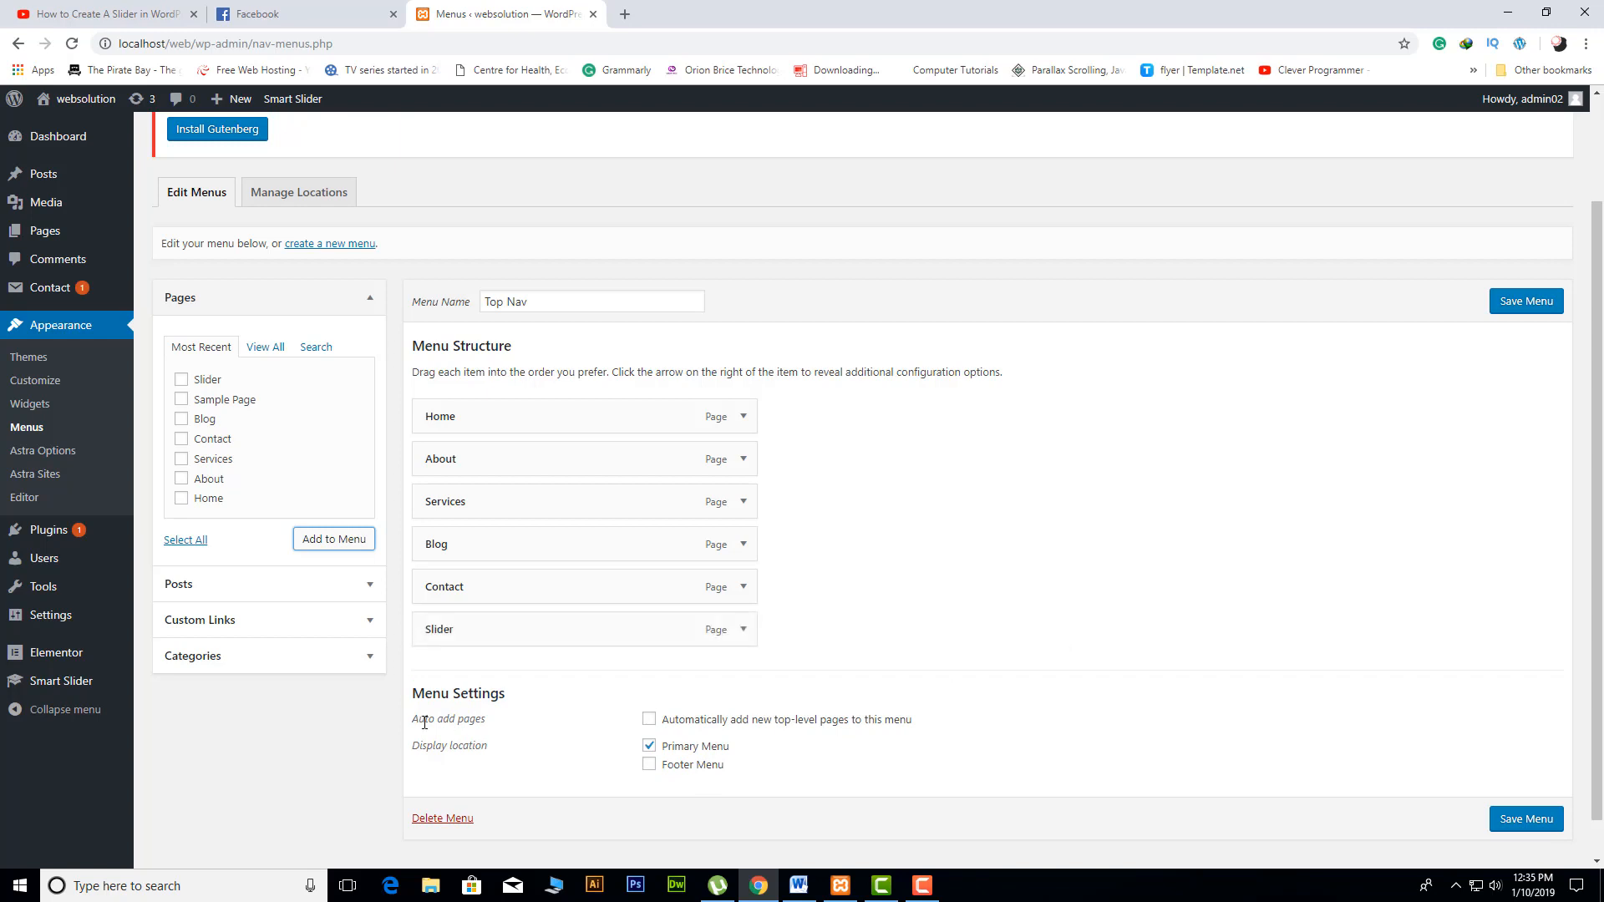
left_click(1534, 307)
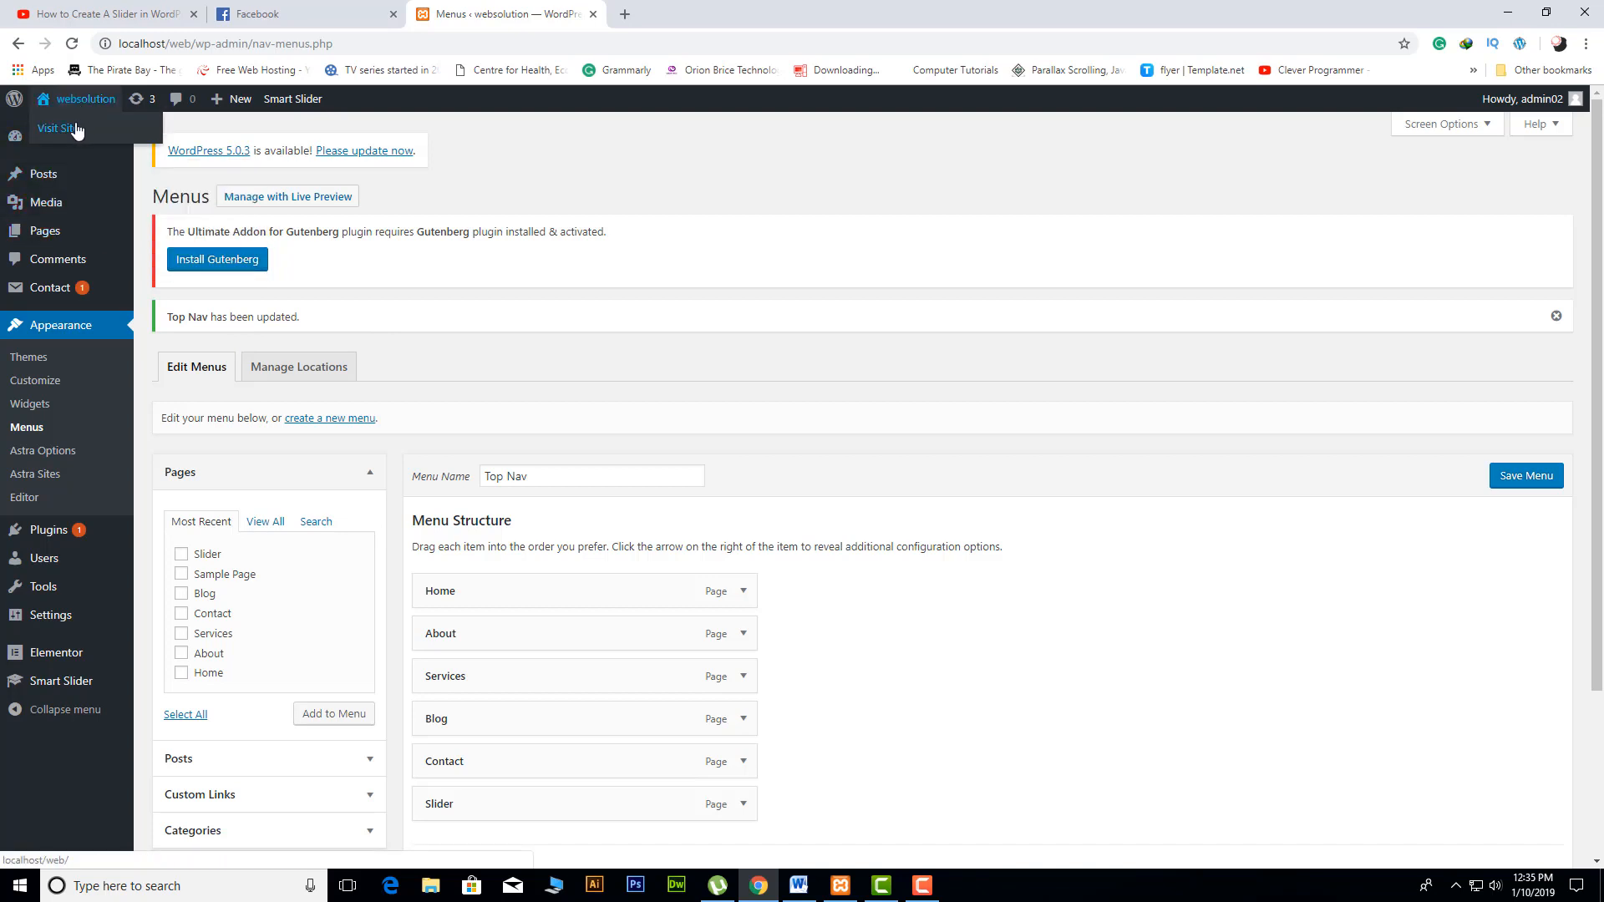
Step: Open the live site in a new browser tab and view its Slider page from the navigation menu
right_click(76, 130)
left_click(117, 136)
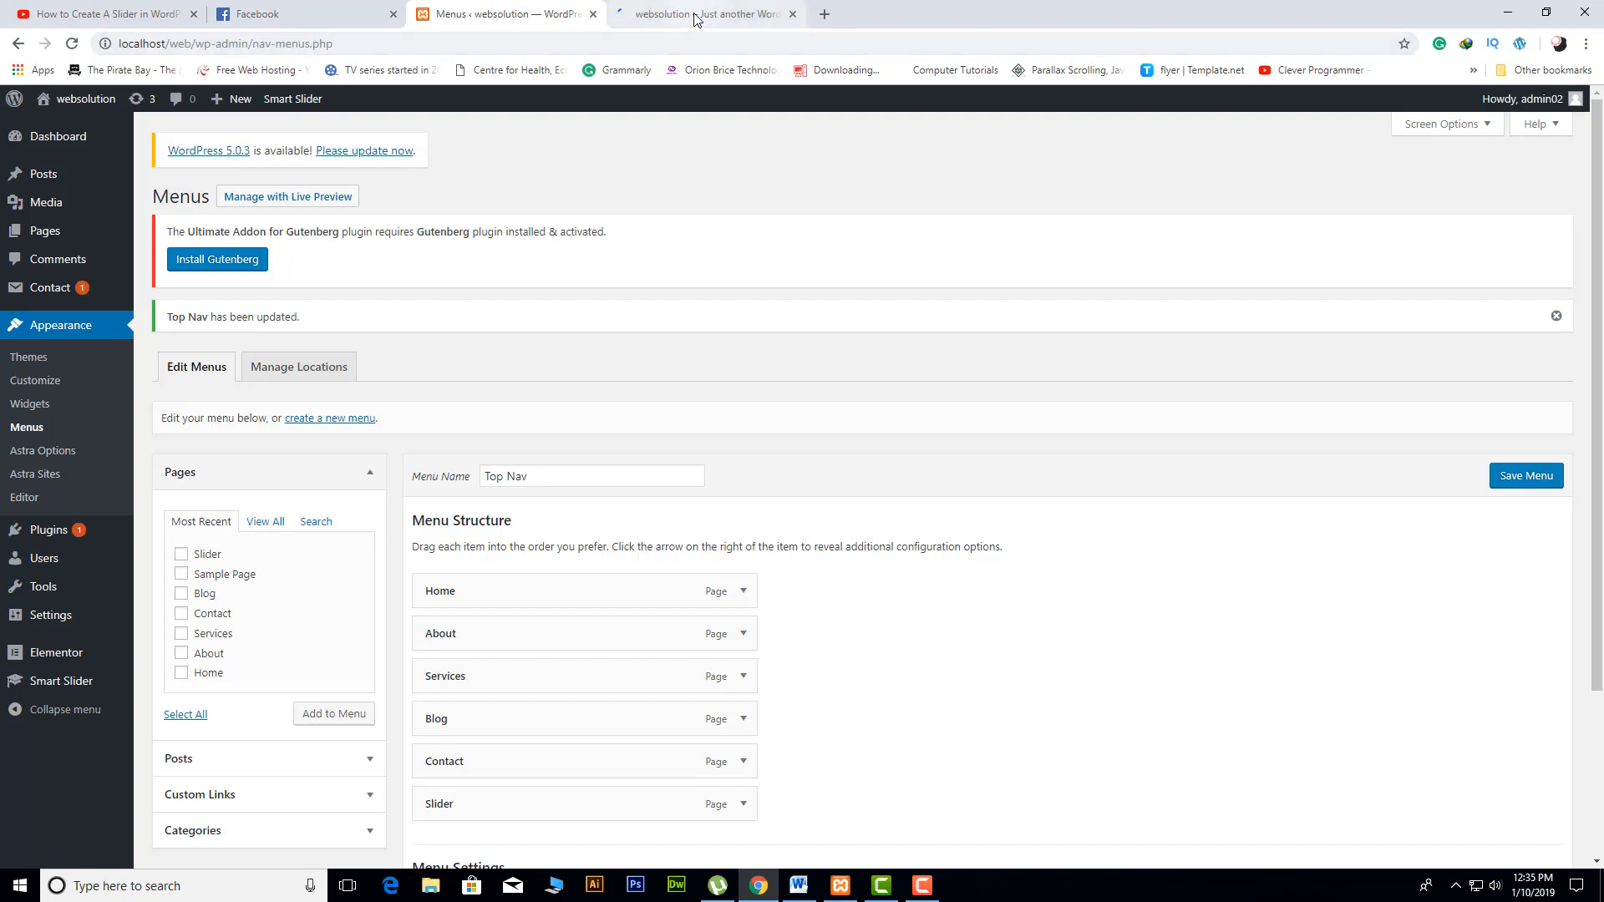
left_click(692, 26)
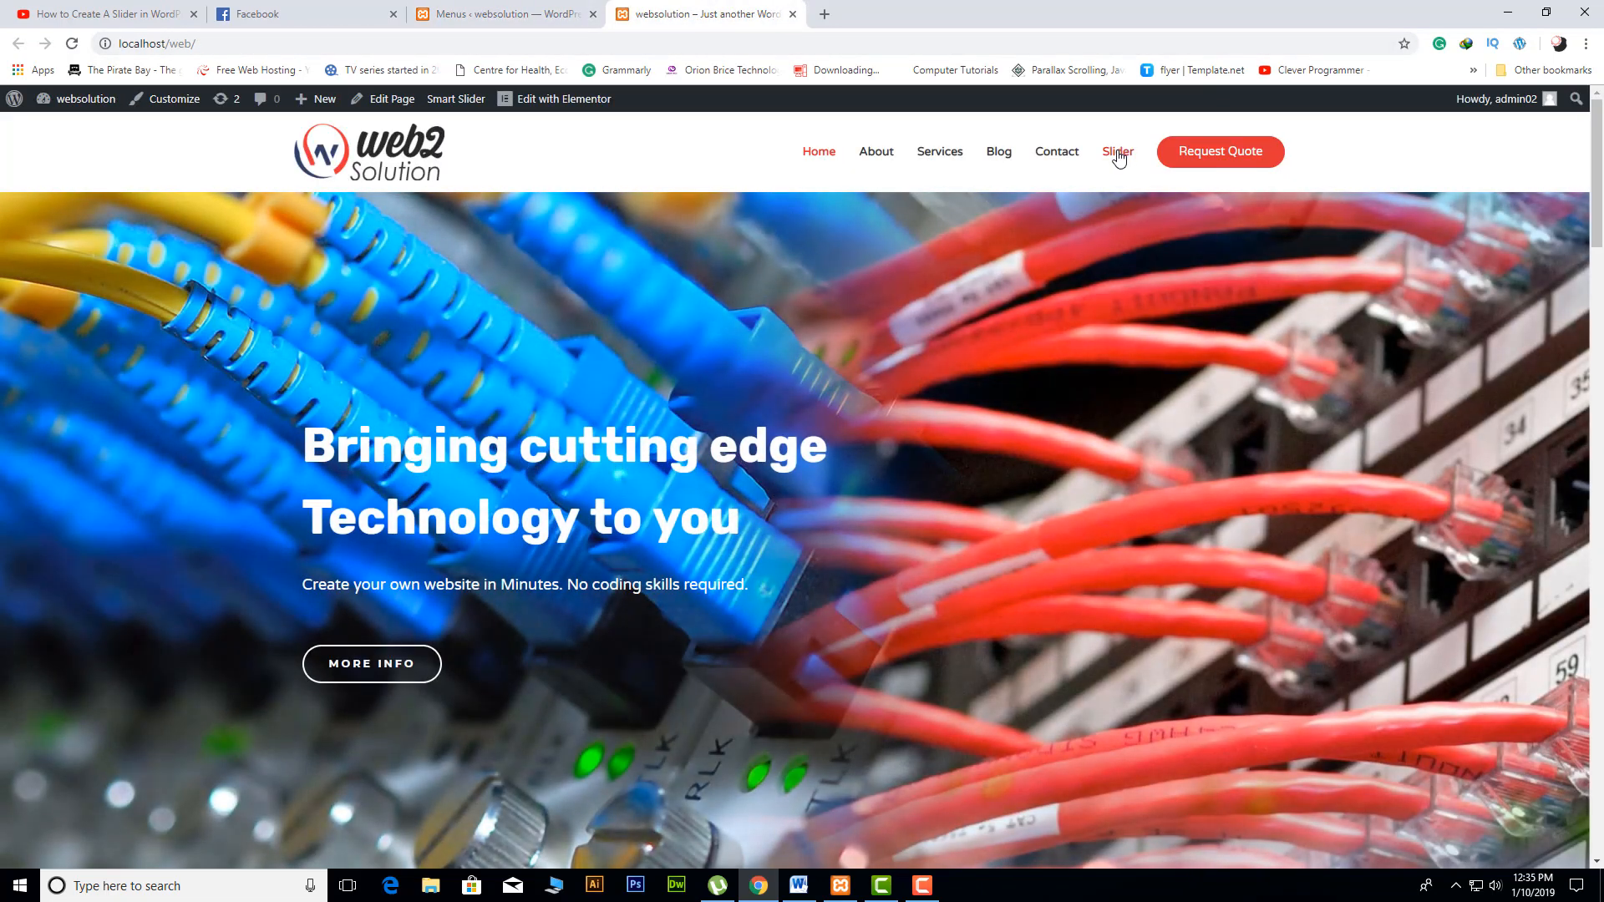
left_click(1119, 159)
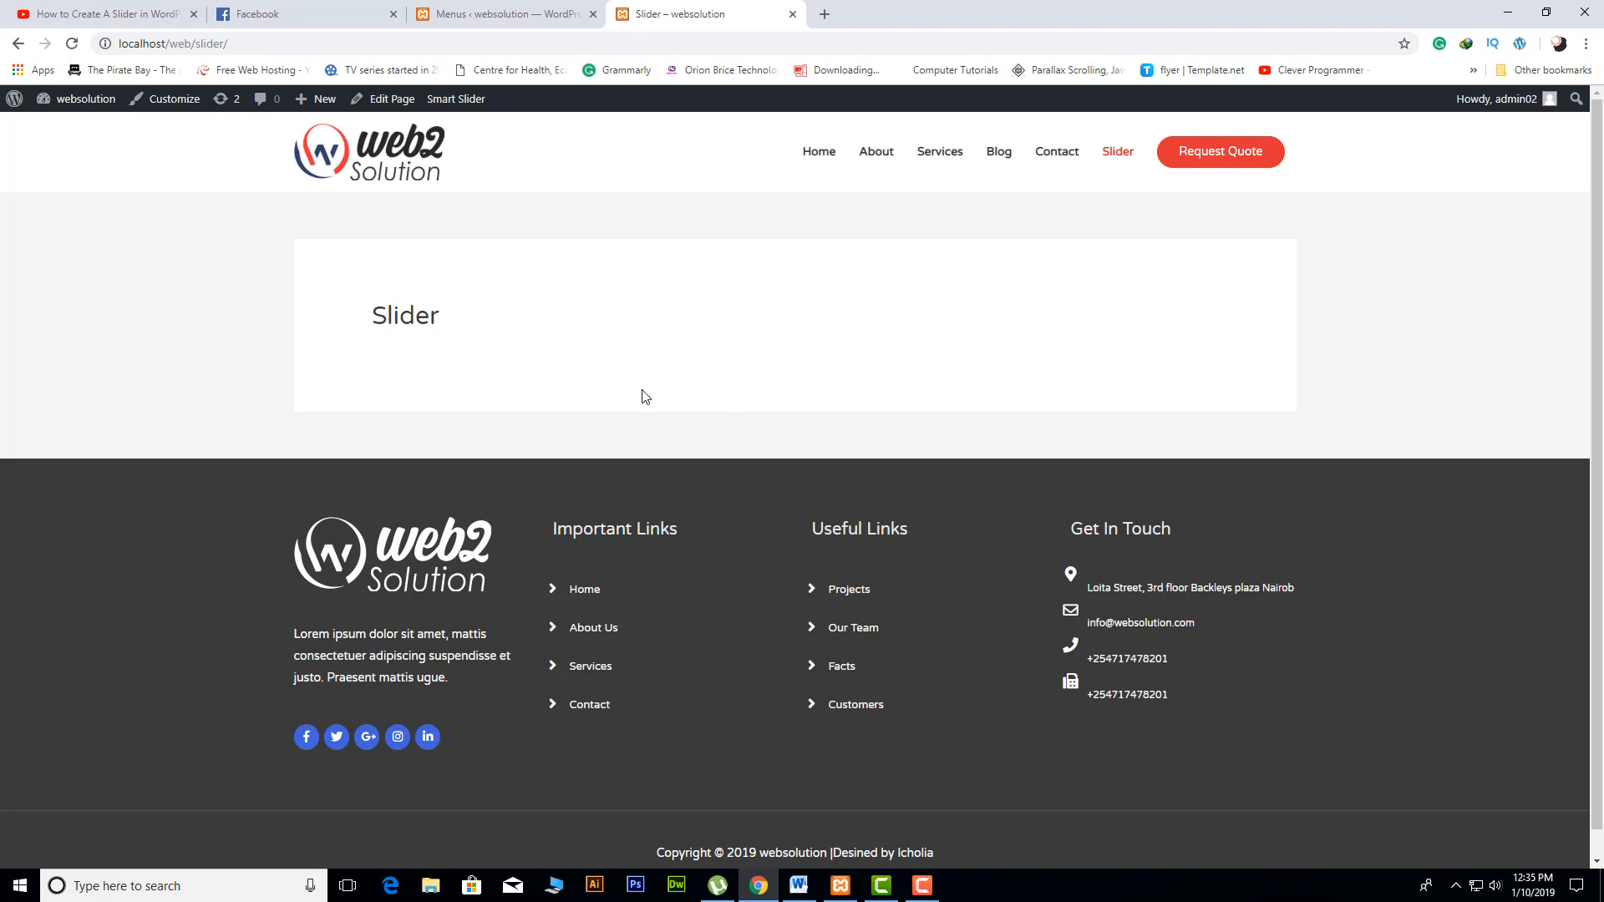
Step: Return to the WordPress dashboard and open the Slider page for editing in Elementor
left_click(467, 17)
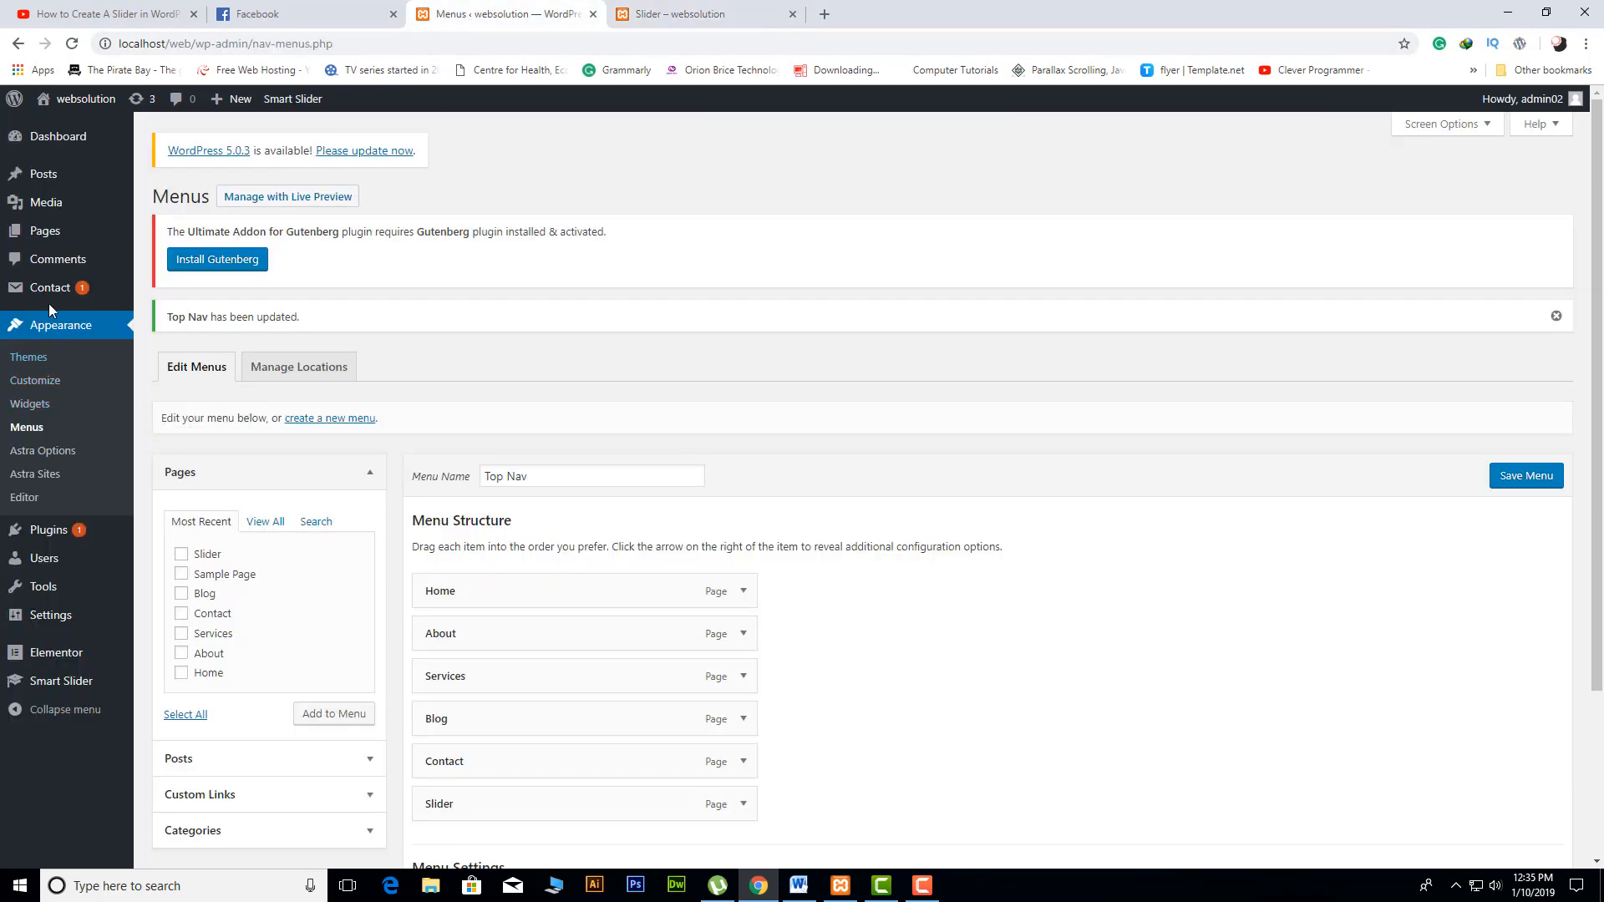
mouse_move(50, 238)
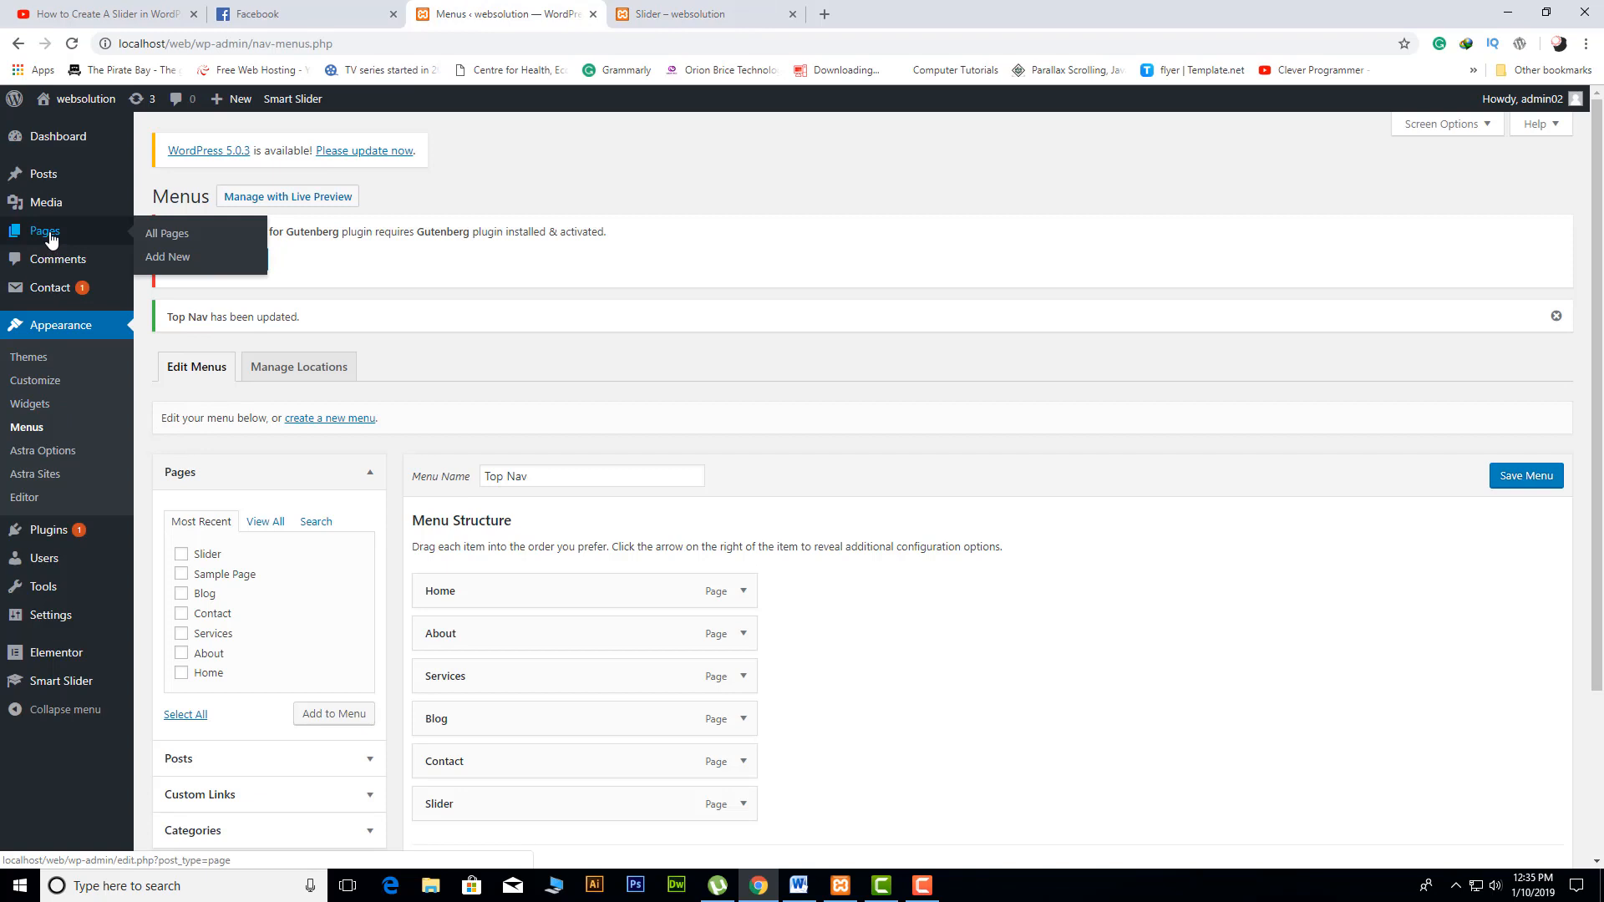
left_click(185, 242)
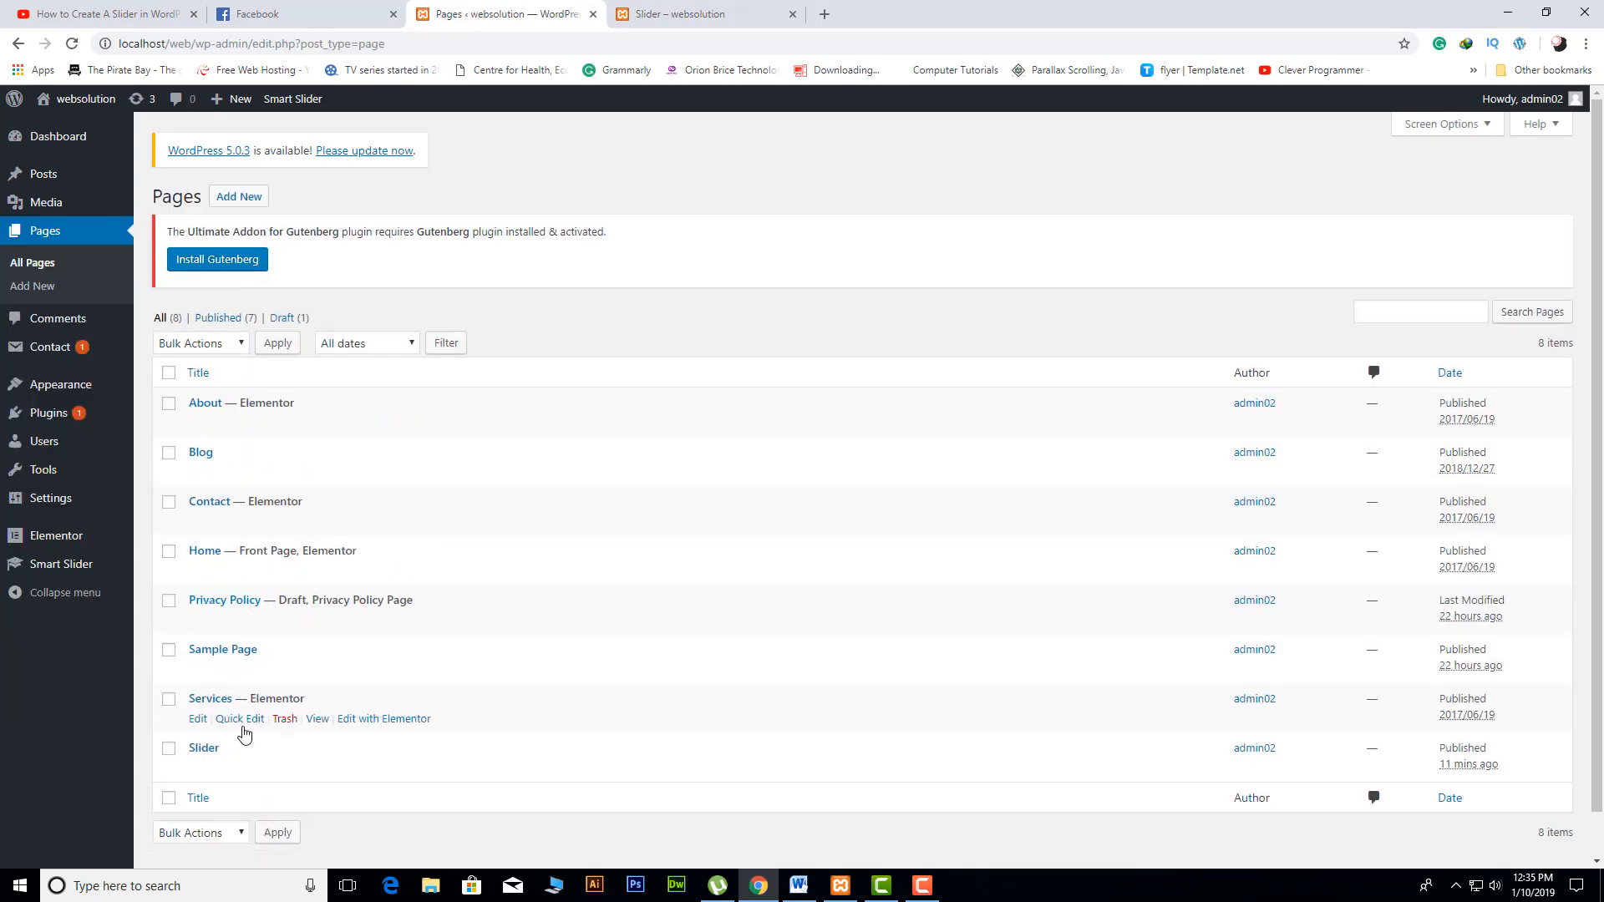
left_click(208, 752)
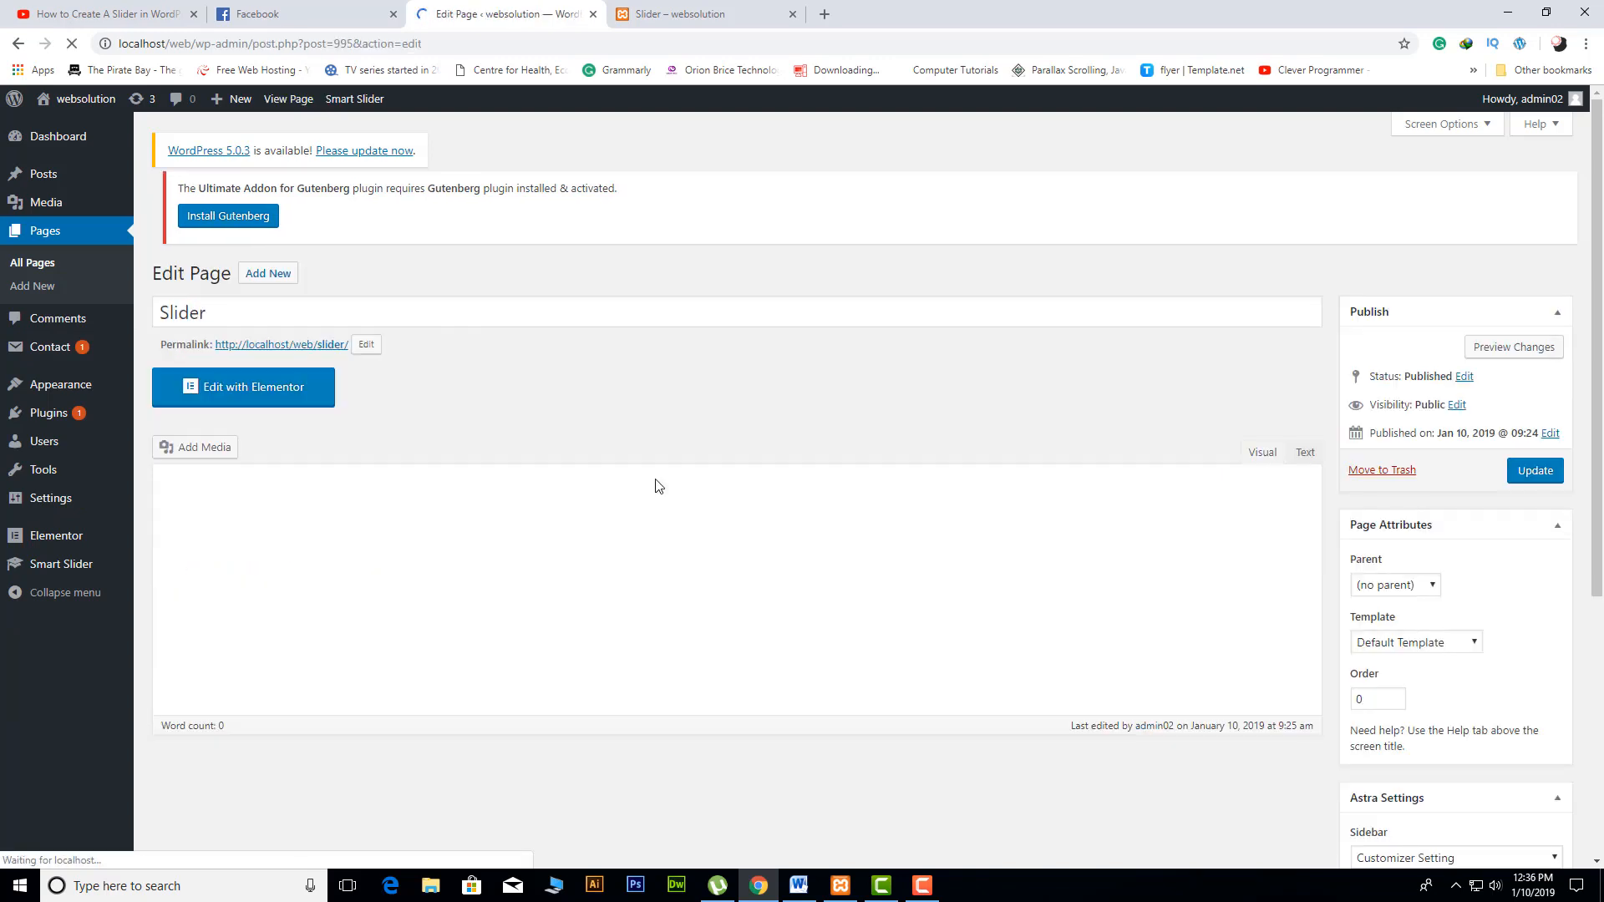
scroll(663, 506, "down", 1)
scroll(664, 506, "down", 3)
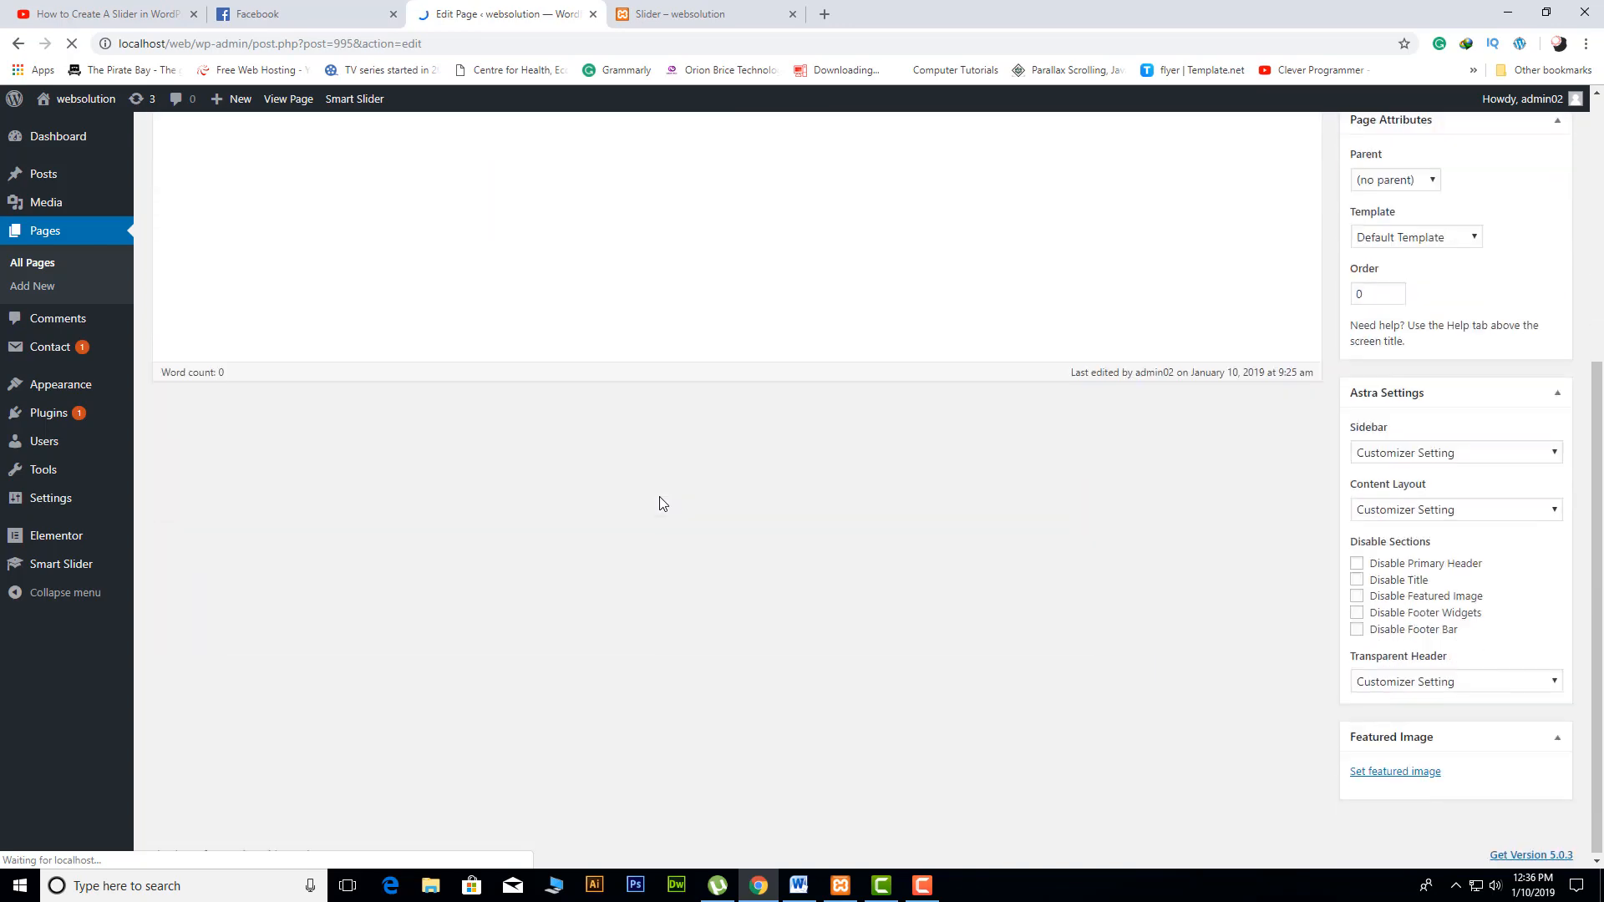
scroll(663, 505, "up", 5)
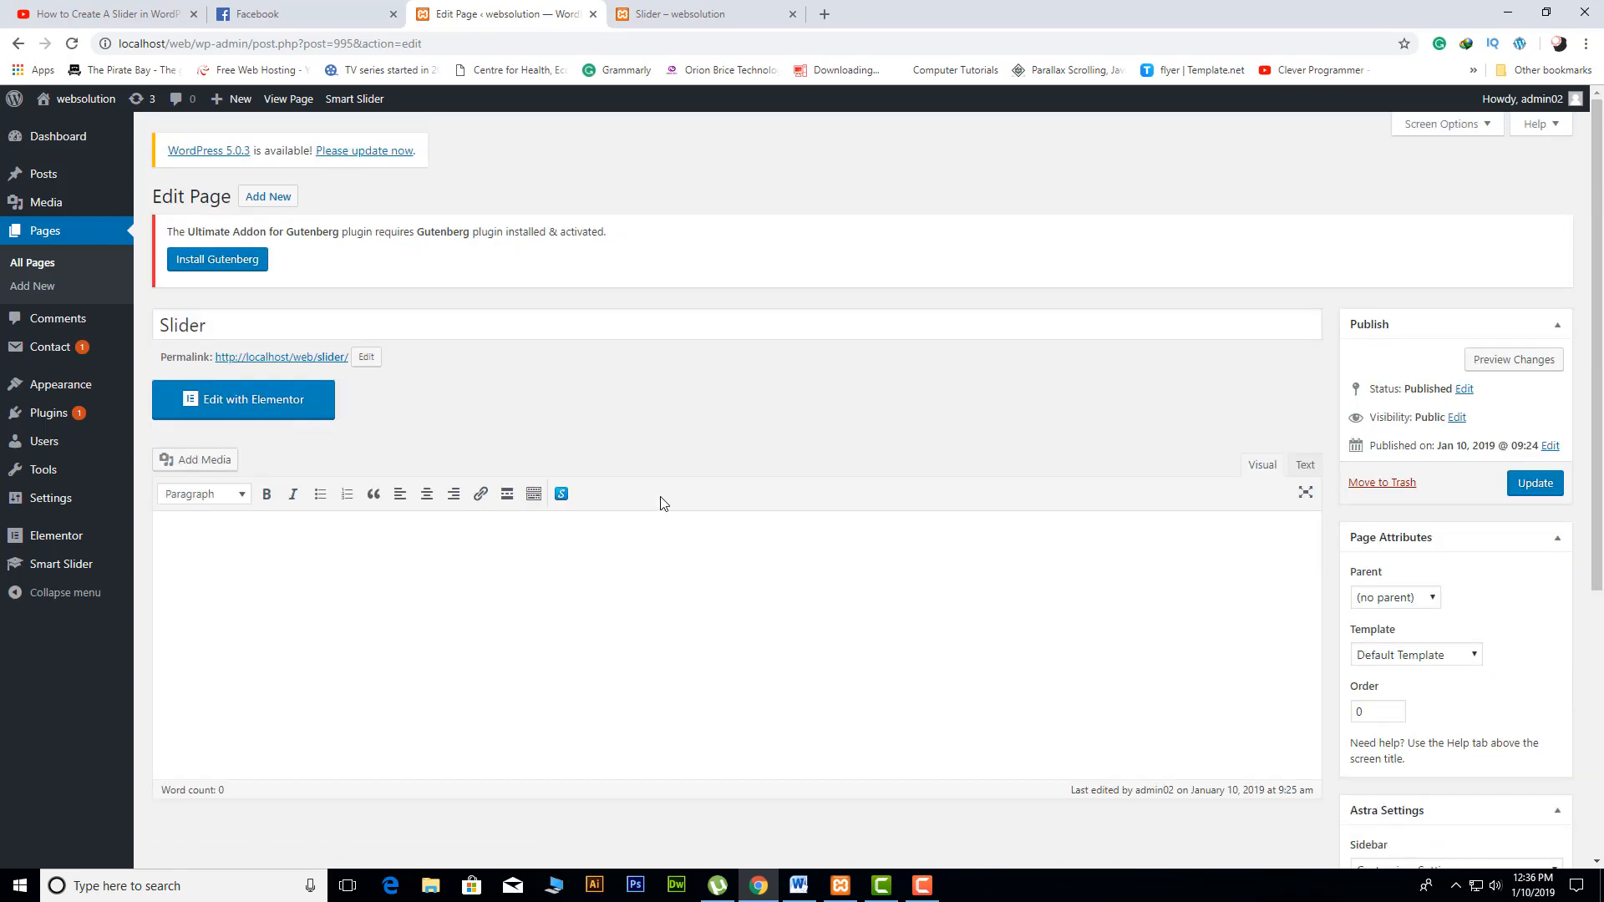
scroll(660, 502, "down", 5)
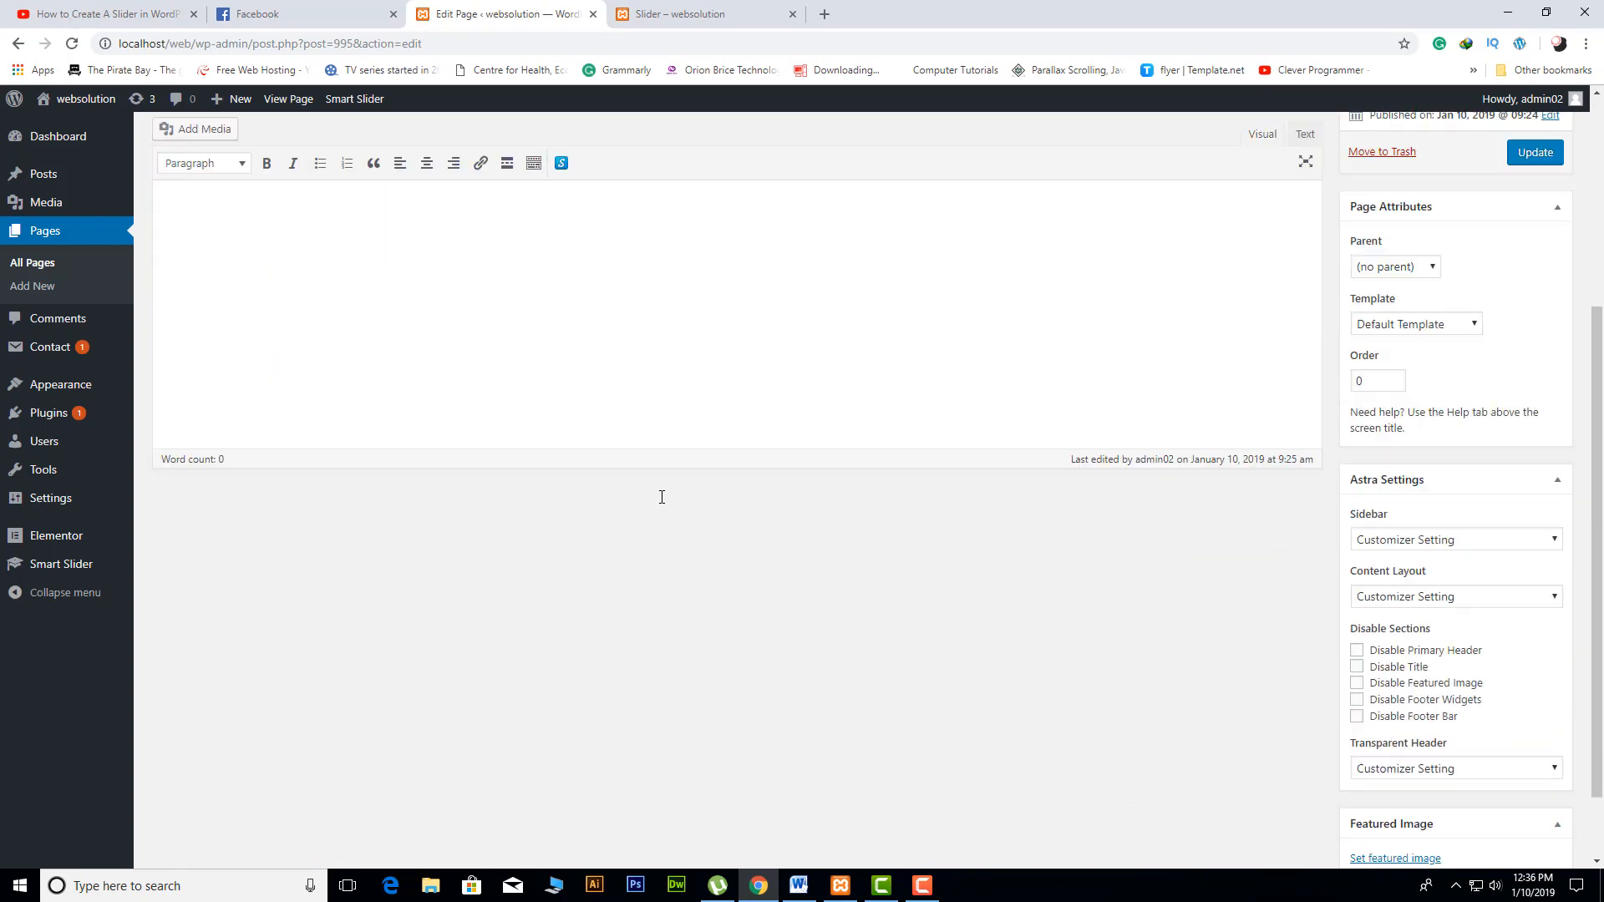
scroll(660, 503, "up", 5)
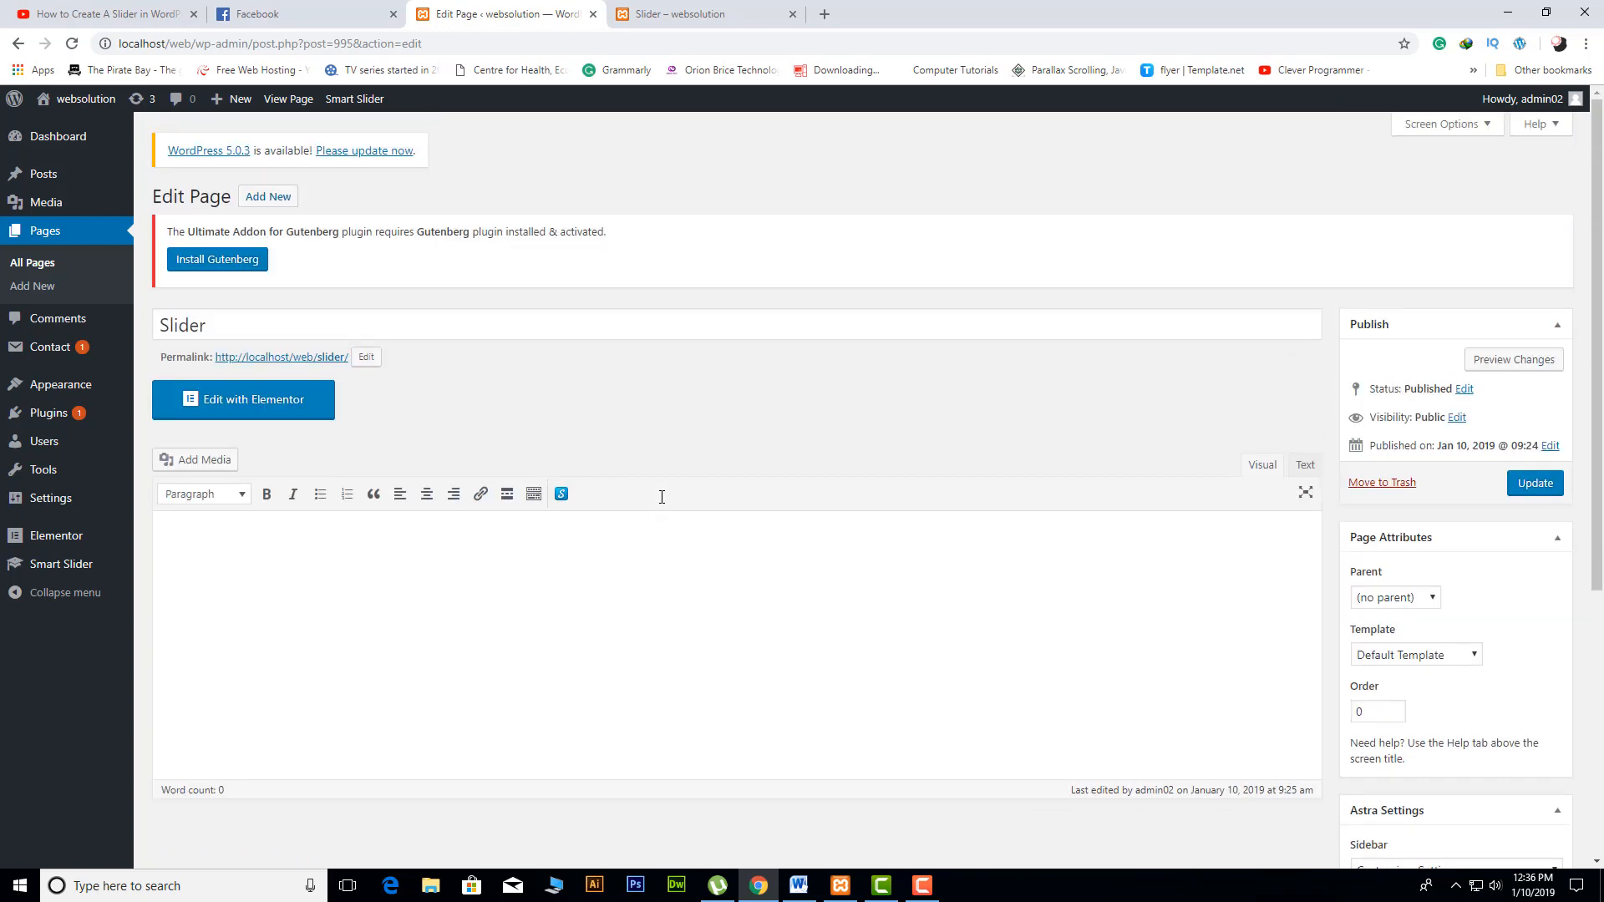
left_click(265, 410)
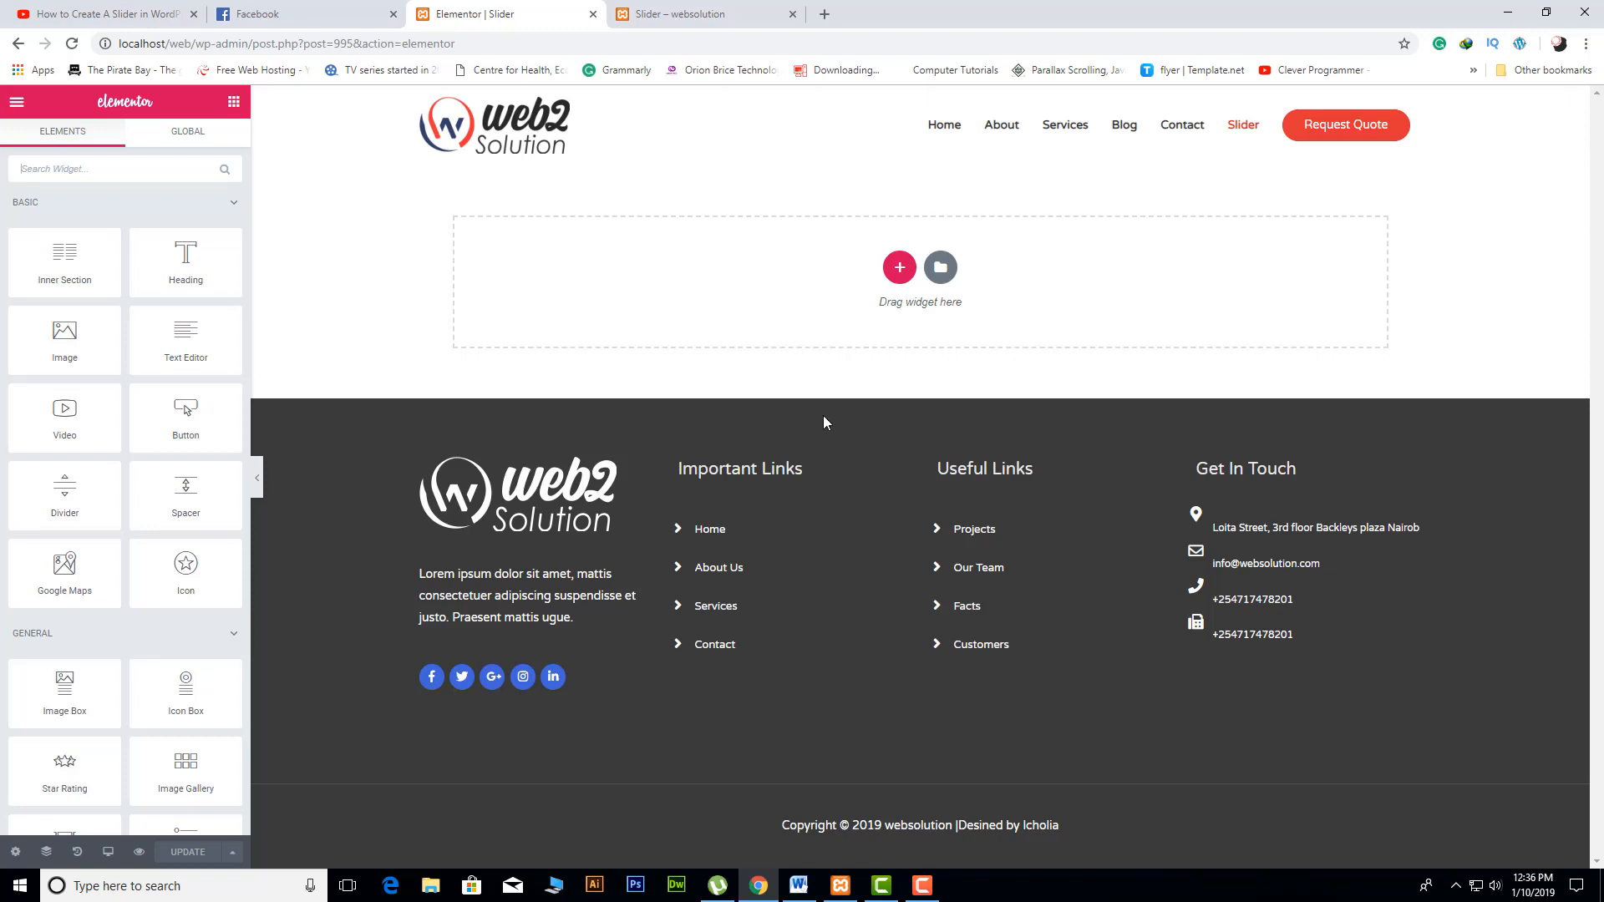
Step: Add a single-column section to the page, stretch it, and set its content width to Full Width
left_click(899, 270)
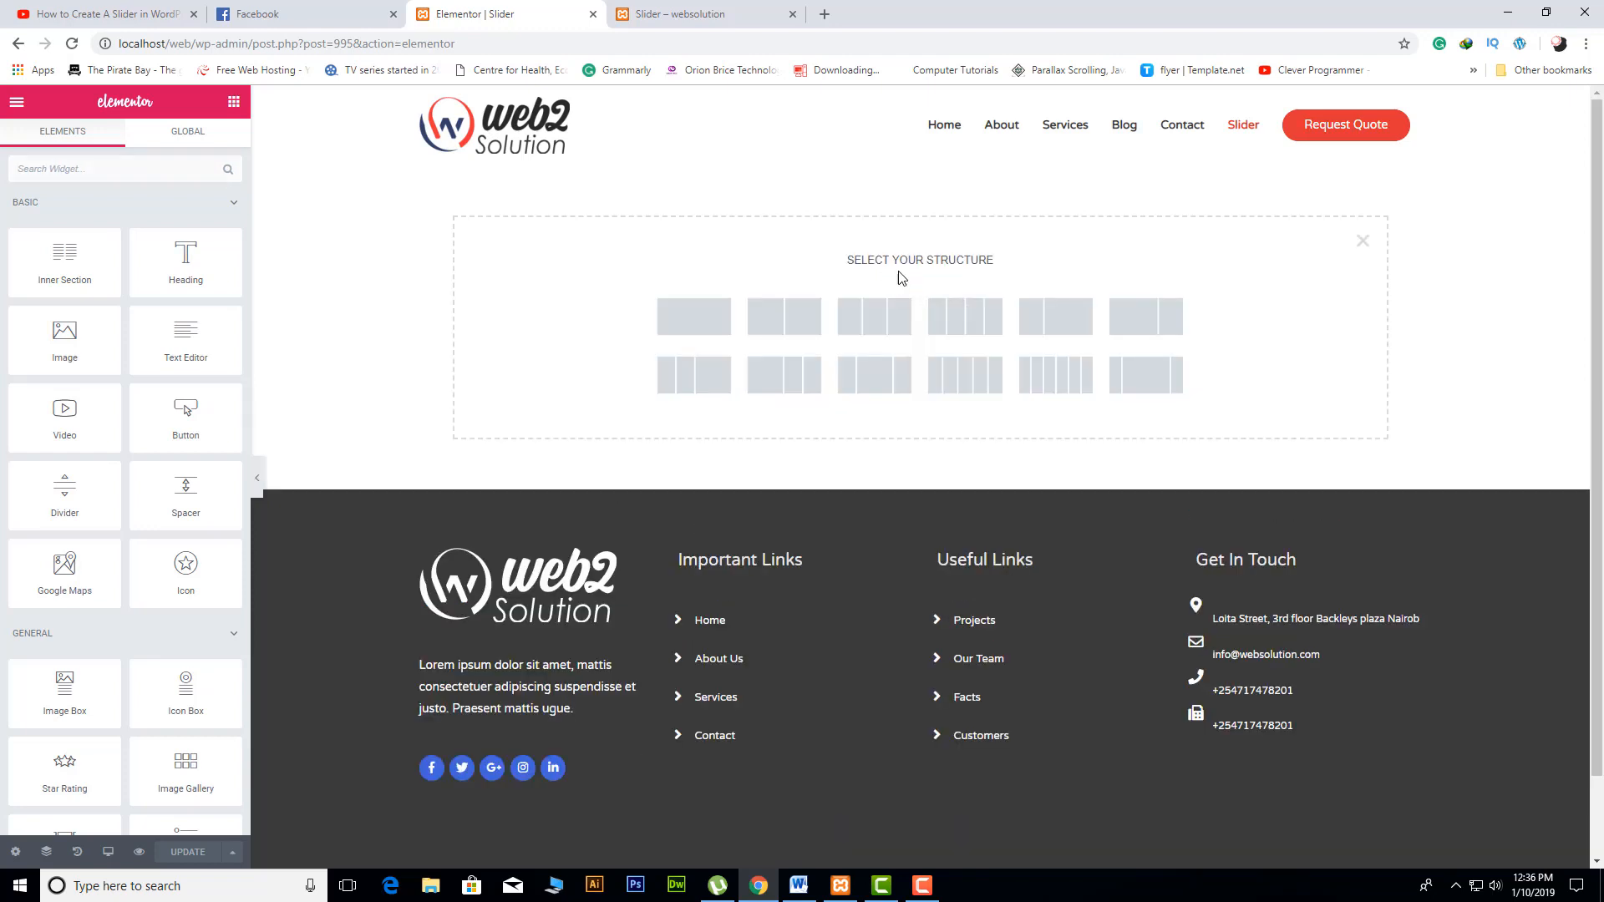
left_click(690, 326)
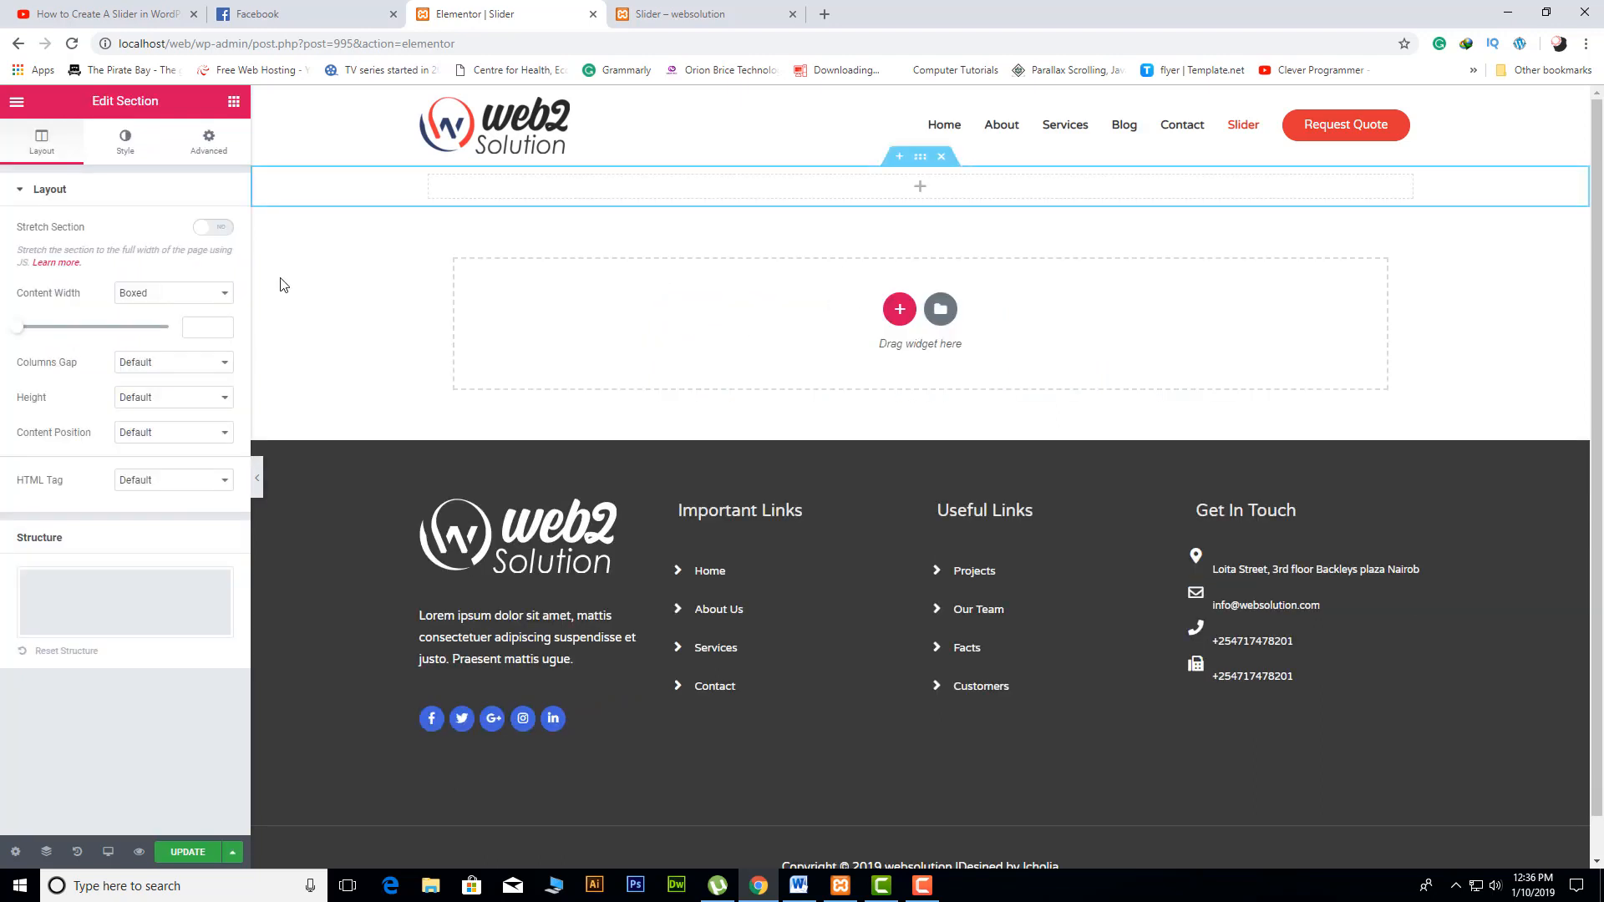
left_click(230, 234)
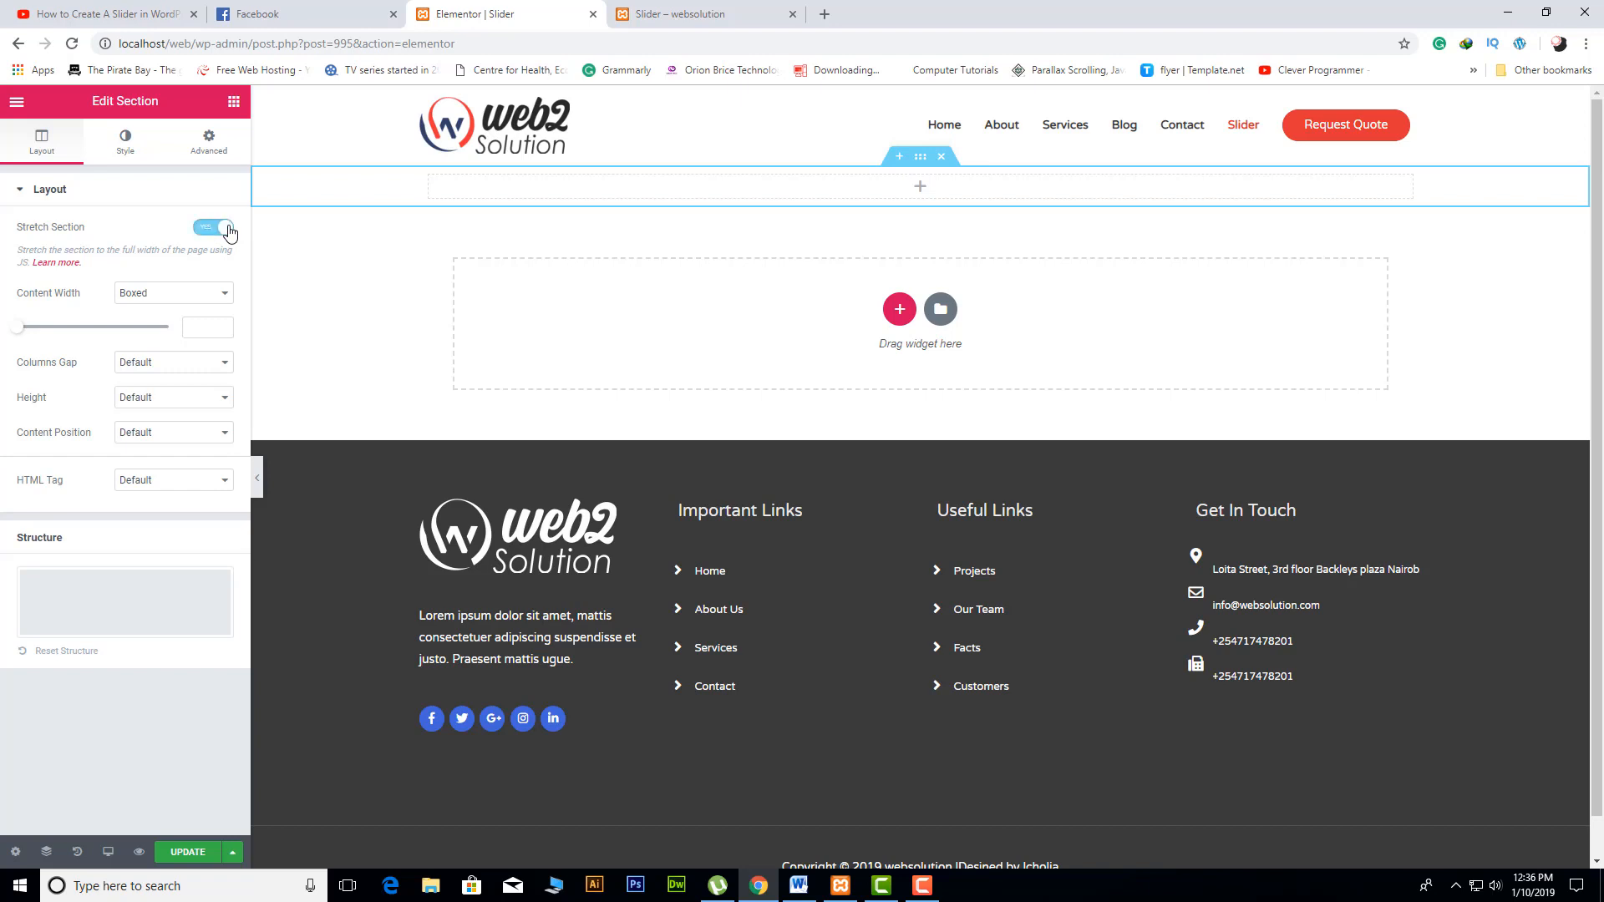
left_click(226, 299)
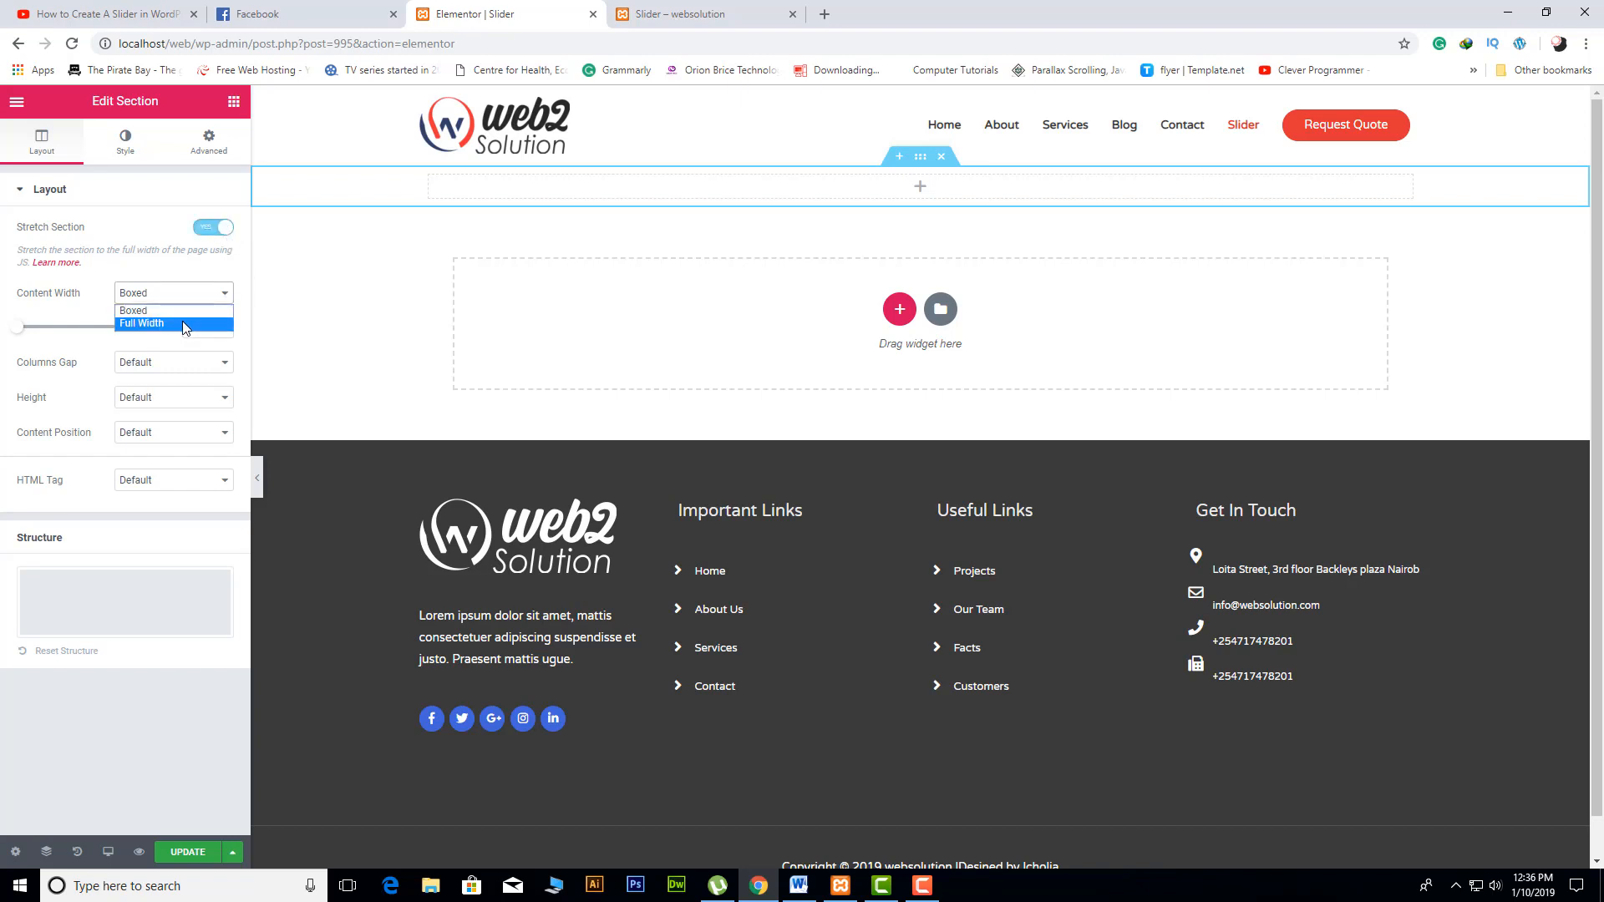
left_click(184, 324)
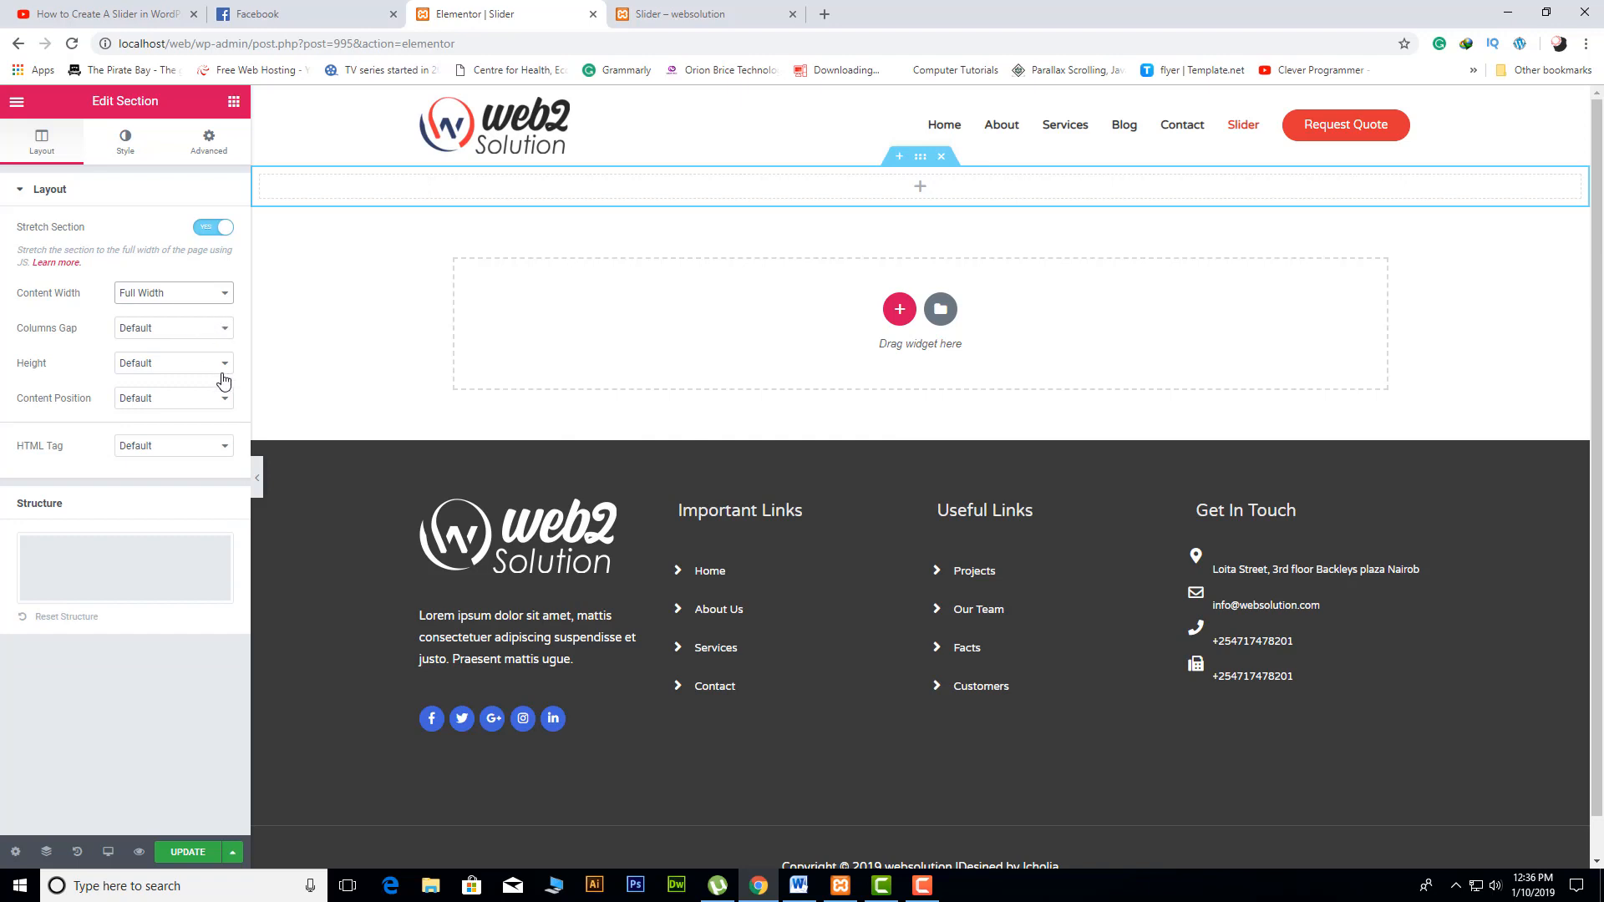
Step: Set the new section's height to Min Height
left_click(226, 401)
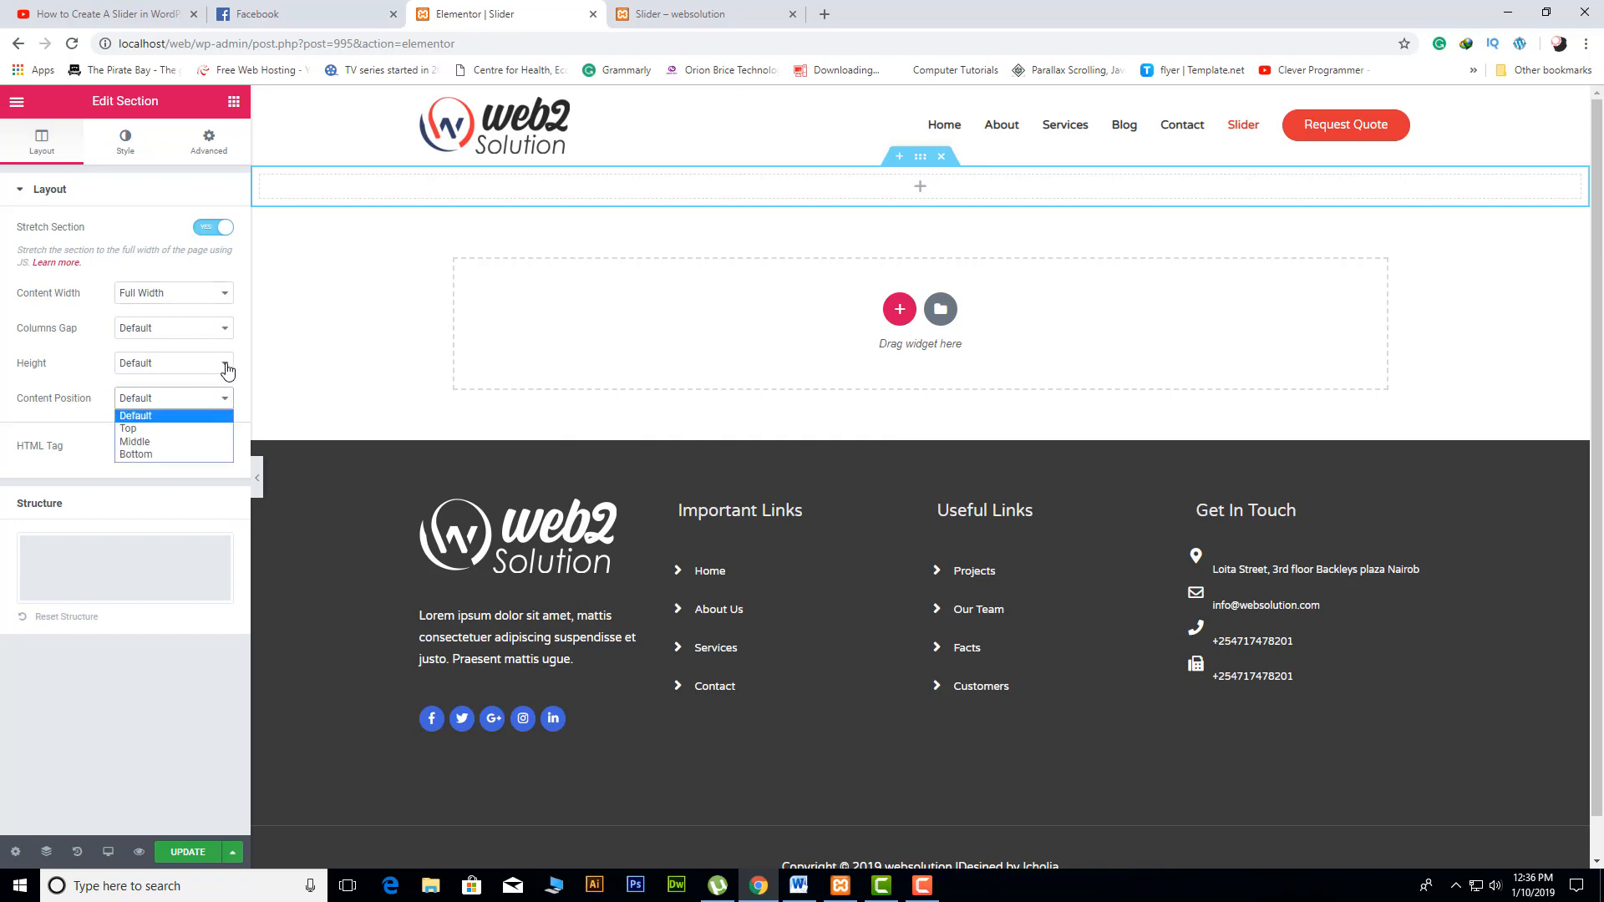
left_click(225, 365)
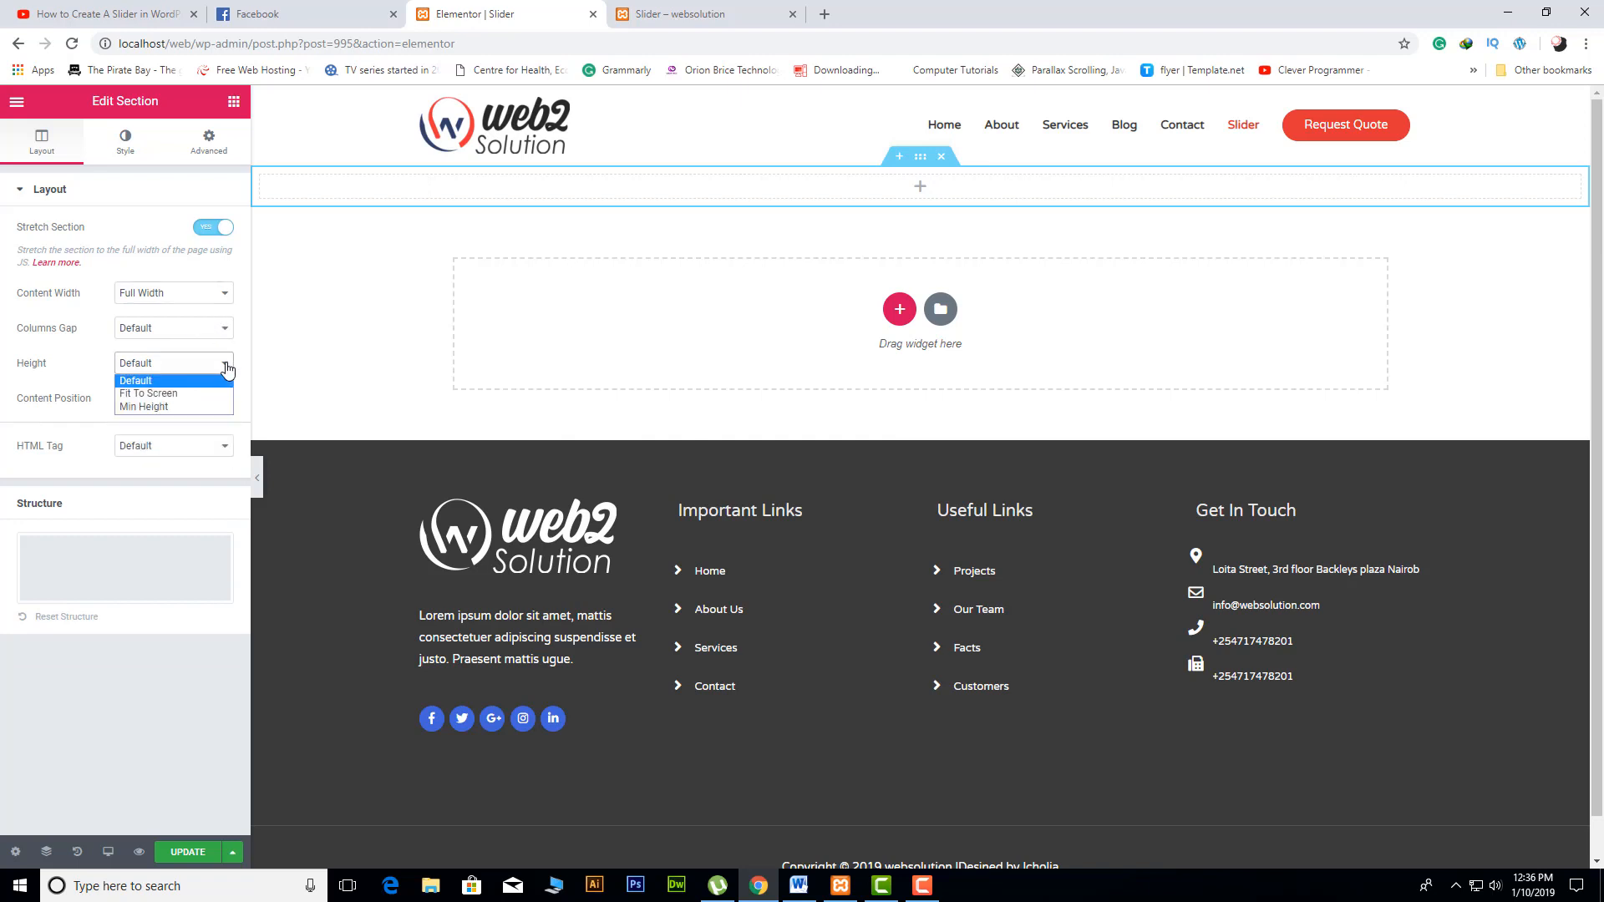
left_click(179, 406)
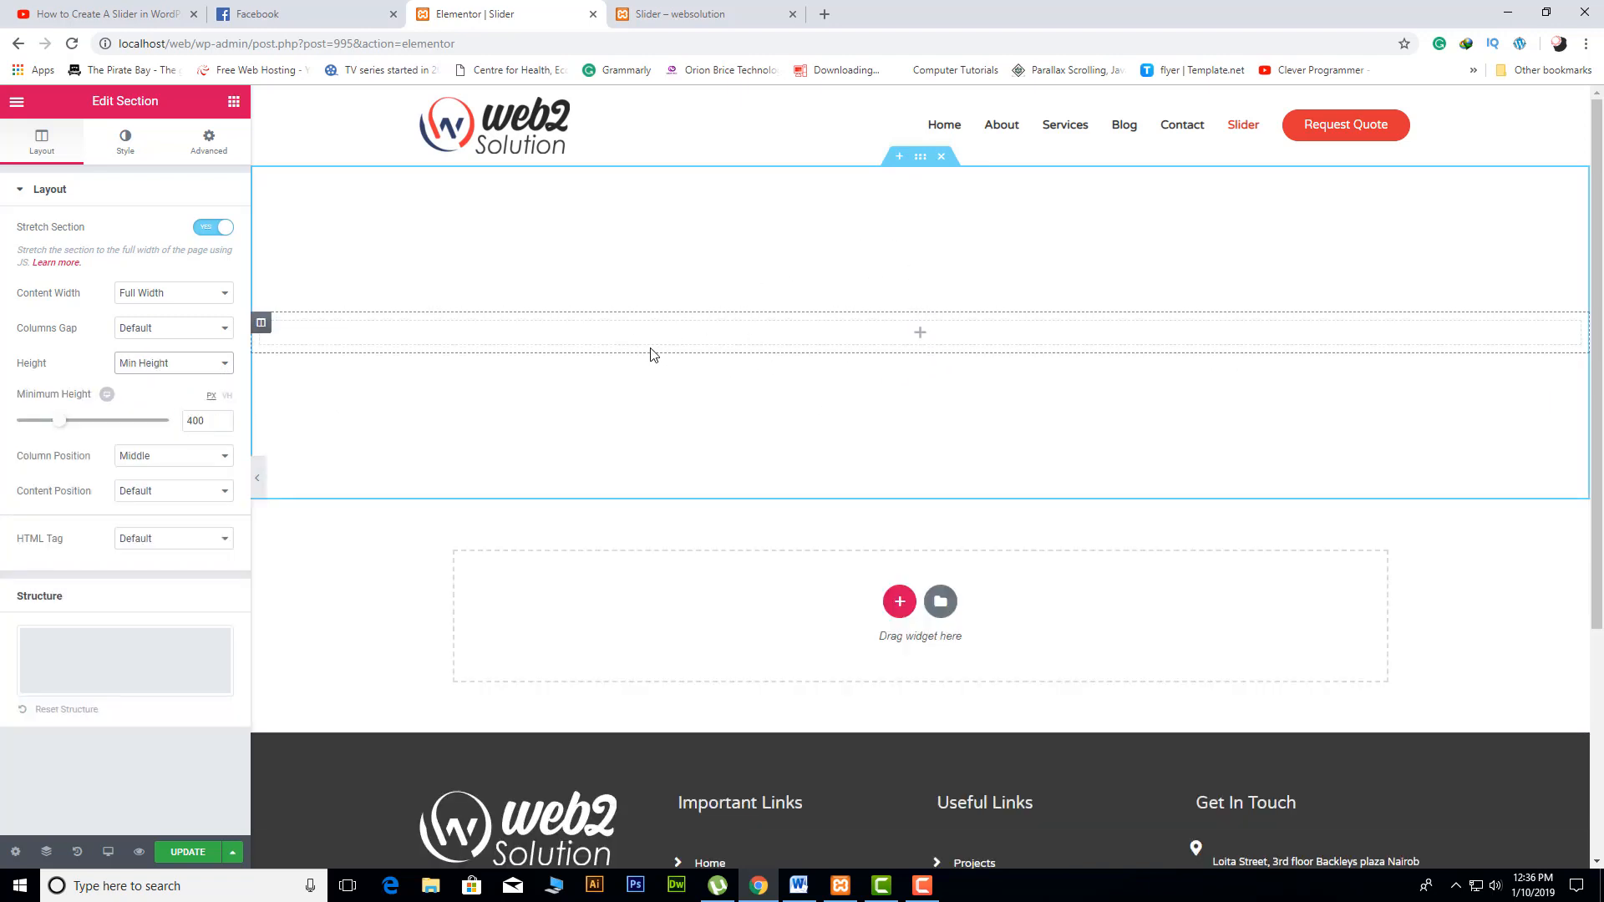
Step: Place a Smart Slider widget in the empty section and choose the slider named "slider" for it
left_click(233, 102)
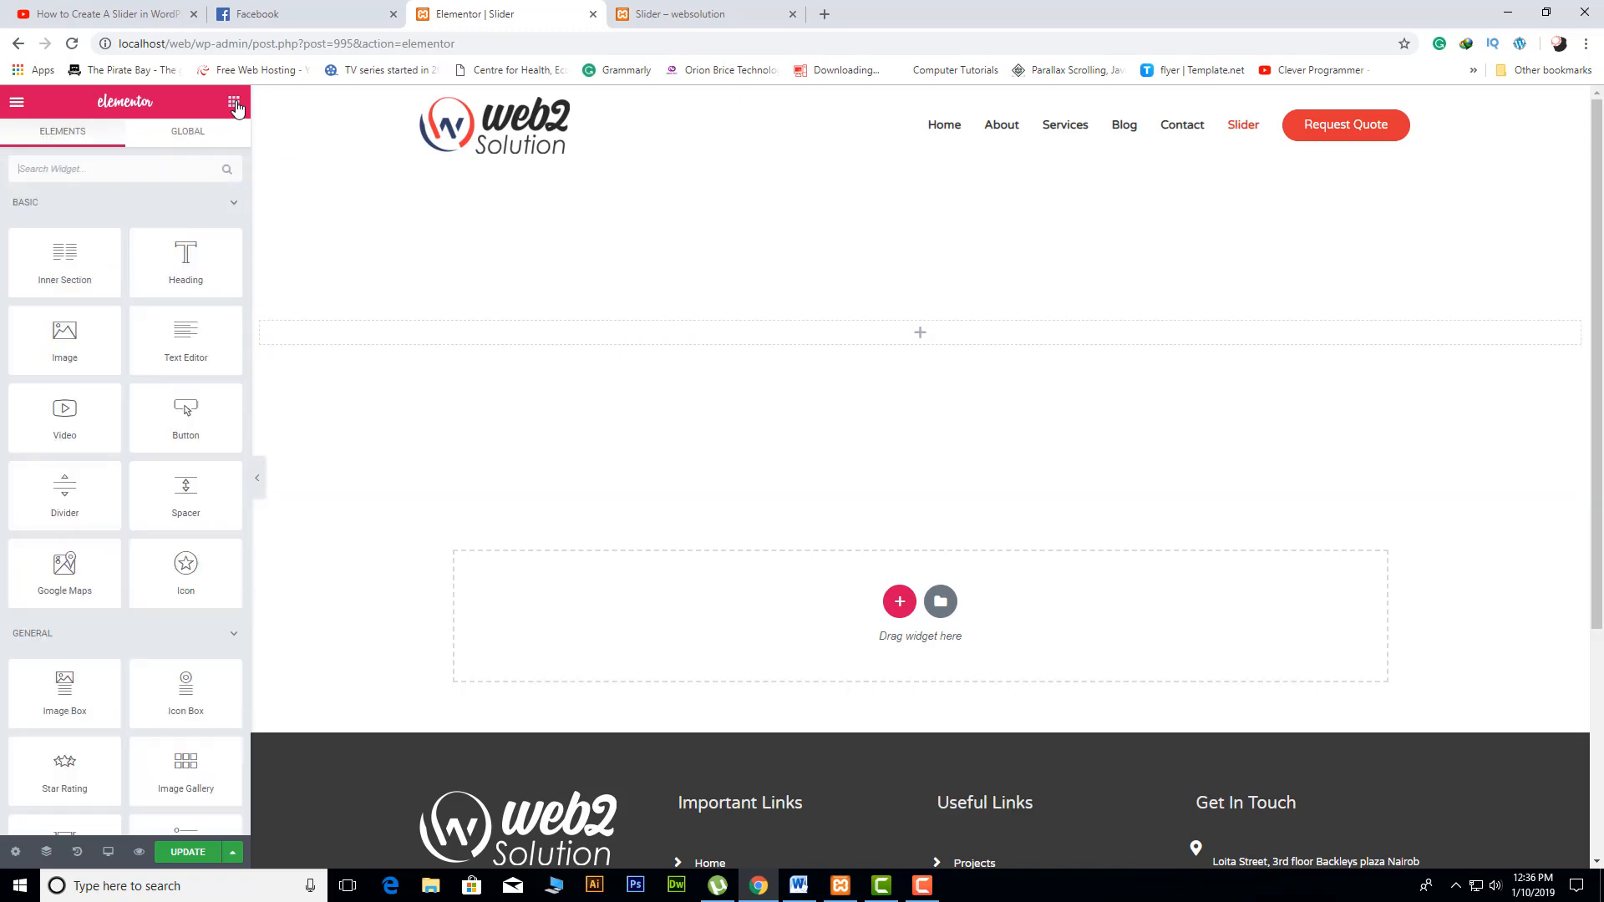
scroll(191, 328, "down", 3)
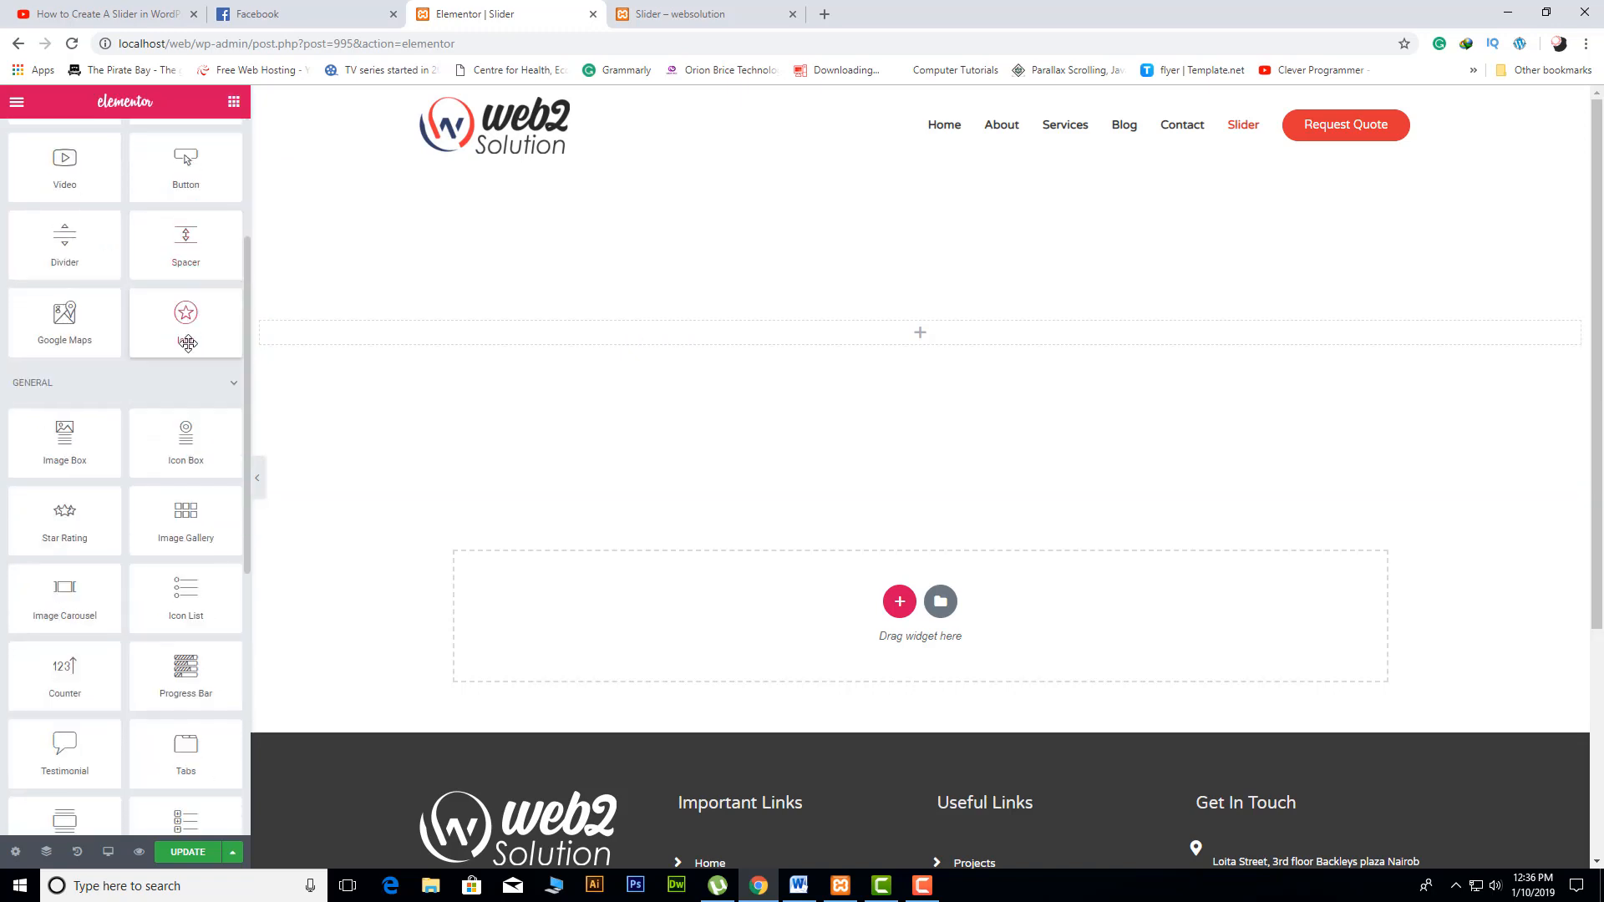
scroll(188, 351, "down", 1)
scroll(188, 350, "down", 2)
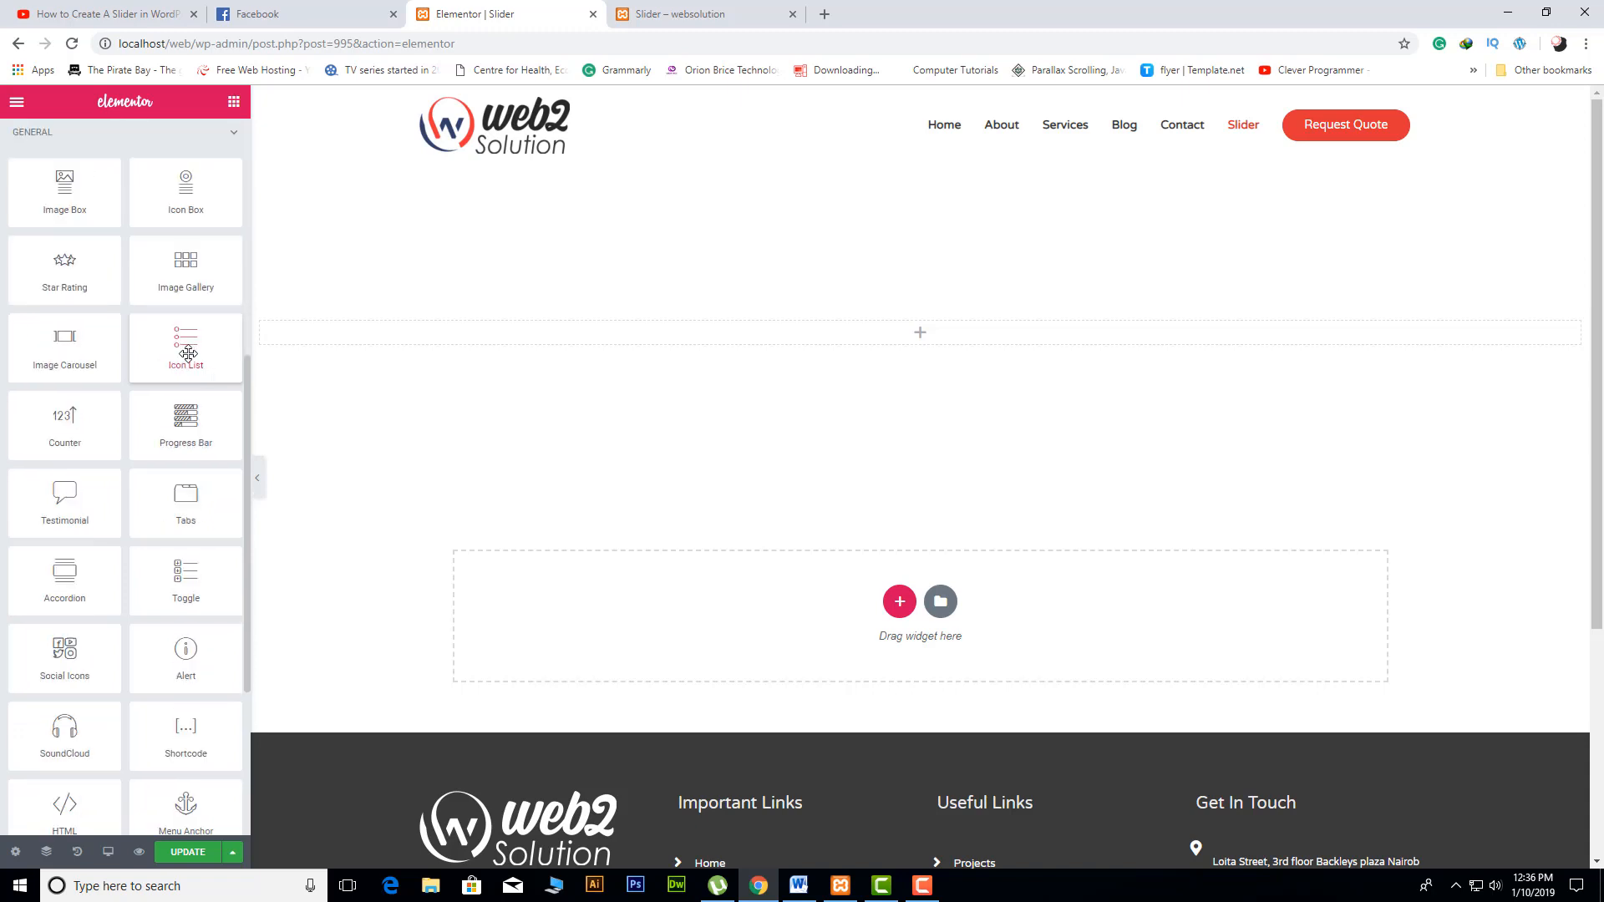
scroll(186, 351, "down", 3)
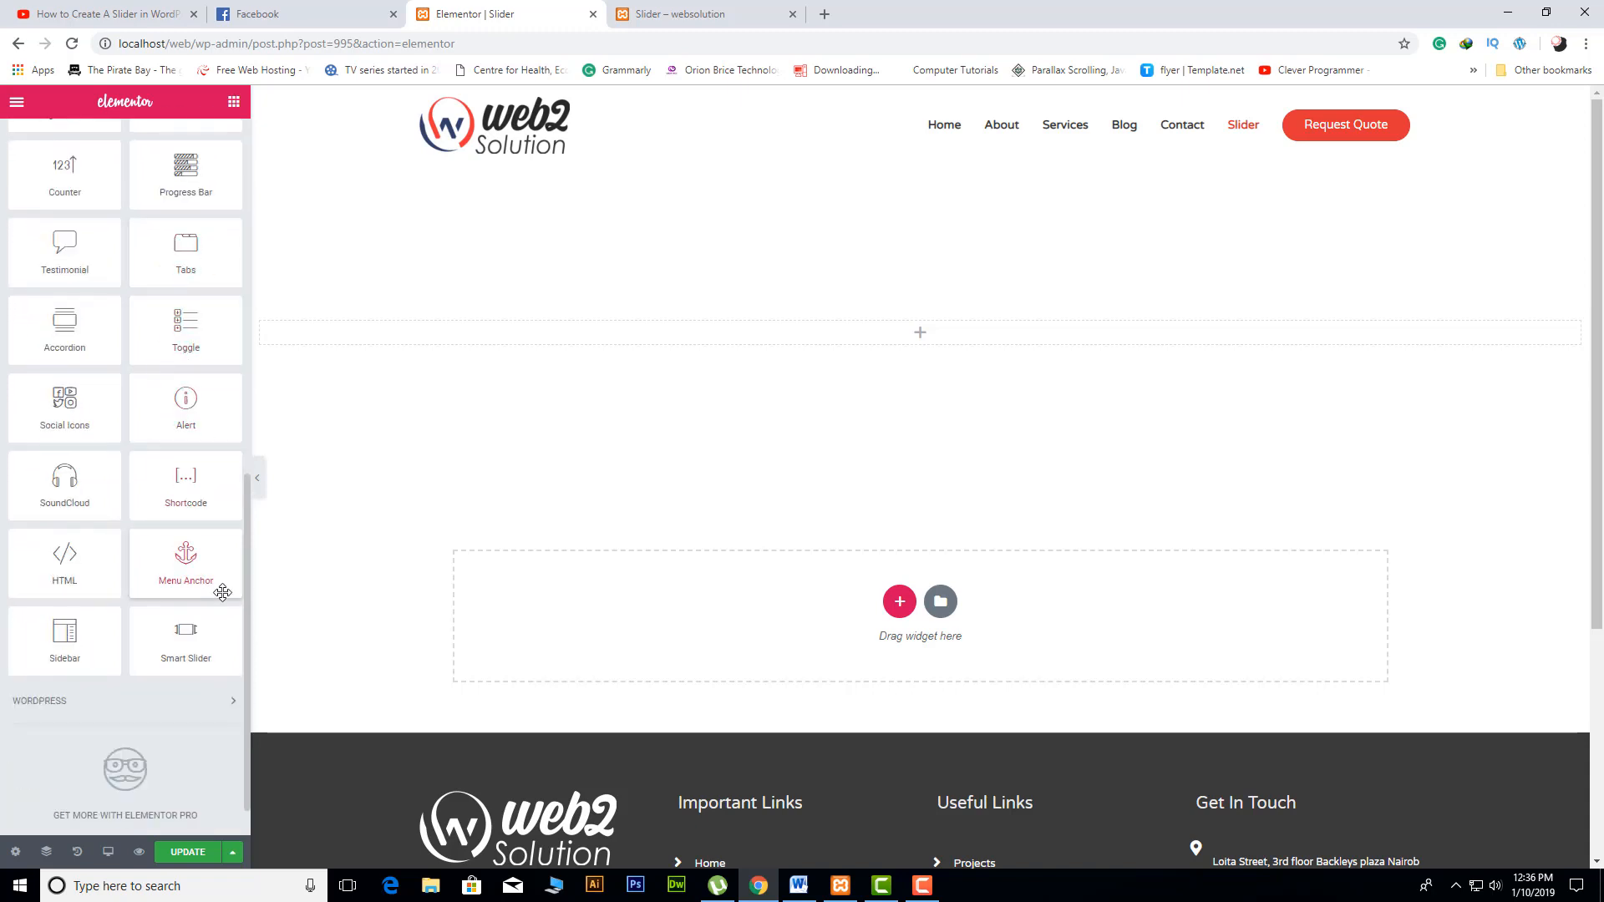
left_click_drag(194, 629, 918, 334)
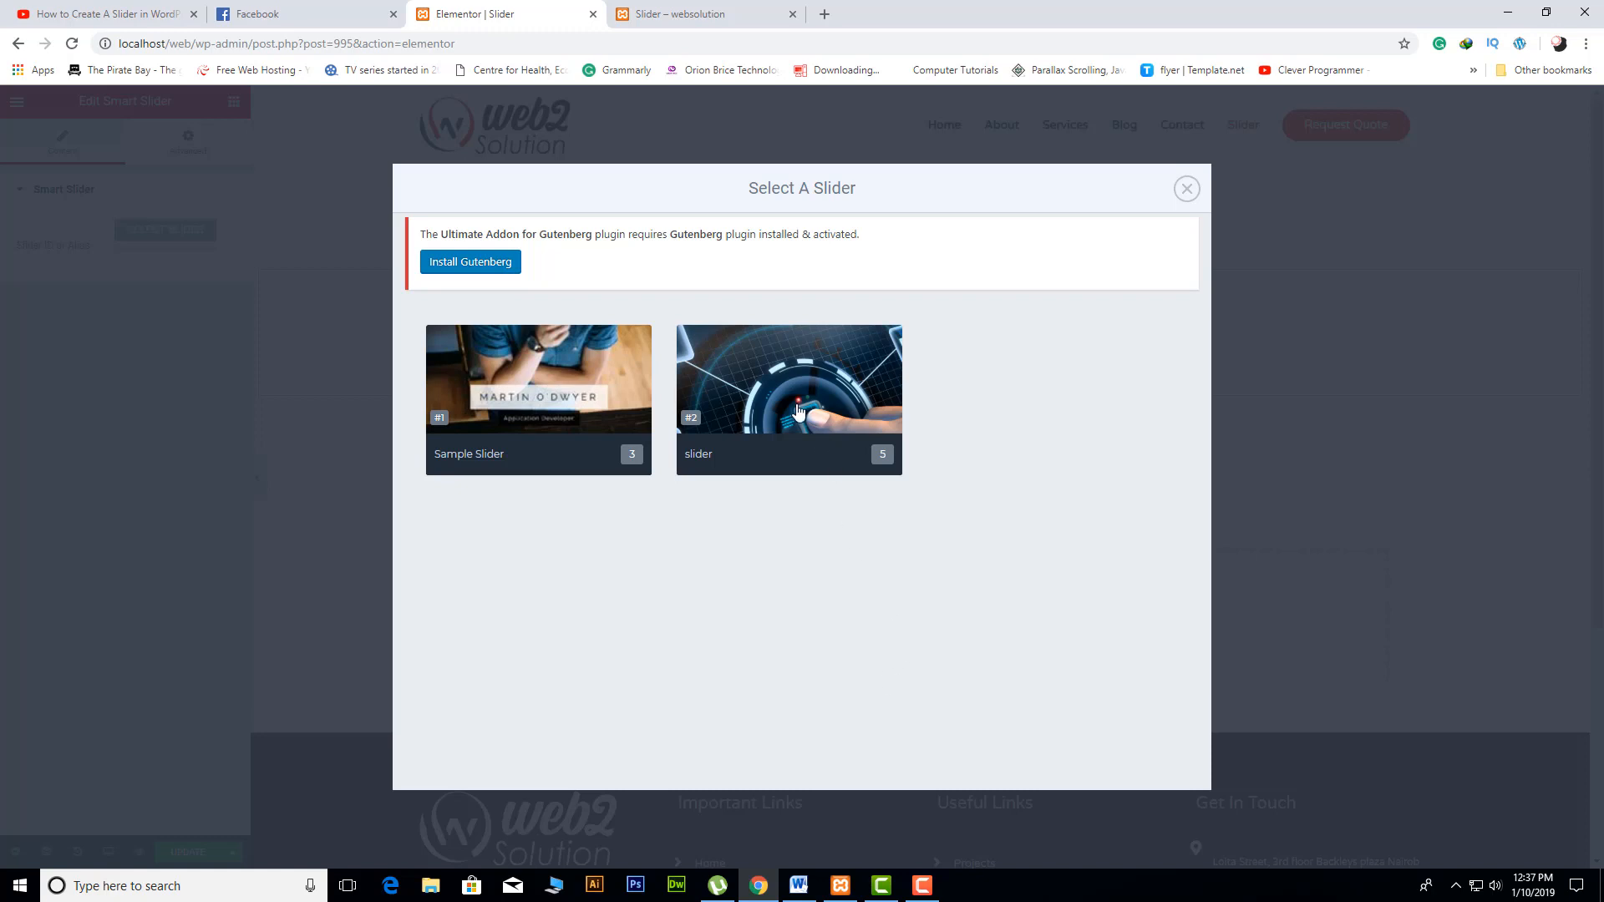
left_click(798, 410)
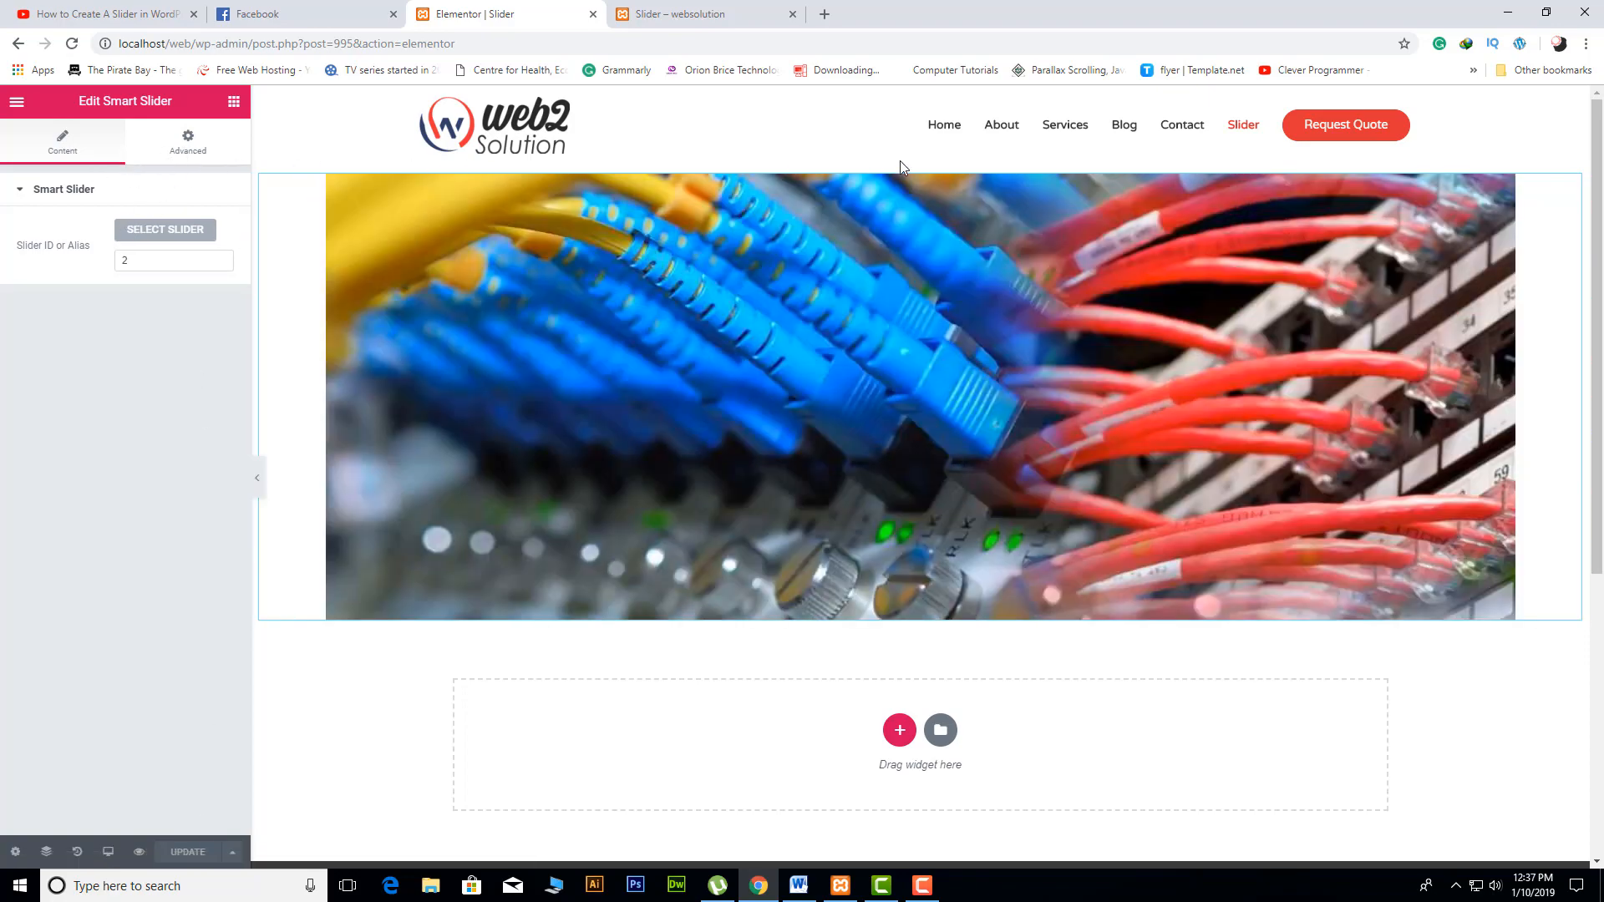
Step: Set the height of the section containing the slider to Fit To Screen
mouse_move(917, 206)
left_click(922, 162)
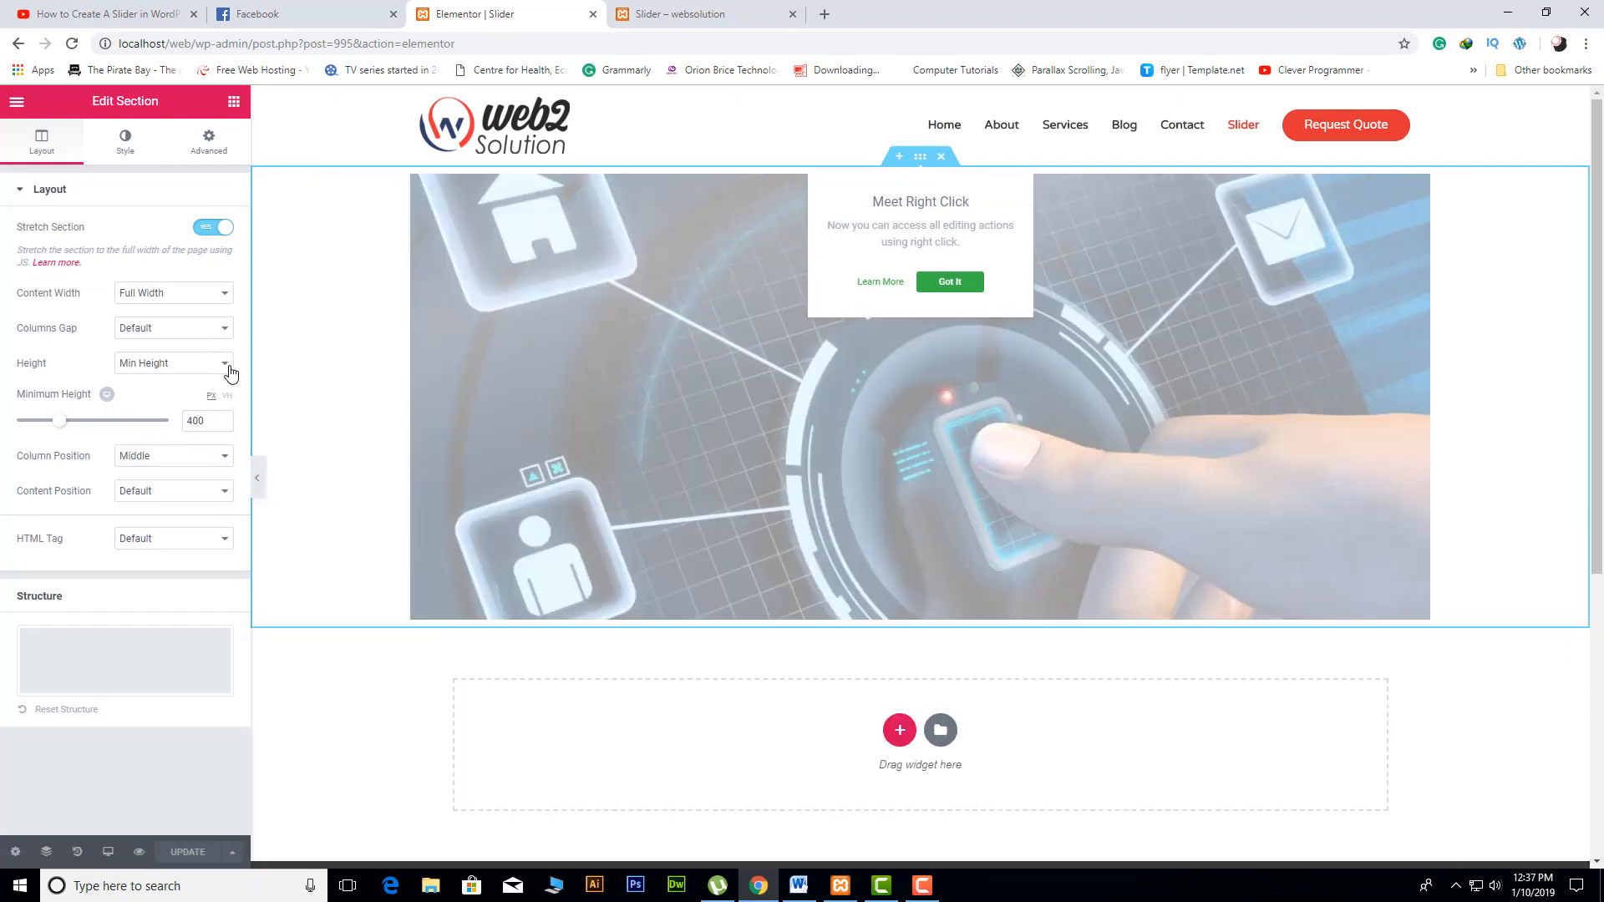
left_click(228, 364)
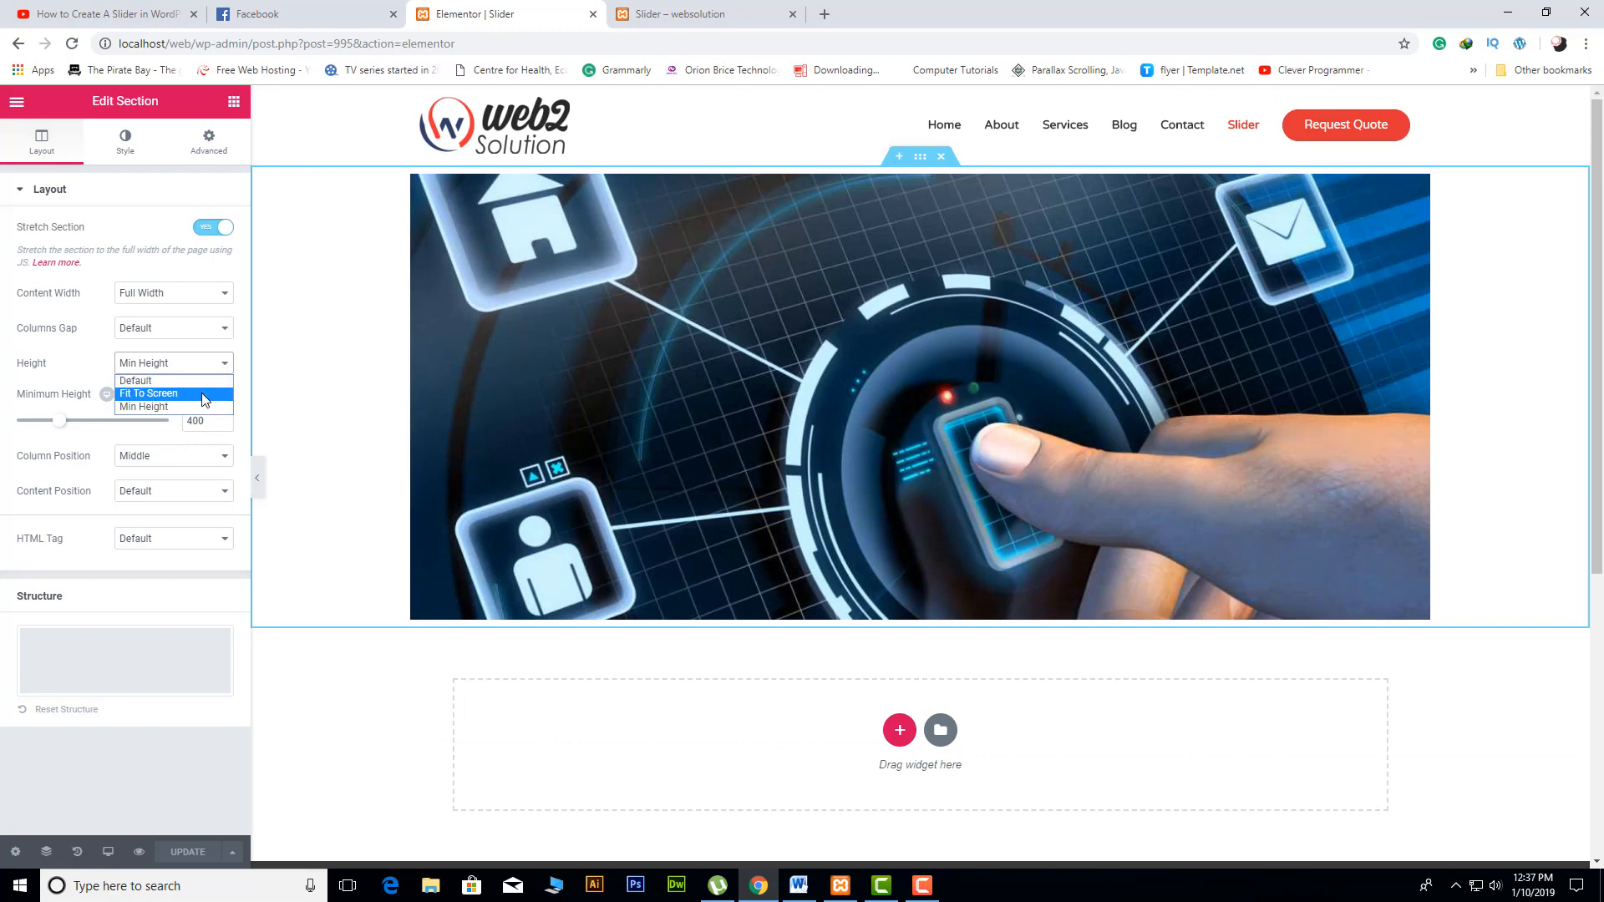
left_click(203, 394)
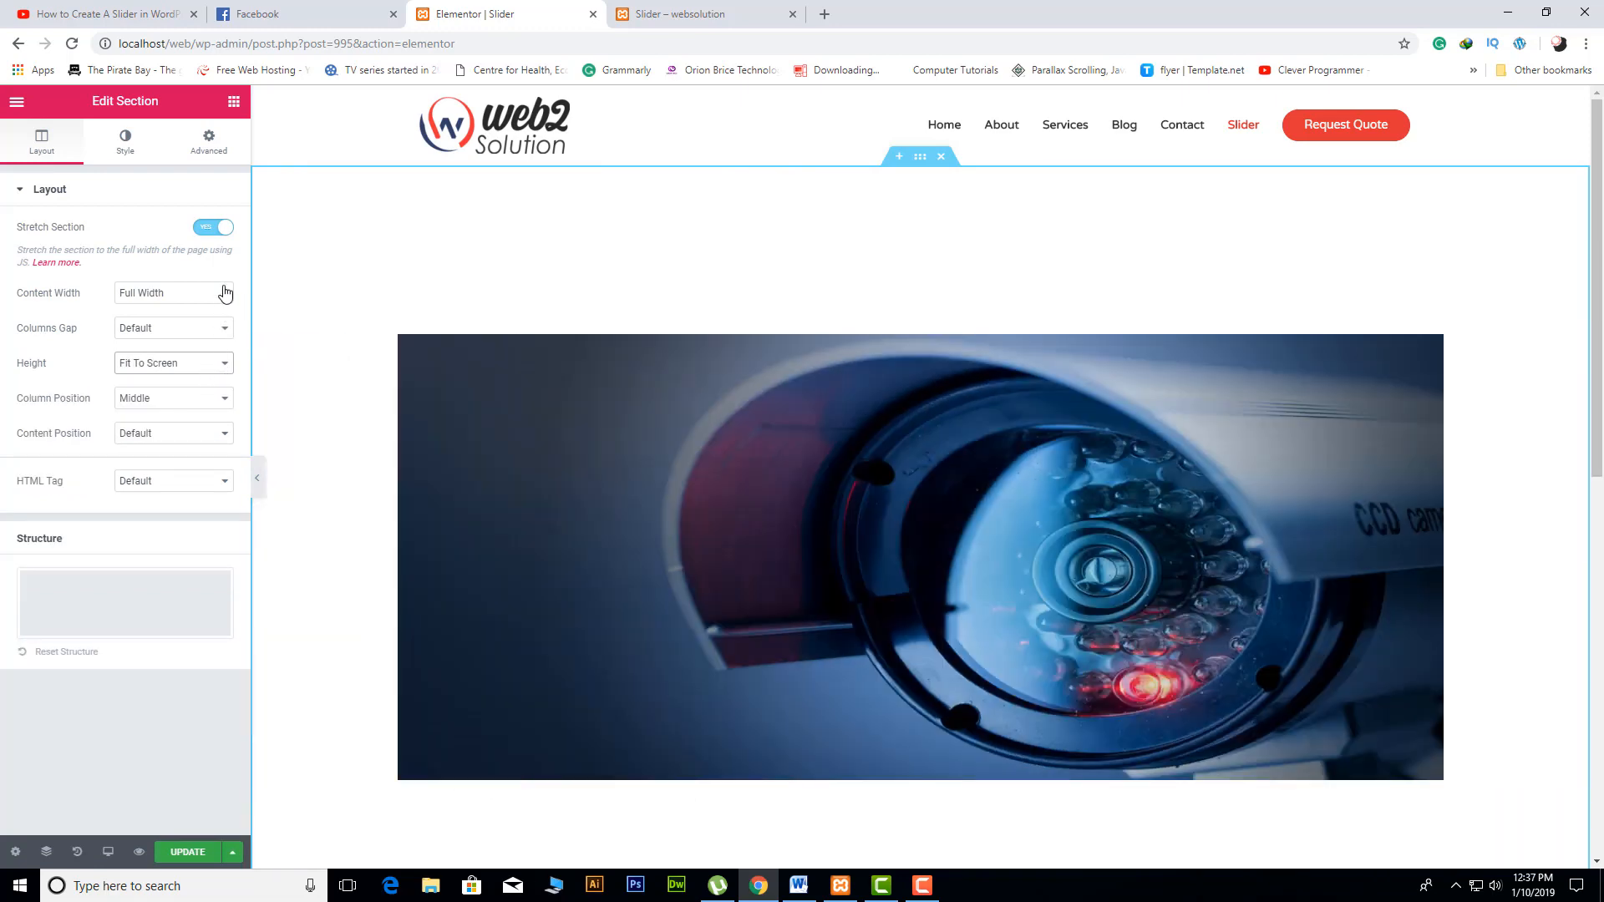
Step: Check the section's content width options and its style, advanced and responsive settings
left_click(228, 298)
left_click(228, 297)
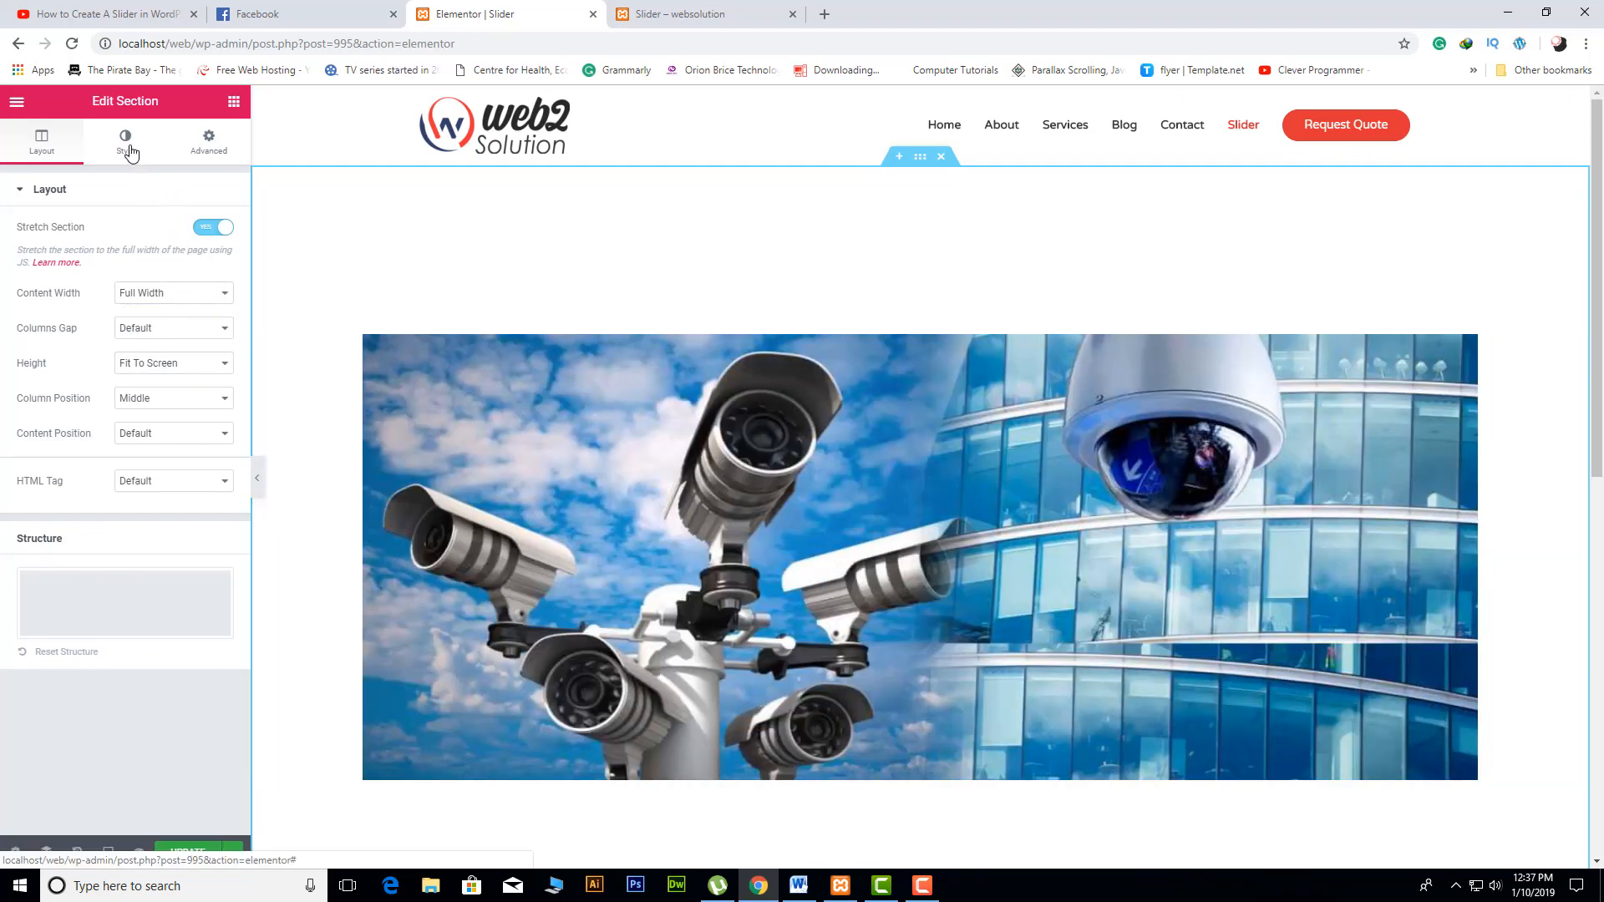
left_click(128, 149)
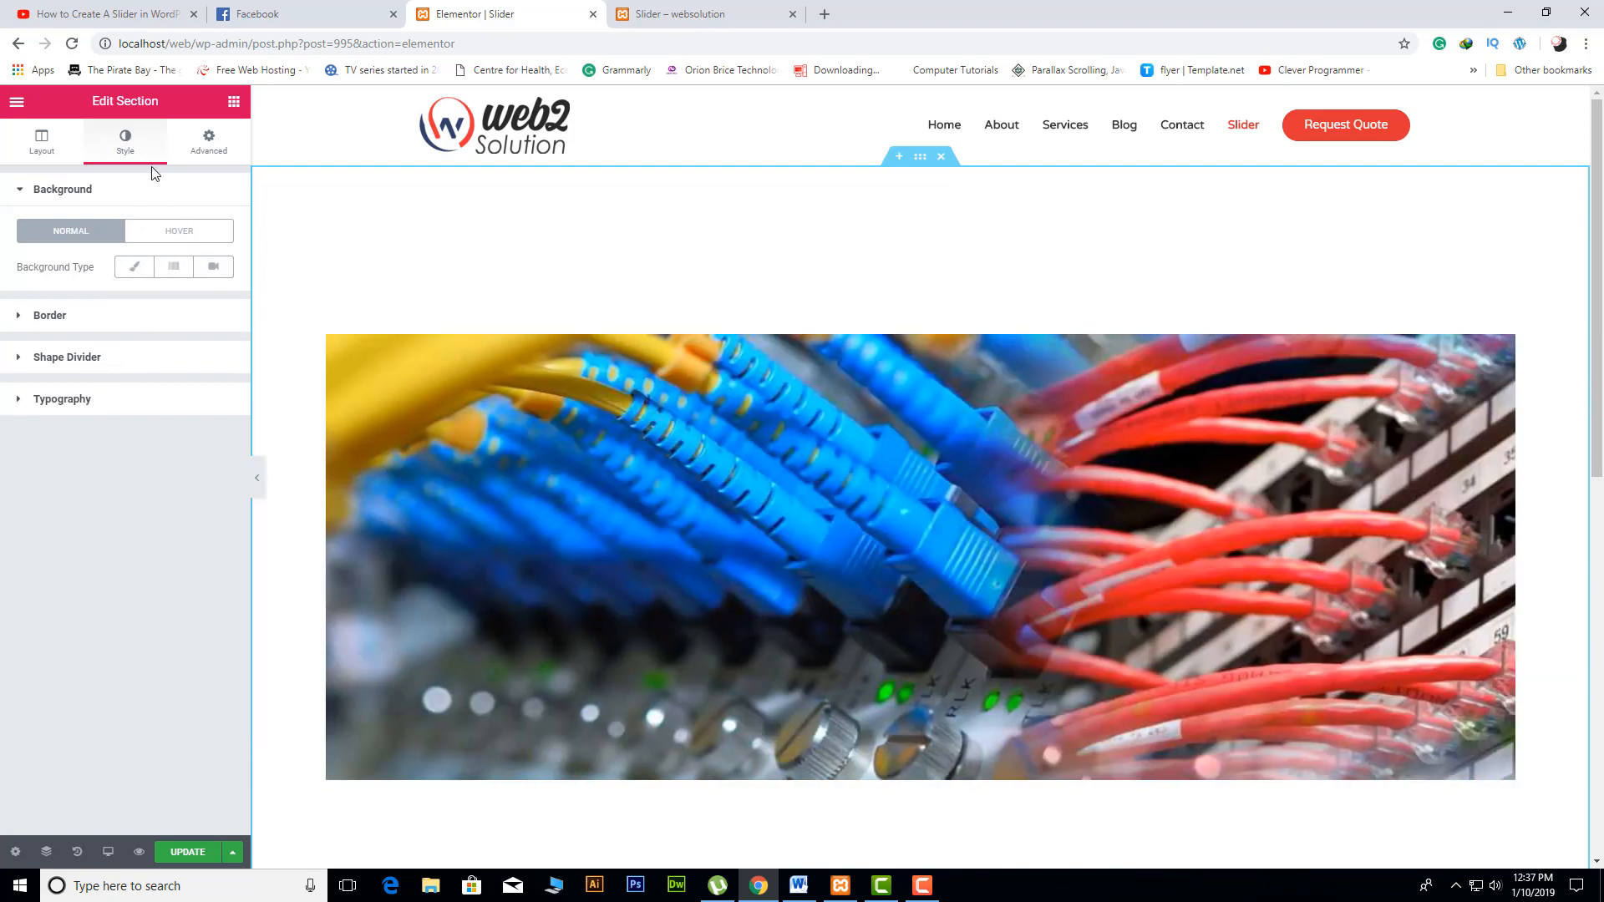
left_click(207, 142)
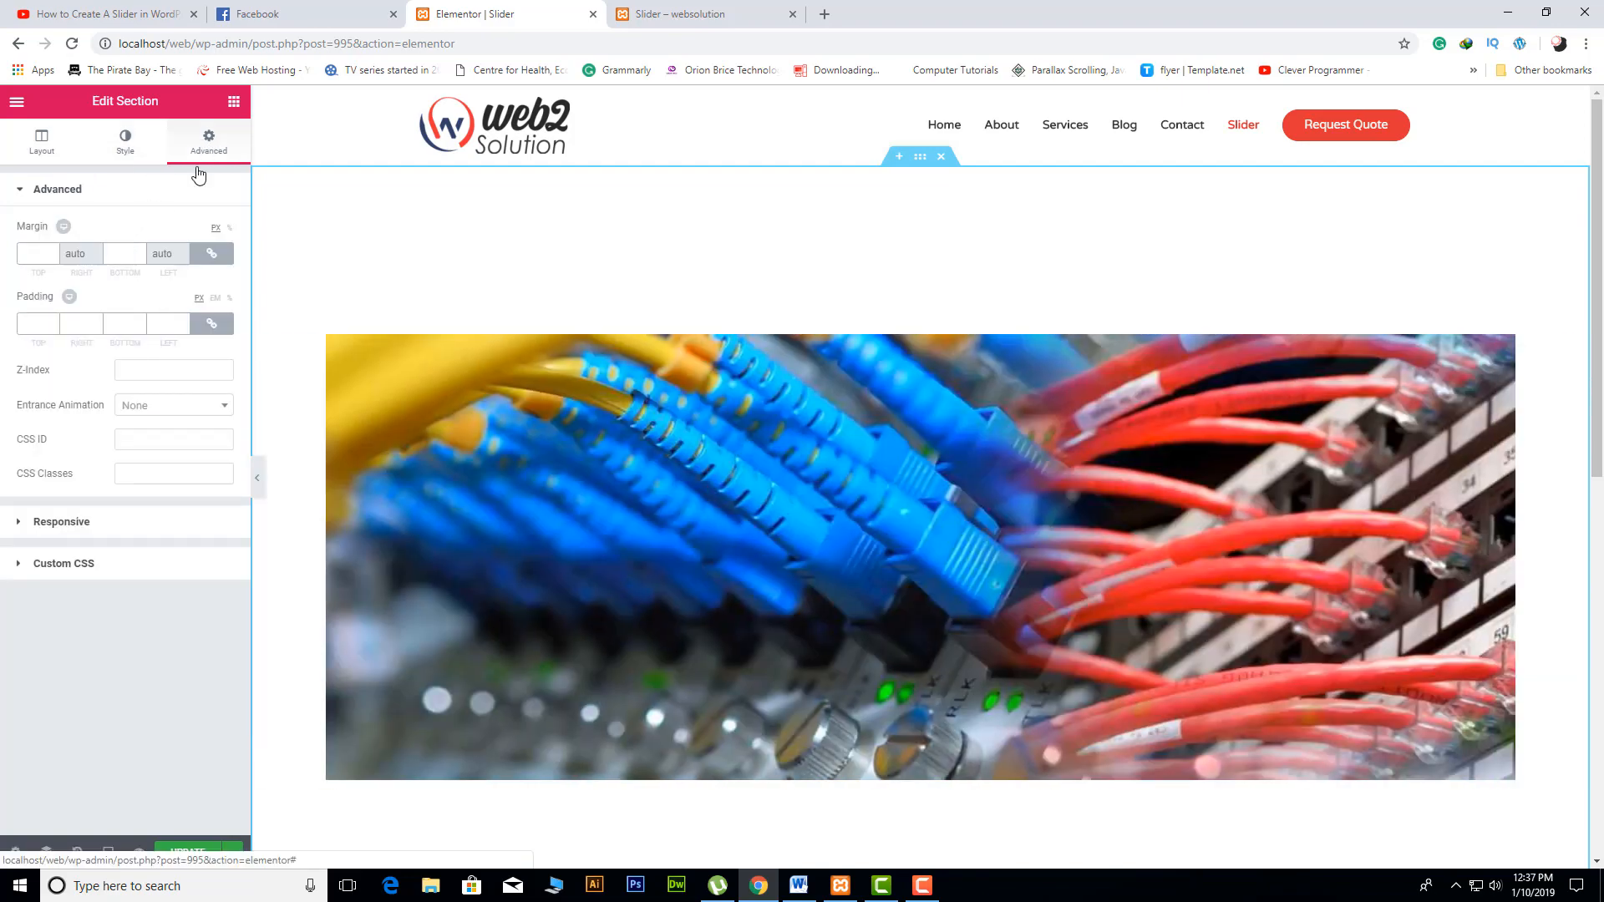
left_click(122, 528)
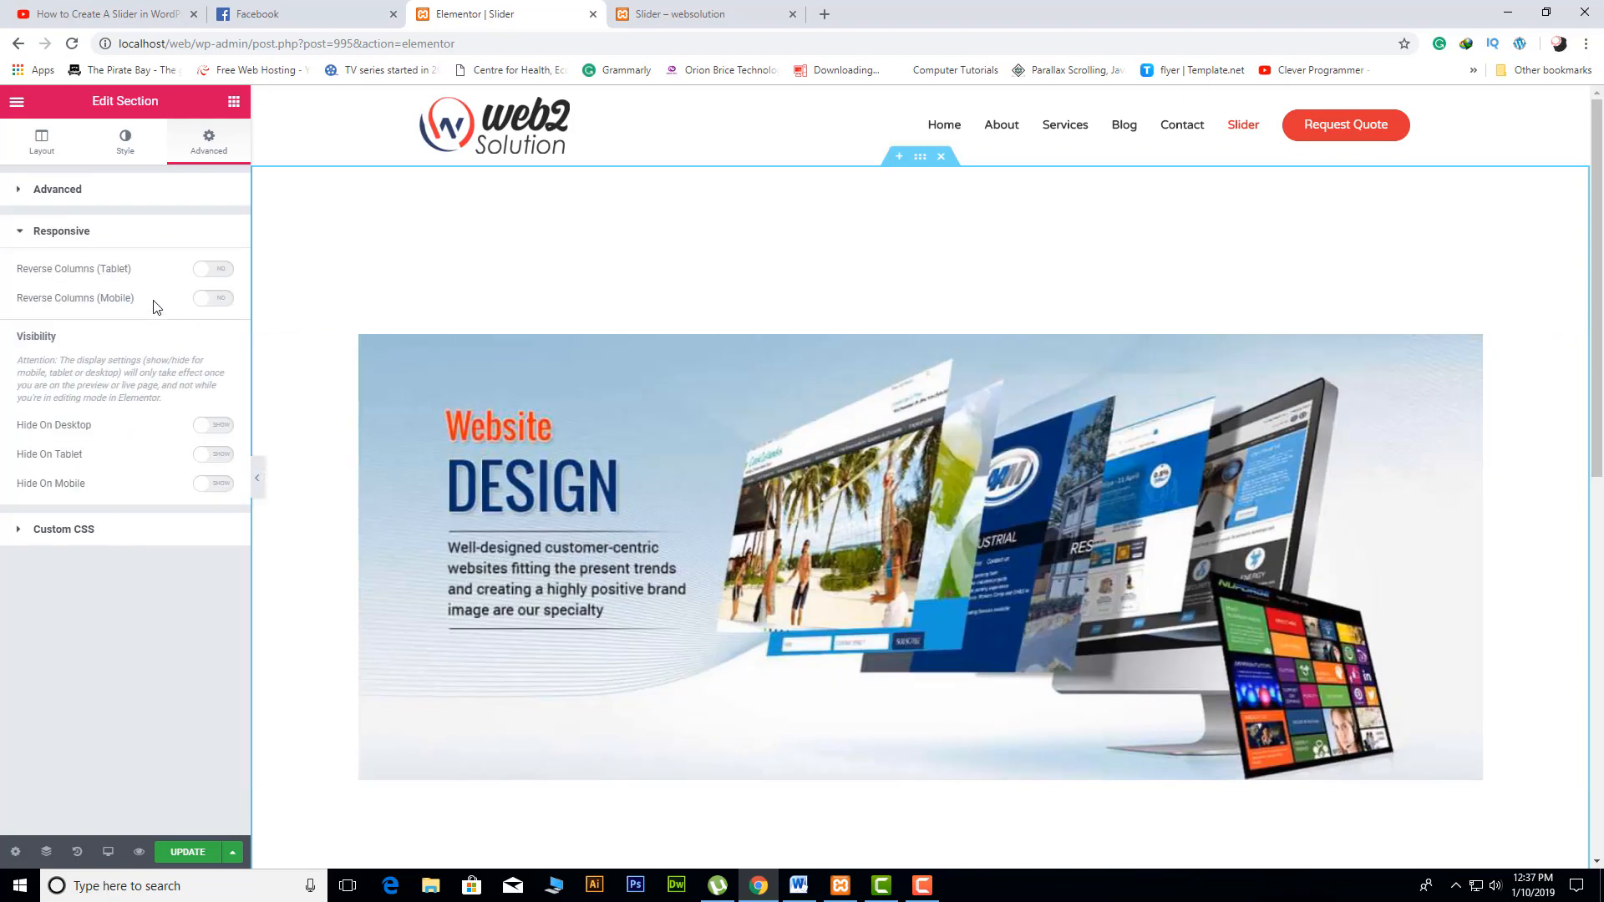
Step: Check the slider section's columns gap and content width options
left_click(43, 140)
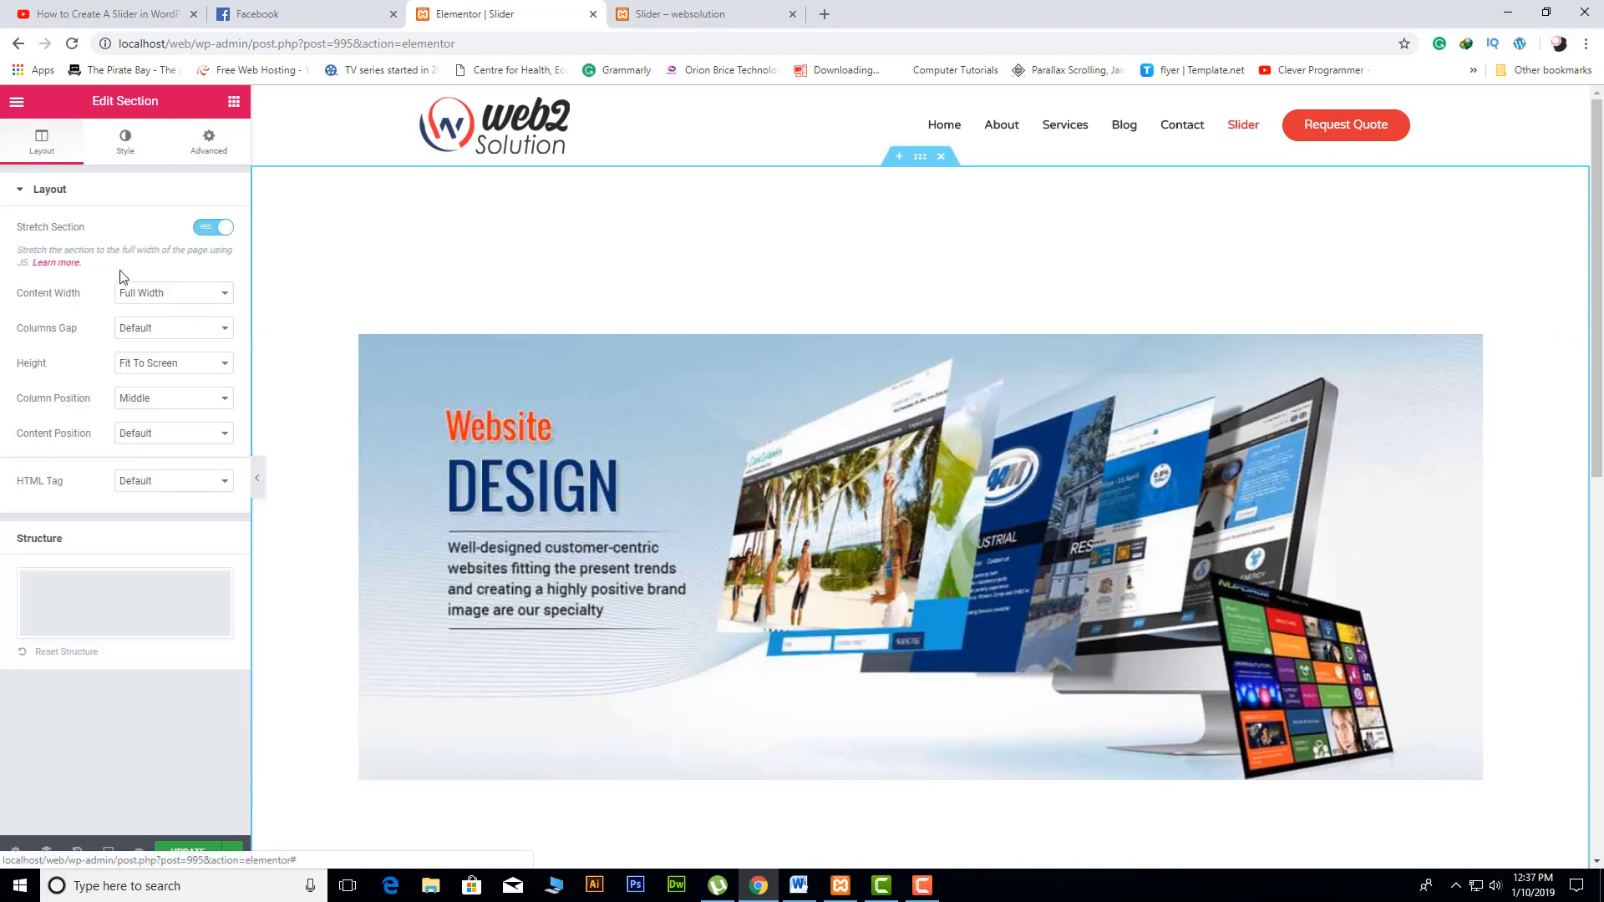
left_click(226, 331)
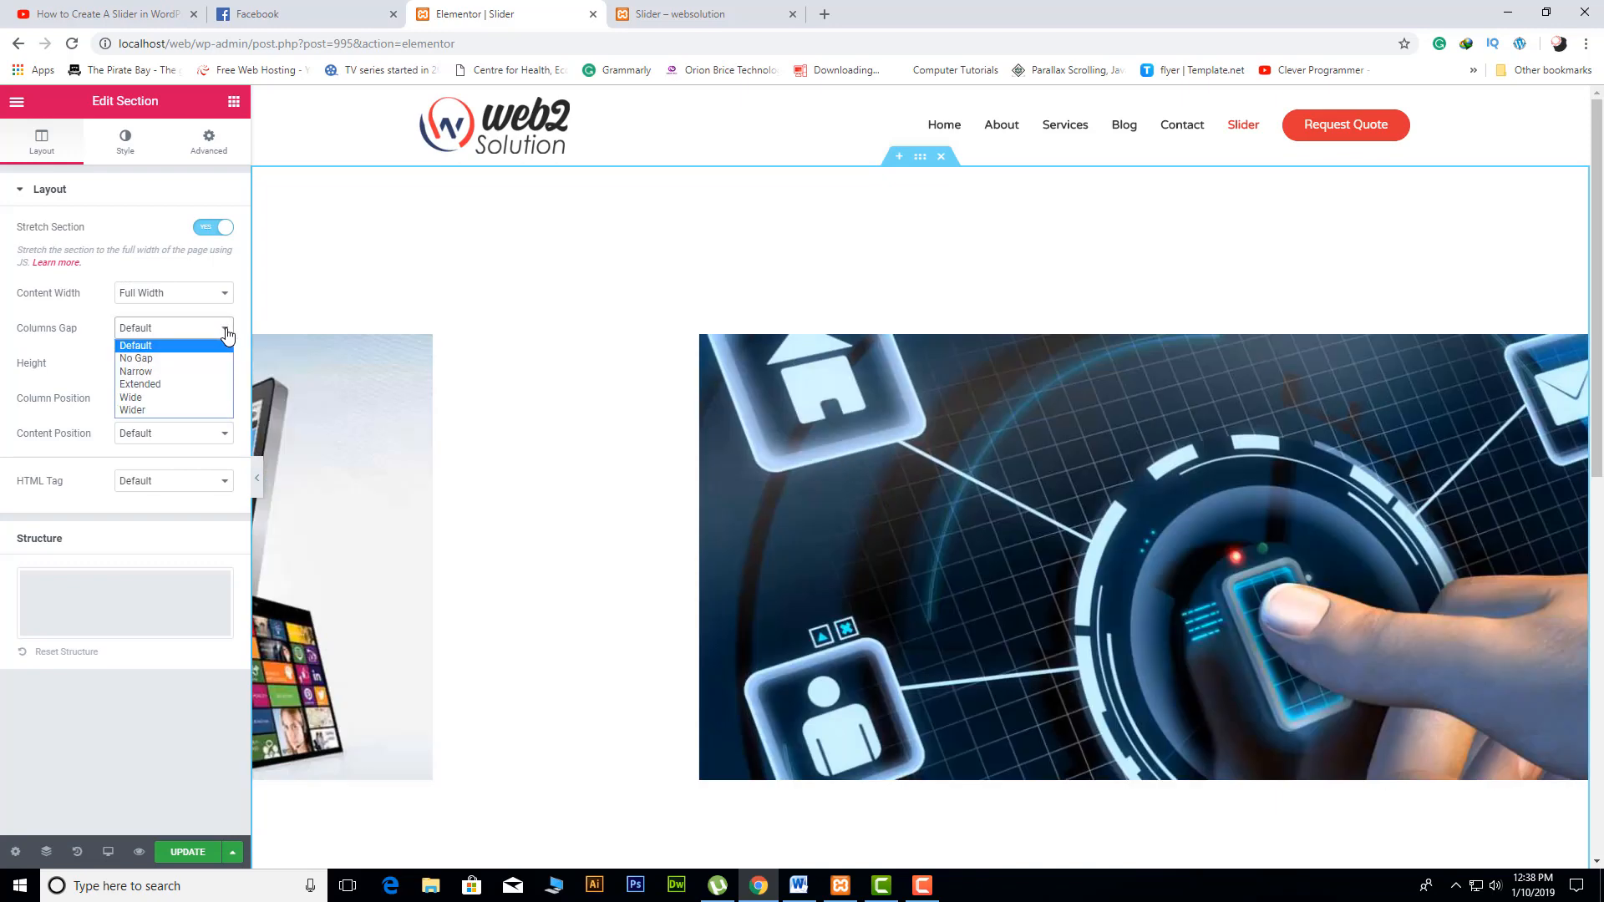
left_click(227, 335)
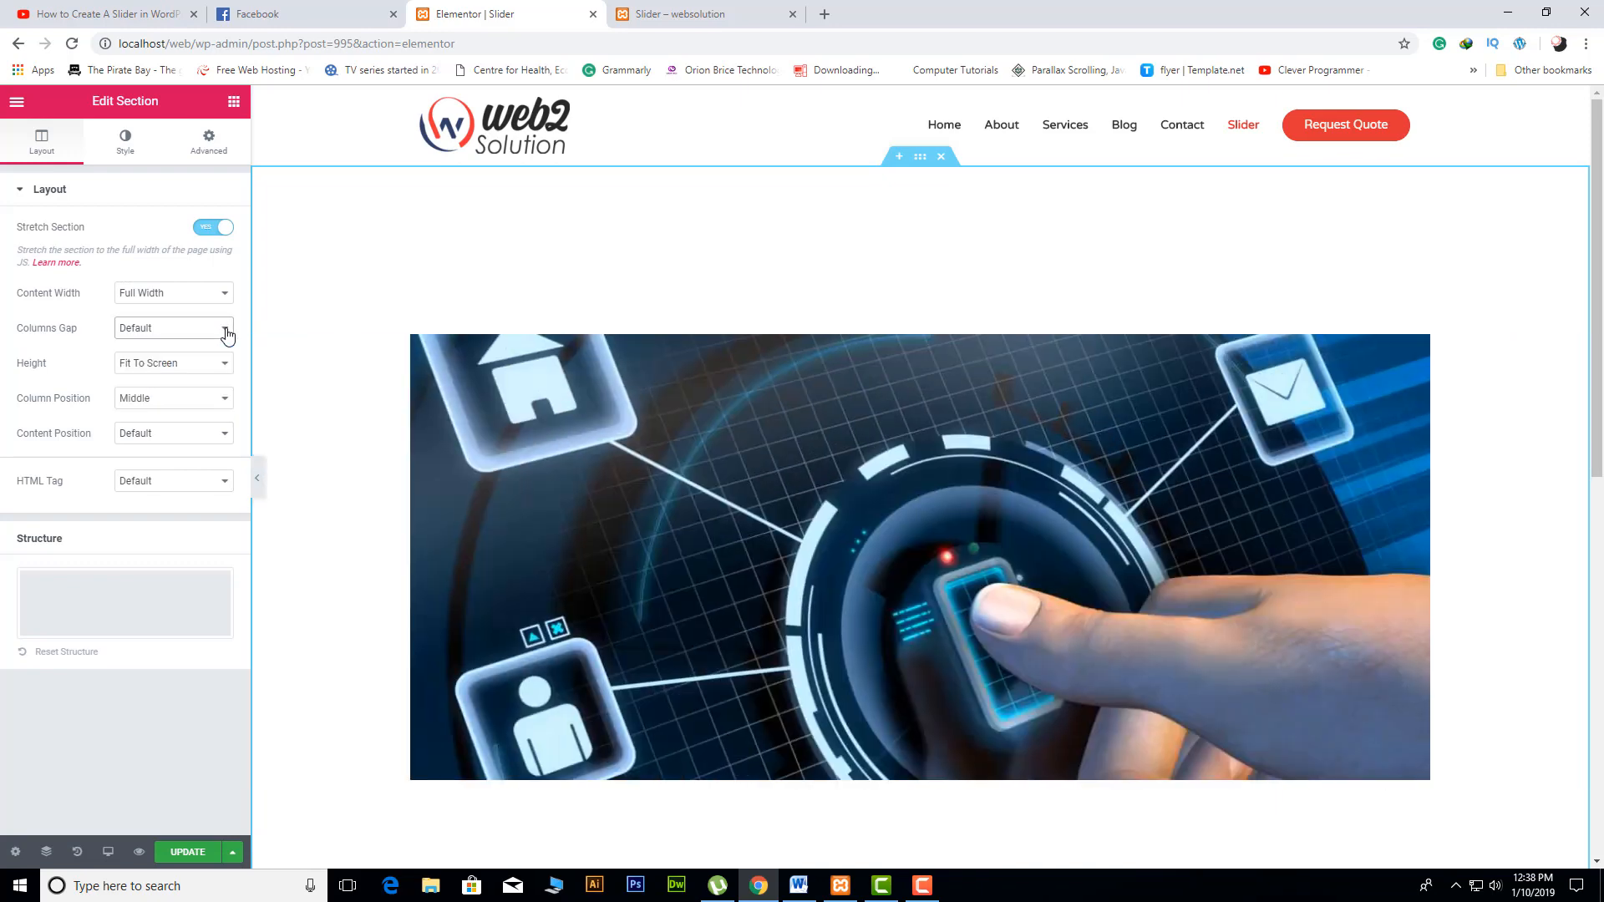
left_click(226, 334)
left_click(226, 328)
left_click(227, 297)
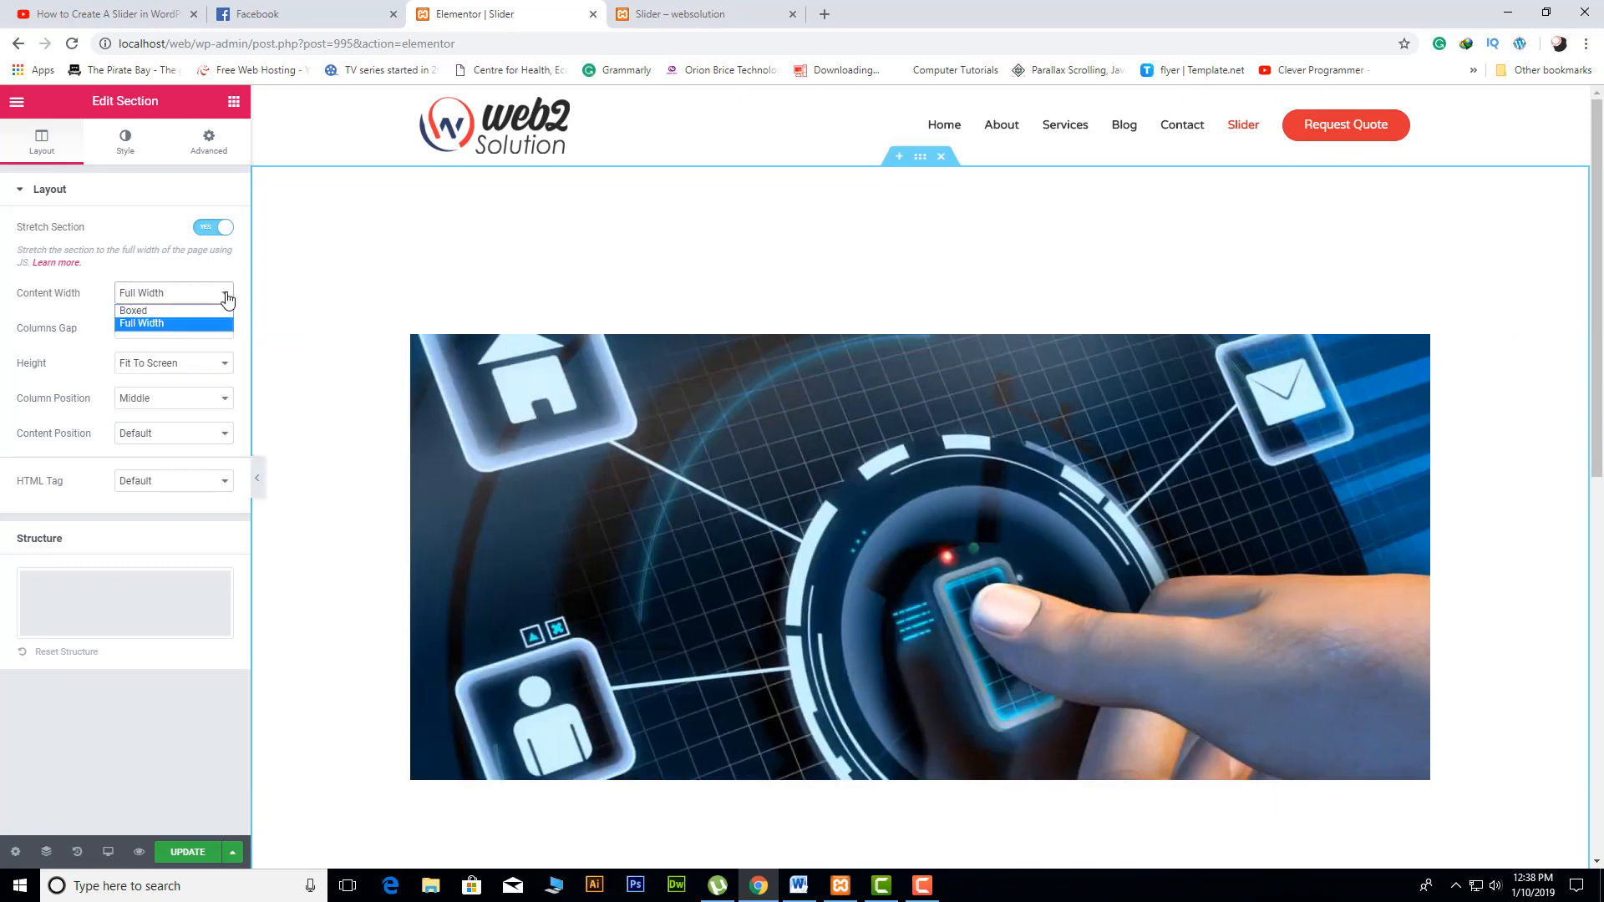
left_click(227, 298)
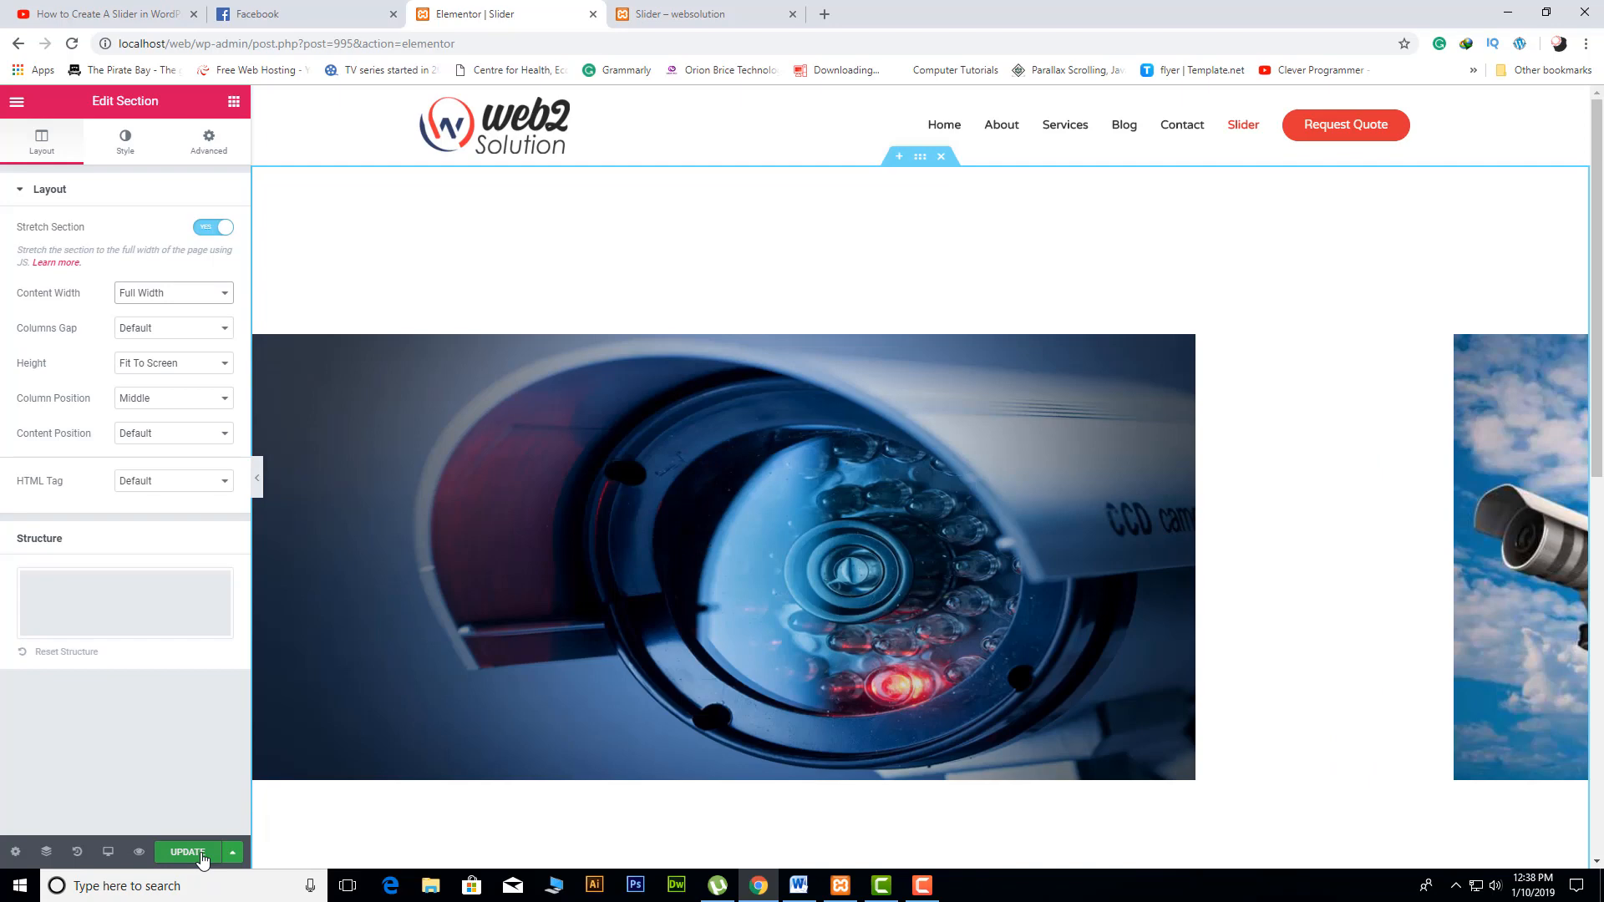
Step: Update the page and reload the live Slider page to check how the slider displays
left_click(222, 850)
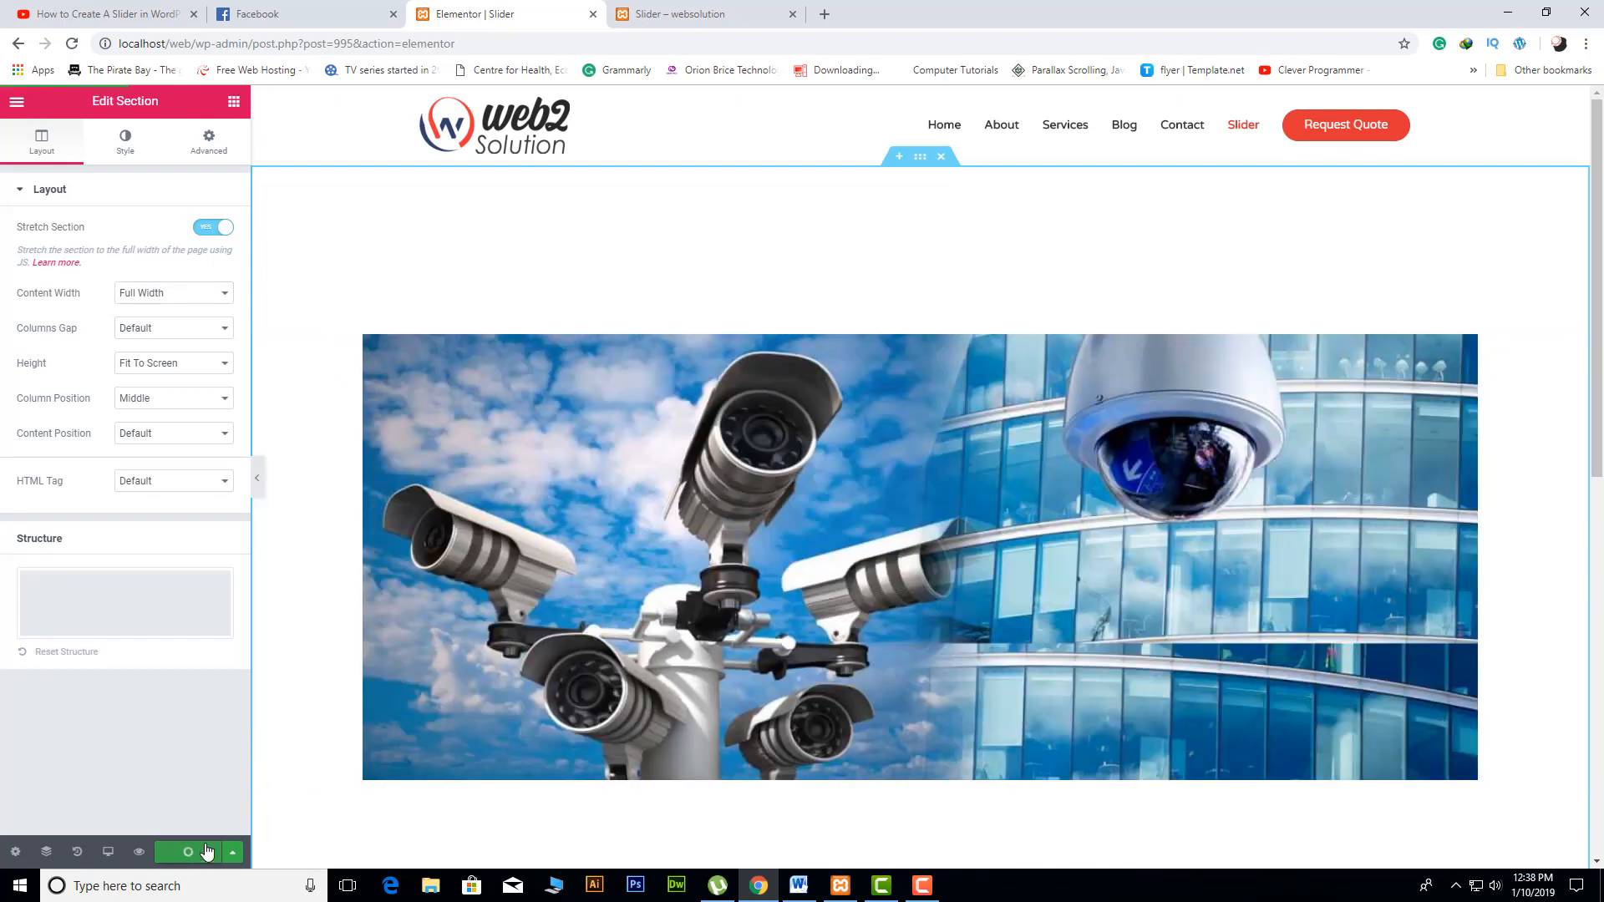
left_click(722, 15)
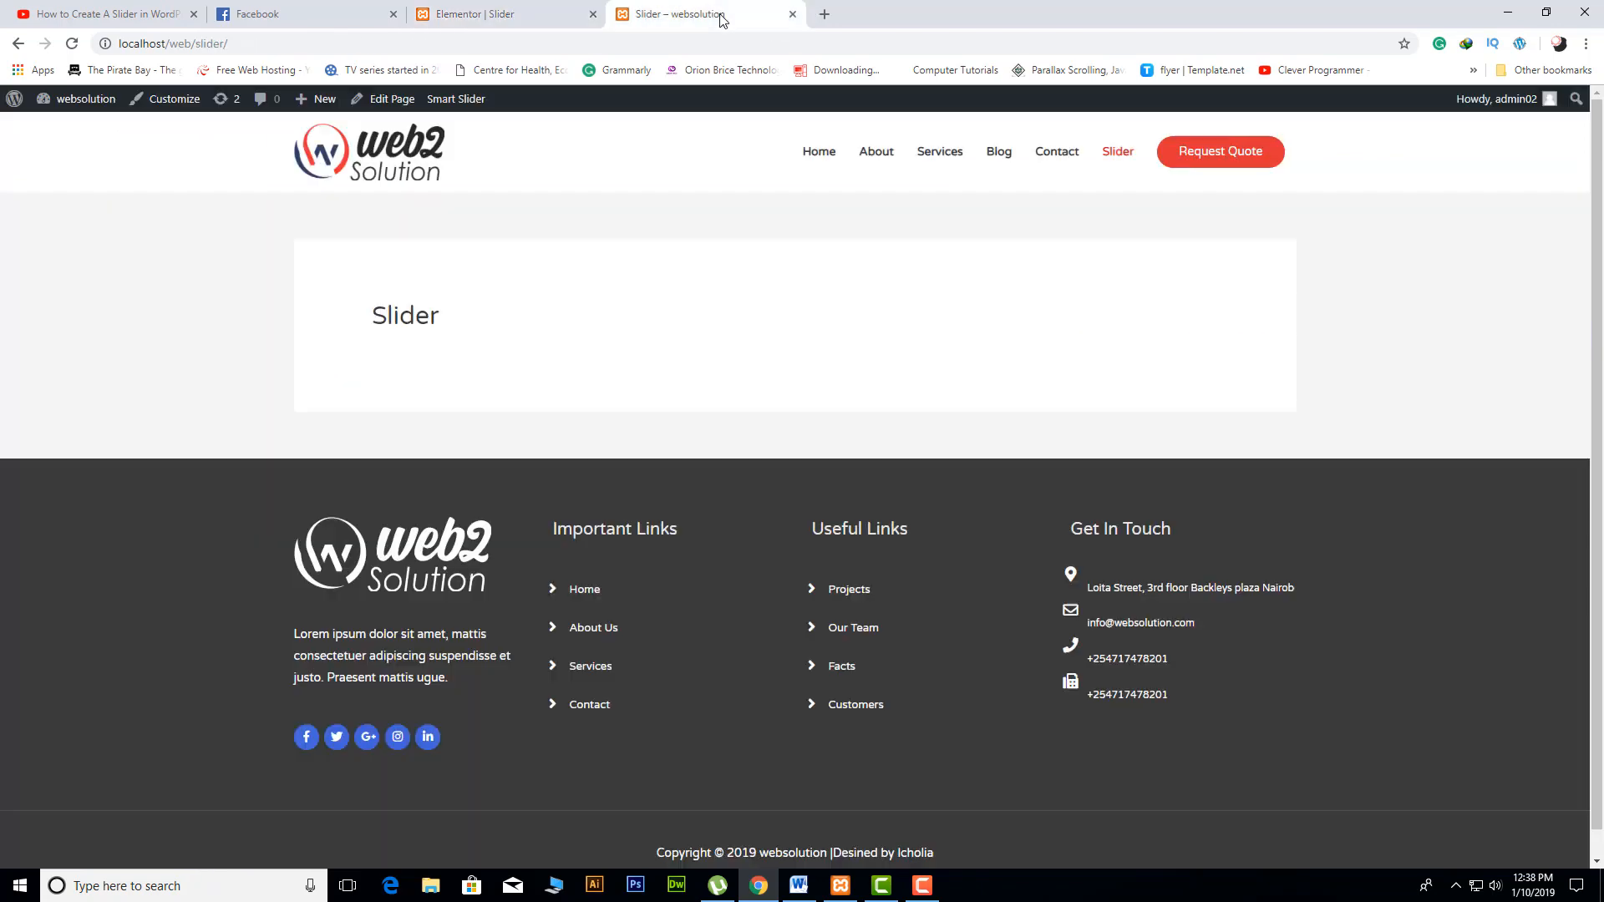
left_click(76, 46)
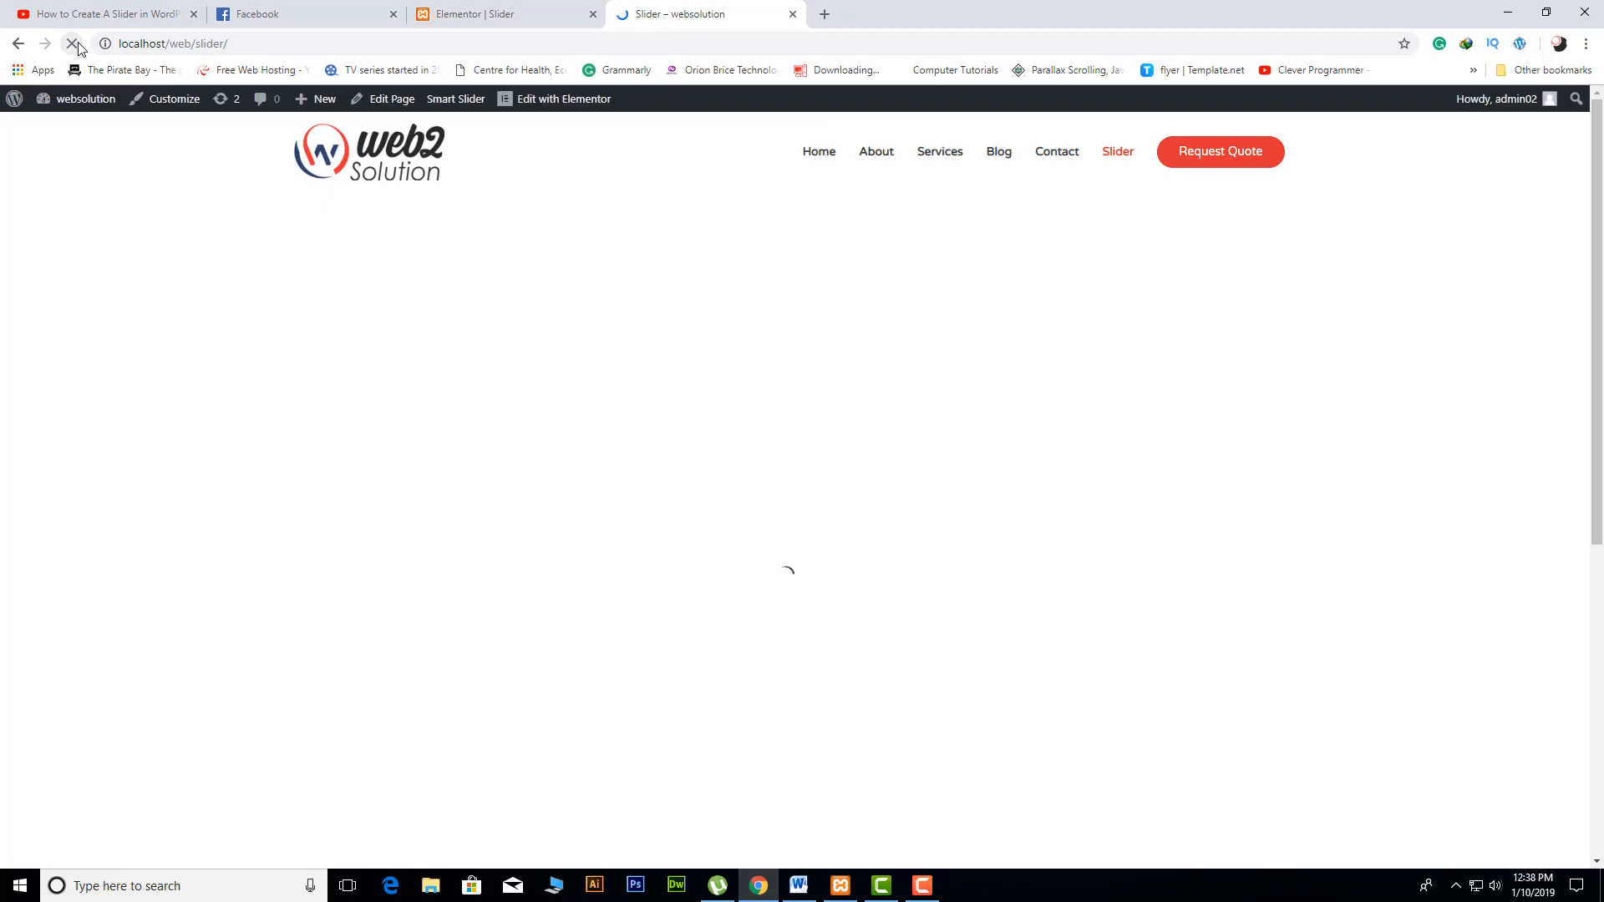
scroll(1489, 308, "down", 4)
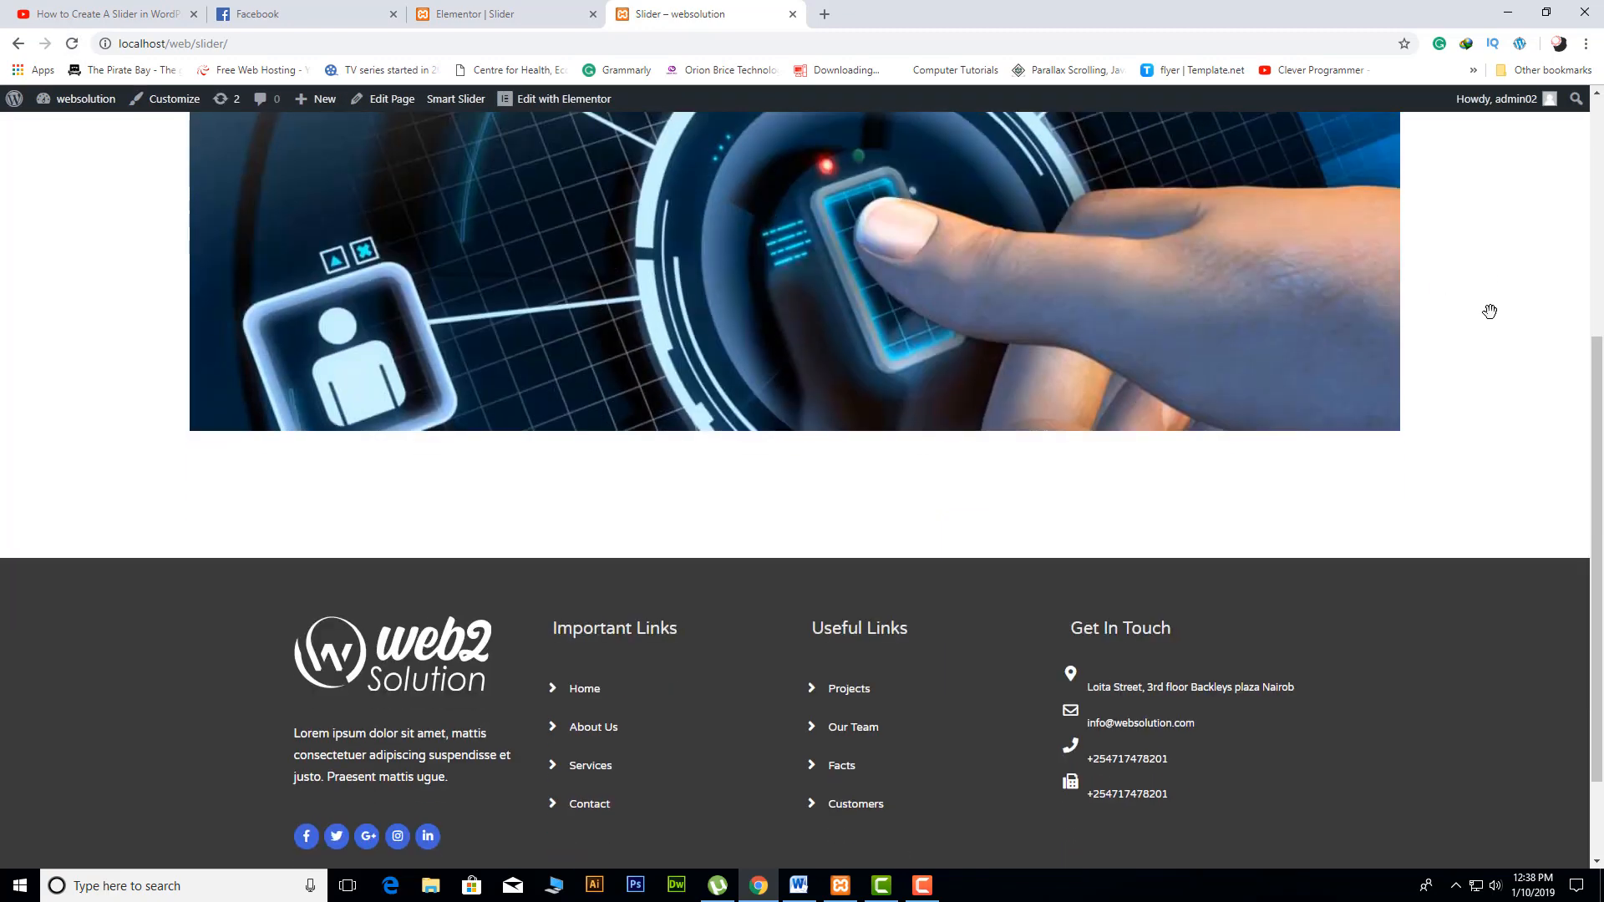
scroll(1465, 472, "up", 3)
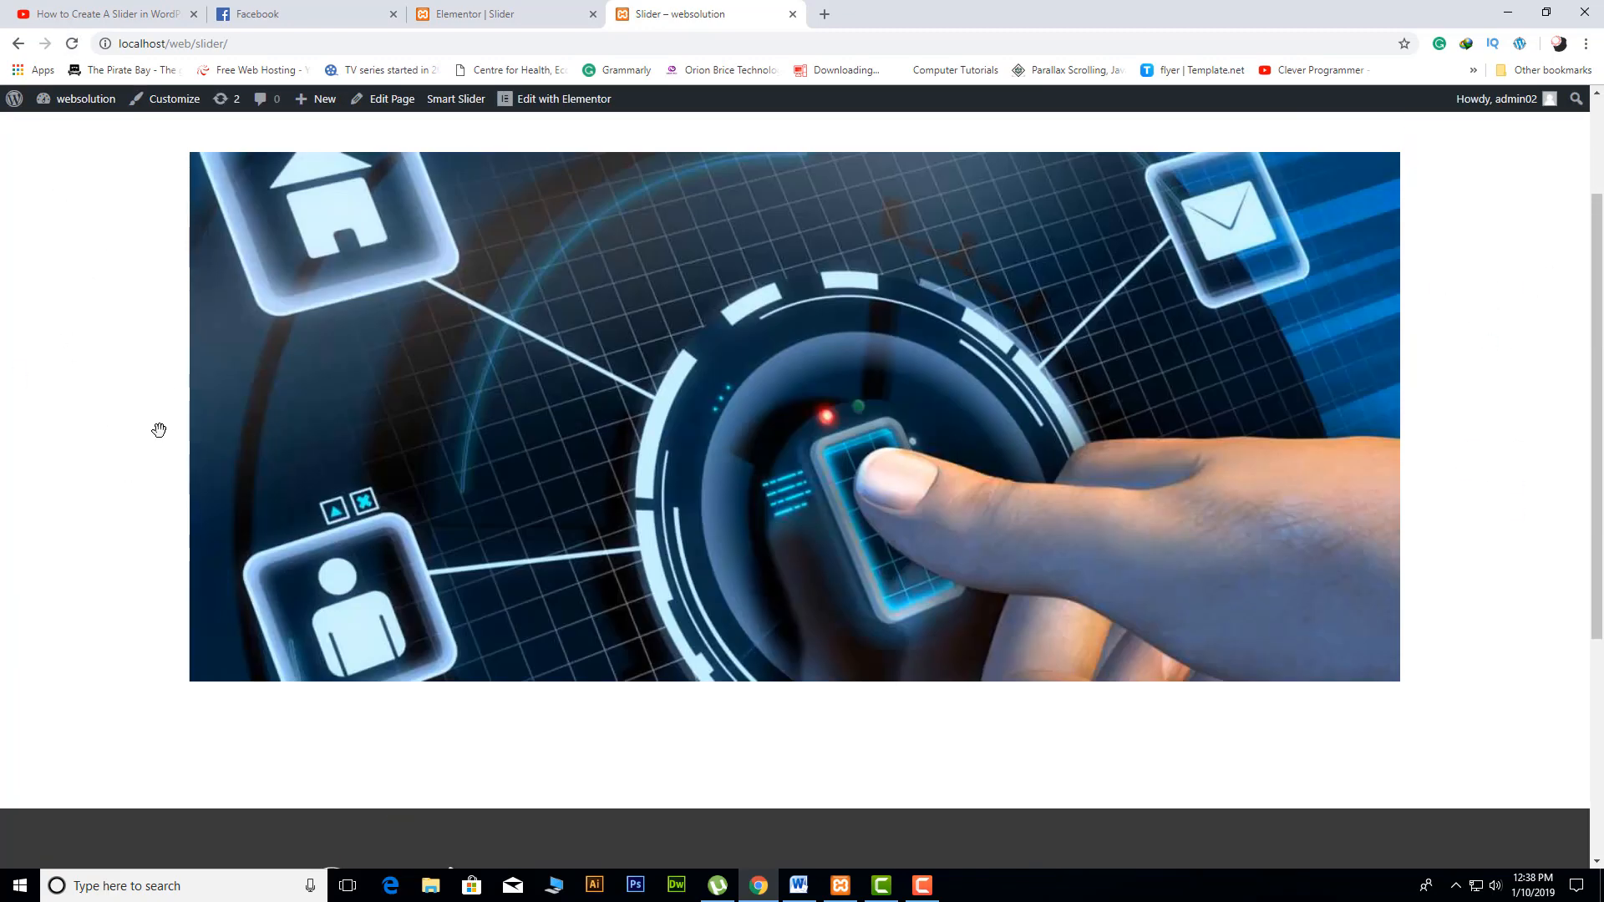
scroll(675, 459, "down", 3)
scroll(687, 423, "up", 4)
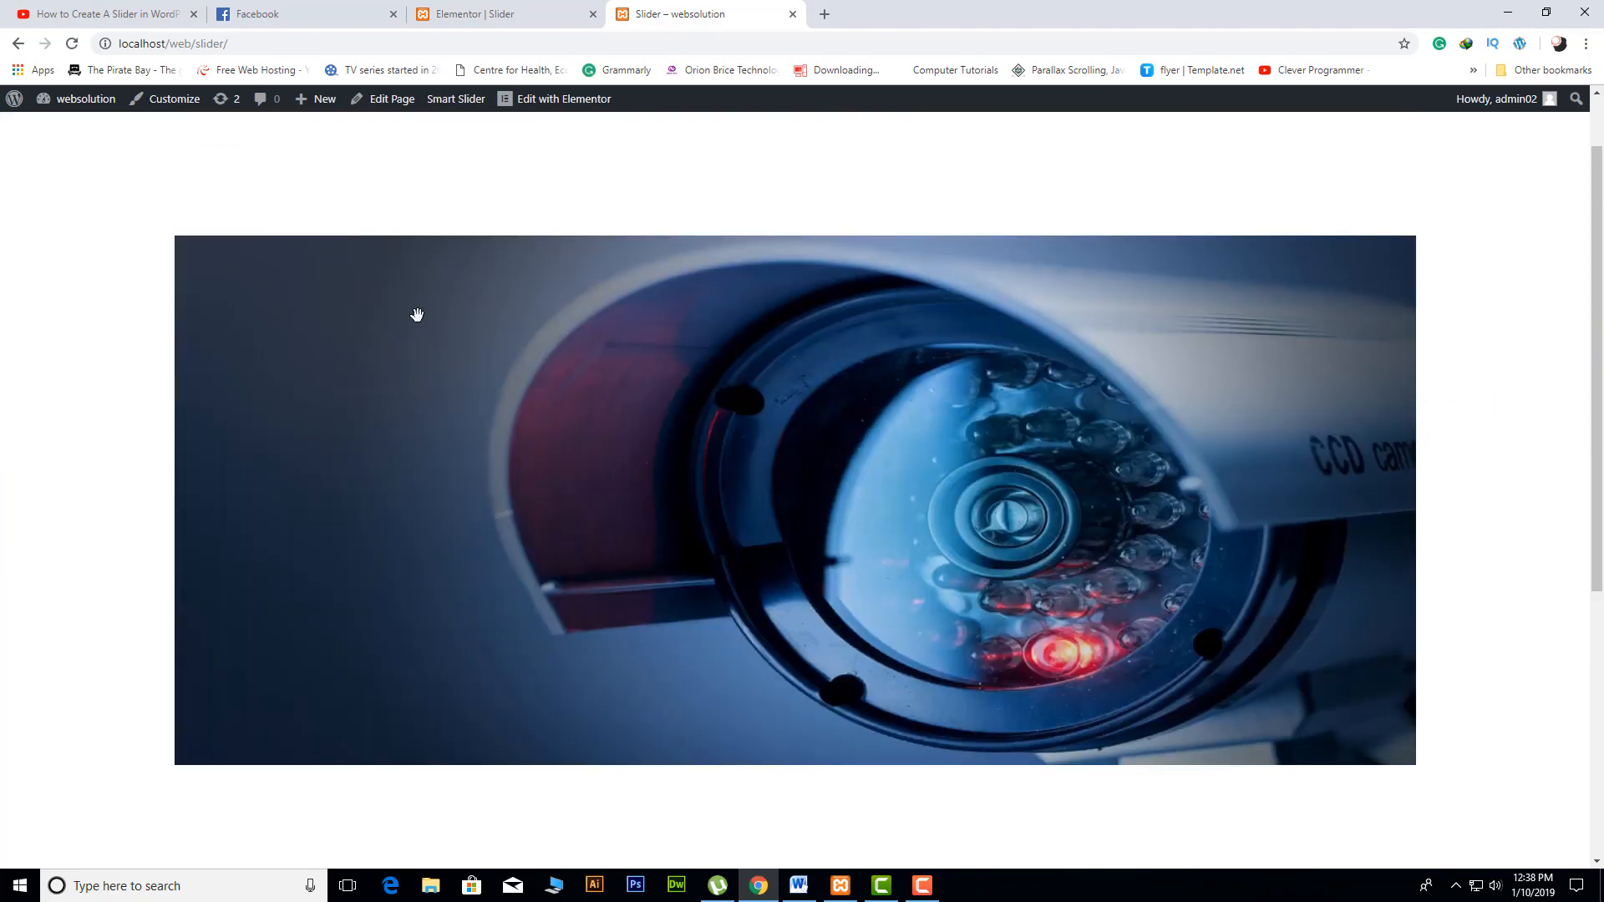
Step: Return to the page editor and set the slider section's column position to Top
left_click(484, 14)
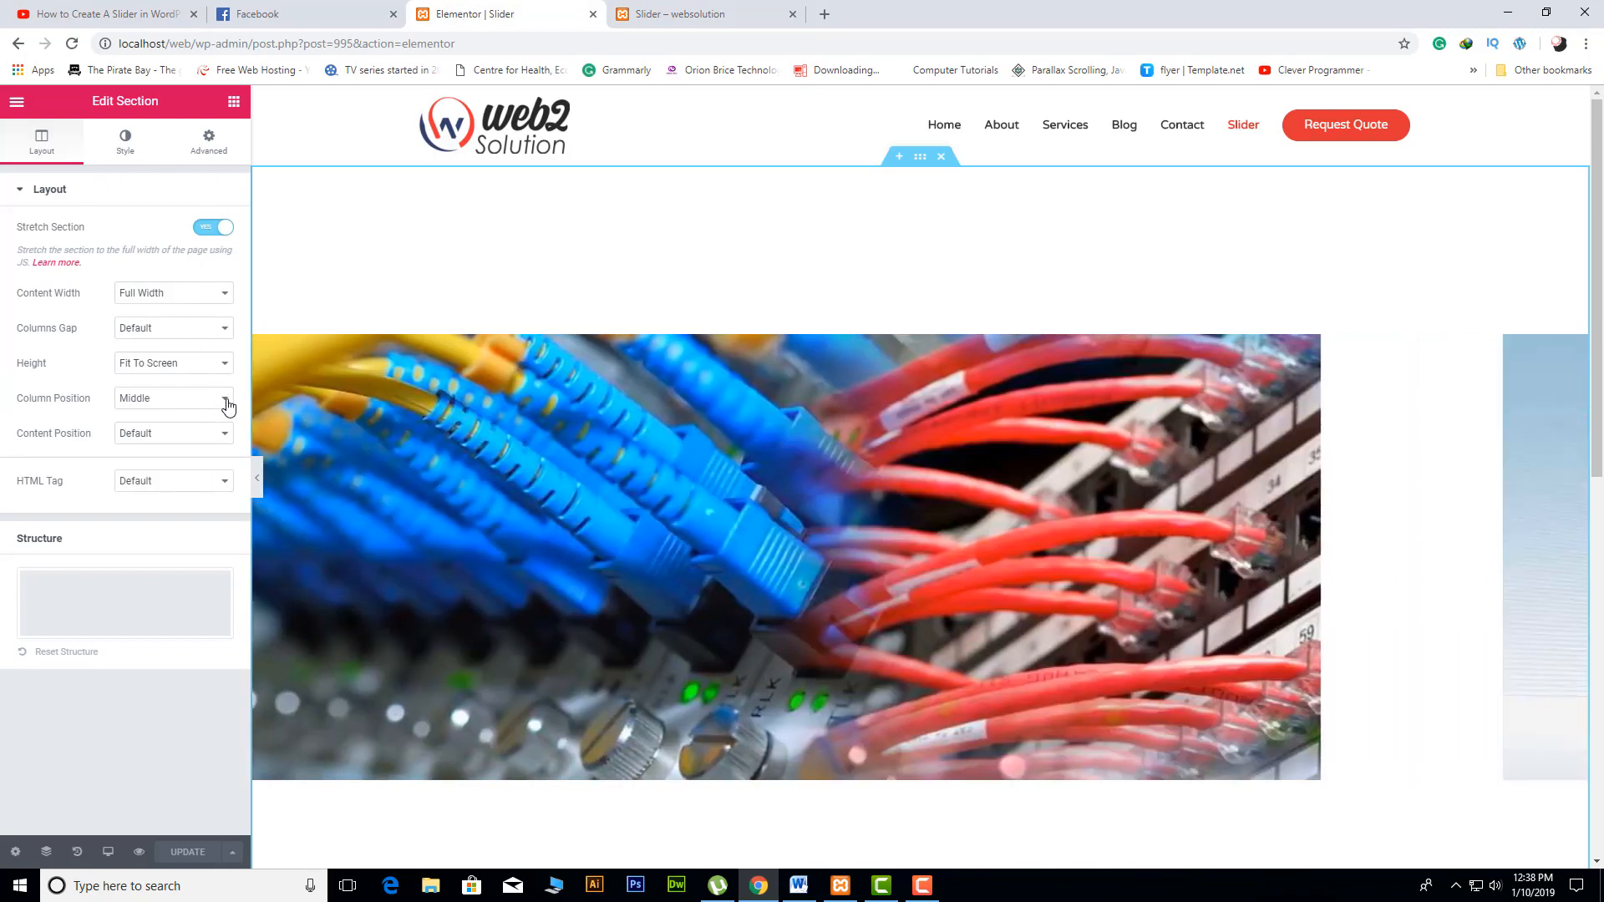
left_click(225, 400)
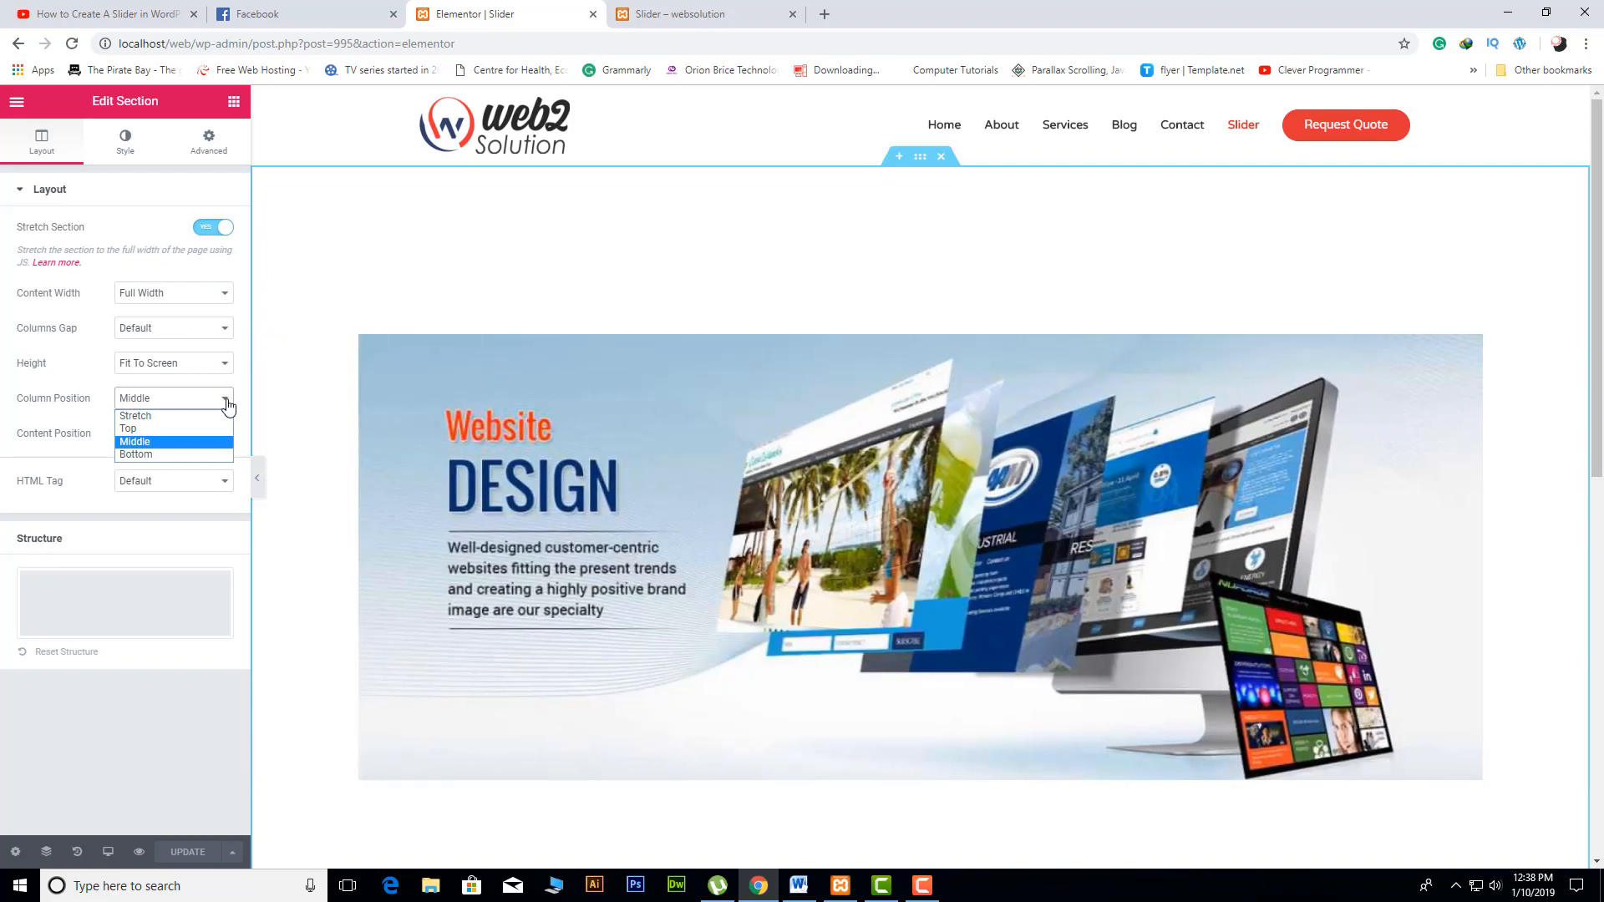
left_click(216, 426)
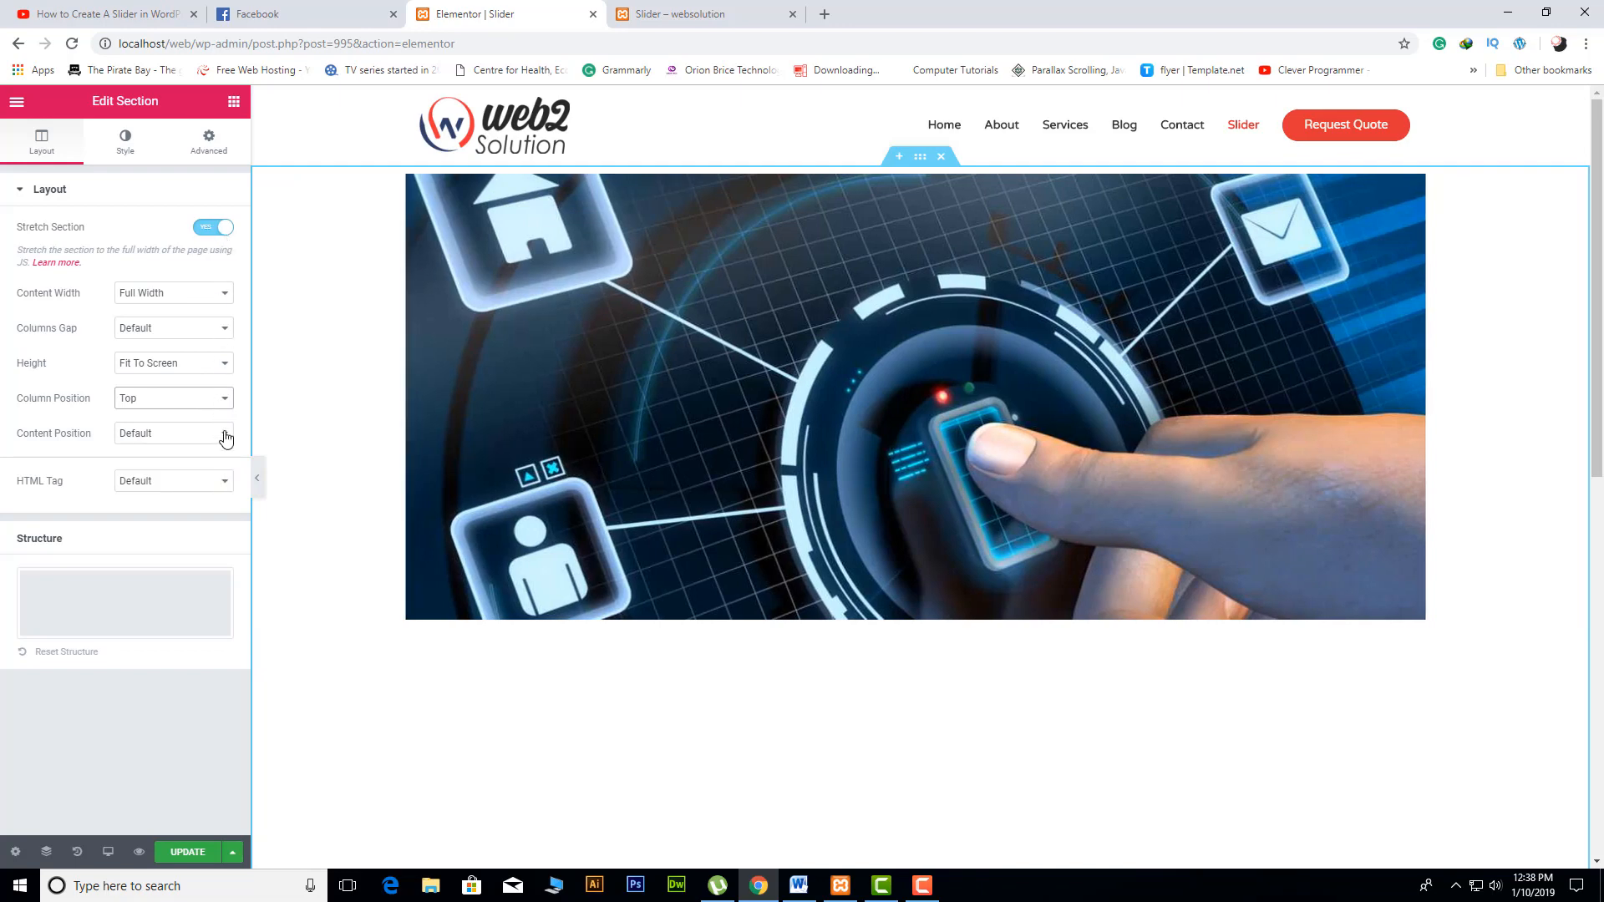
left_click(222, 433)
left_click(228, 495)
left_click(229, 496)
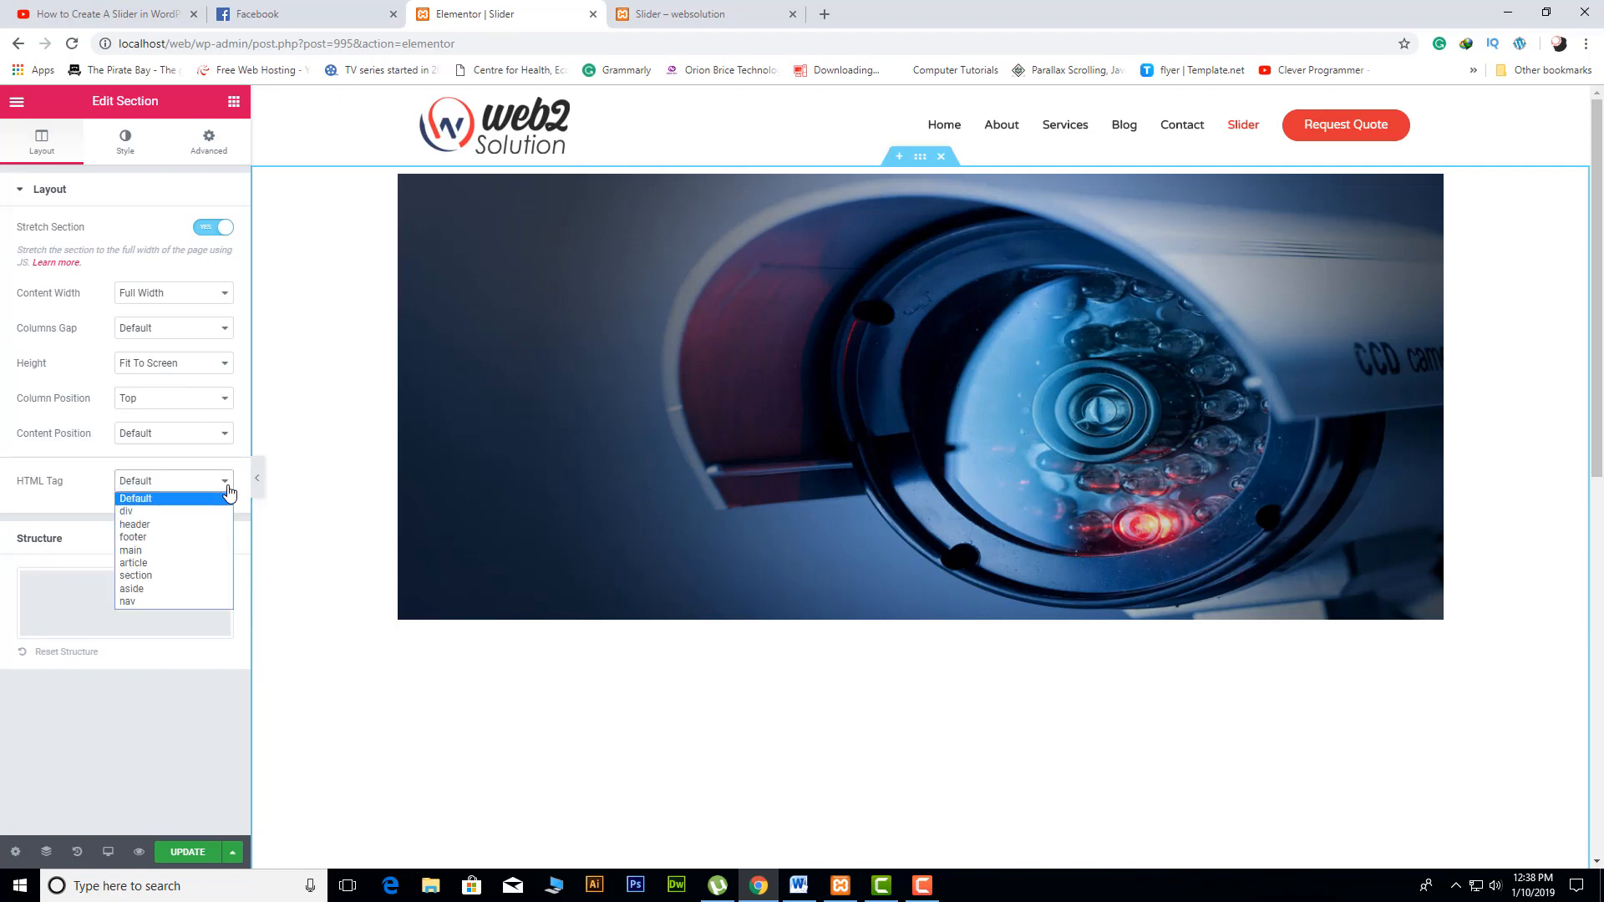
left_click(225, 462)
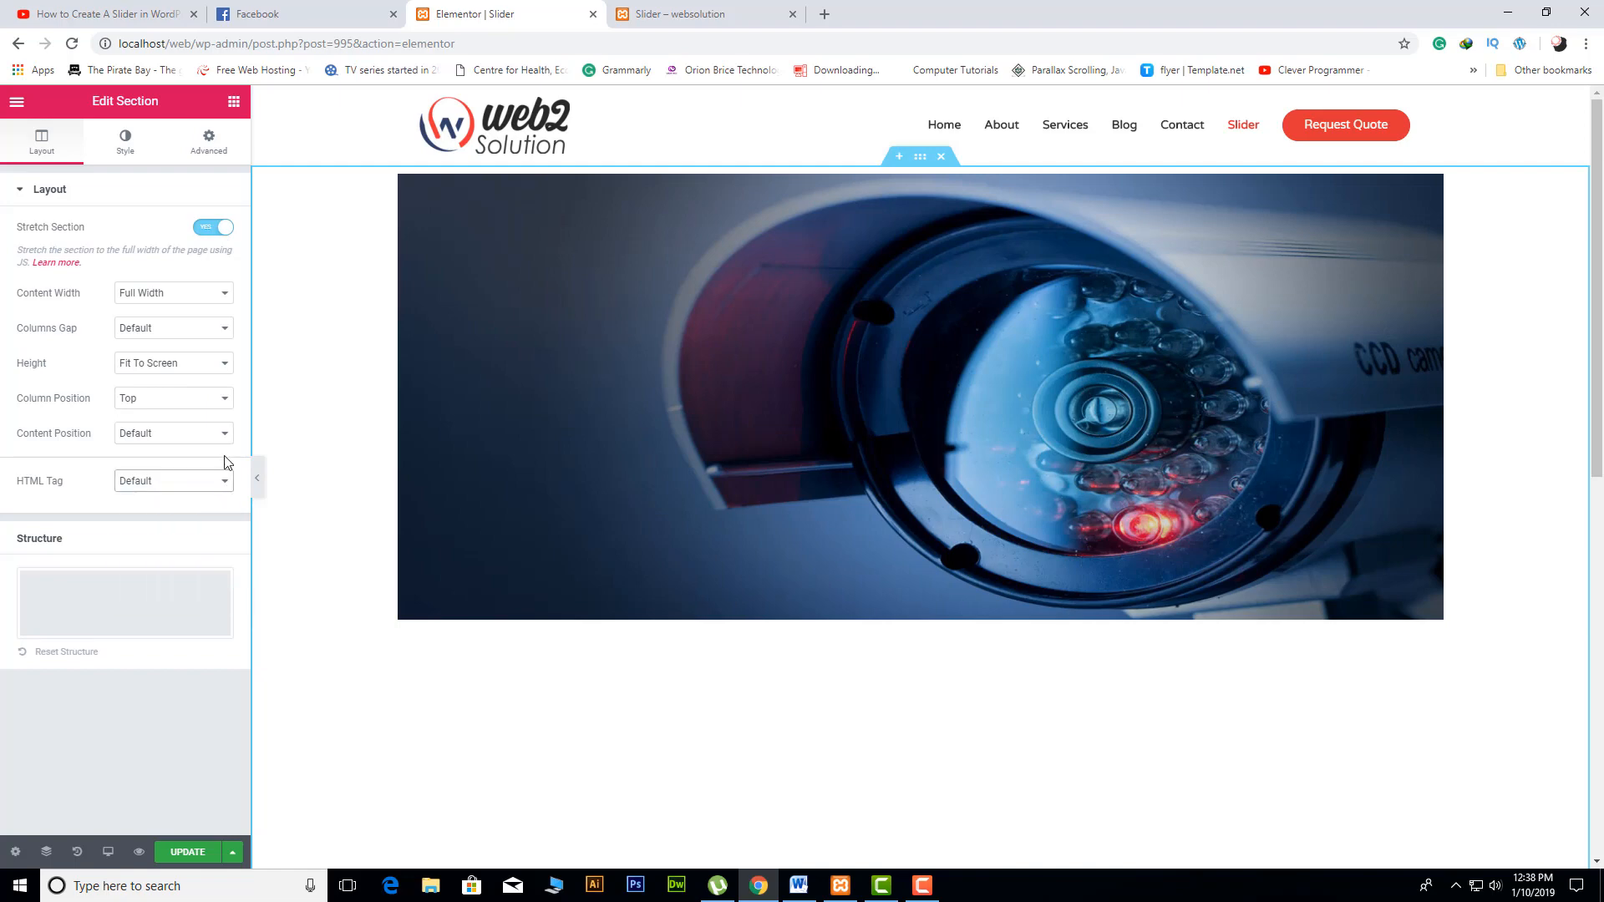
Step: Check the section's border, shape divider and typography settings, and update the page
left_click(127, 148)
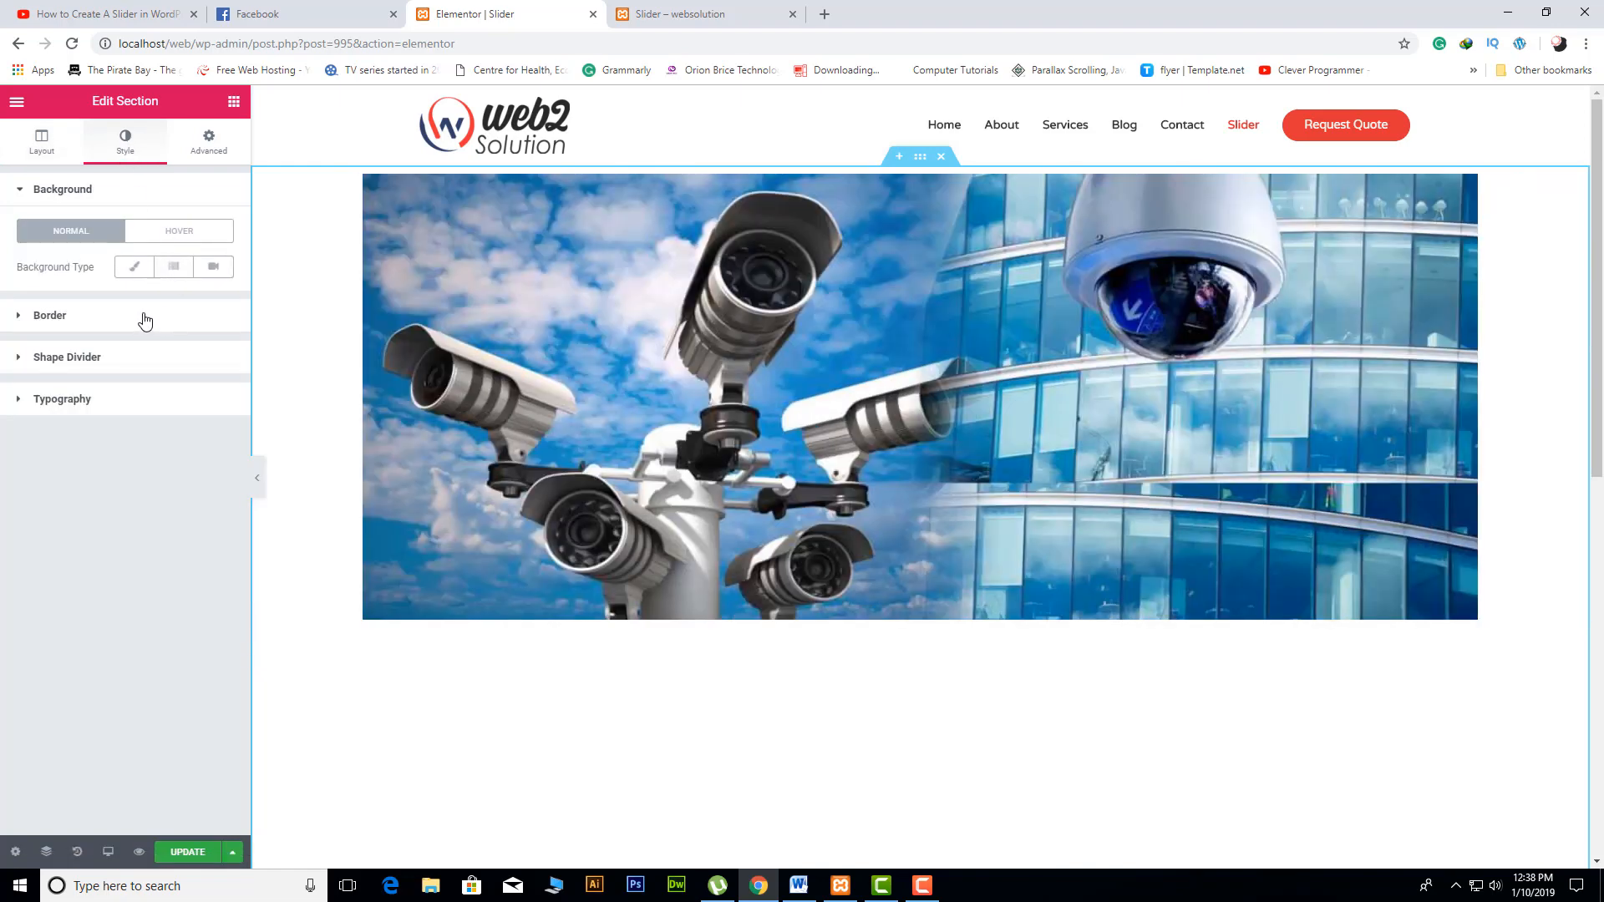
left_click(96, 326)
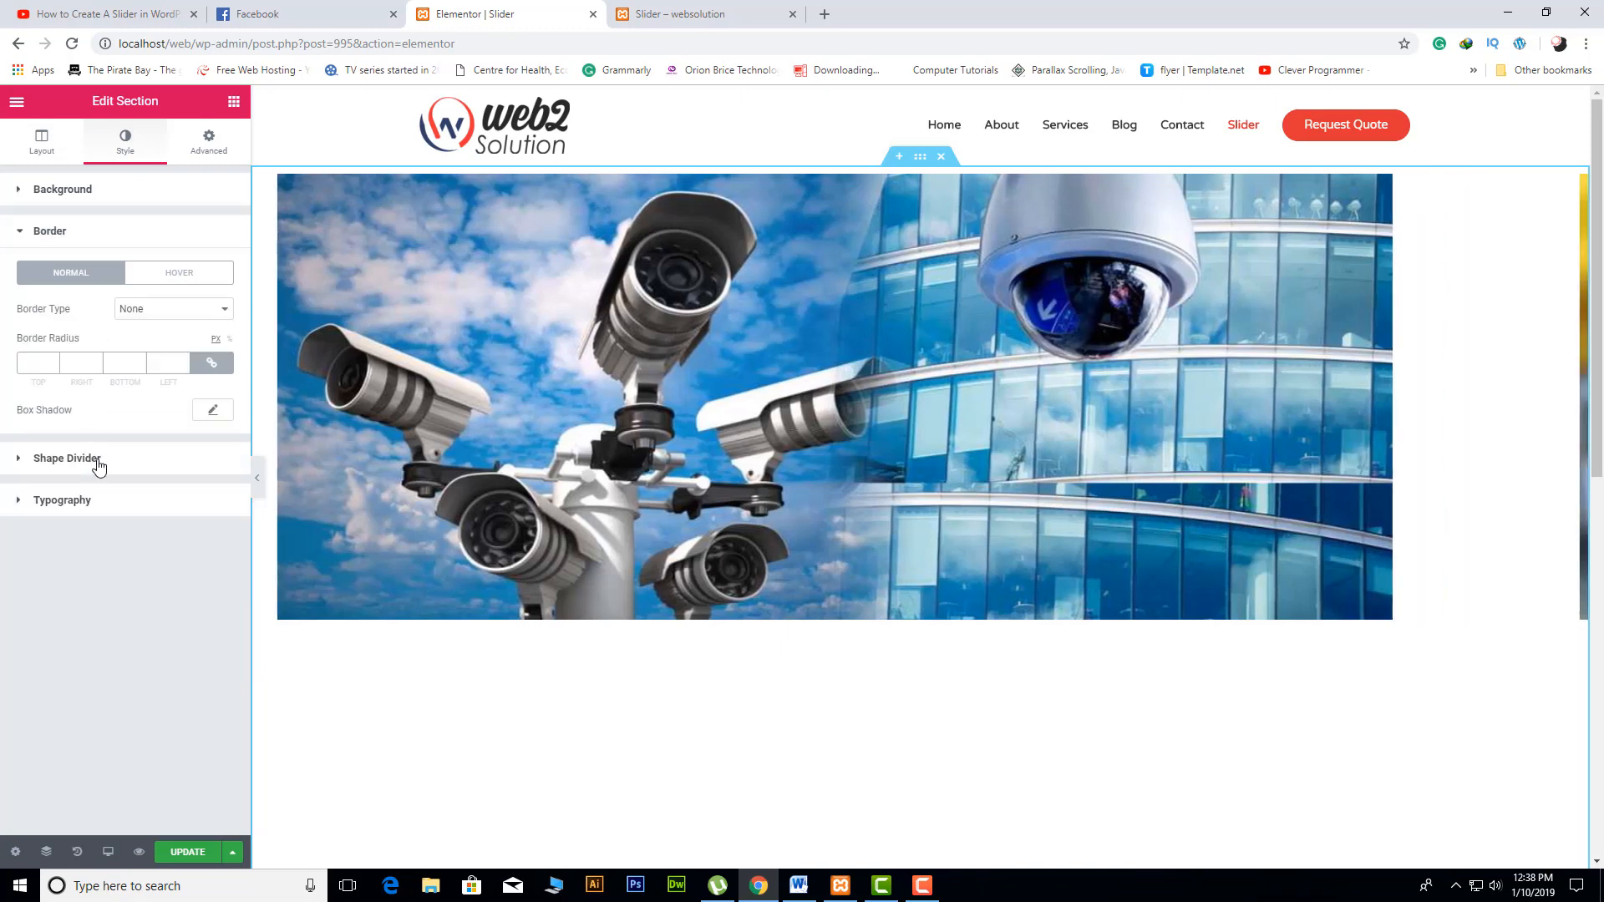
left_click(95, 457)
left_click(102, 409)
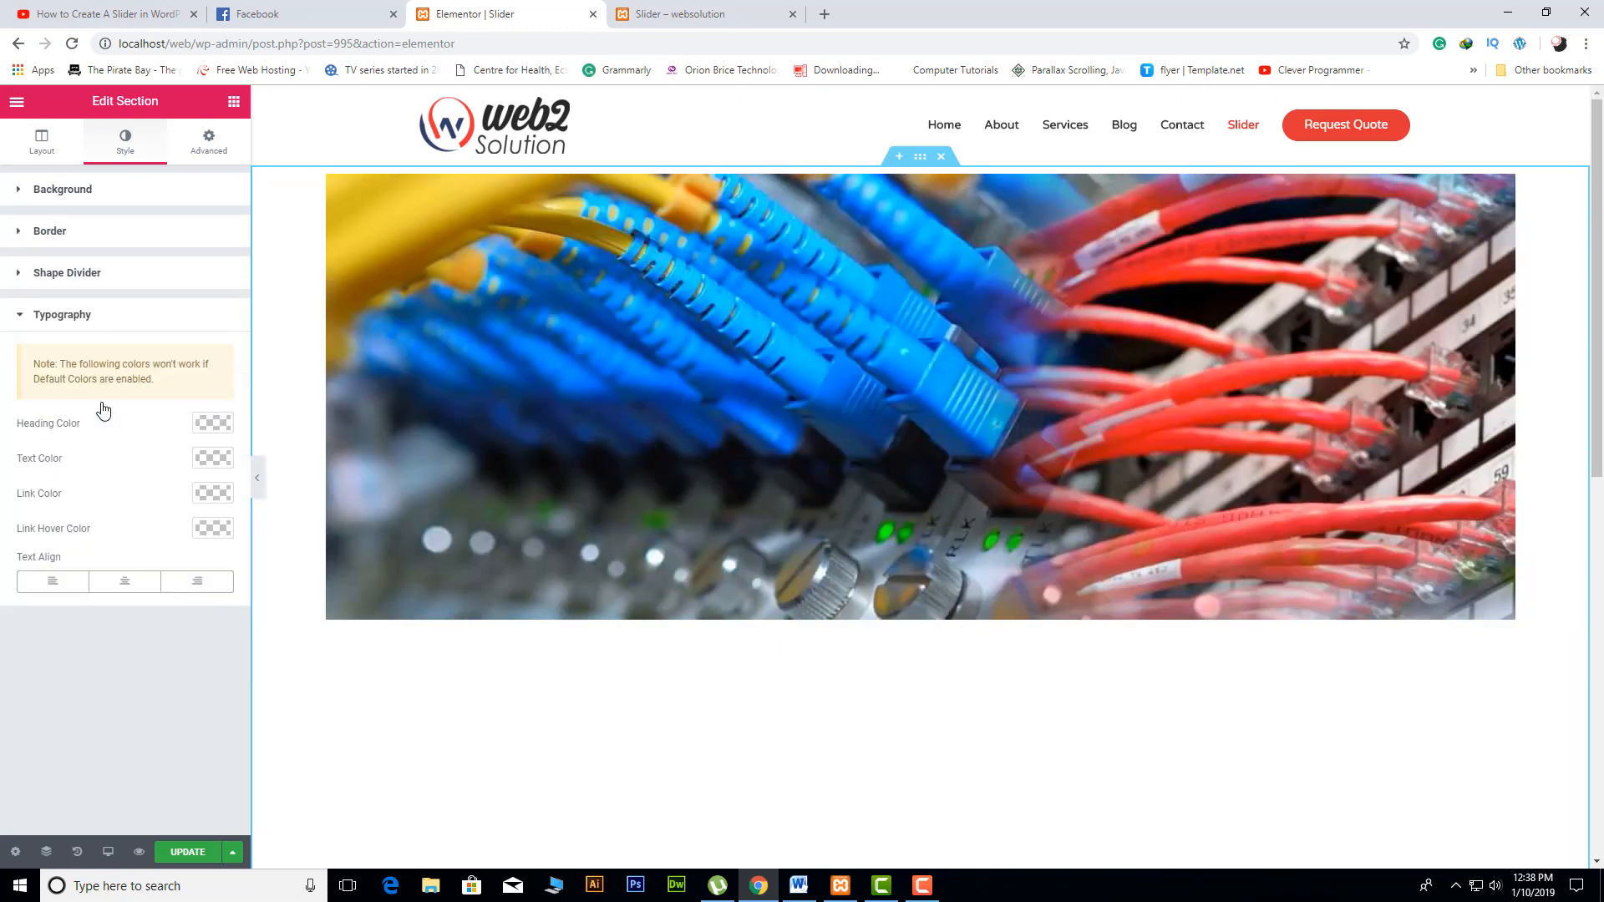
left_click(187, 851)
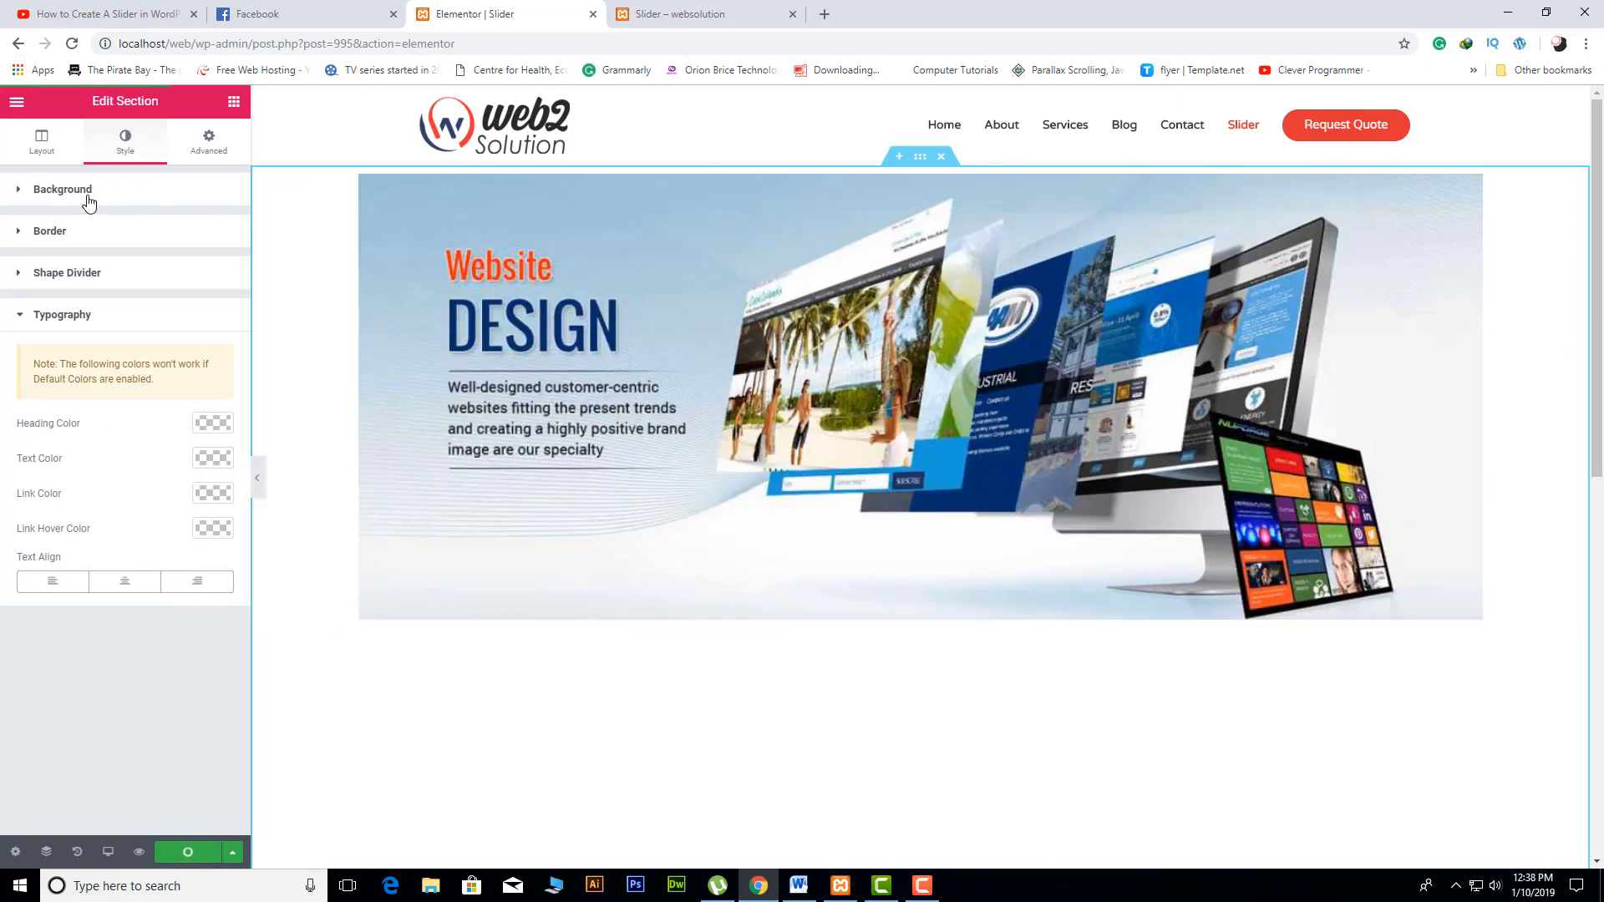
Step: Exit Elementor to the WordPress dashboard and open the slider named "slider" for editing in Smart Slider
left_click(45, 148)
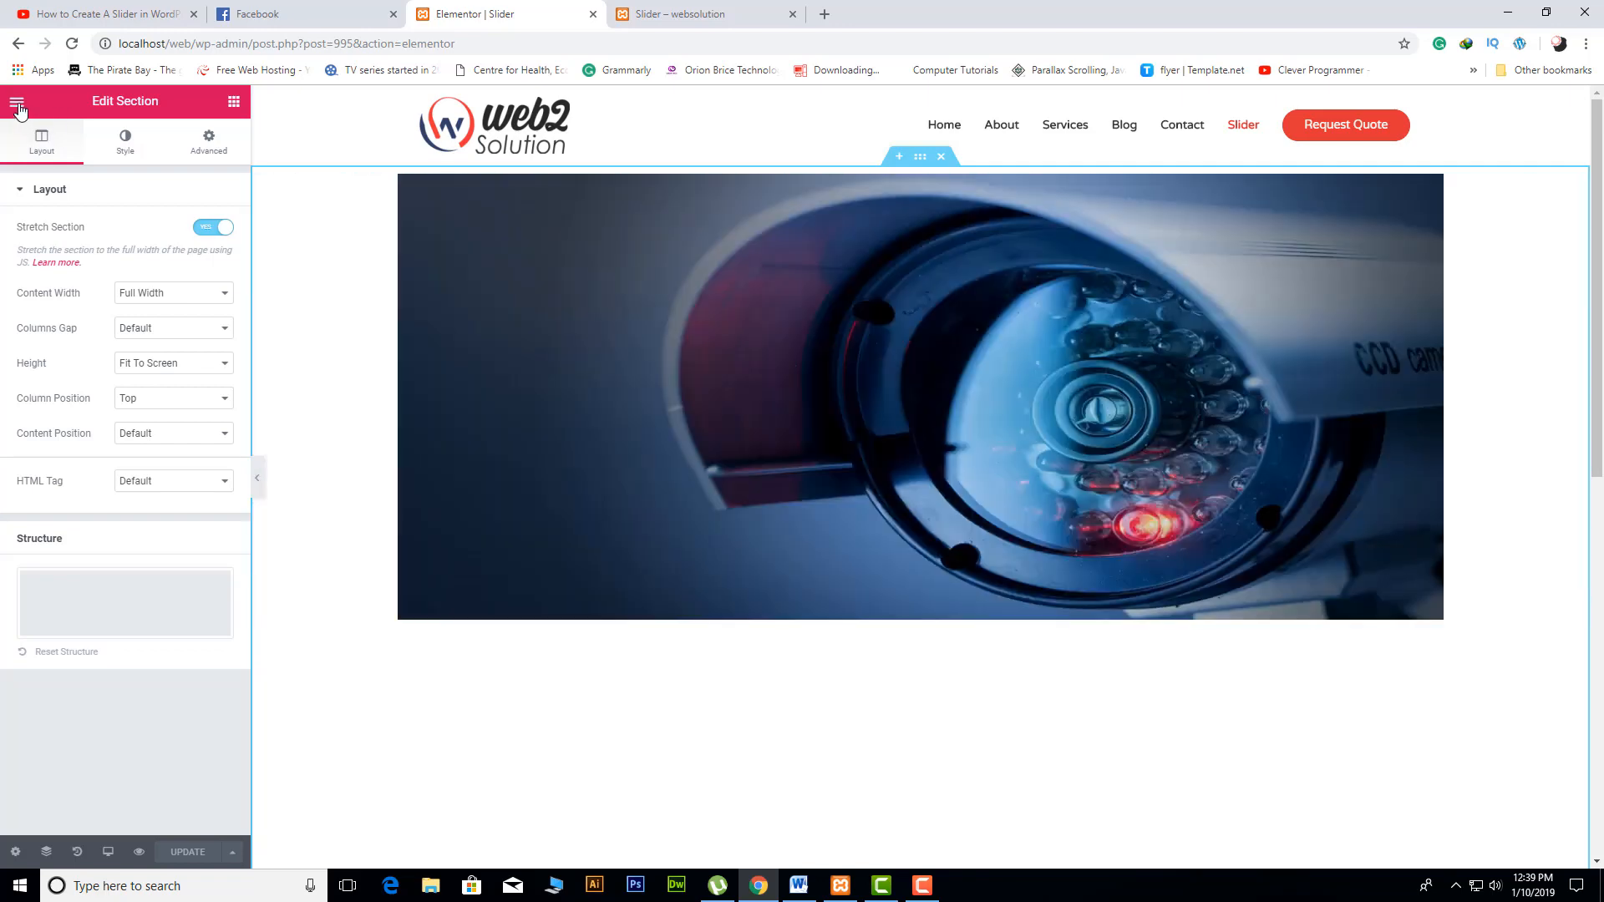
left_click(17, 104)
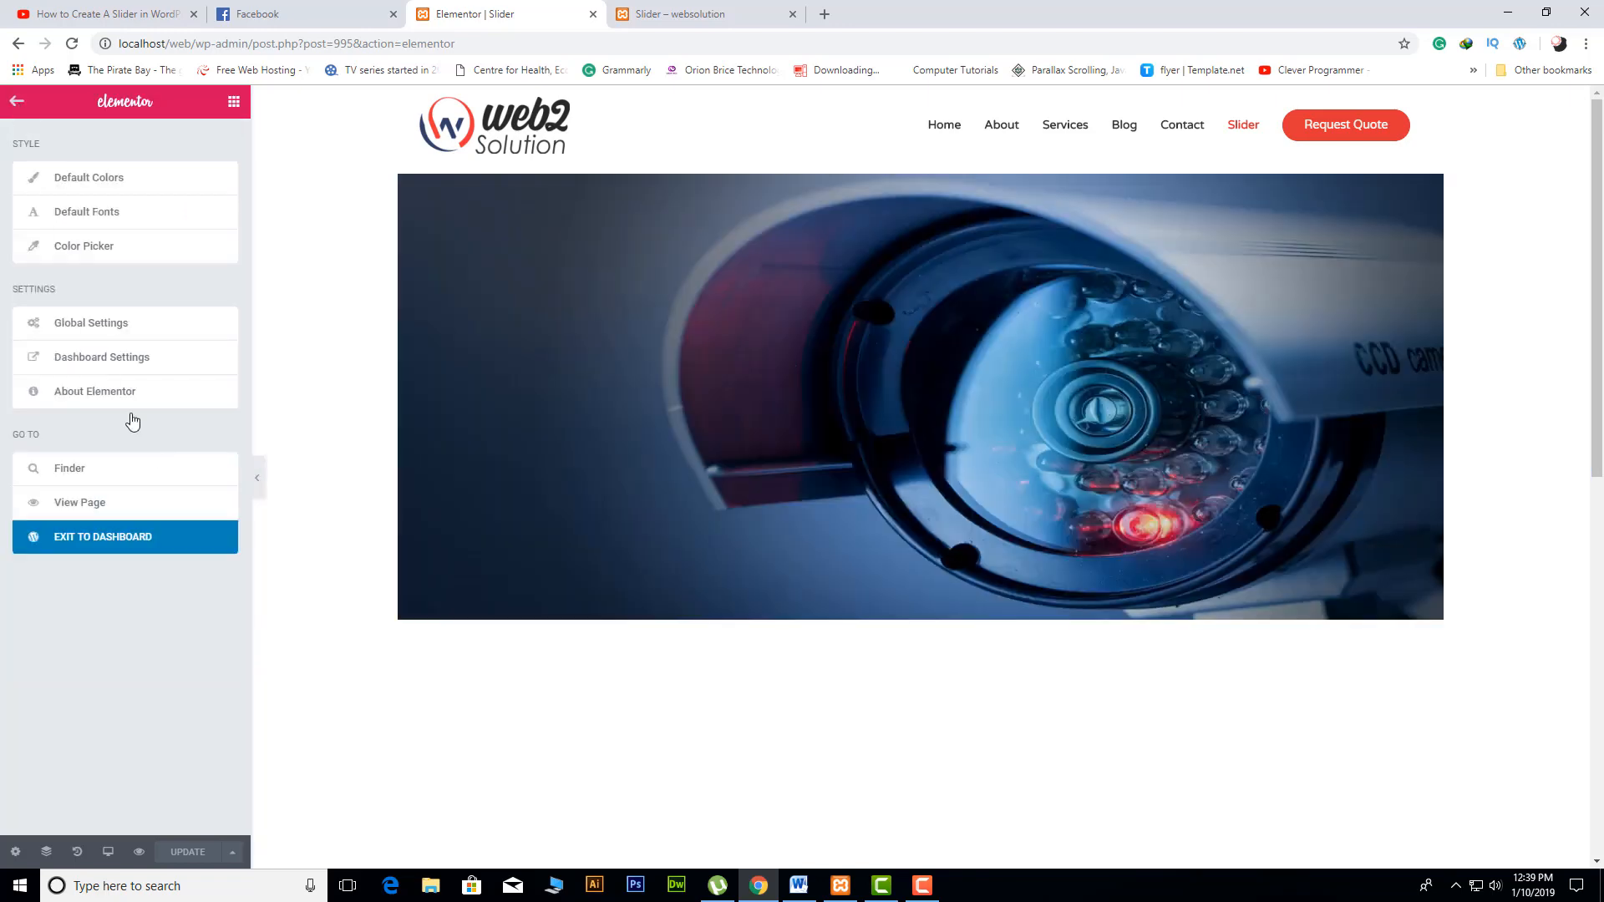
left_click(139, 538)
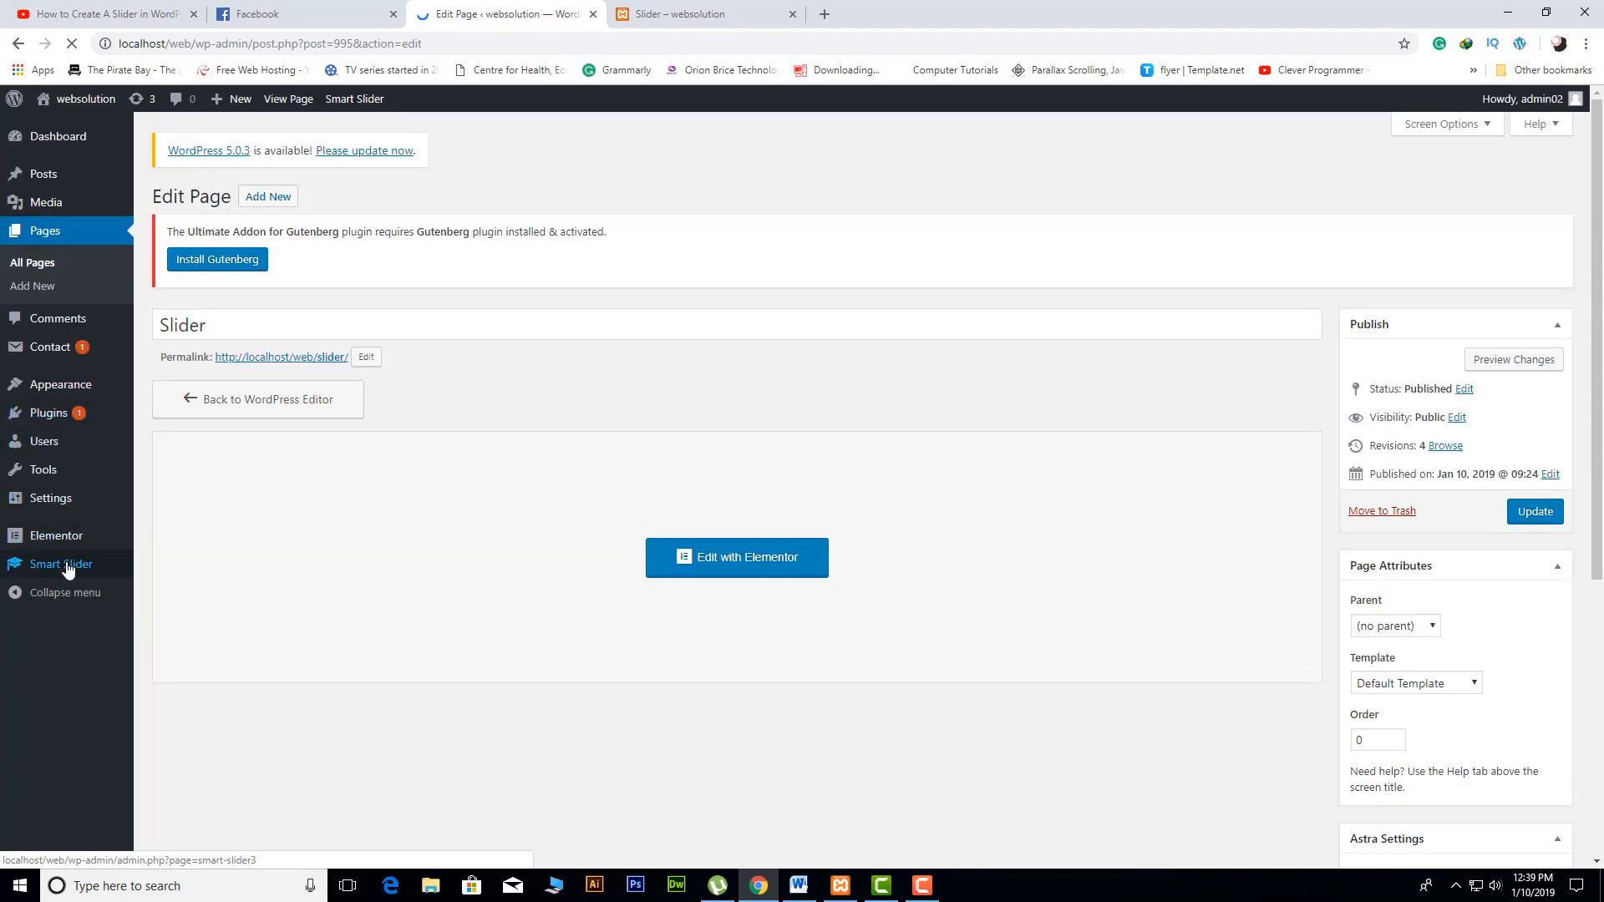
left_click(67, 567)
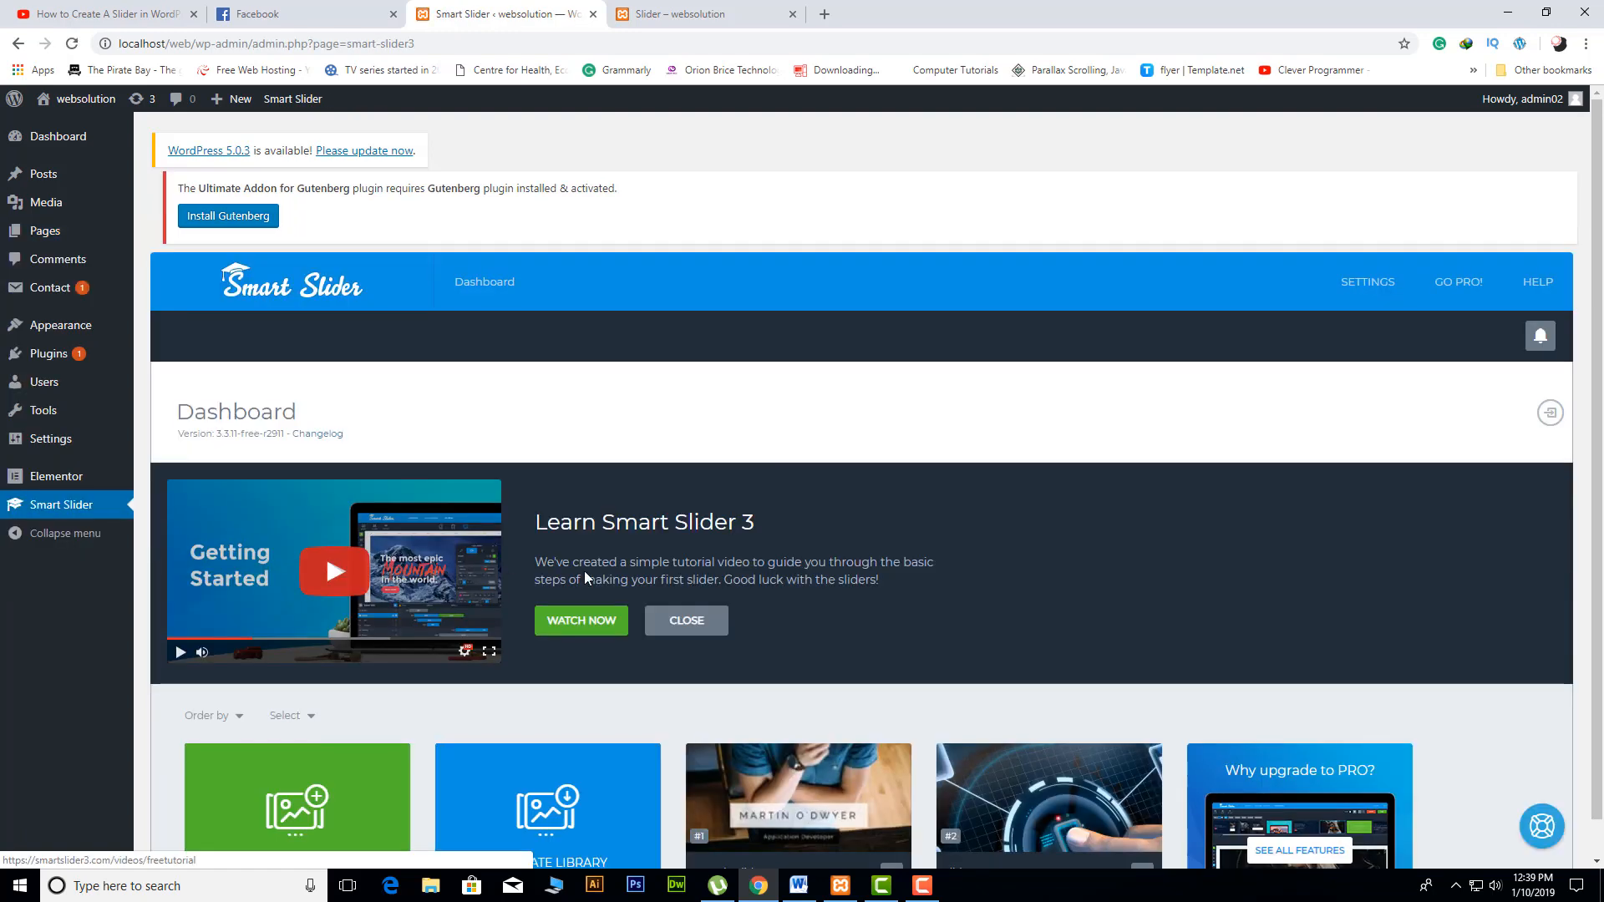
scroll(582, 567, "down", 1)
mouse_move(1078, 814)
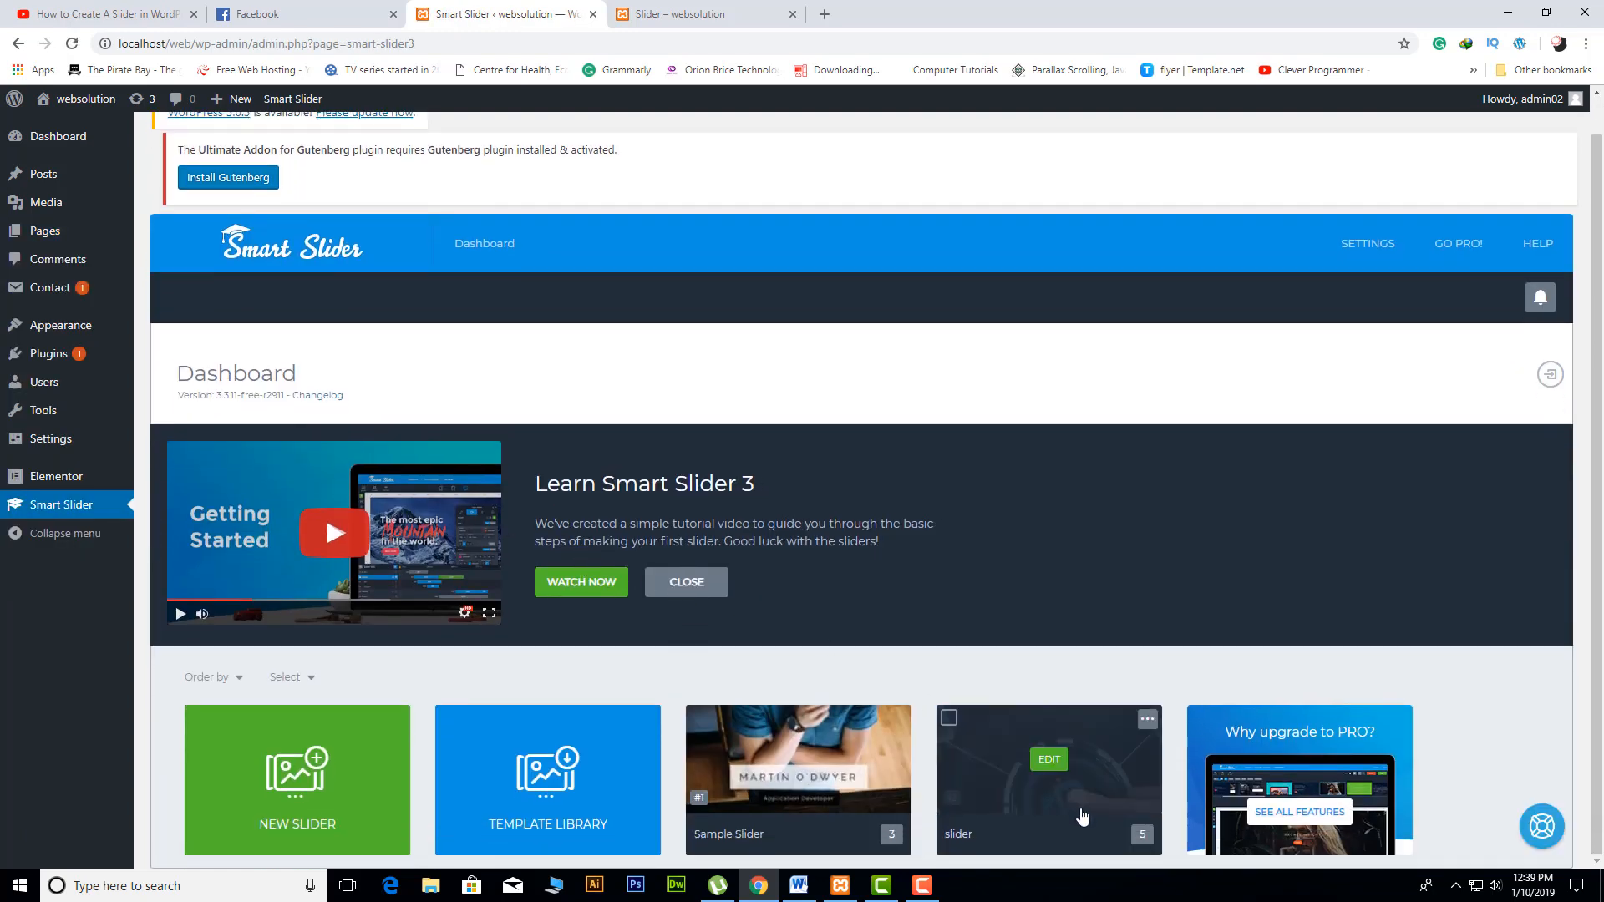
left_click(1050, 761)
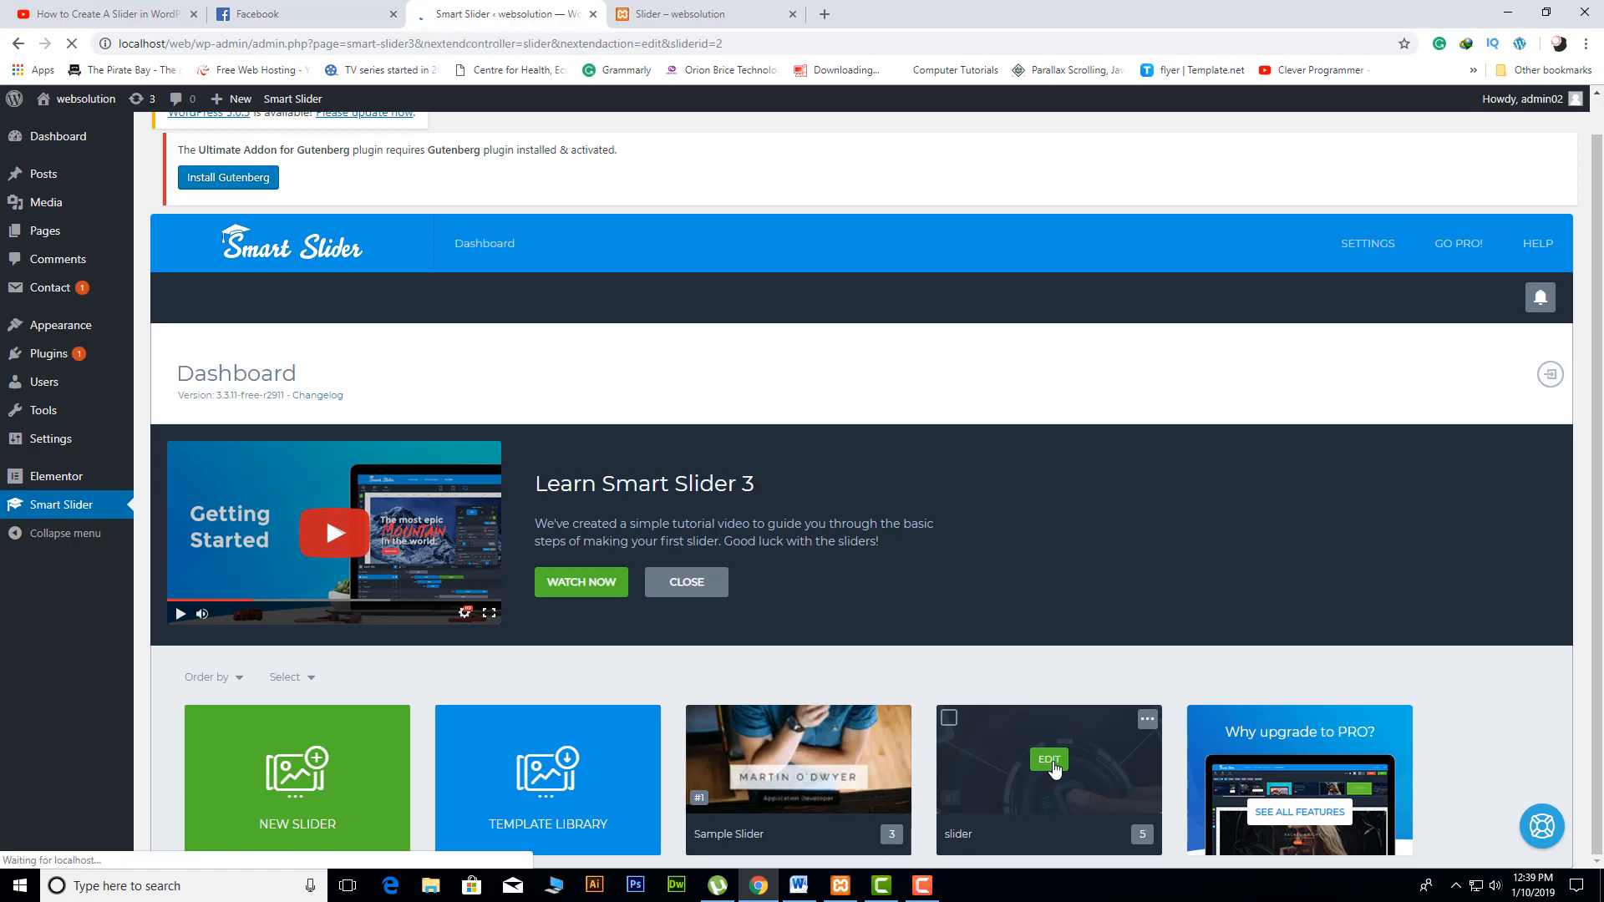
Step: Examine the slider's size, responsive mode and slide width limit settings
scroll(910, 567, "down", 6)
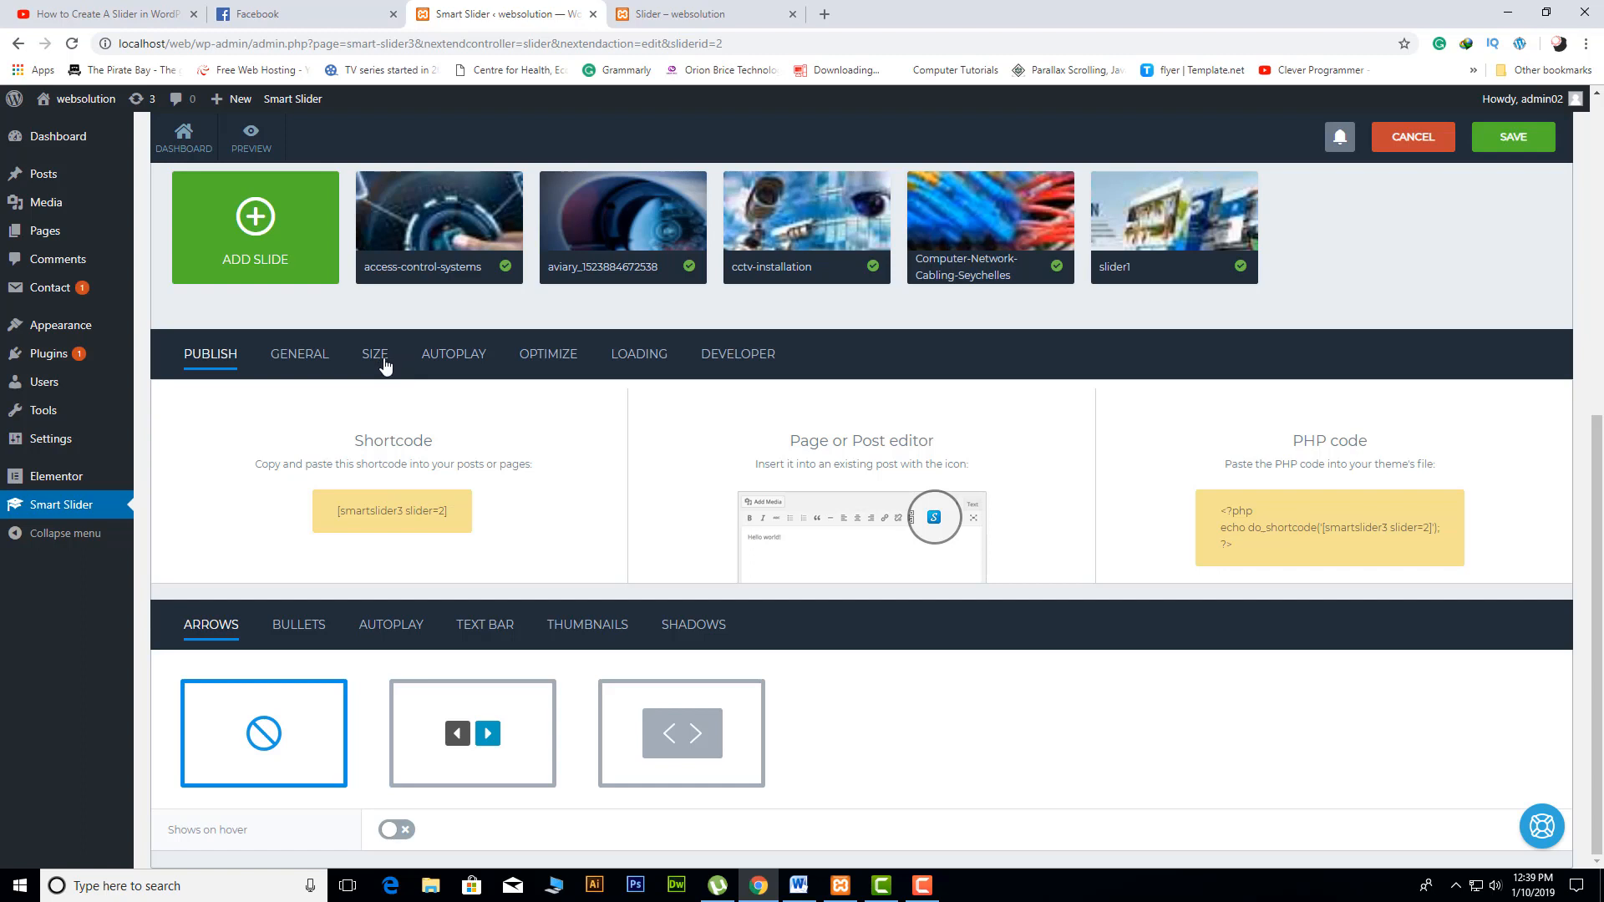
left_click(378, 361)
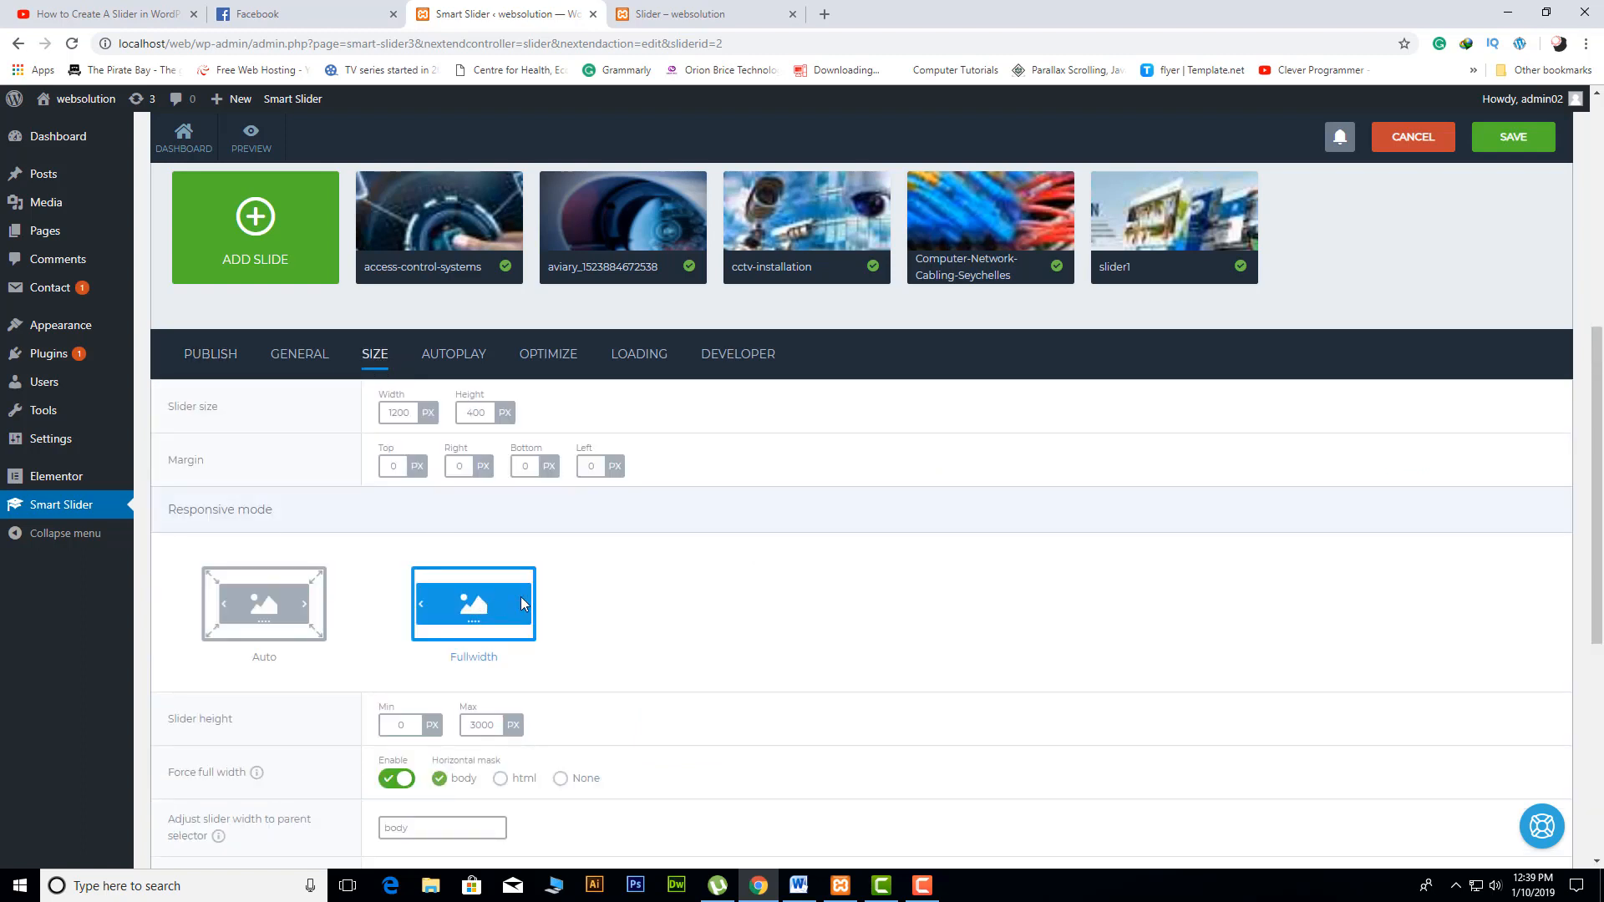
scroll(520, 597, "down", 3)
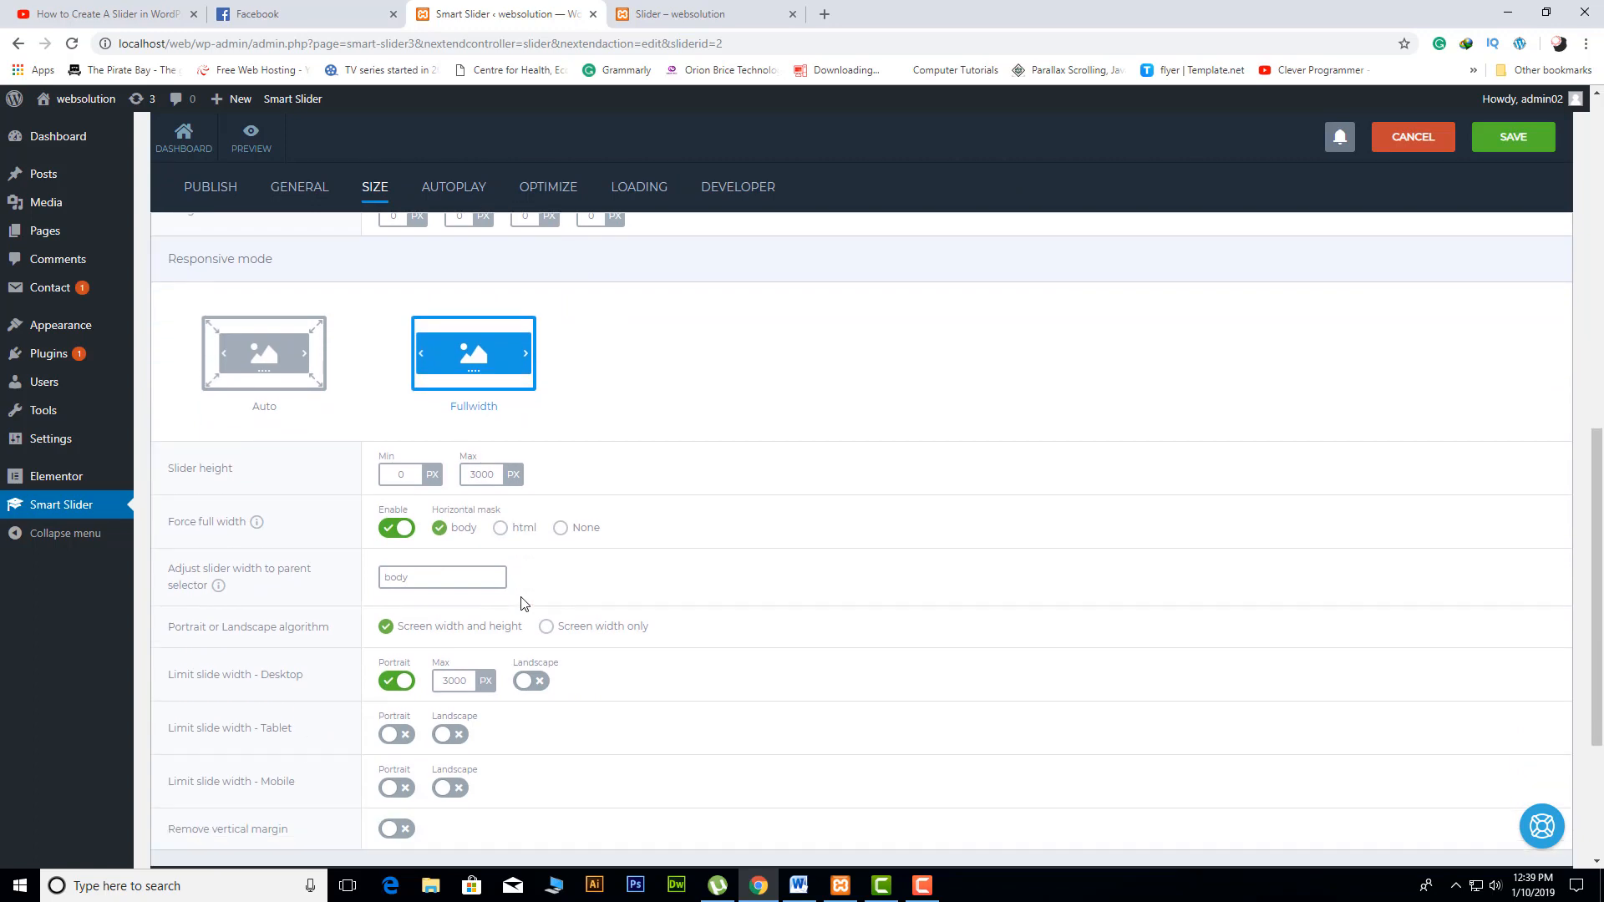
scroll(523, 600, "down", 3)
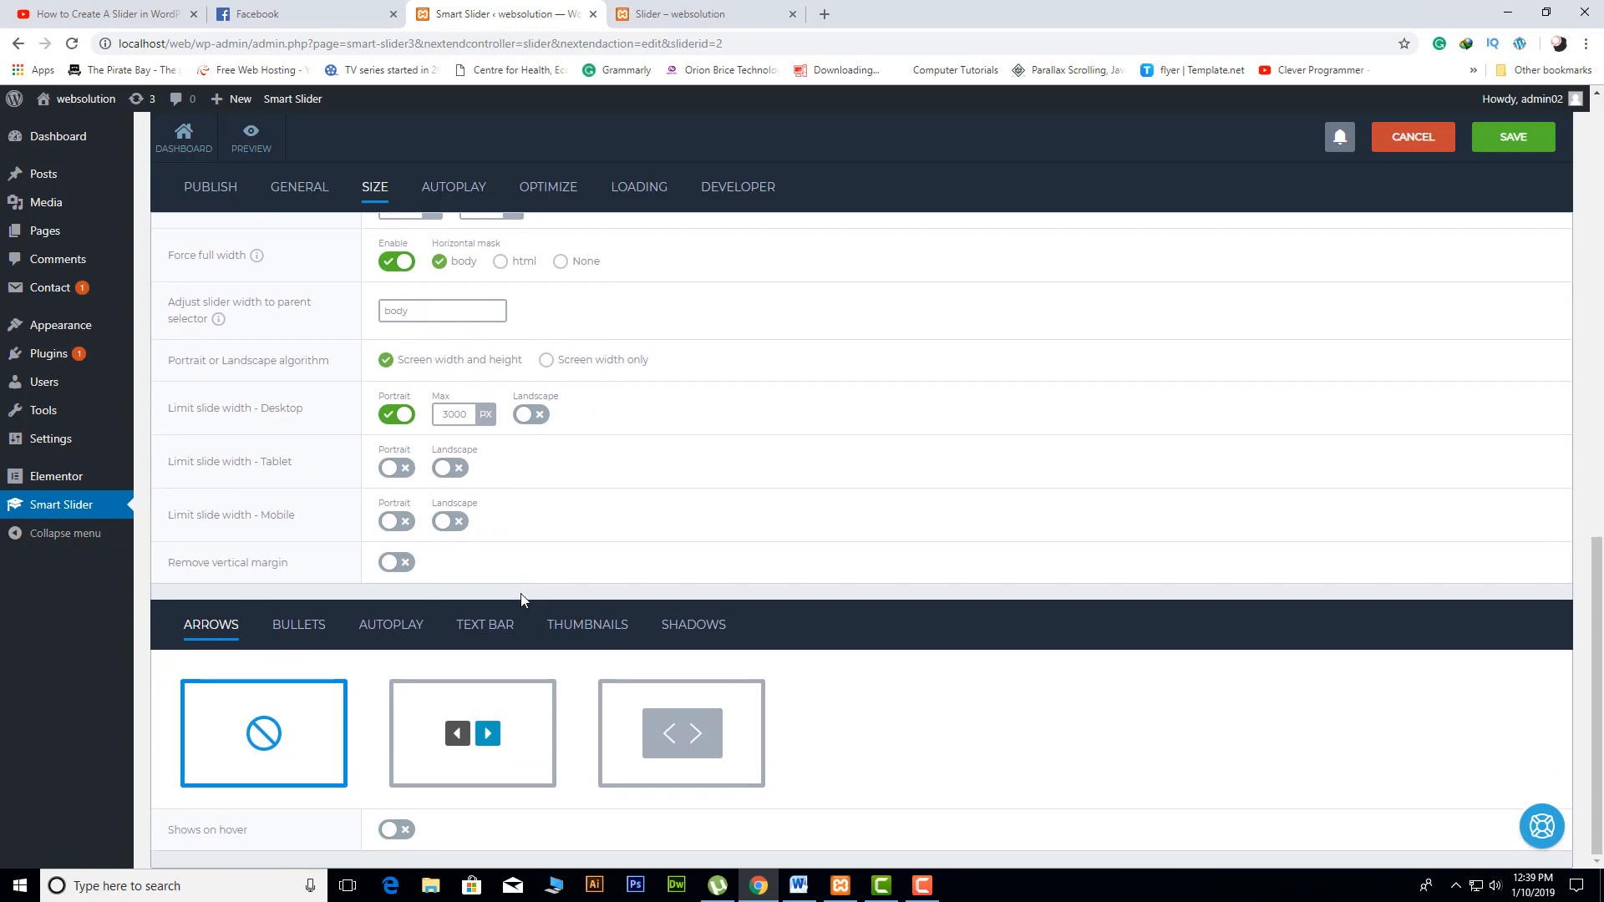
scroll(521, 599, "up", 10)
scroll(504, 547, "down", 3)
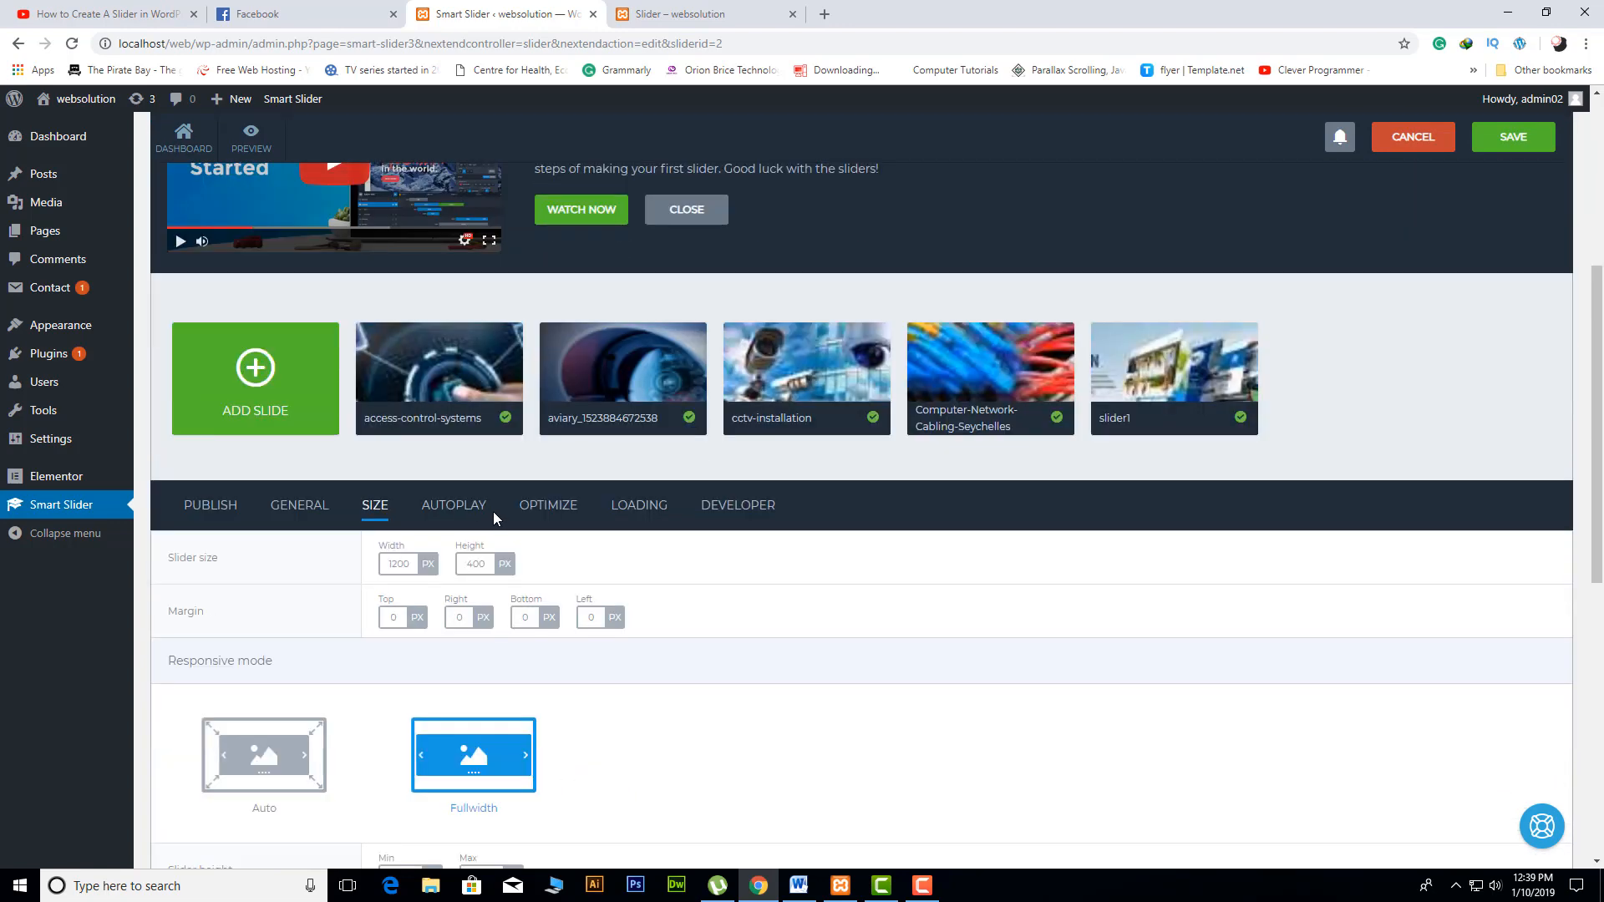
Step: Set the slider's slide background image fill to Fill and save the slider
left_click(299, 506)
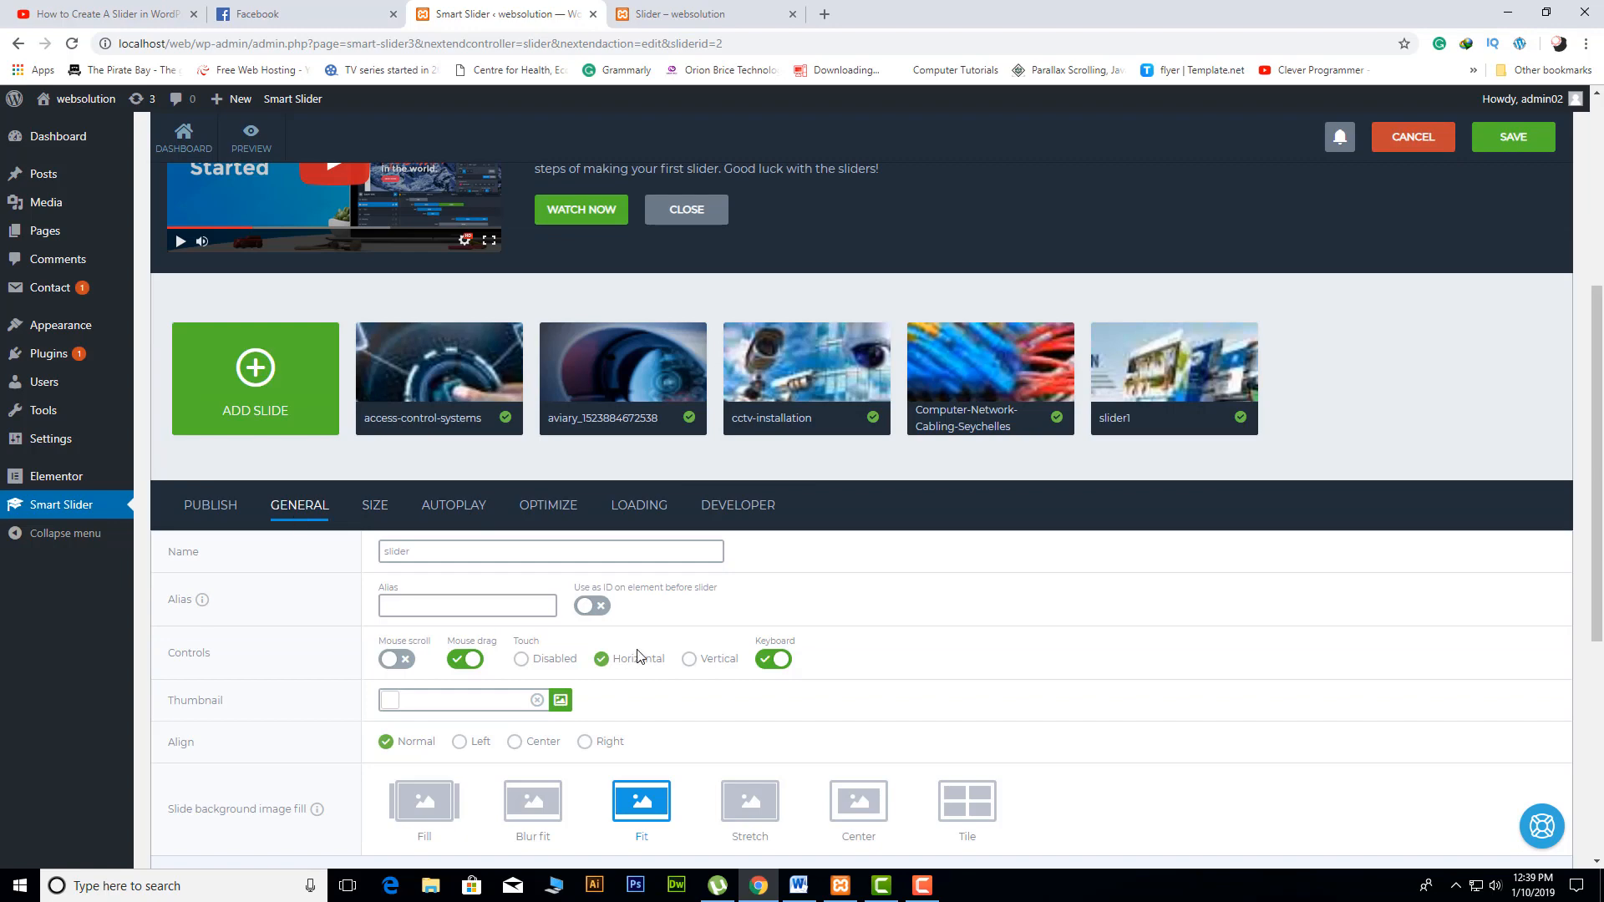
scroll(637, 660, "down", 3)
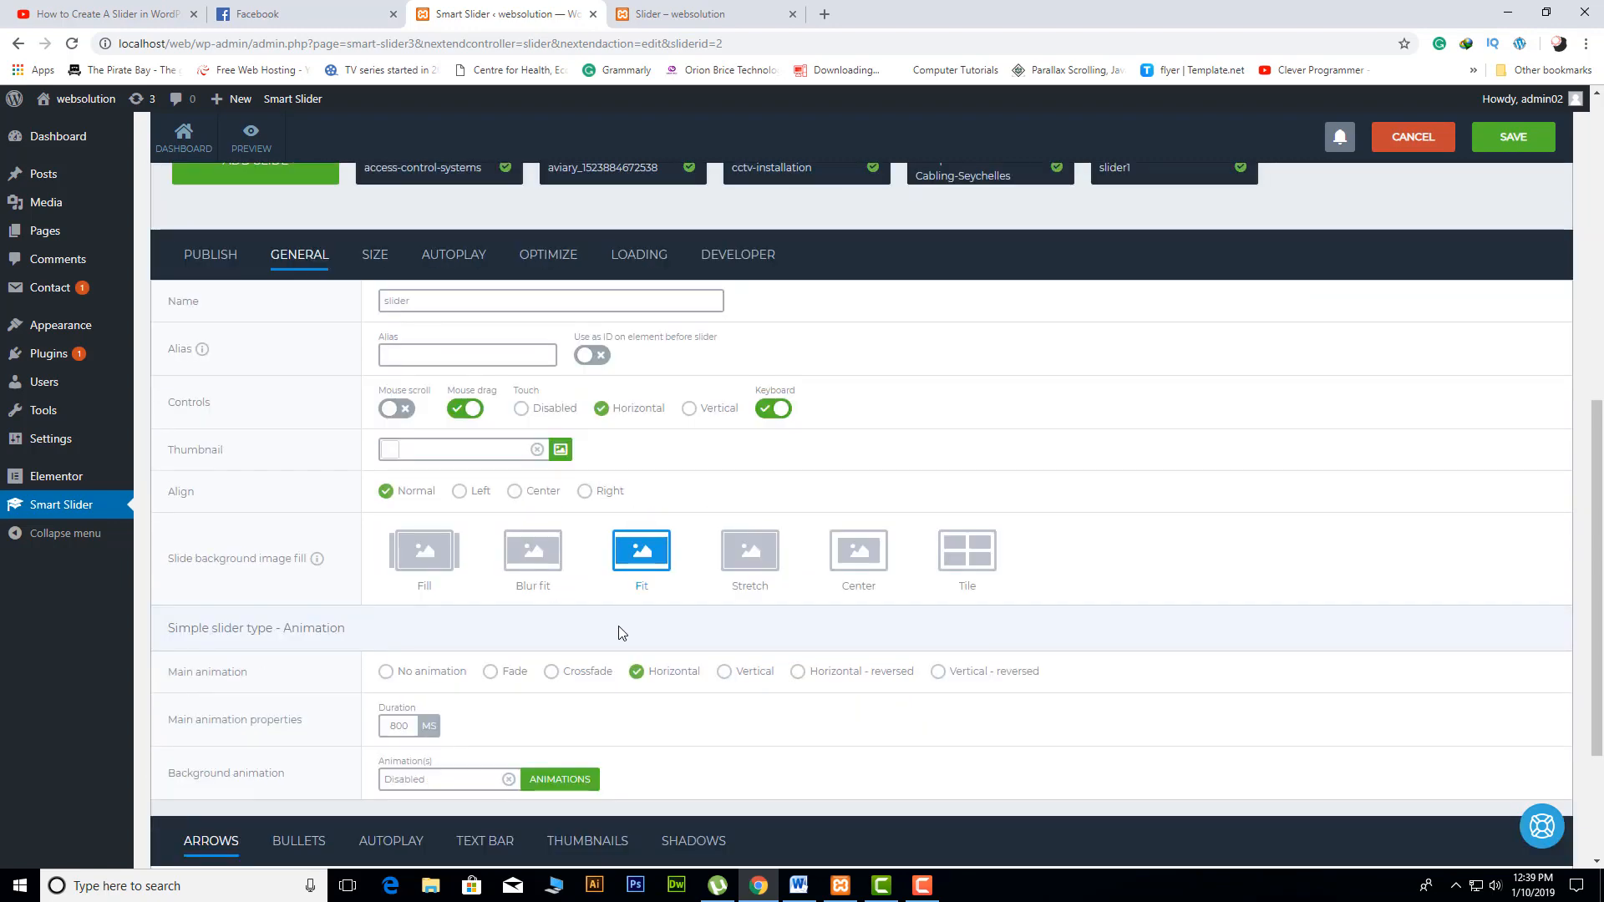
left_click(424, 561)
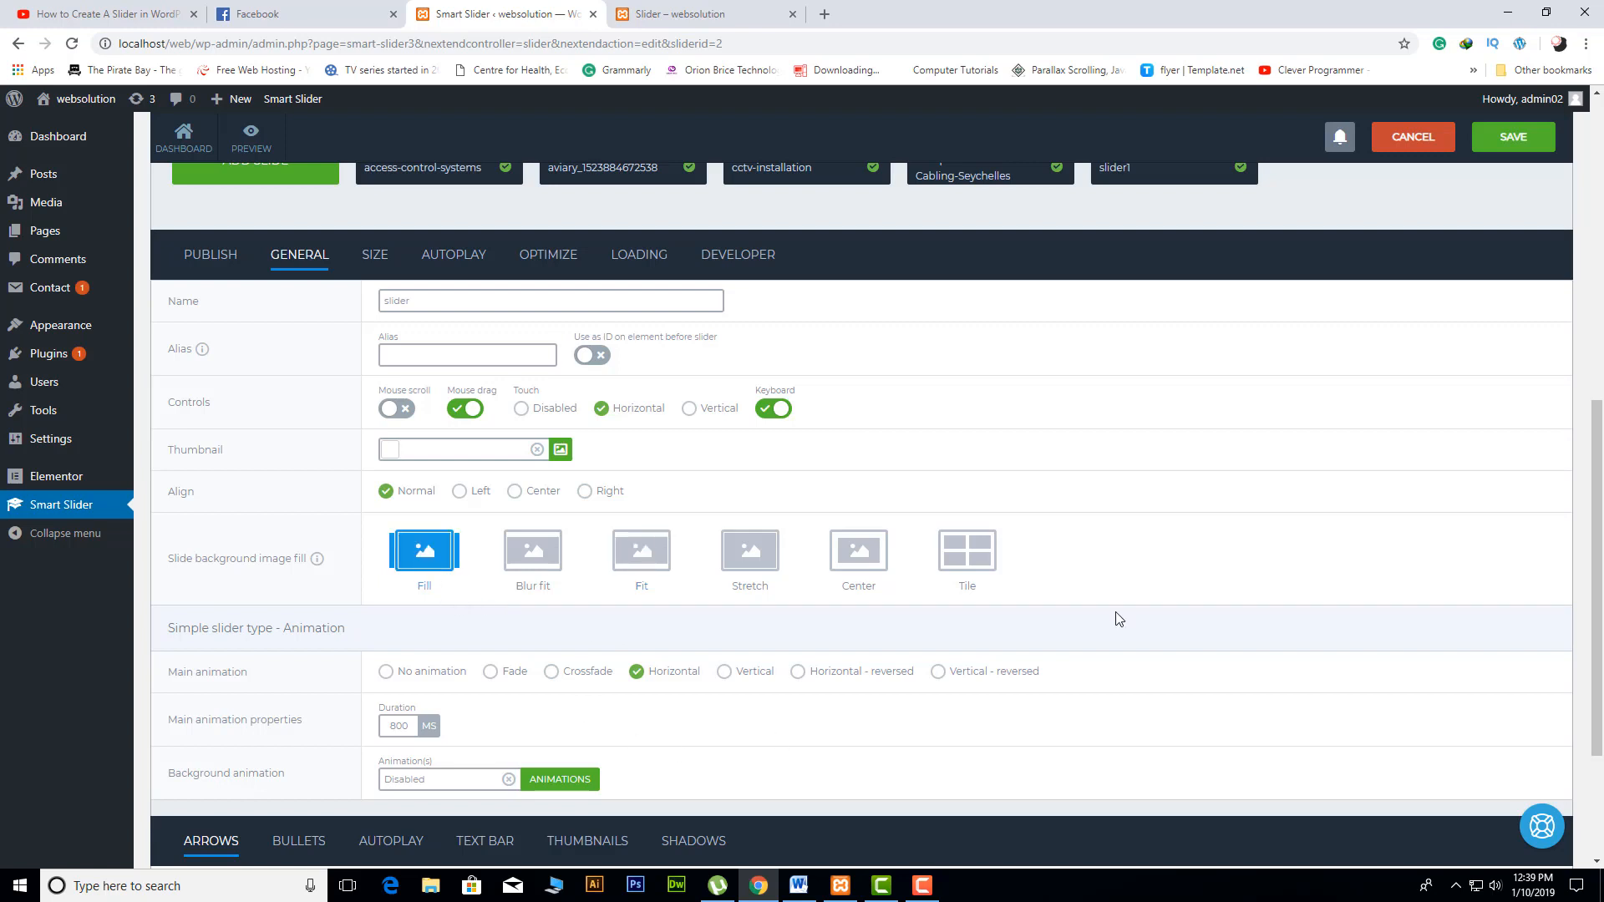
left_click(1517, 146)
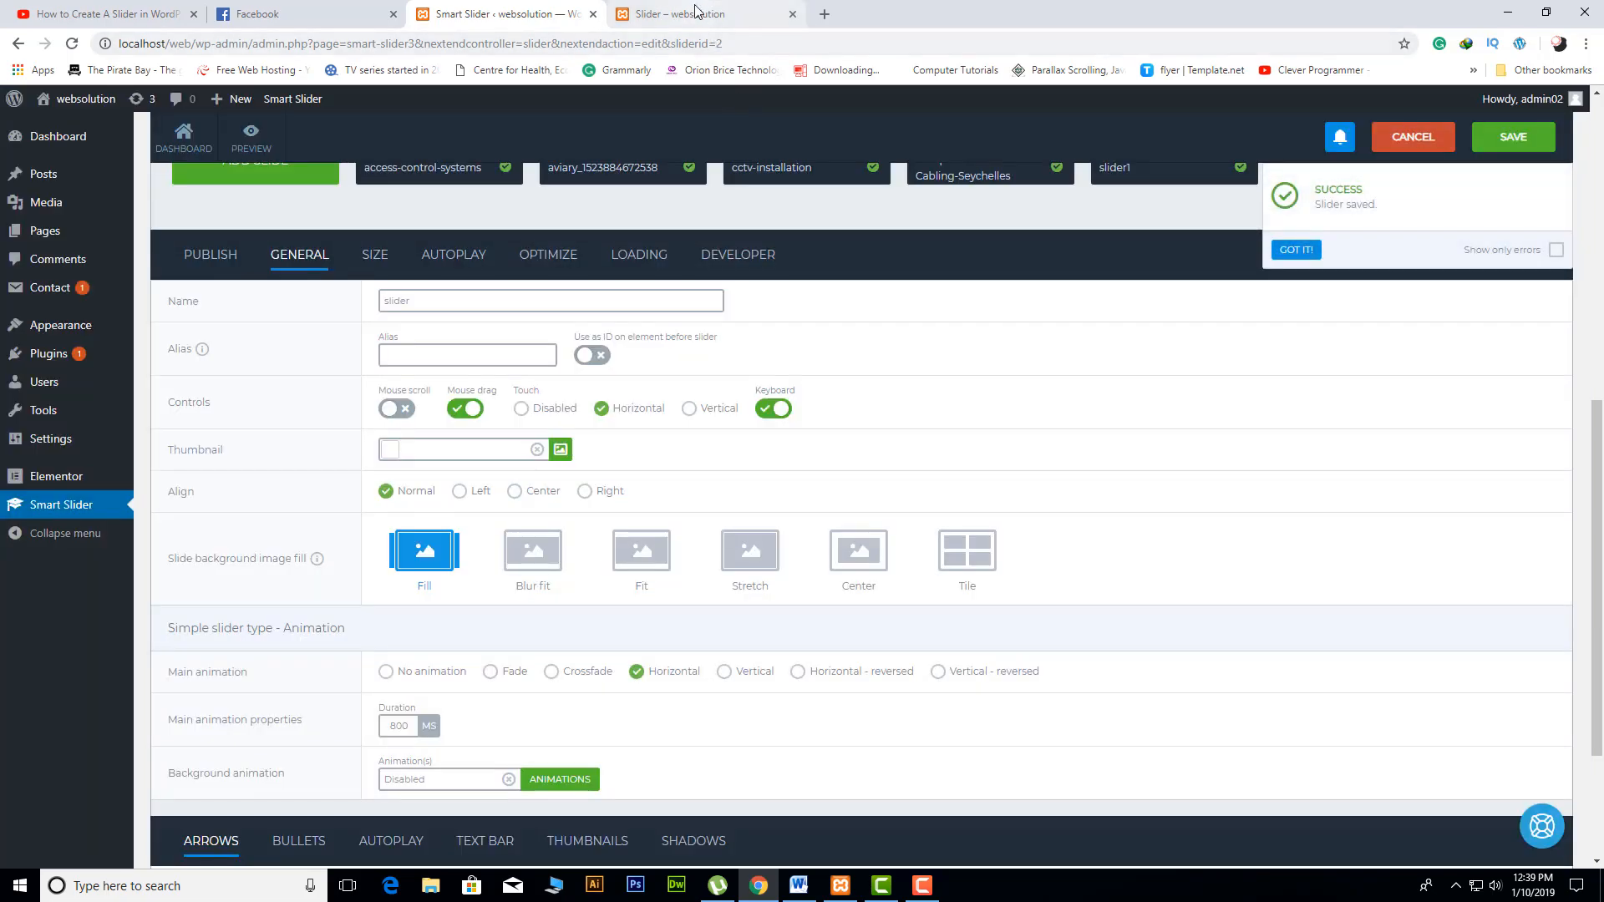
Step: Reload the published Slider page and check how the slider images fill the page width from the header down to the footer
left_click(701, 14)
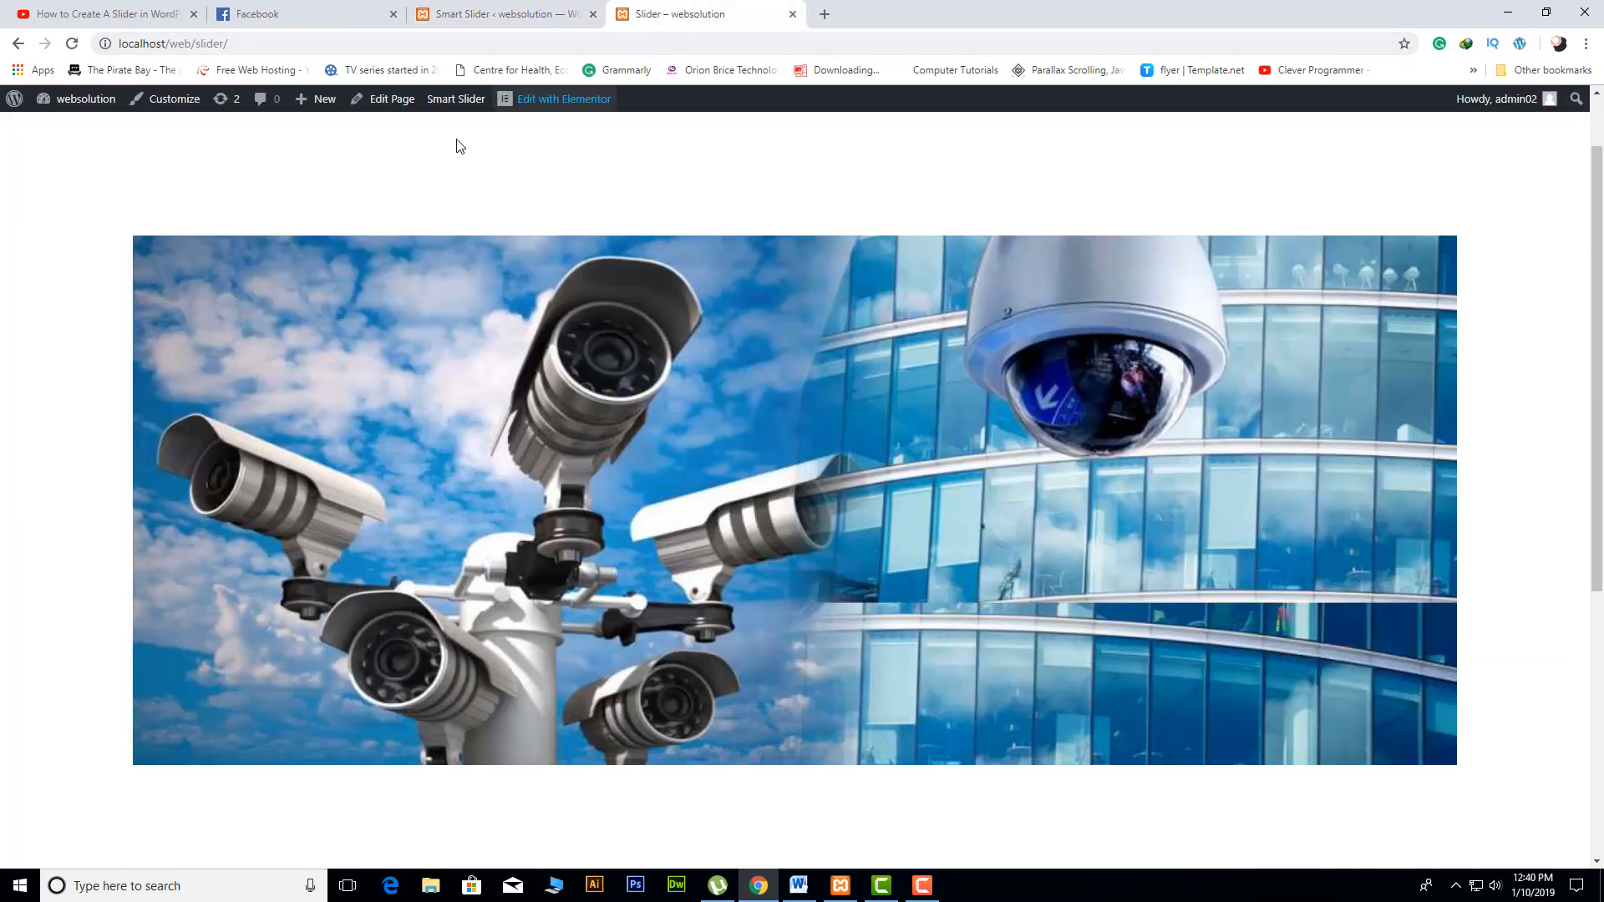
left_click(72, 46)
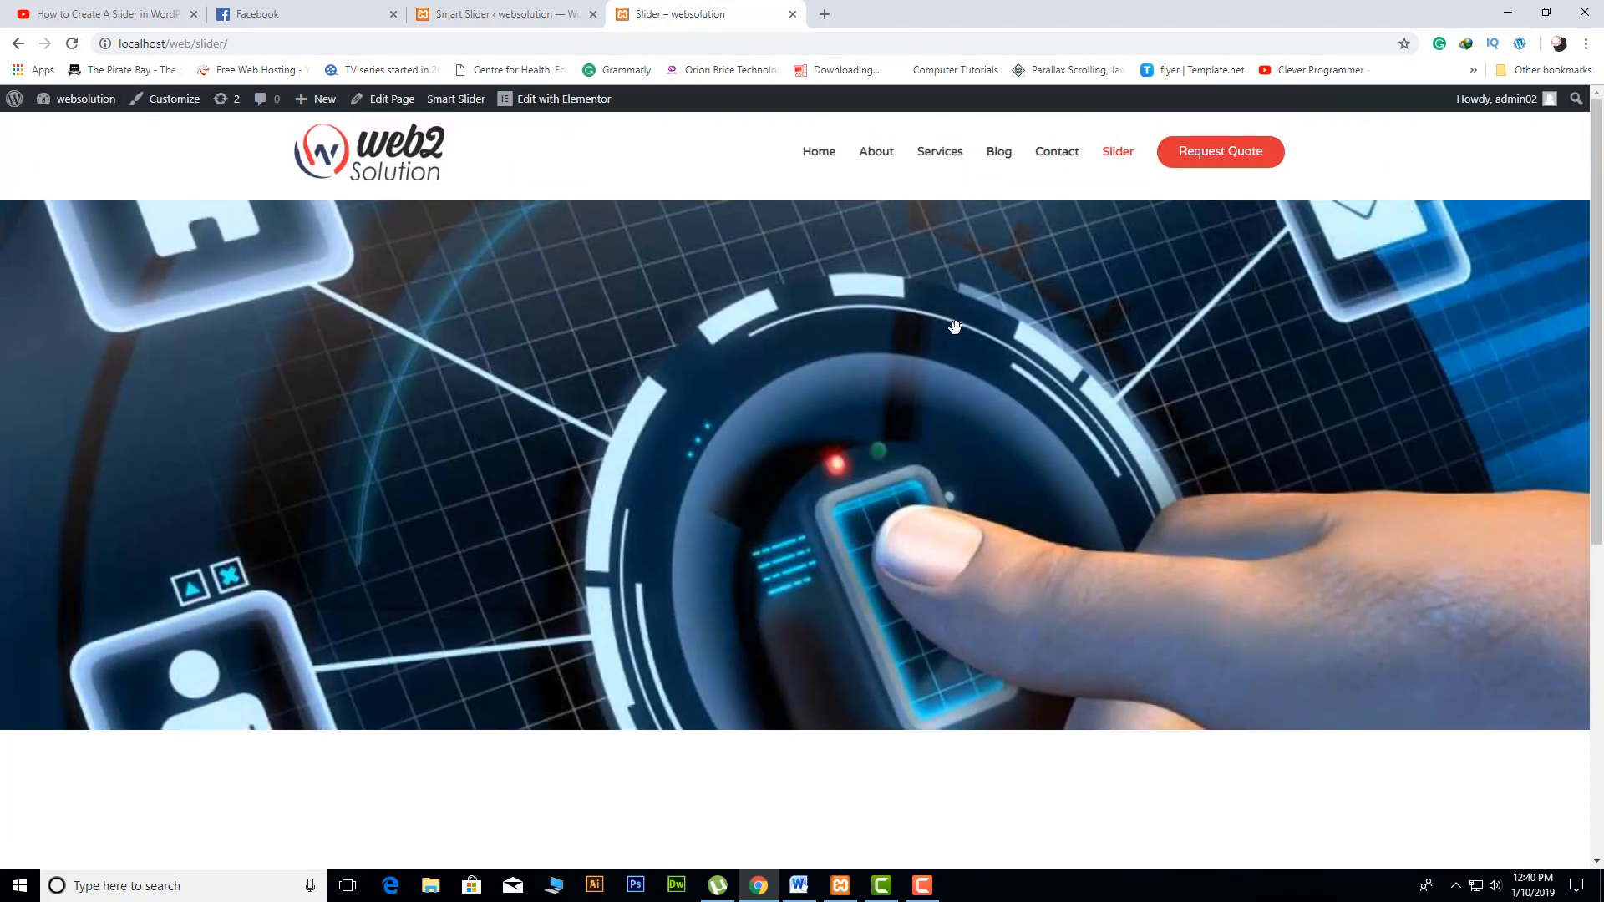
scroll(955, 326, "down", 4)
scroll(951, 322, "up", 3)
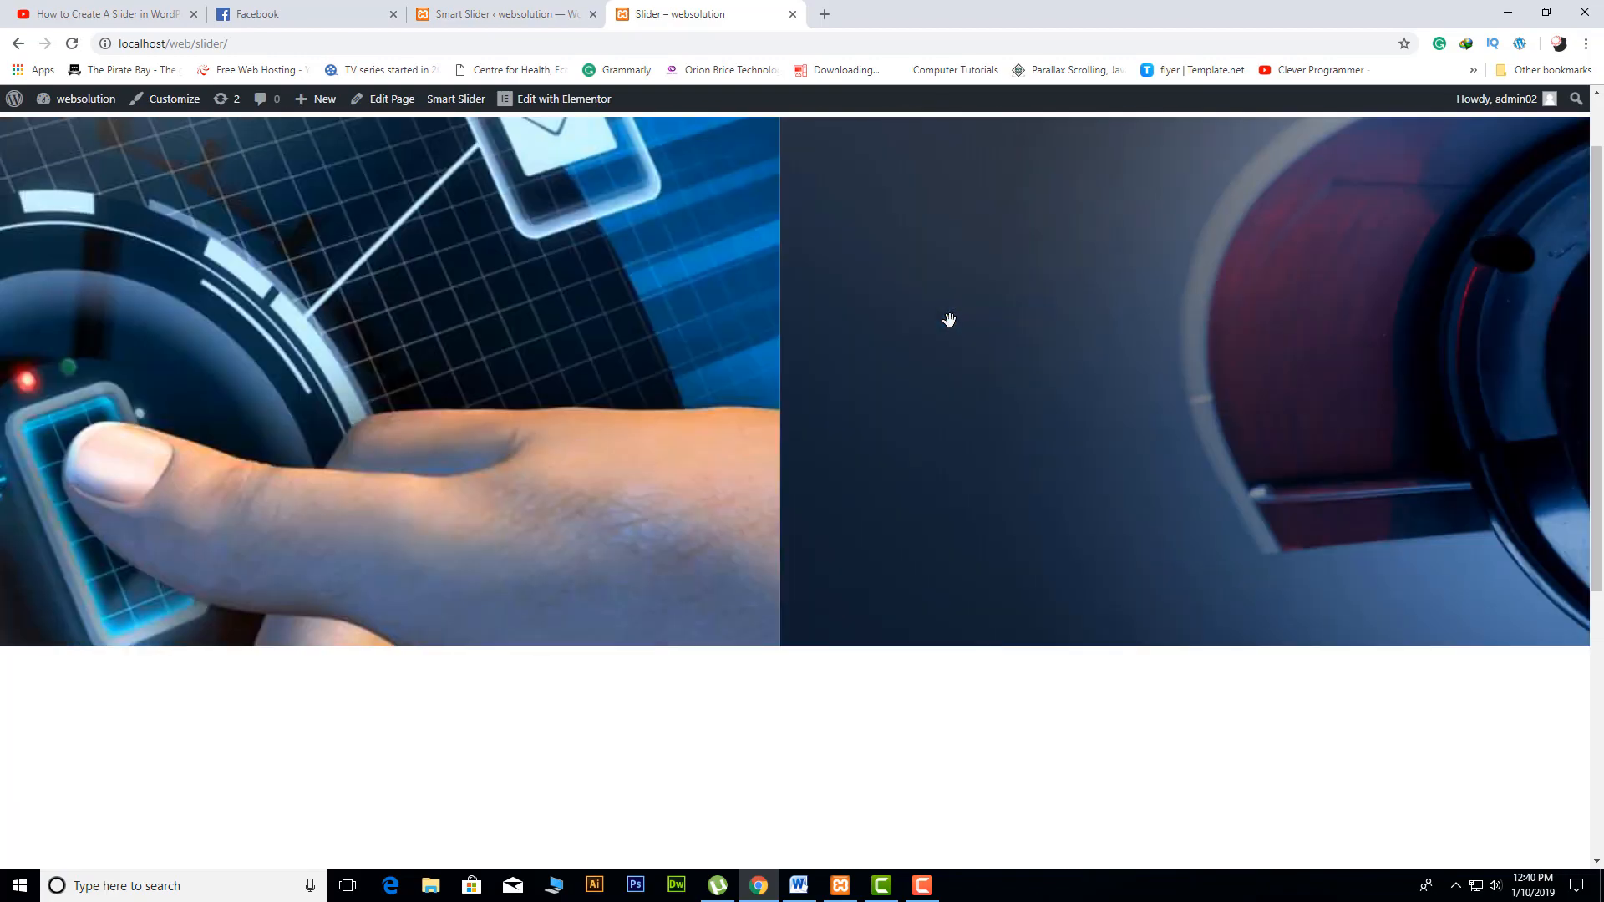
scroll(949, 320, "up", 1)
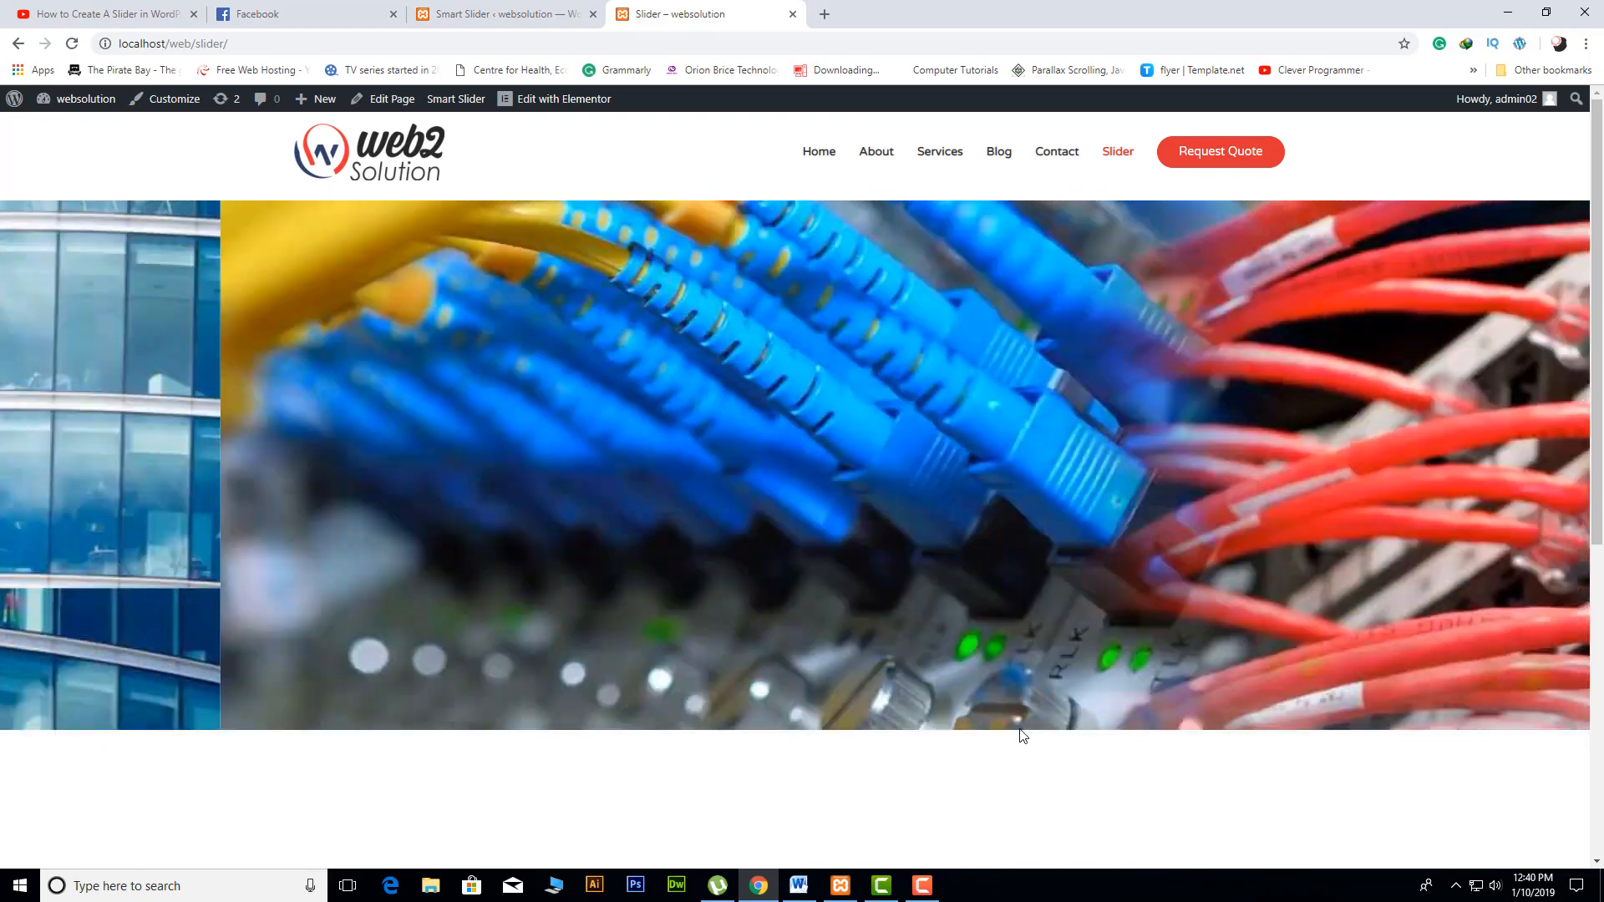
scroll(1002, 652, "down", 5)
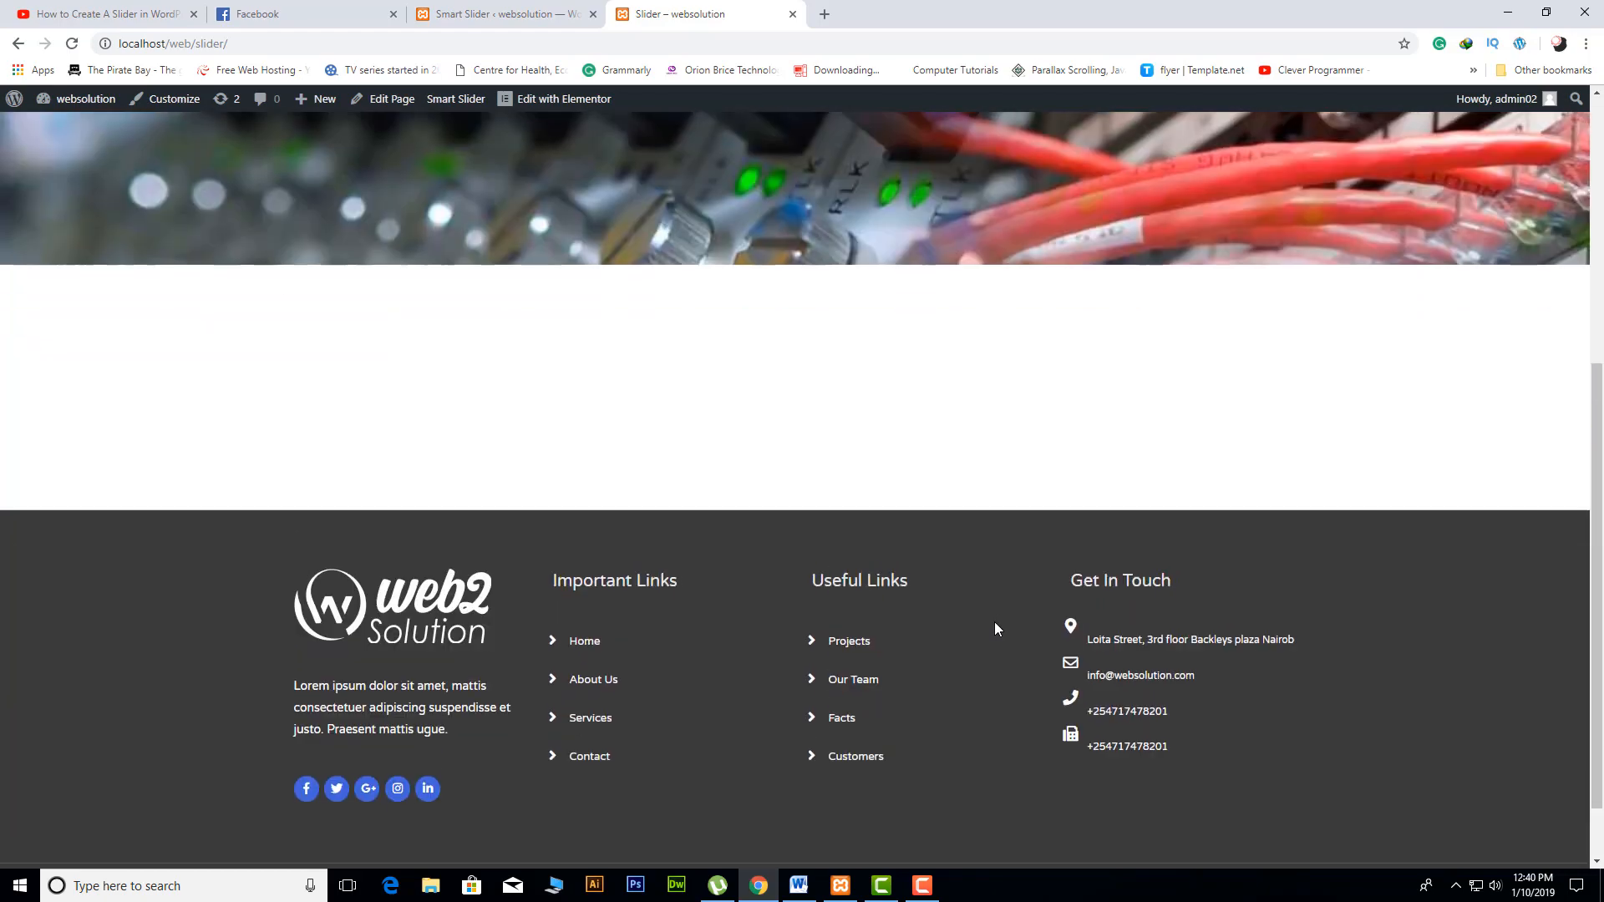
scroll(994, 621, "up", 5)
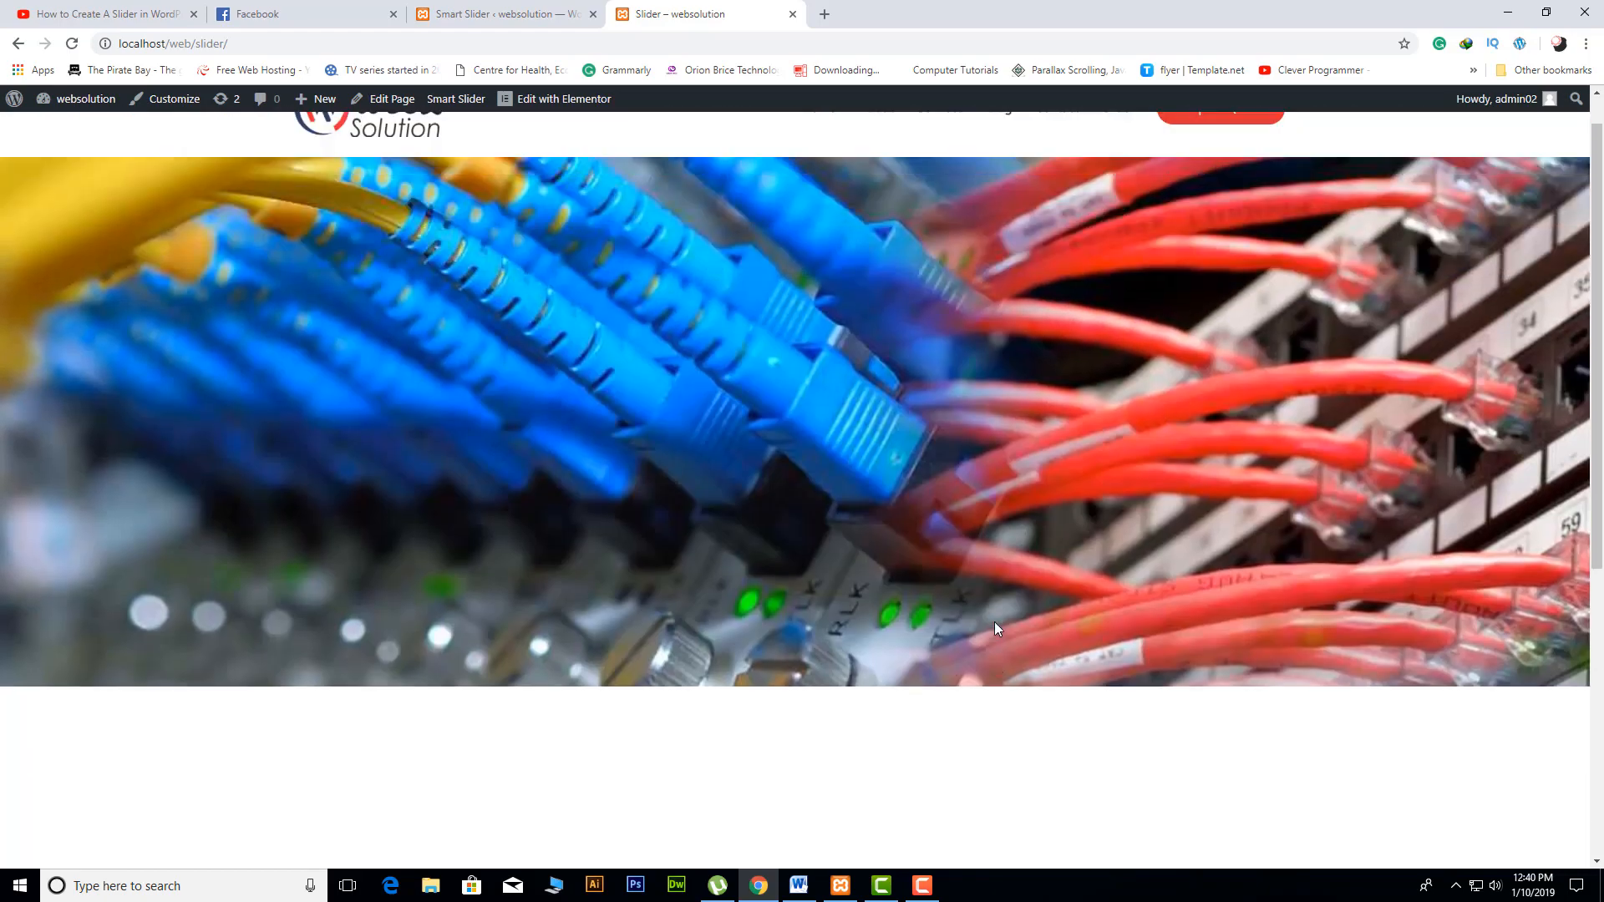
scroll(994, 622, "up", 1)
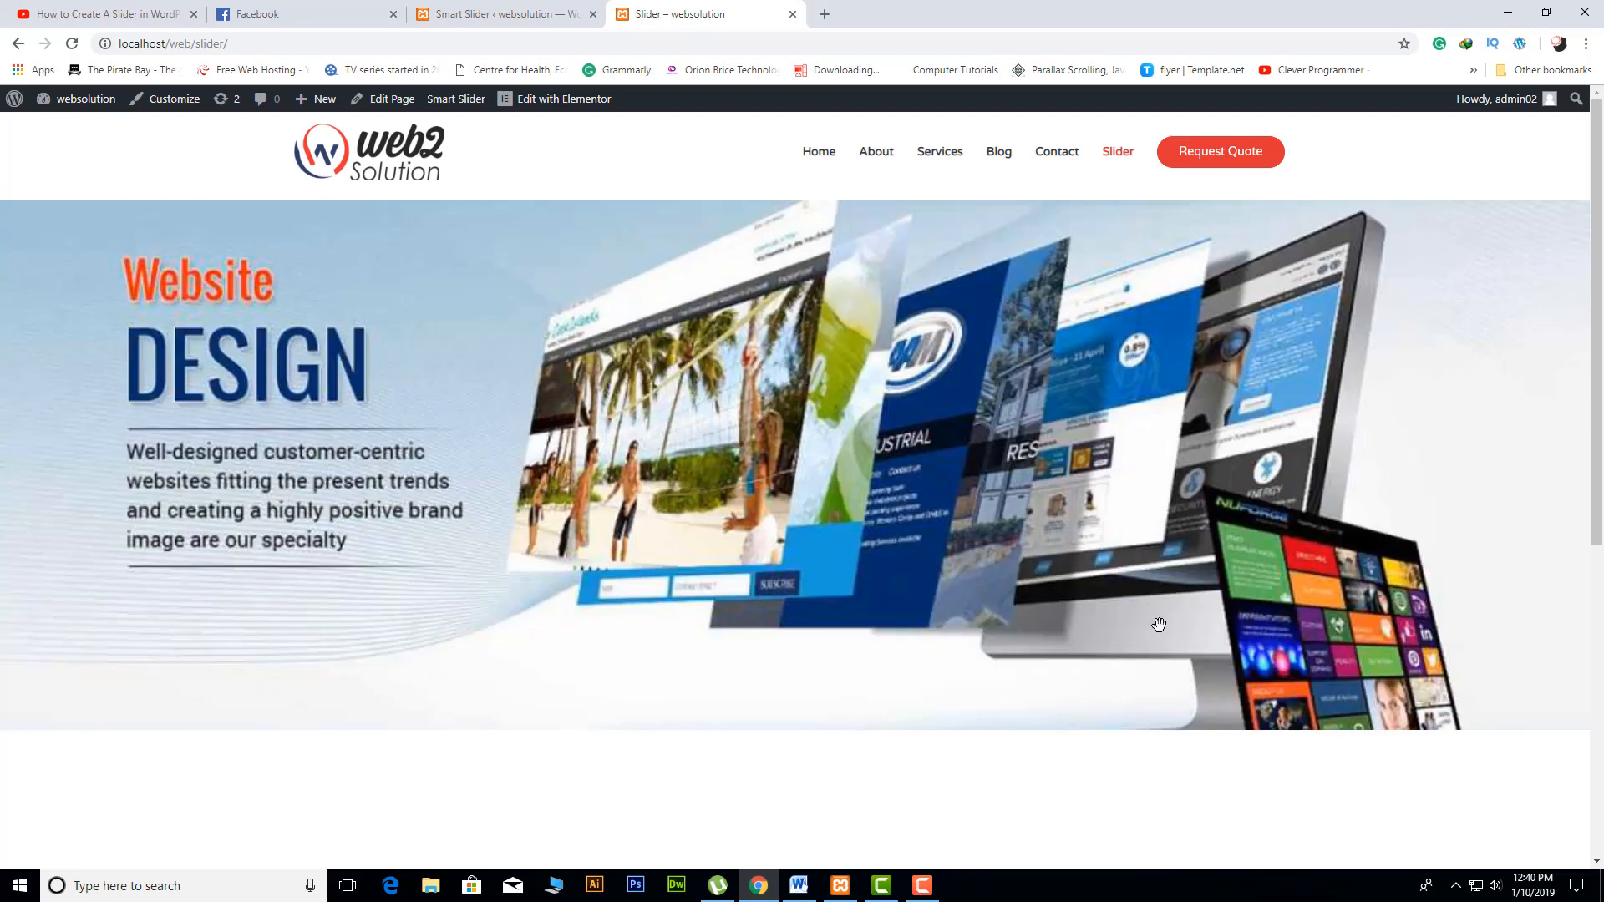
scroll(1158, 625, "down", 7)
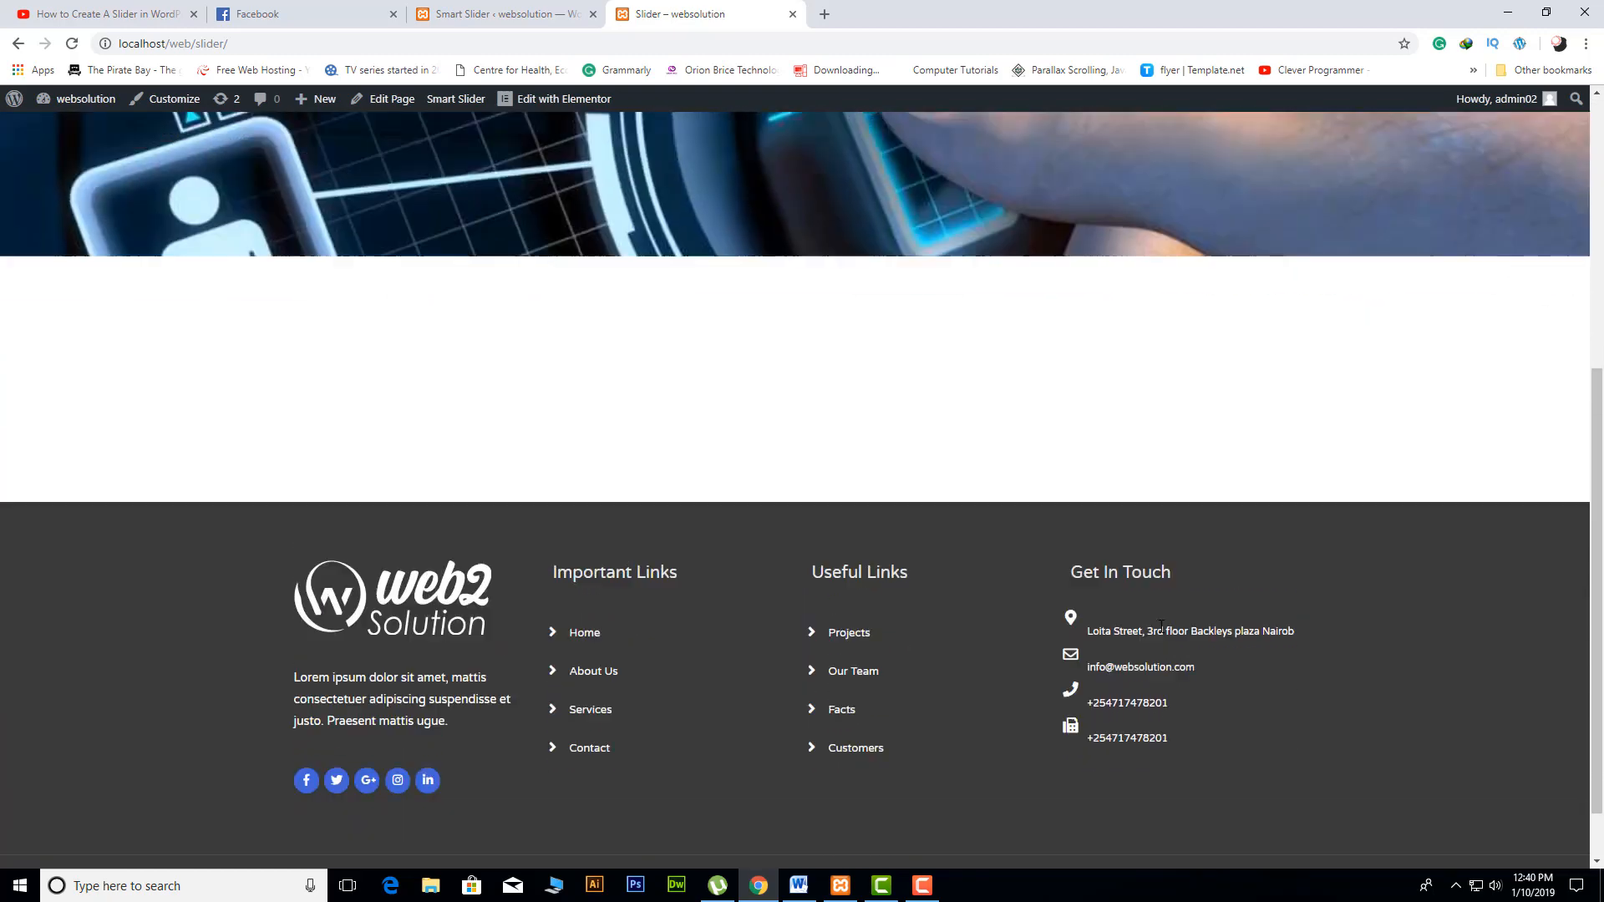
scroll(1161, 624, "up", 7)
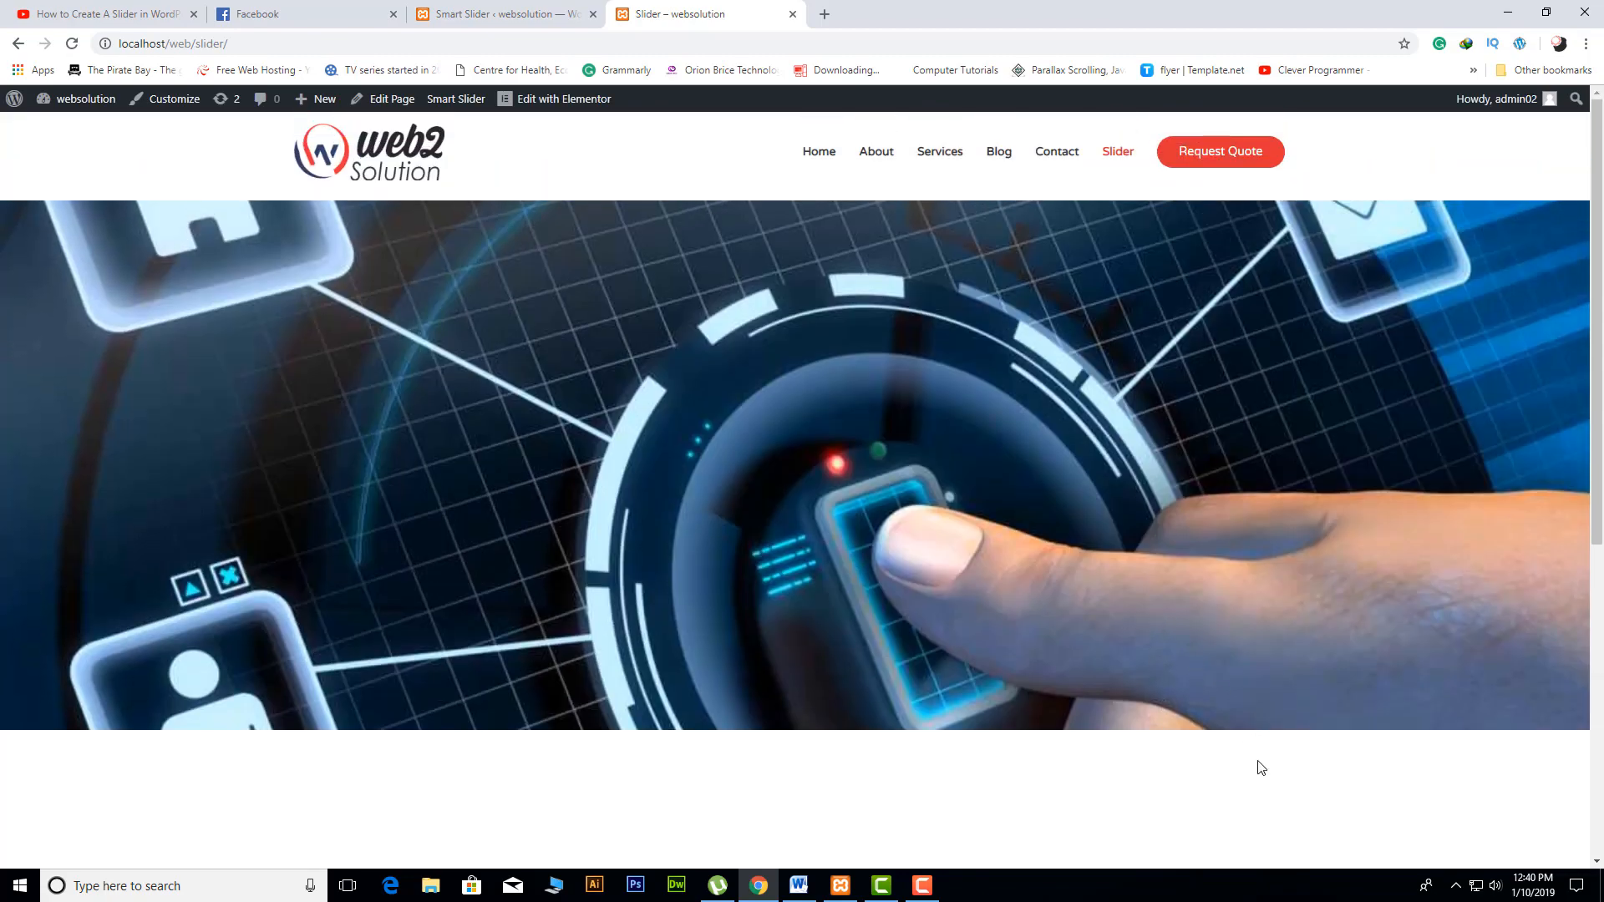
left_click(922, 886)
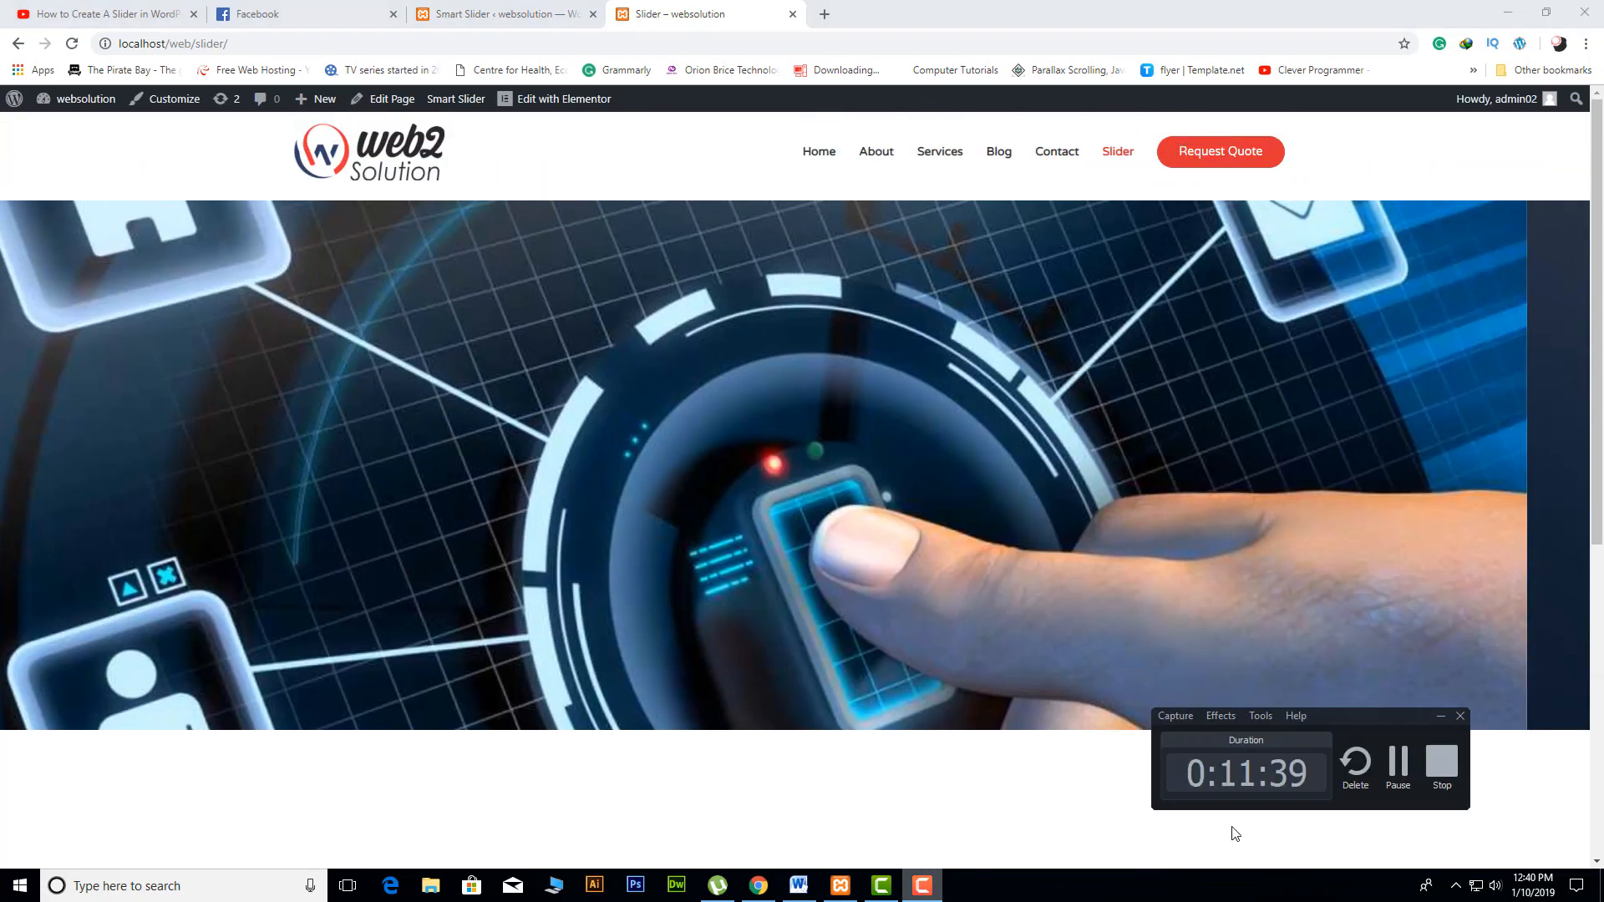